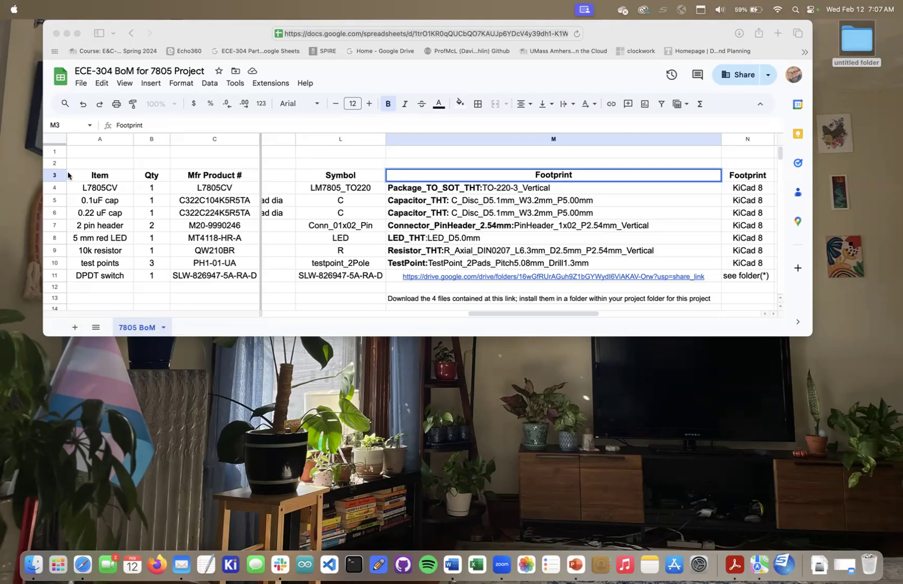
# Review the 7805 bill of materials from the part IDs to the symbol and footprint columns, including the DPDT switch row
pyautogui.moveTo(480, 312); pyautogui.dragTo(275, 310)
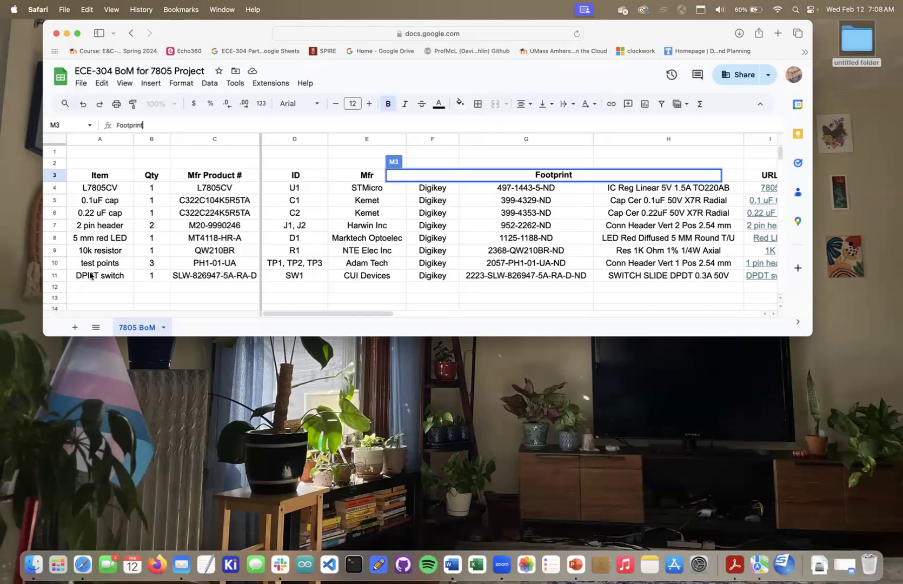
pyautogui.click(429, 154)
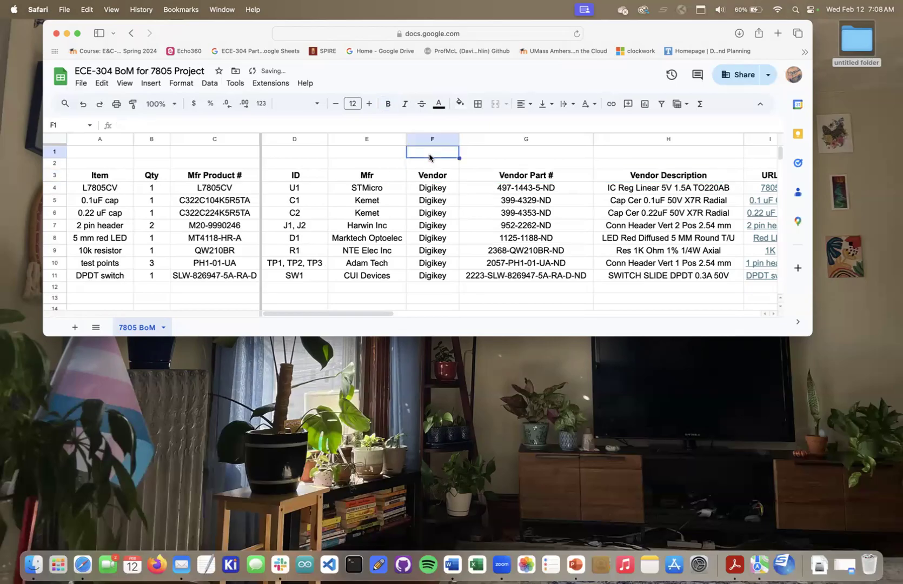
pyautogui.click(90, 278)
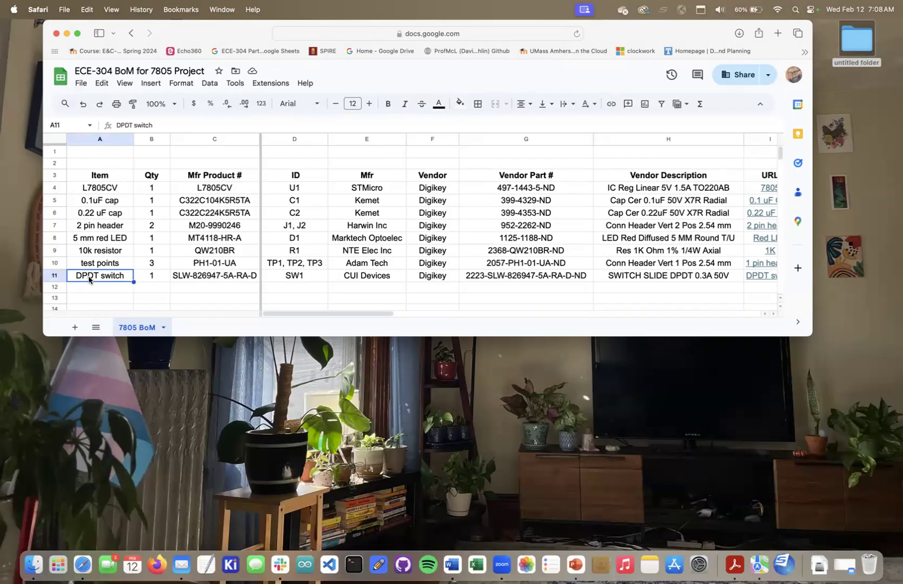
pyautogui.moveTo(328, 313); pyautogui.dragTo(527, 329)
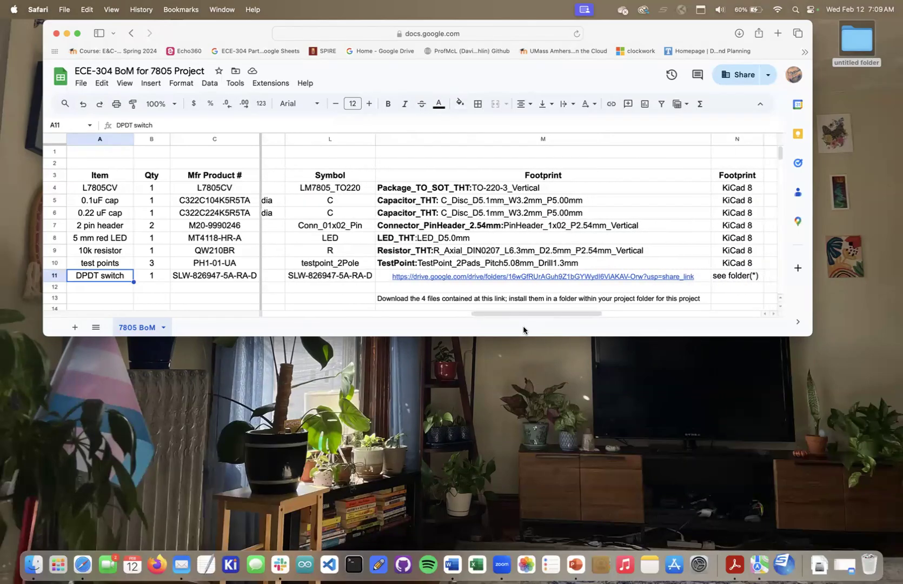
pyautogui.moveTo(461, 276)
pyautogui.moveTo(523, 277)
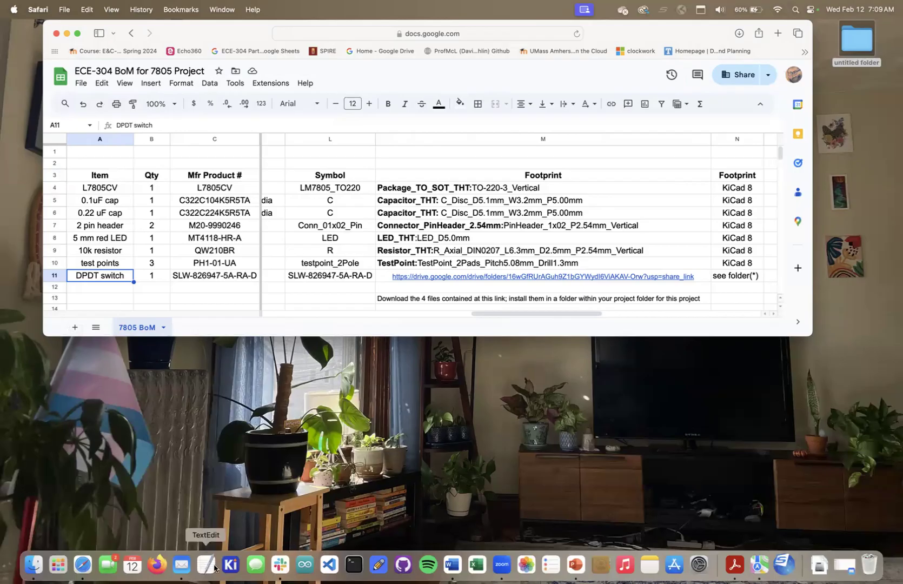
# Switch to KiCad, check the installed version in its About information, and close it
pyautogui.click(231, 565)
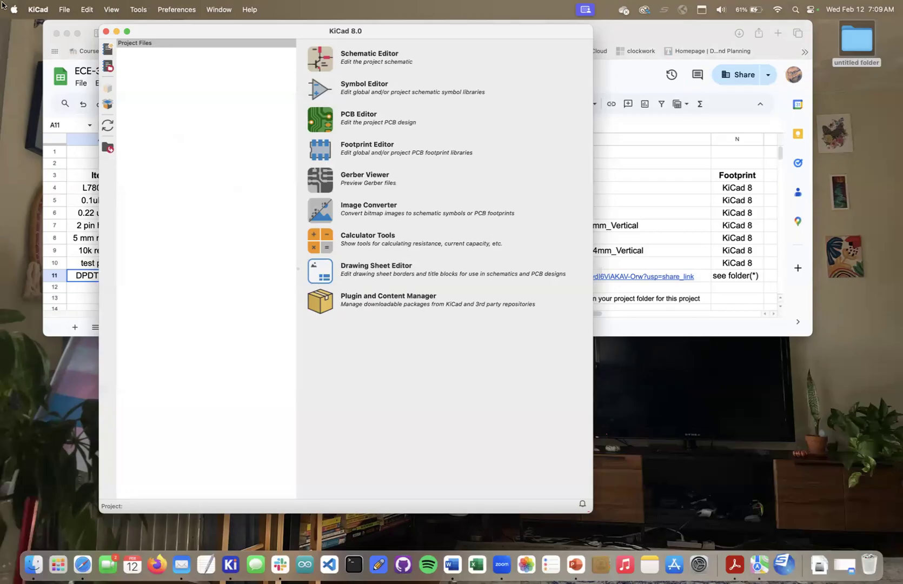
pyautogui.click(34, 9)
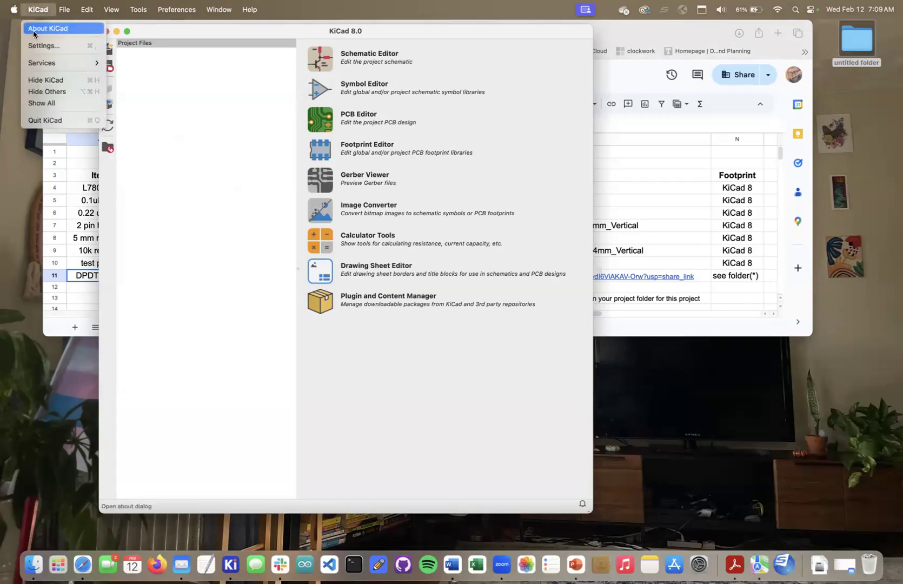
pyautogui.click(35, 31)
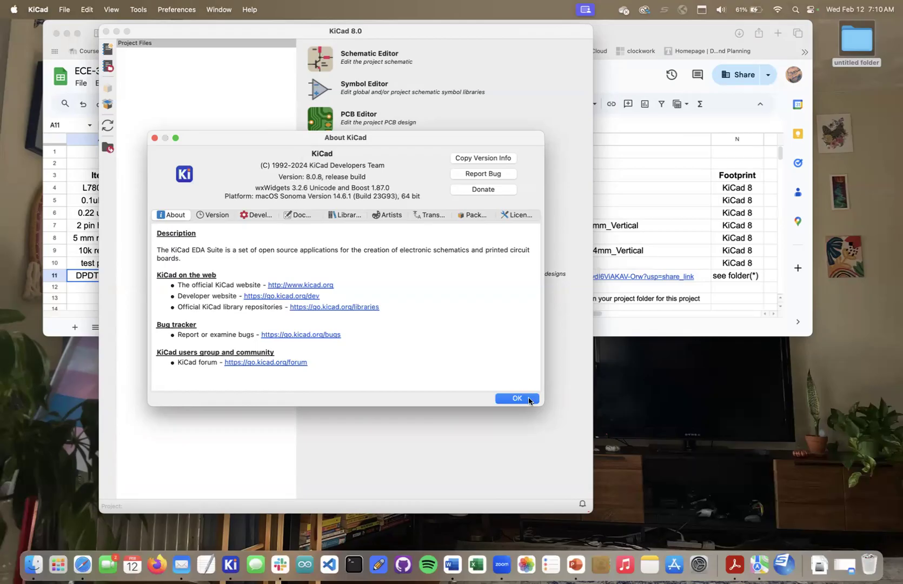
pyautogui.click(510, 397)
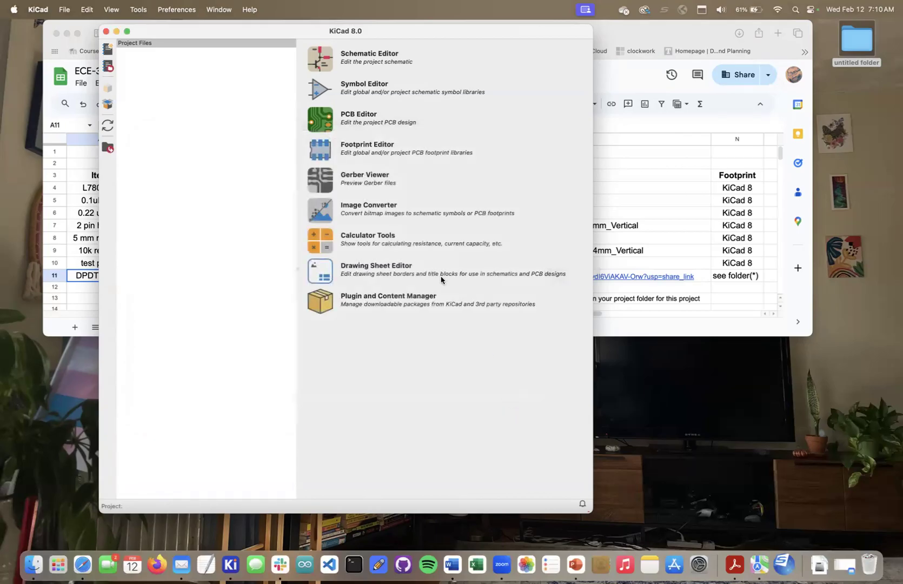
# Create a new project named 7805_demo in its own folder inside projects/2025 ECE-304 Projects
pyautogui.click(67, 12)
pyautogui.click(69, 27)
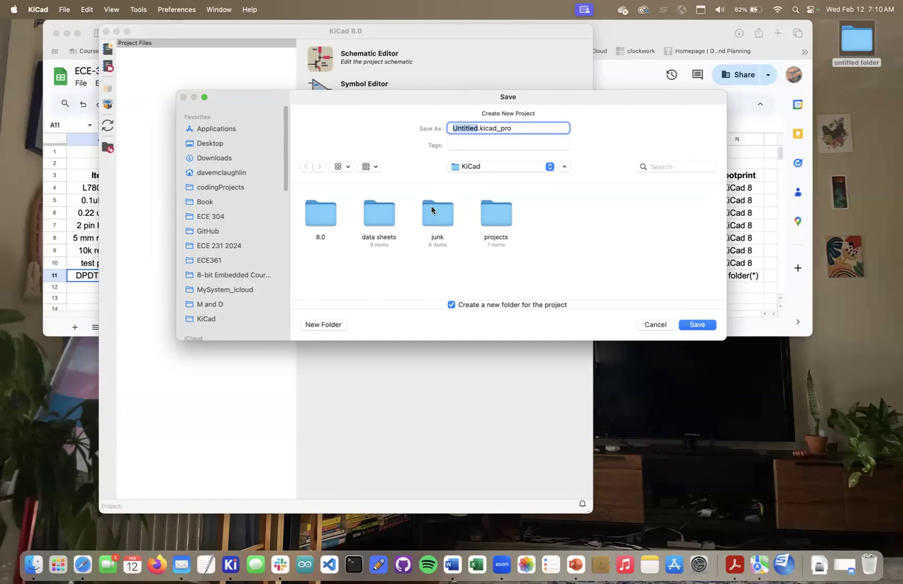
pyautogui.doubleClick(495, 211)
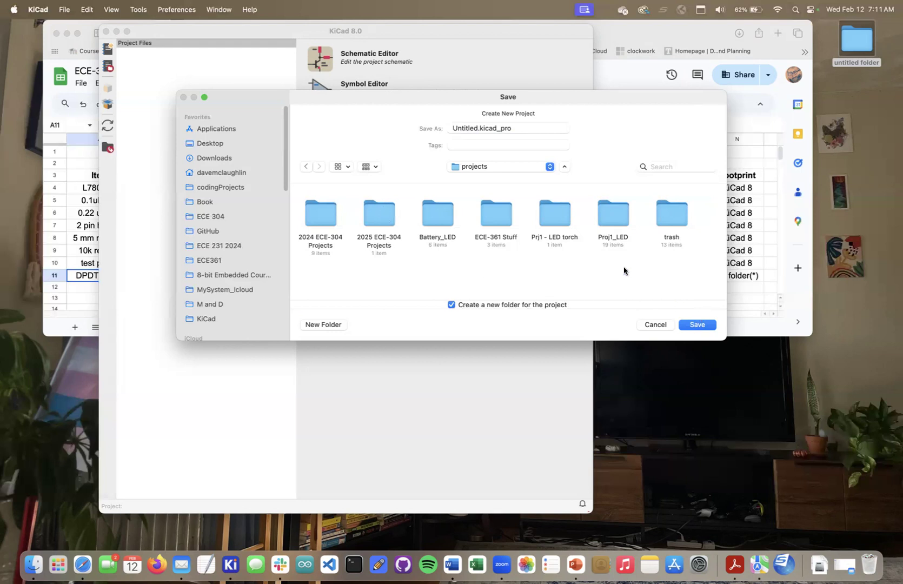
pyautogui.doubleClick(370, 211)
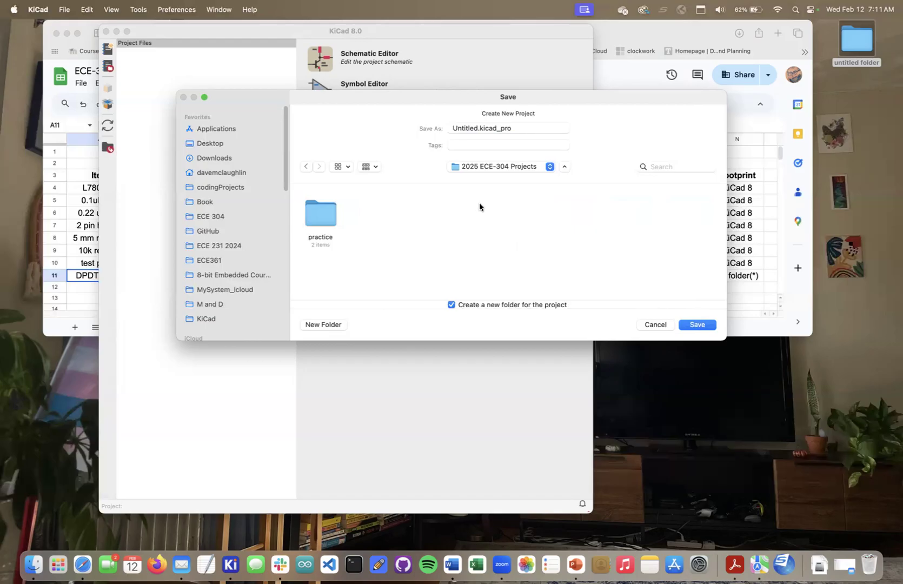
pyautogui.doubleClick(475, 127)
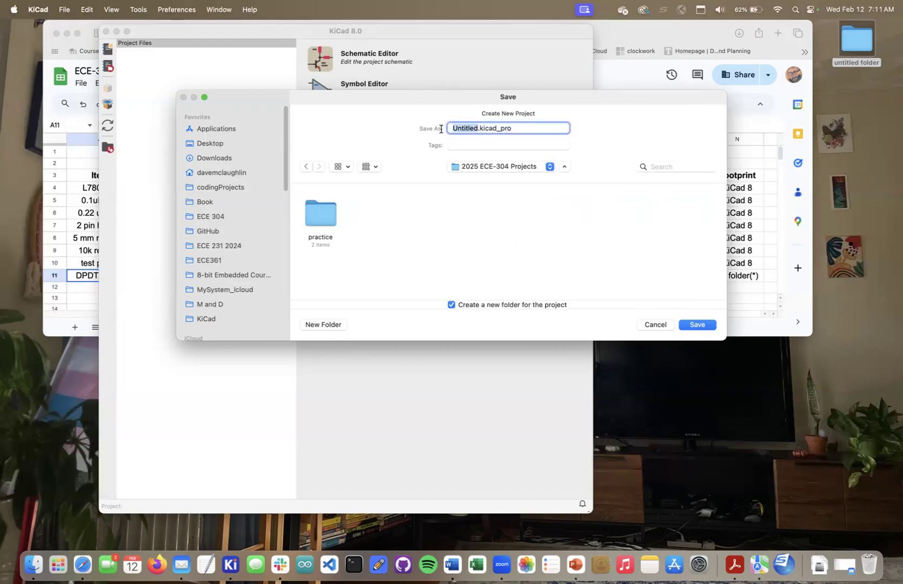
pyautogui.write('7805_demo')
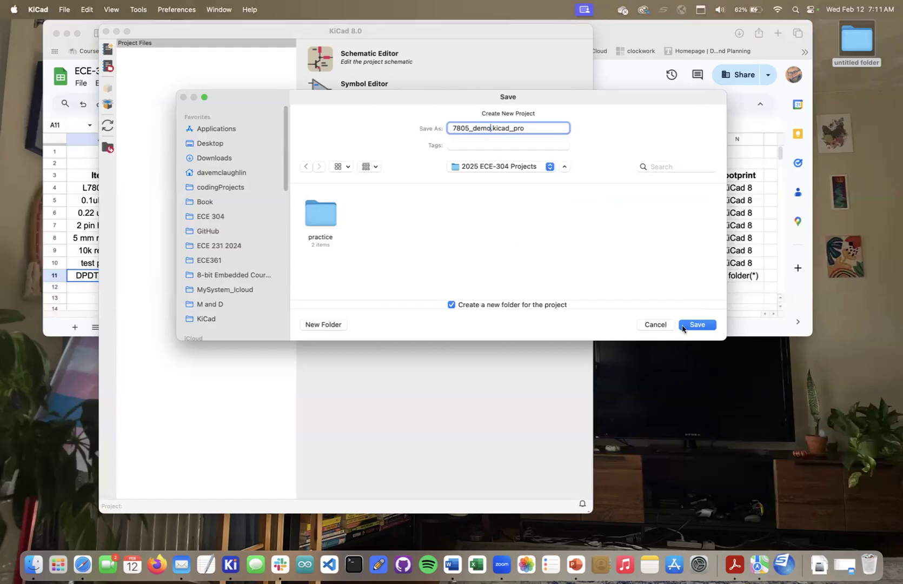
pyautogui.click(706, 324)
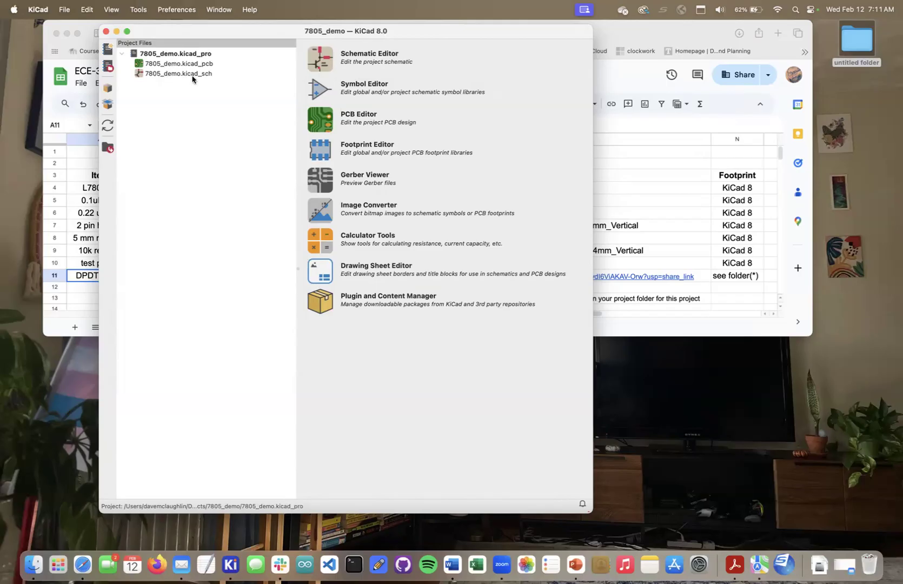
# Open the schematic file 7805_demo.kicad_sch and move its editor window fully onto the screen
pyautogui.click(168, 75)
pyautogui.doubleClick(141, 74)
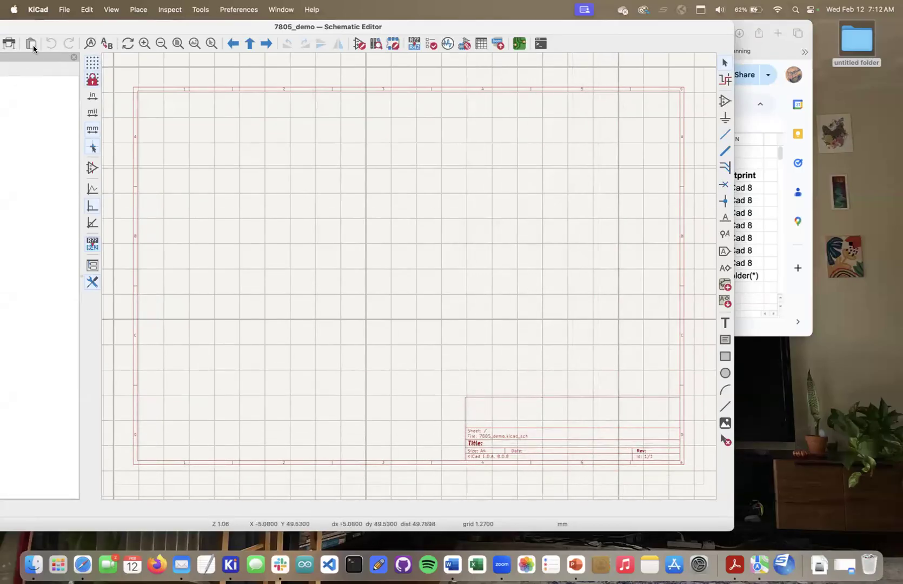
pyautogui.moveTo(66, 30); pyautogui.dragTo(146, 32)
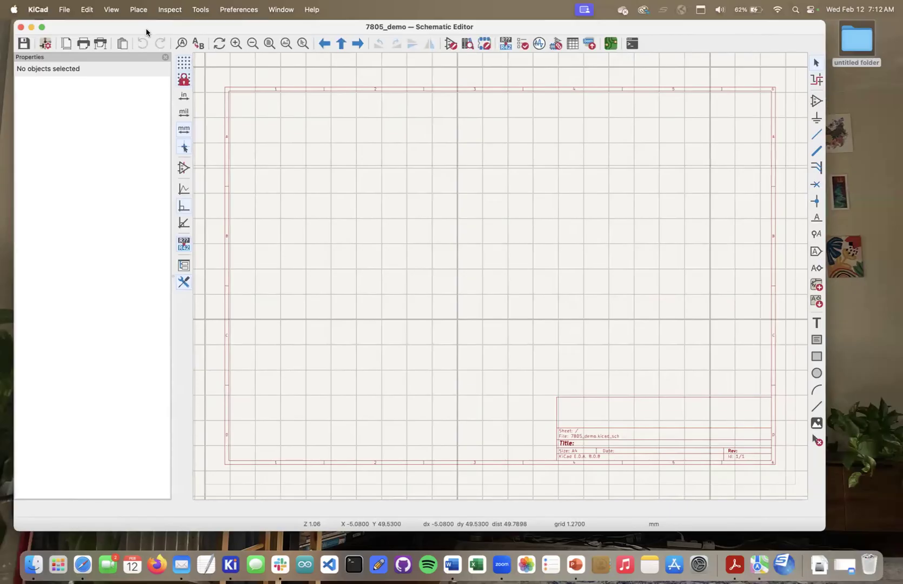
# In the page settings, set the issue date to 2025-02-12, the revision to "Version 1.0" and the title to "7805 Demo for ECE-304 2025"
pyautogui.click(65, 43)
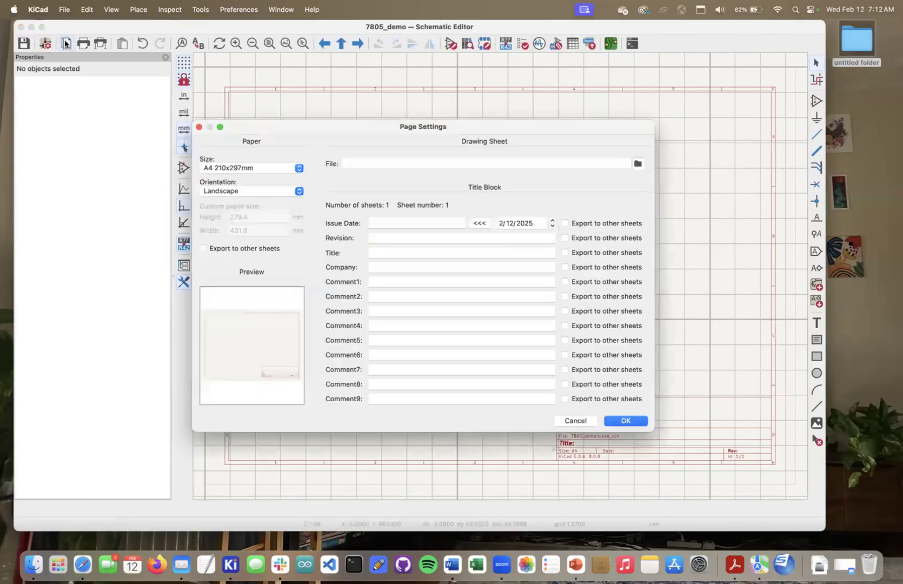
pyautogui.click(480, 223)
pyautogui.click(400, 237)
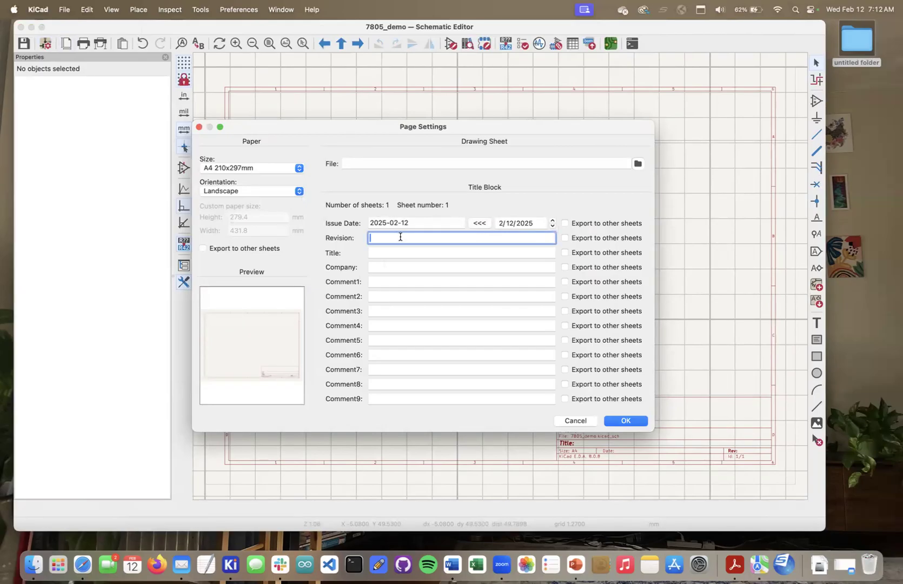
pyautogui.write('Version 1.0')
pyautogui.click(384, 253)
pyautogui.write('7805')
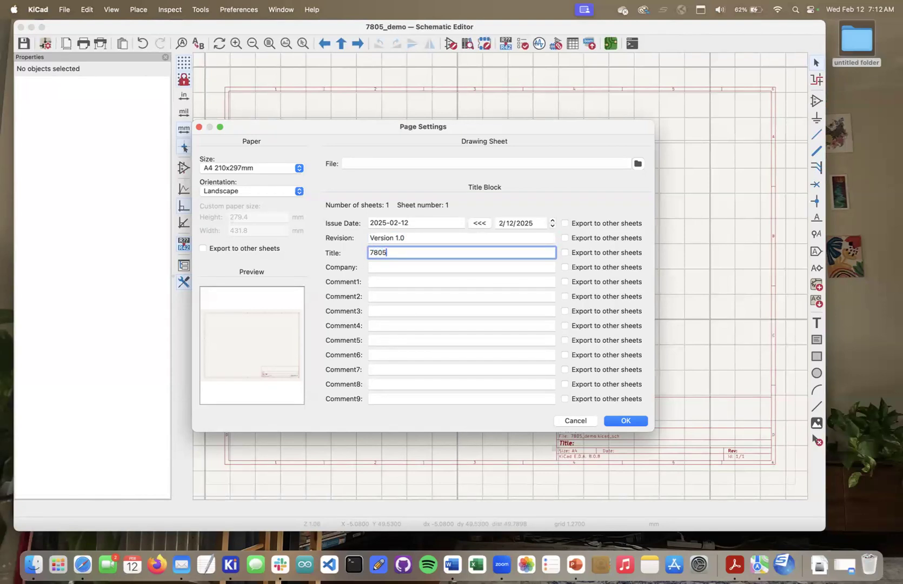
pyautogui.write(' Demo for eCE-304 2025')
# Set the company to "UMass Amherst, ECE Dept", enter the author's full name as Comment1, and apply the page settings
pyautogui.click(381, 267)
pyautogui.write('UMass Am')
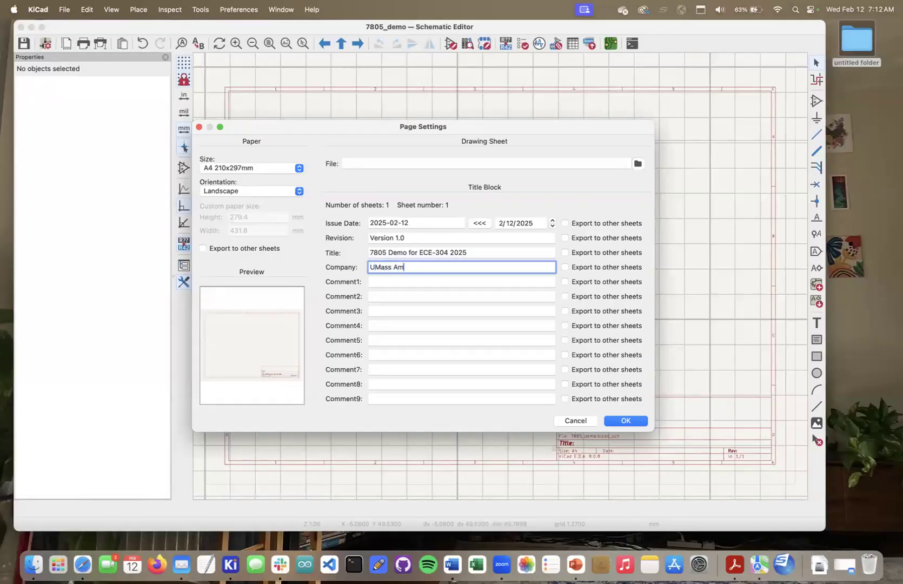
pyautogui.write('herst')
pyautogui.press('BackSpace')
pyautogui.write('st, ECE Dept')
pyautogui.click(381, 284)
pyautogui.write('Dave')
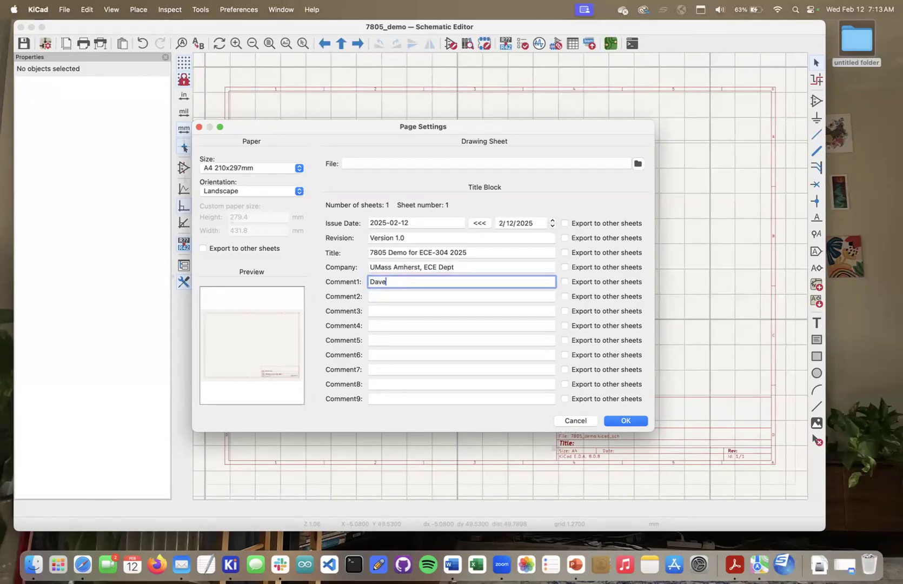
pyautogui.write(' McLaugh')
pyautogui.press('BackSpace')
pyautogui.press('BackSpace')
pyautogui.press('BackSpace')
pyautogui.write('aughlin')
pyautogui.click(626, 421)
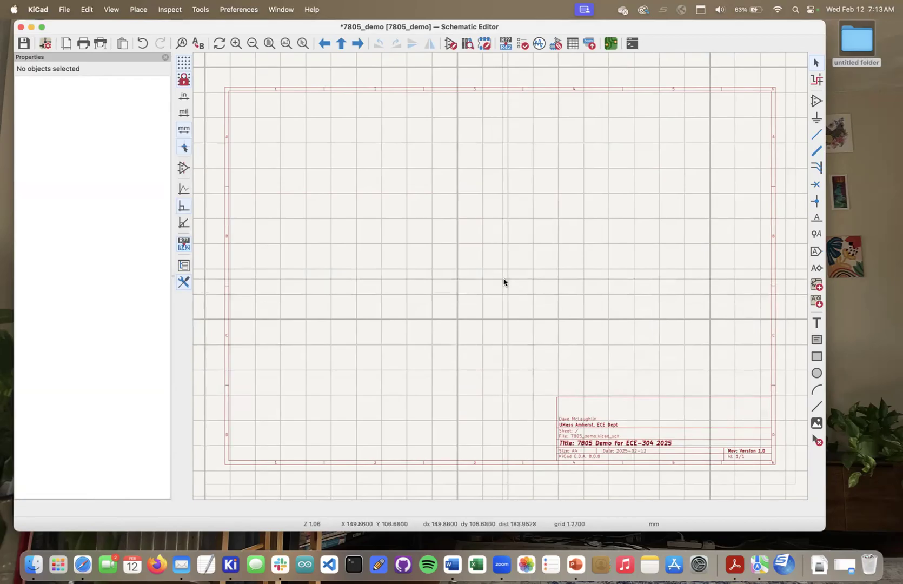
# Minimize the project manager window and position the BoM spreadsheet over the lower part of the schematic editor, with its symbol and footprint columns visible
pyautogui.moveTo(276, 27); pyautogui.dragTo(246, 53)
pyautogui.click(278, 29)
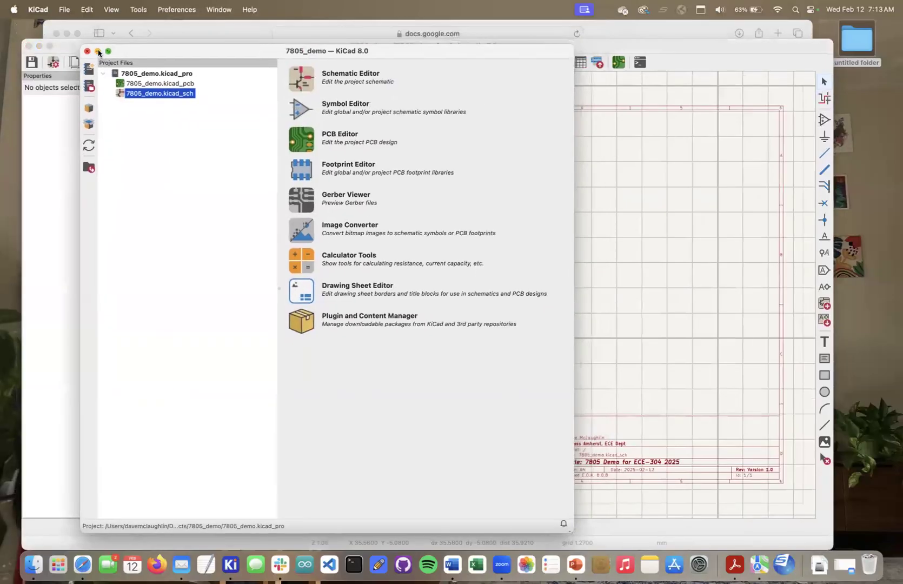
pyautogui.click(97, 51)
pyautogui.click(237, 28)
pyautogui.moveTo(237, 28); pyautogui.dragTo(231, 215)
pyautogui.scroll(-4, 564, 385)
pyautogui.scroll(5, 565, 384)
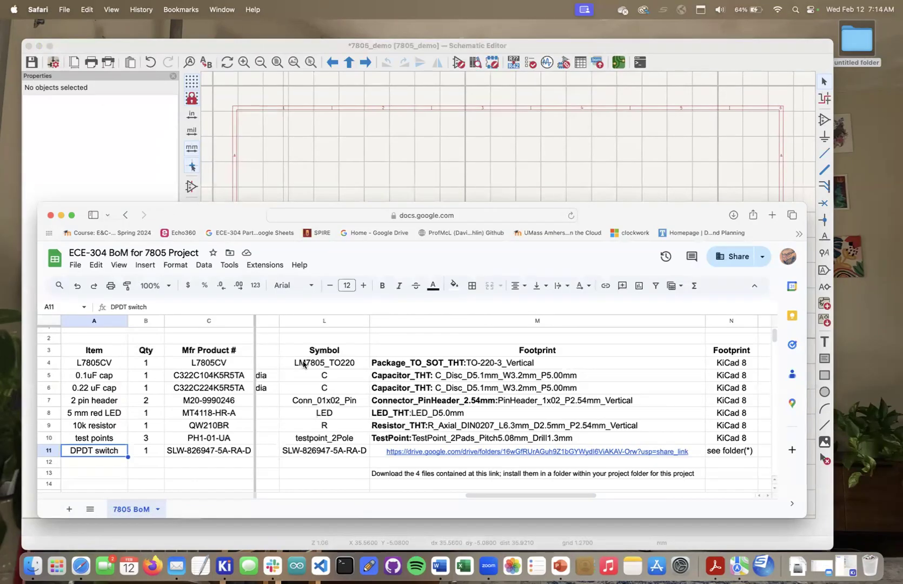
pyautogui.moveTo(206, 212); pyautogui.dragTo(202, 323)
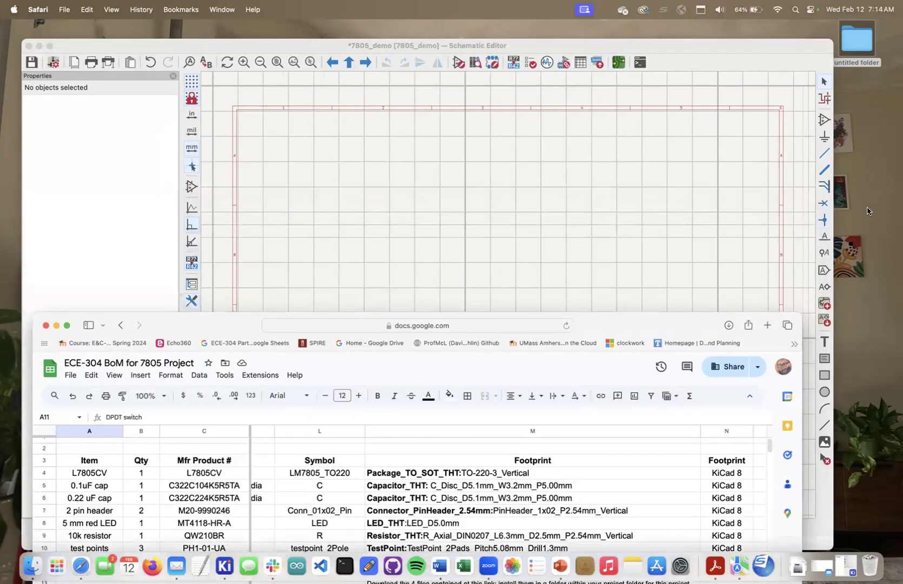
# Find 7805 in the symbol library and place the LM7805_TO220 regulator in the upper middle of the sheet, at about X 133.35, Y 57.15 mm
pyautogui.click(822, 120)
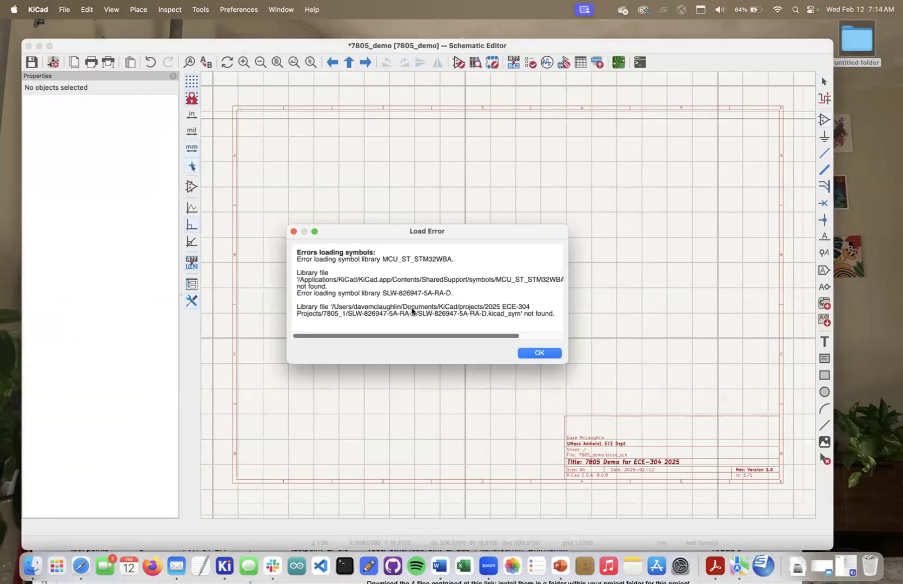
pyautogui.click(538, 354)
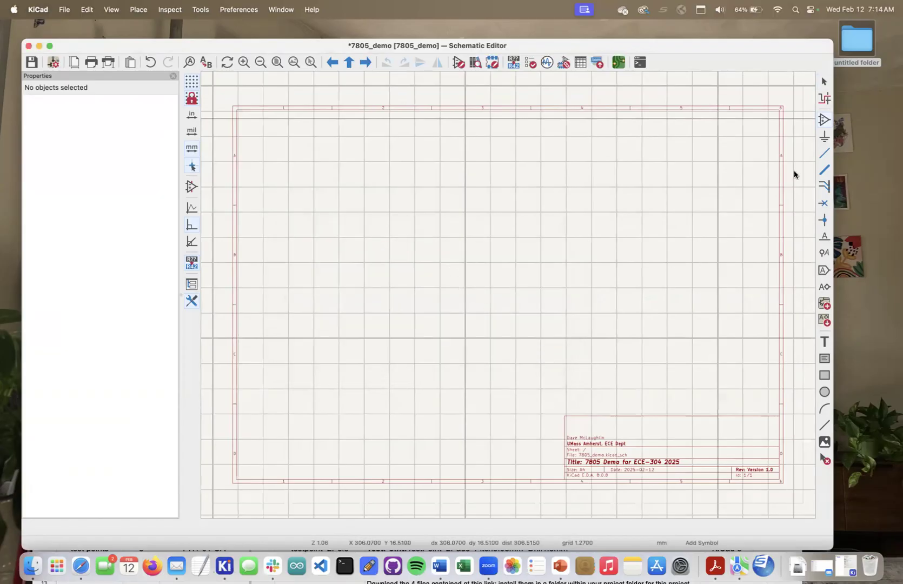
pyautogui.click(793, 174)
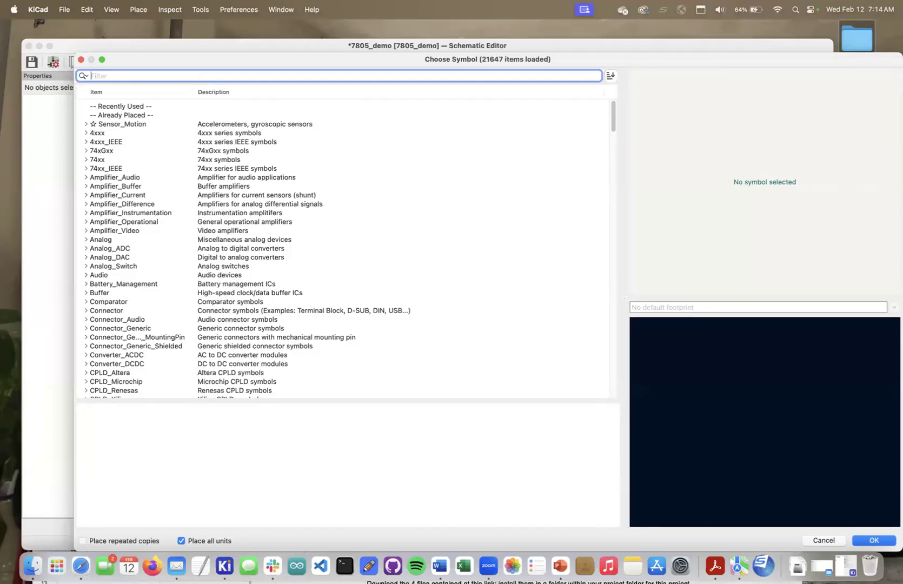
pyautogui.write('7805')
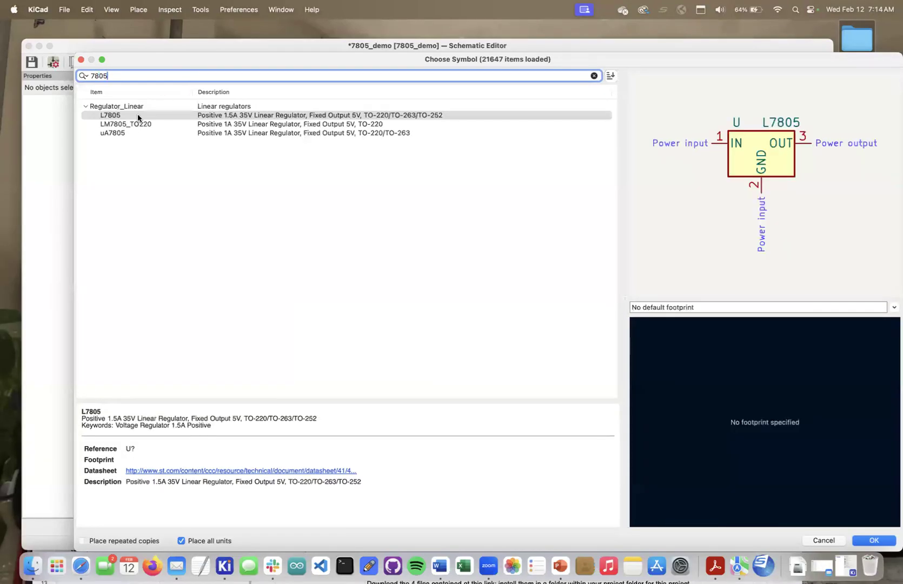
pyautogui.click(123, 124)
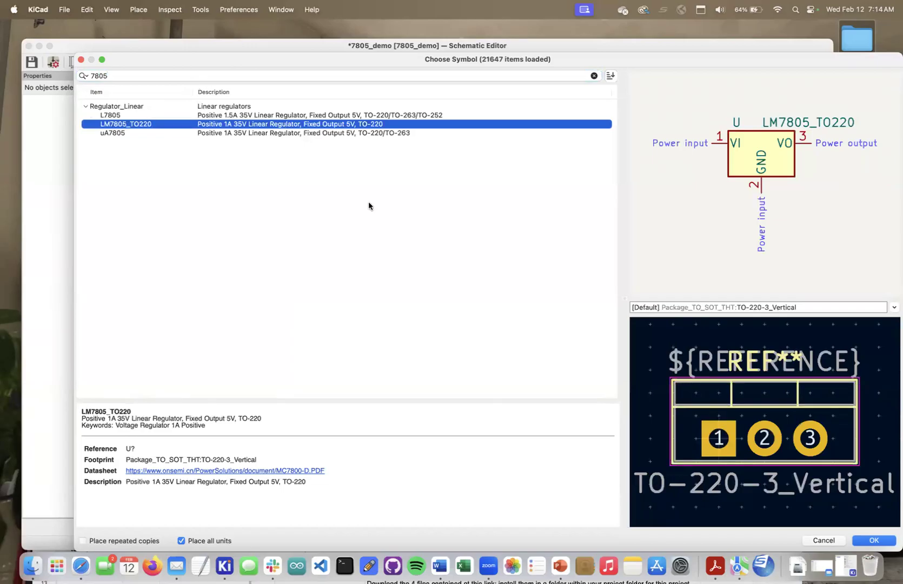
pyautogui.click(874, 540)
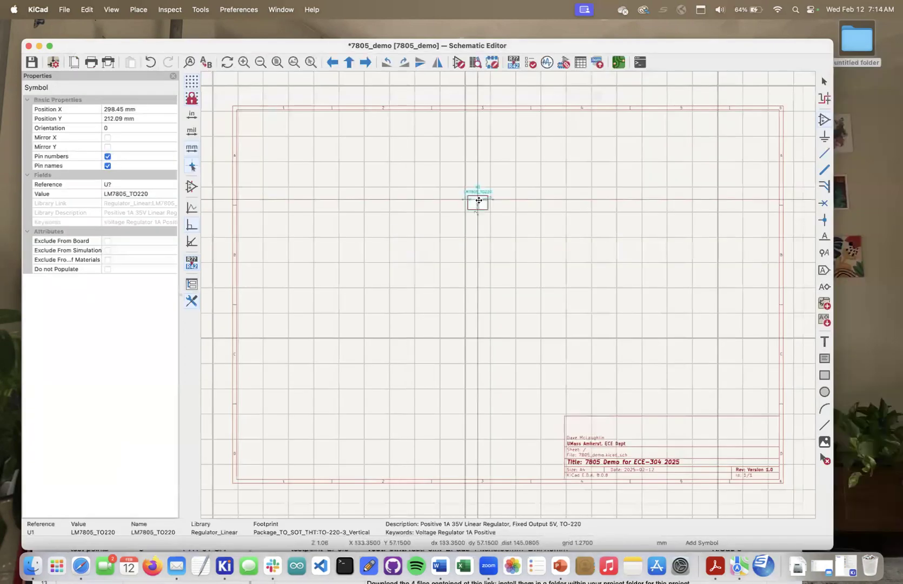
pyautogui.click(478, 201)
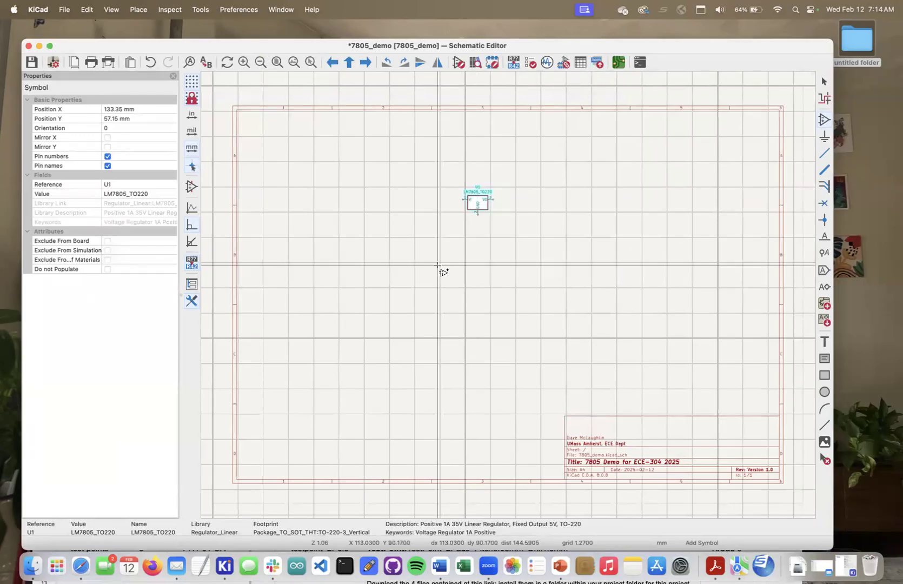
# Shift the schematic editor window aside and bring the BoM spreadsheet to the front, raised slightly
pyautogui.moveTo(222, 49); pyautogui.dragTo(364, 48)
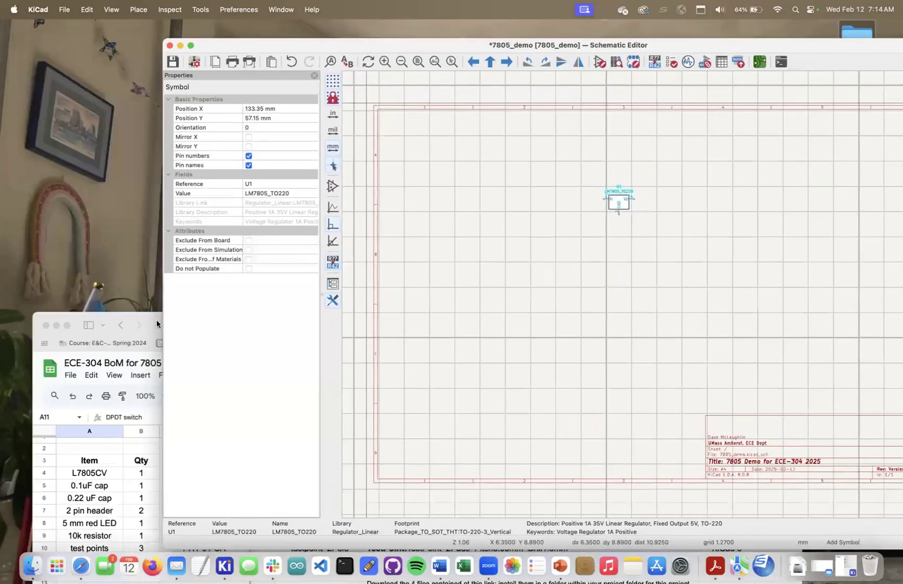
pyautogui.click(156, 321)
pyautogui.moveTo(238, 329); pyautogui.dragTo(236, 320)
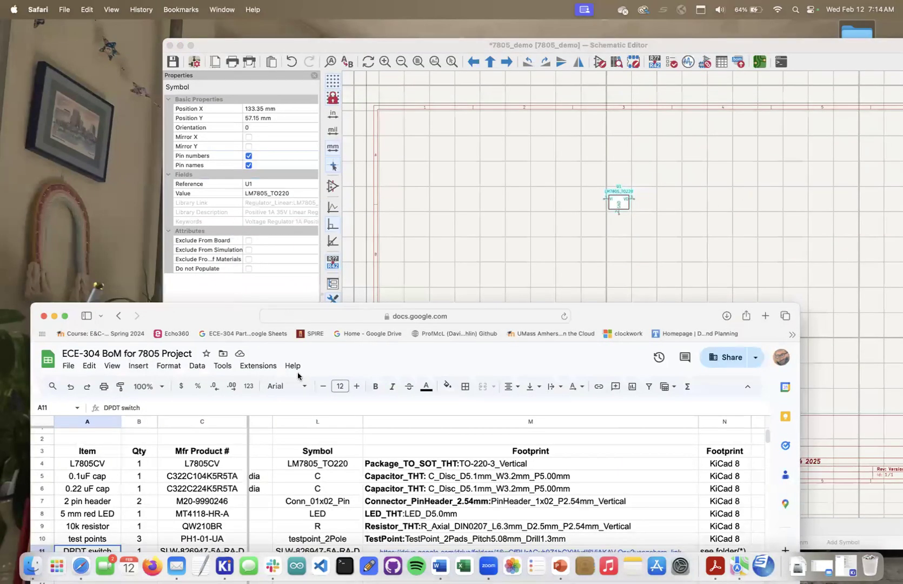
# Review the symbol column of the BoM spreadsheet, lower its window, and bring the schematic editor back in front with the whole sheet visible
pyautogui.moveTo(329, 330); pyautogui.dragTo(327, 197)
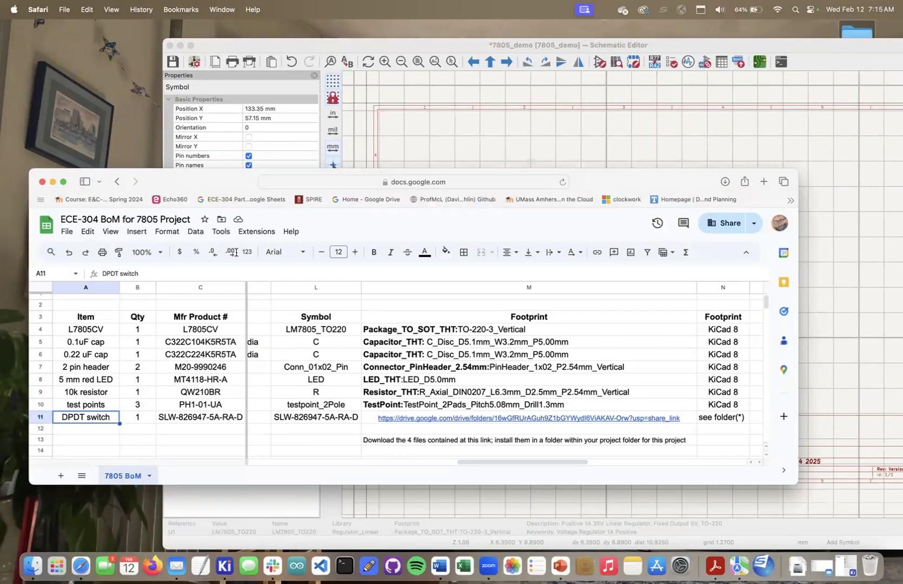
pyautogui.moveTo(218, 172); pyautogui.dragTo(199, 239)
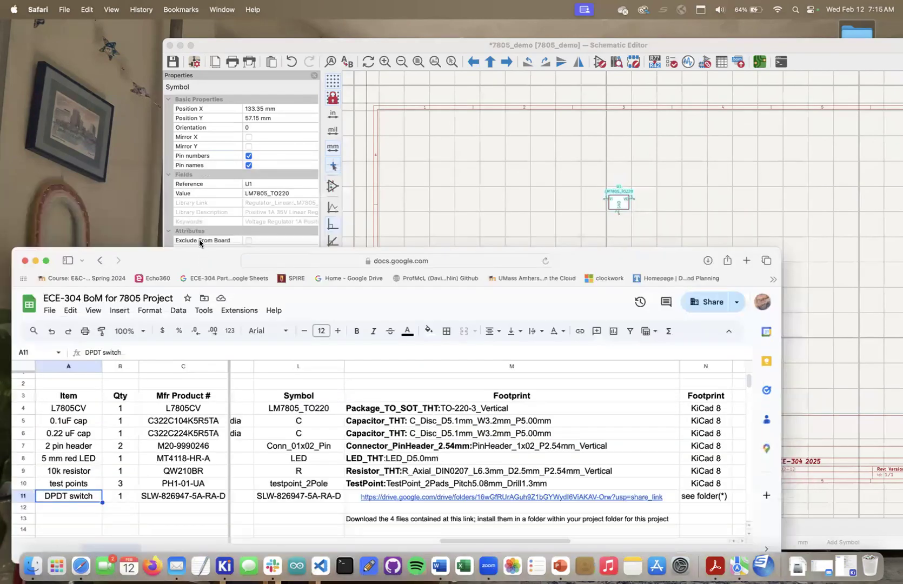
pyautogui.click(414, 46)
pyautogui.moveTo(414, 47); pyautogui.dragTo(288, 48)
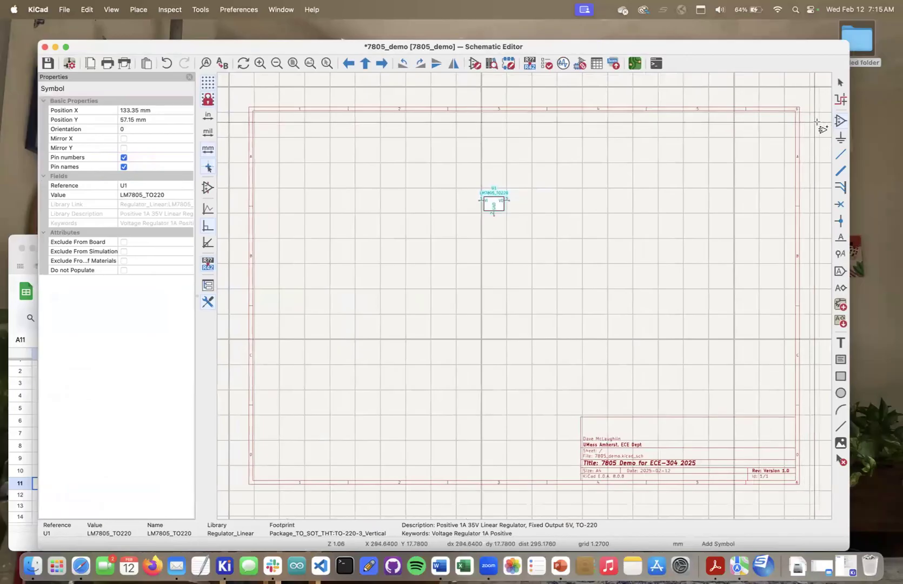
# Find C in the symbol library and place the unpolarized capacitor below and left of the regulator, at about X 119.38, Y 72.39 mm
pyautogui.click(840, 120)
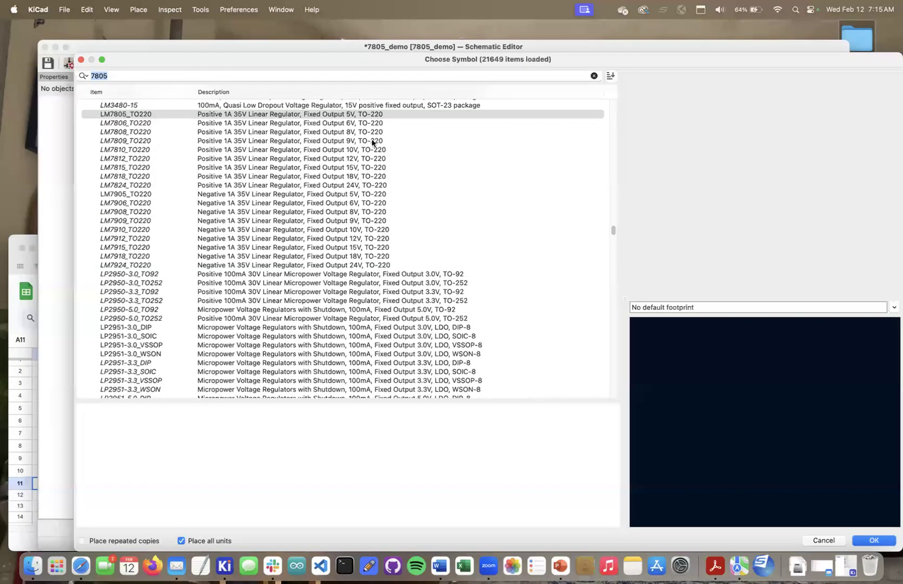
pyautogui.write('c')
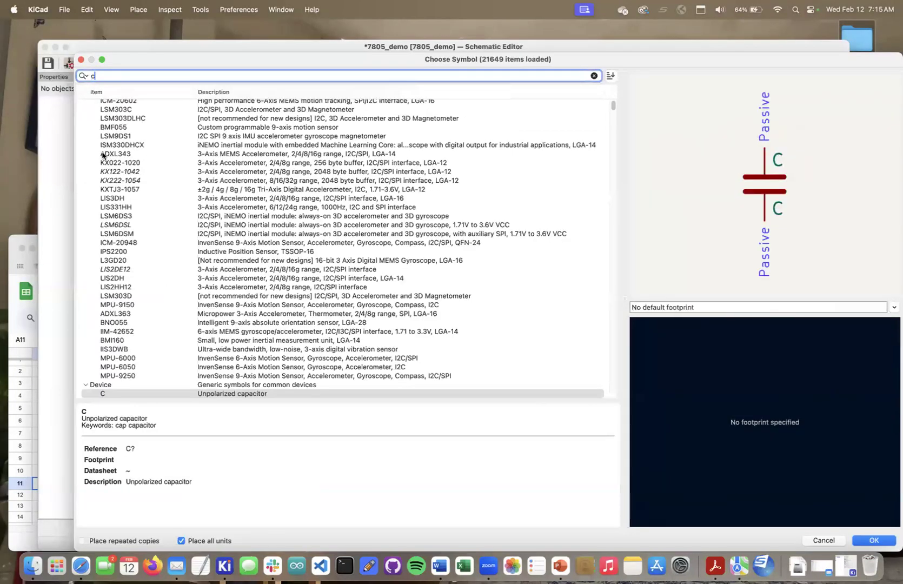
pyautogui.click(247, 398)
pyautogui.click(865, 544)
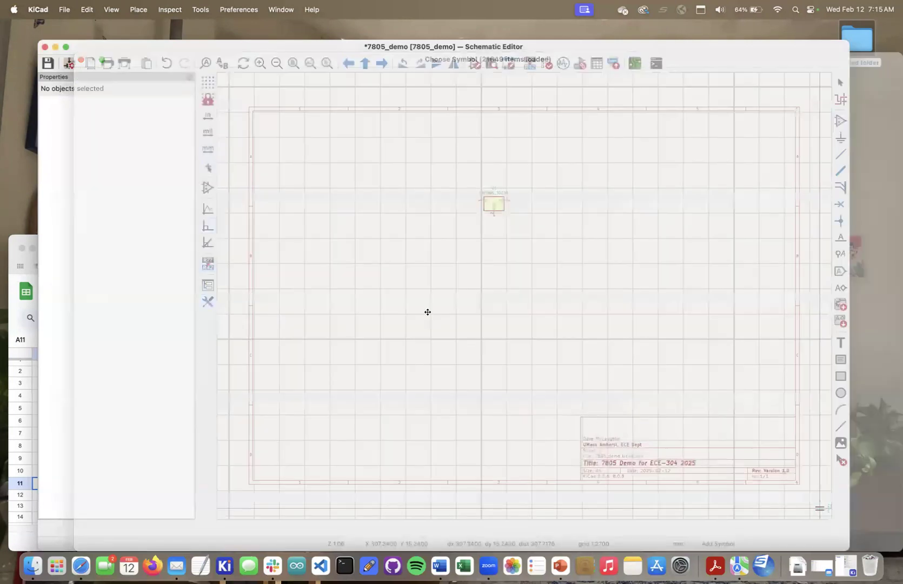
pyautogui.click(465, 231)
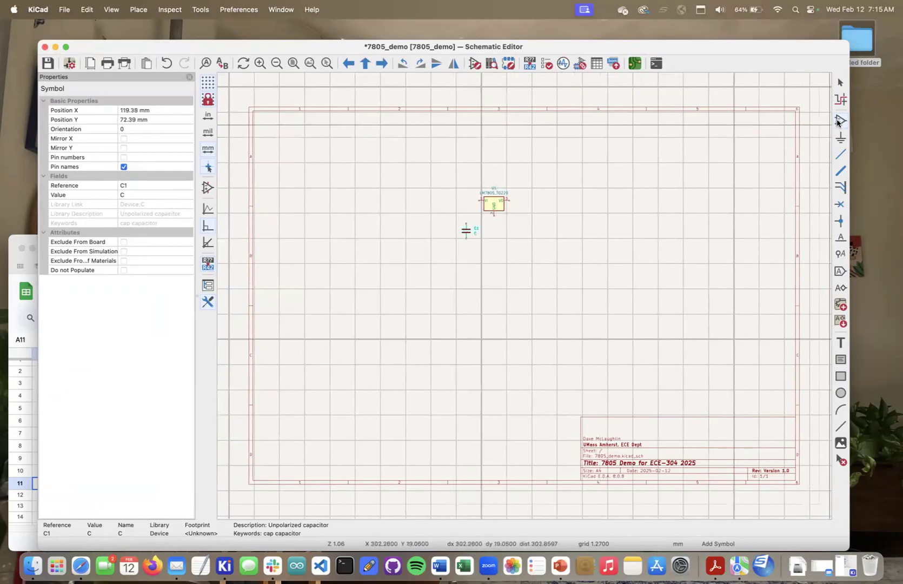
# Place a second unpolarized capacitor C below and right of the regulator, at about X 148.59, Y 73.66 mm
pyautogui.click(679, 162)
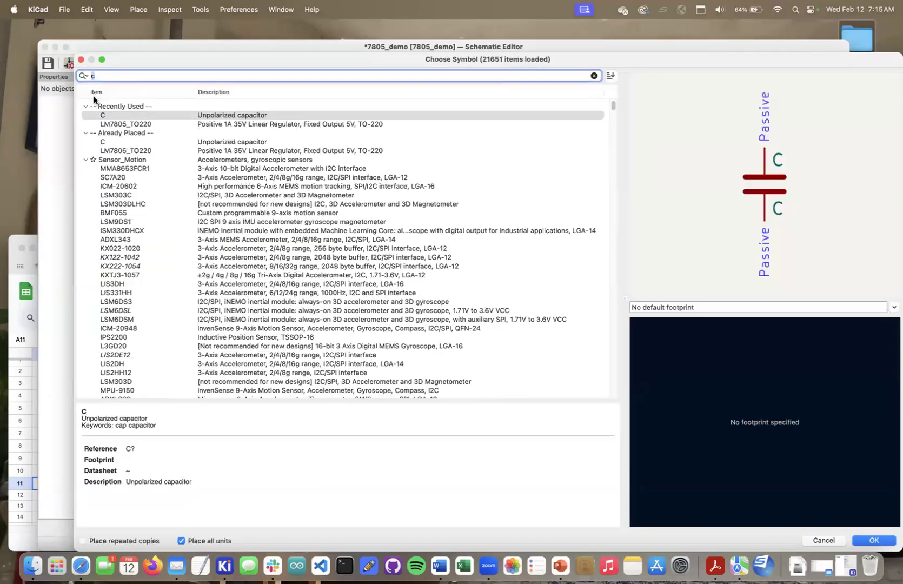
pyautogui.click(874, 540)
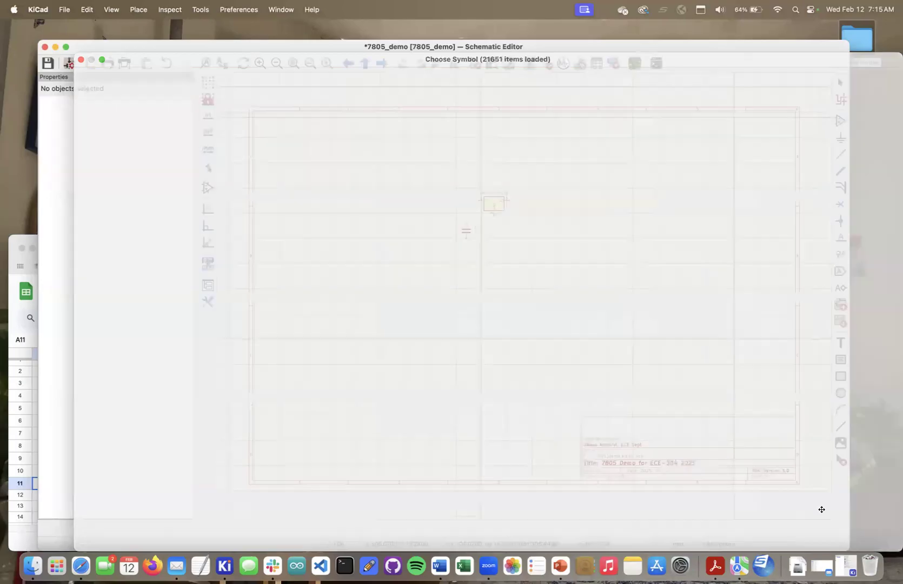
pyautogui.click(525, 233)
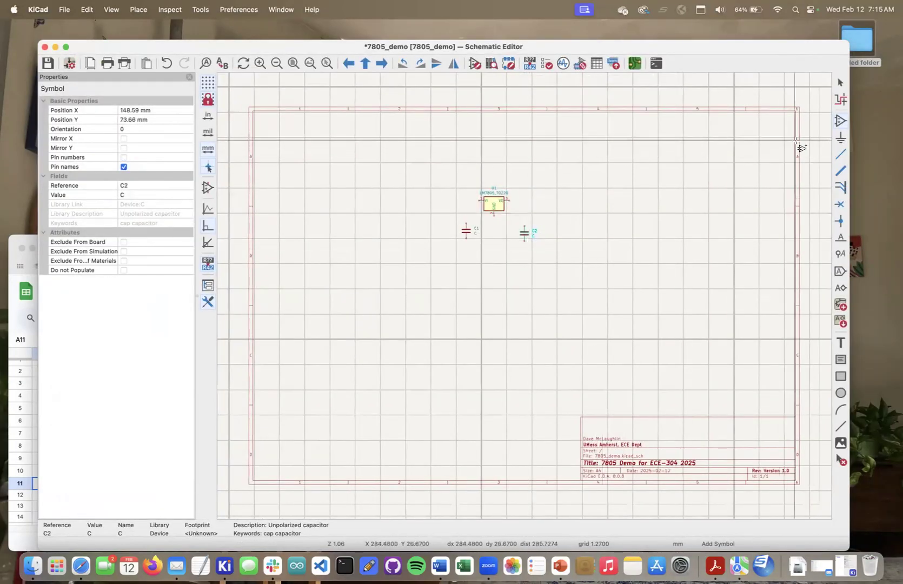
# Find R in the symbol library and place the resistor right of the second capacitor, at about X 171.45, Y 66.04 mm
pyautogui.click(839, 123)
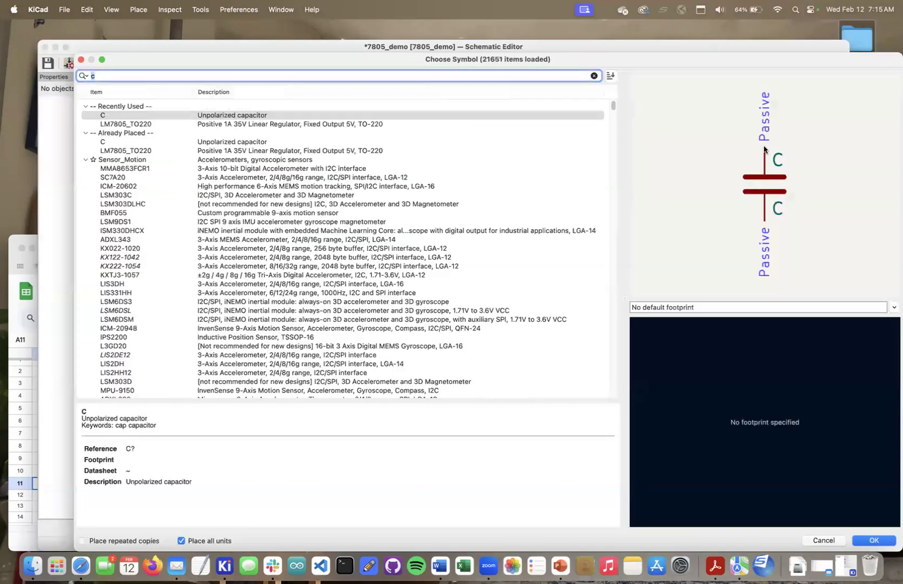
pyautogui.write('r')
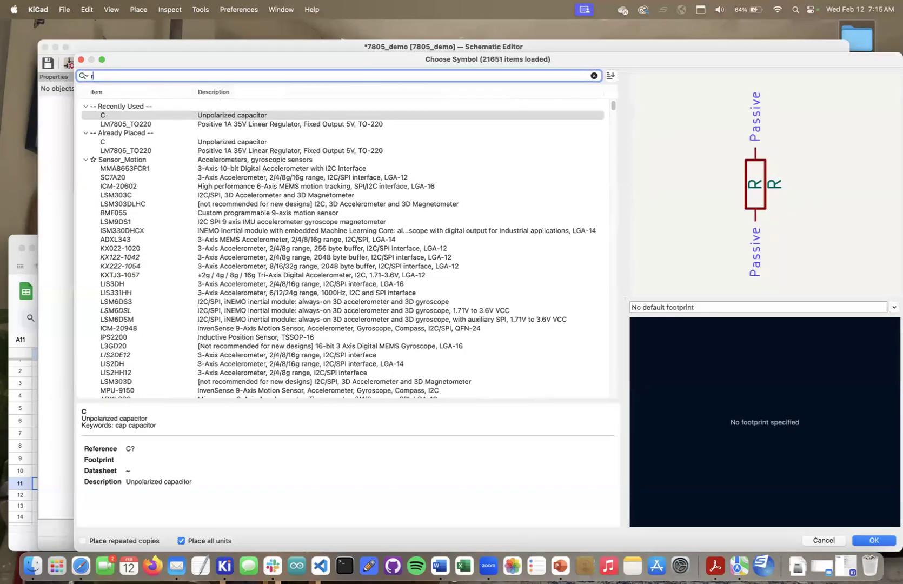
pyautogui.click(212, 394)
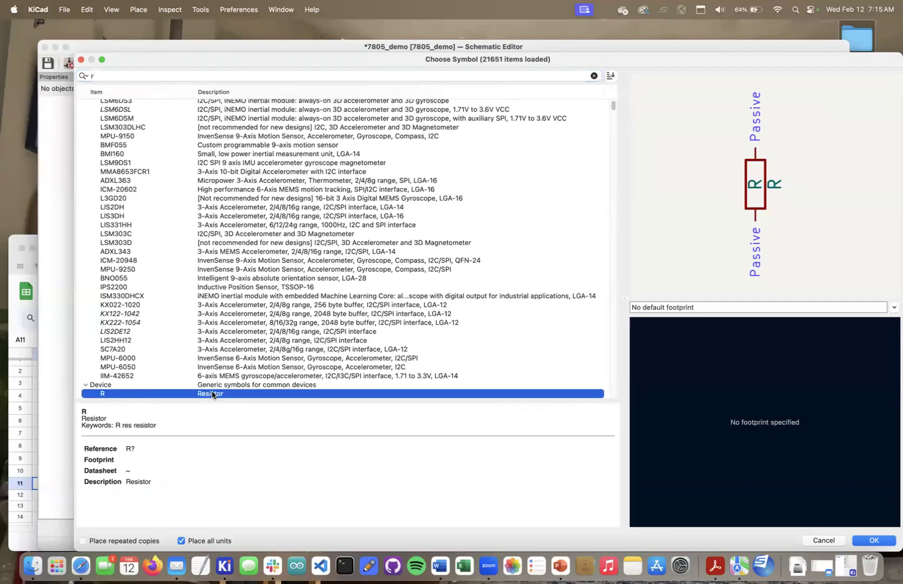
pyautogui.click(875, 540)
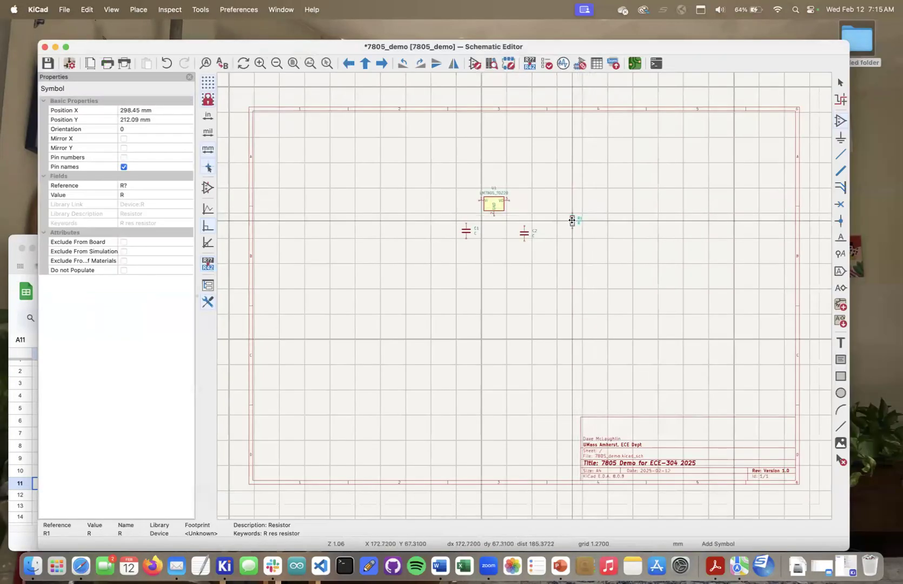
pyautogui.click(570, 218)
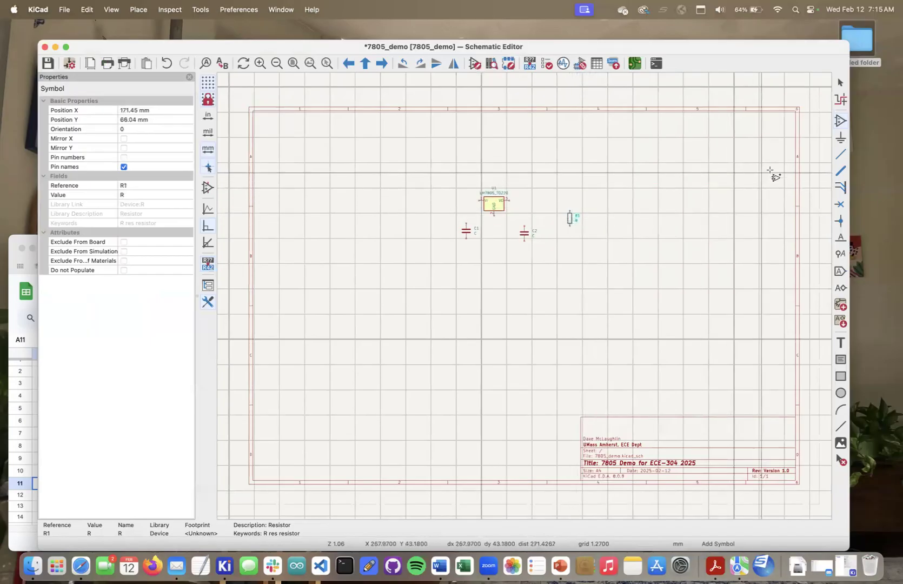
# Find LED in the symbol library, rotate the symbol to 90 degrees, and place it below the resistor at about X 171.45, Y 81.28 mm
pyautogui.click(838, 121)
pyautogui.write('r')
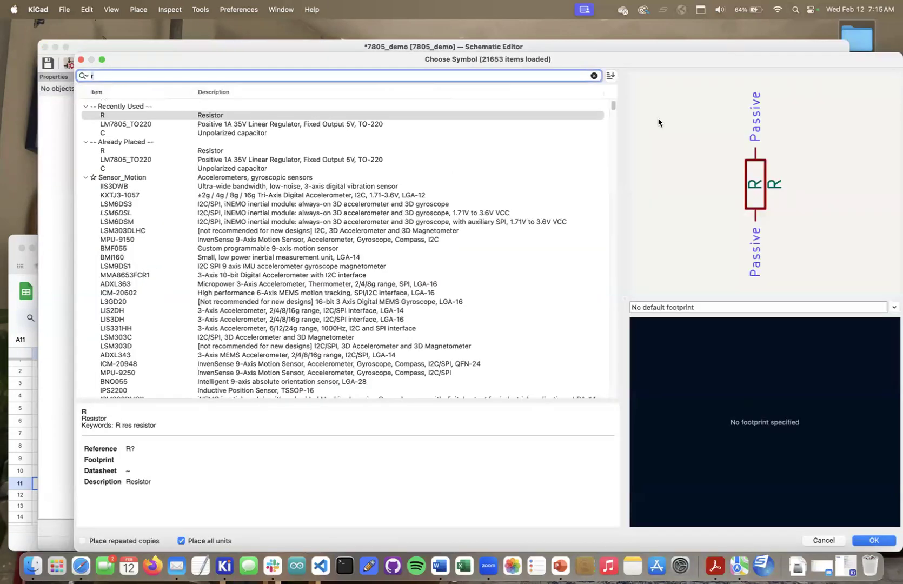
pyautogui.write('ed')
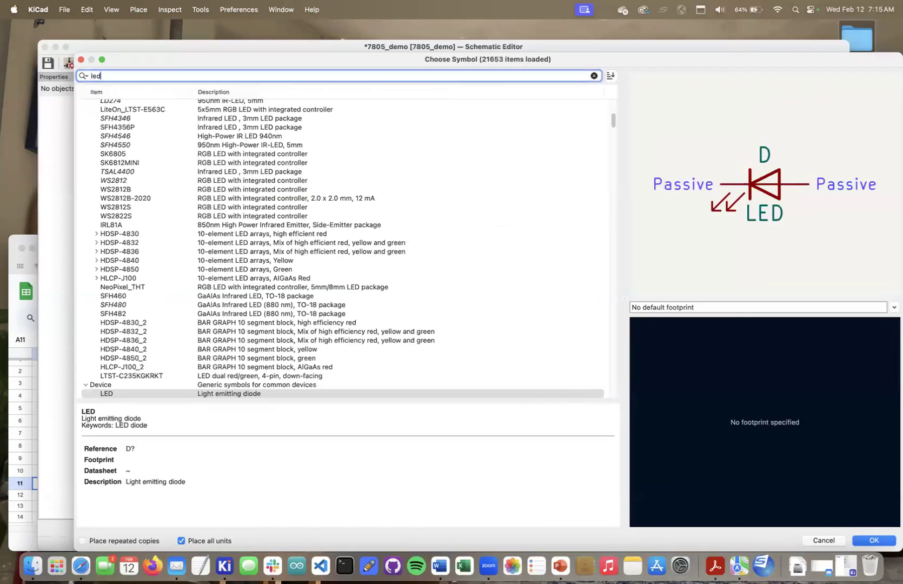
pyautogui.scroll(-5, 230, 352)
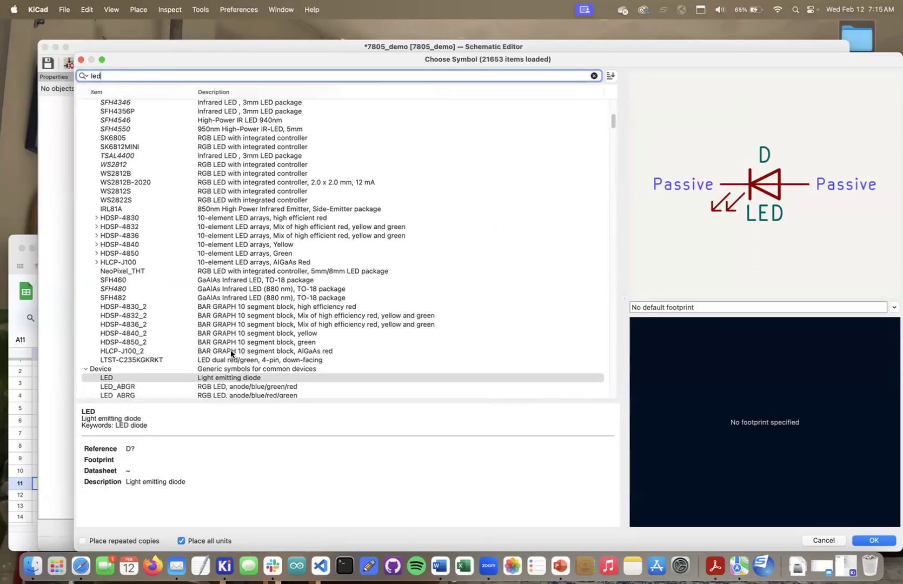
pyautogui.scroll(-1, 231, 354)
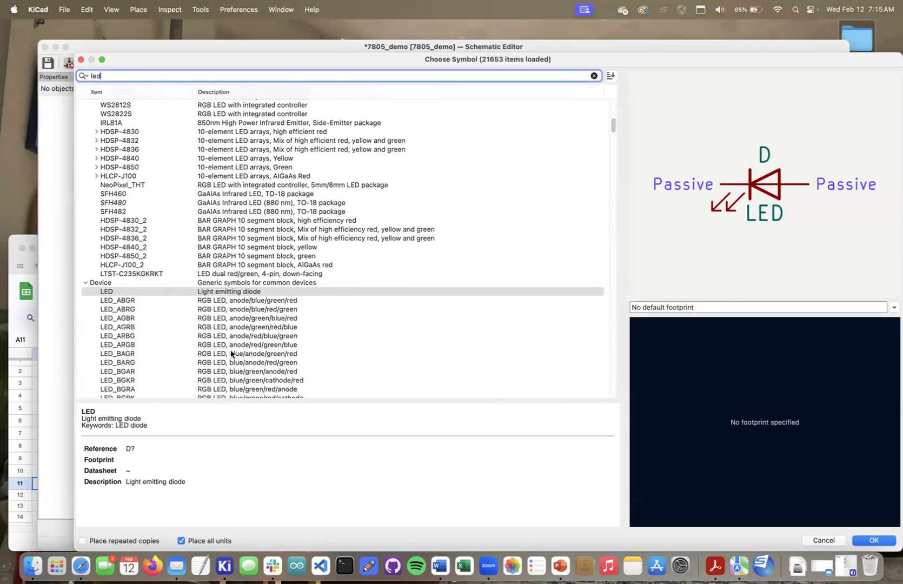
pyautogui.scroll(-3, 231, 352)
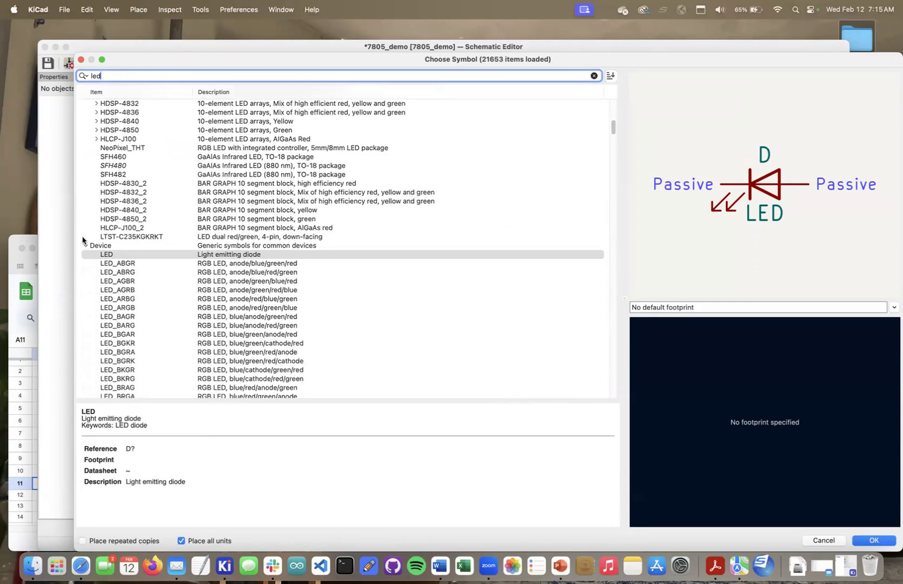
pyautogui.click(97, 255)
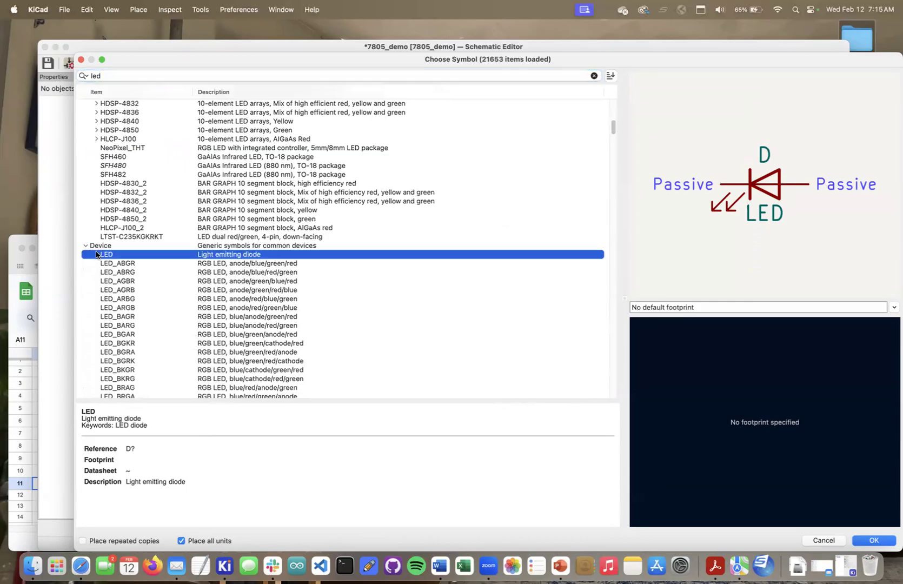
pyautogui.click(873, 540)
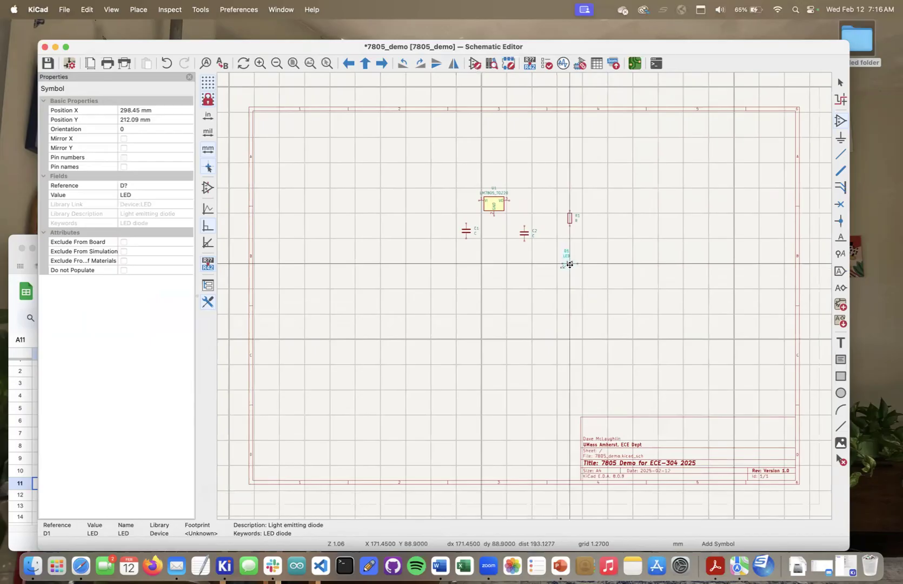
pyautogui.press('r')
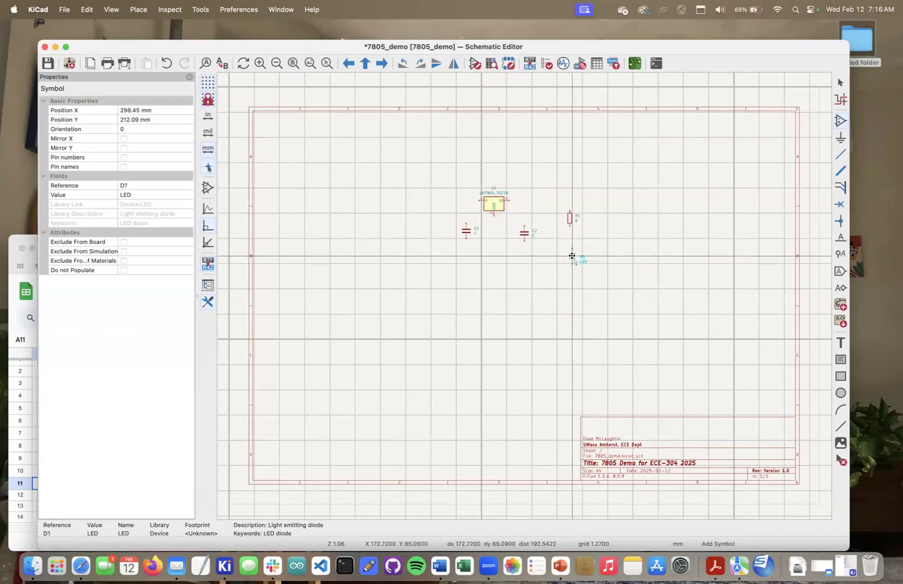
pyautogui.click(569, 250)
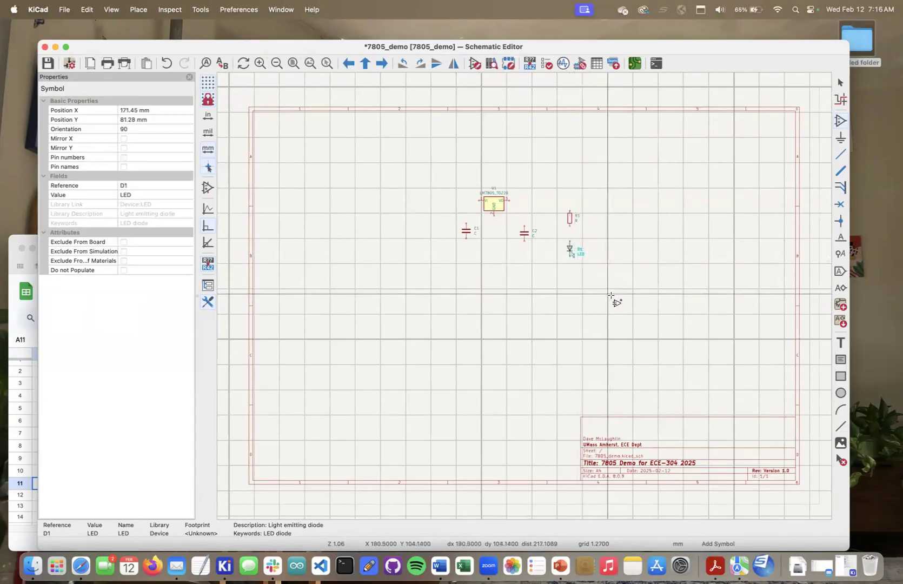
# Consult the BoM spreadsheet for the symbol name of the 2 pin header and return to the schematic editor
pyautogui.scroll(3, 617, 293)
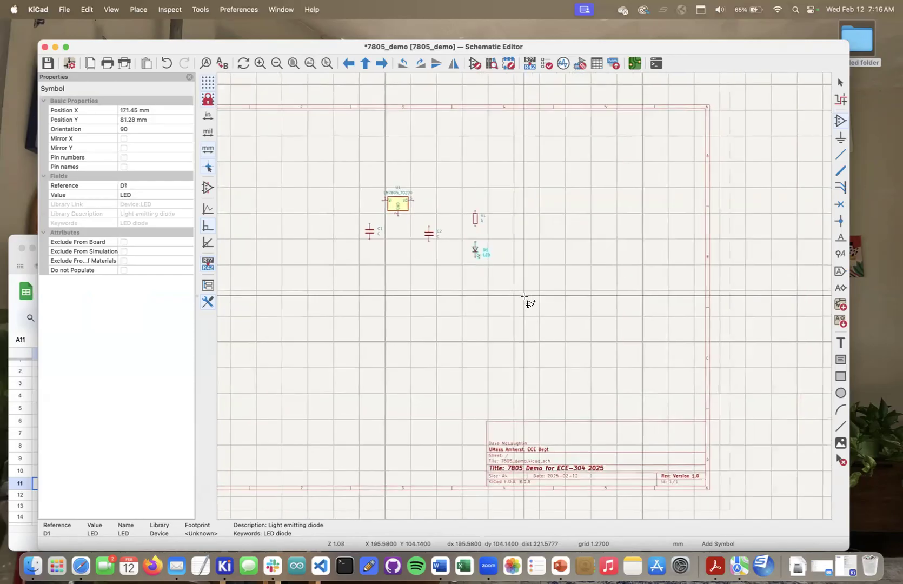
pyautogui.moveTo(528, 296); pyautogui.dragTo(642, 333, button='middle')
pyautogui.scroll(1, 642, 333)
pyautogui.moveTo(538, 302); pyautogui.dragTo(650, 324, button='middle')
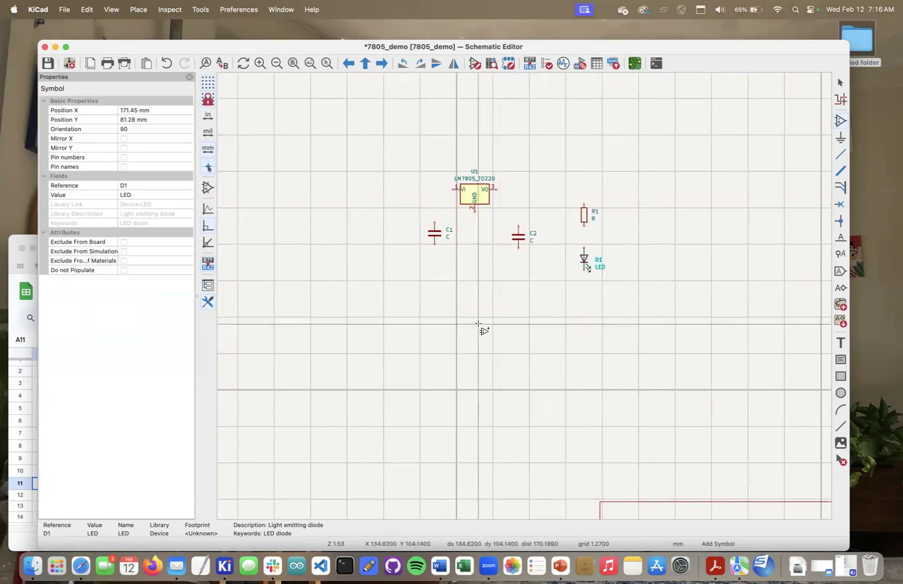
pyautogui.click(410, 299)
pyautogui.moveTo(404, 303); pyautogui.dragTo(426, 306, button='middle')
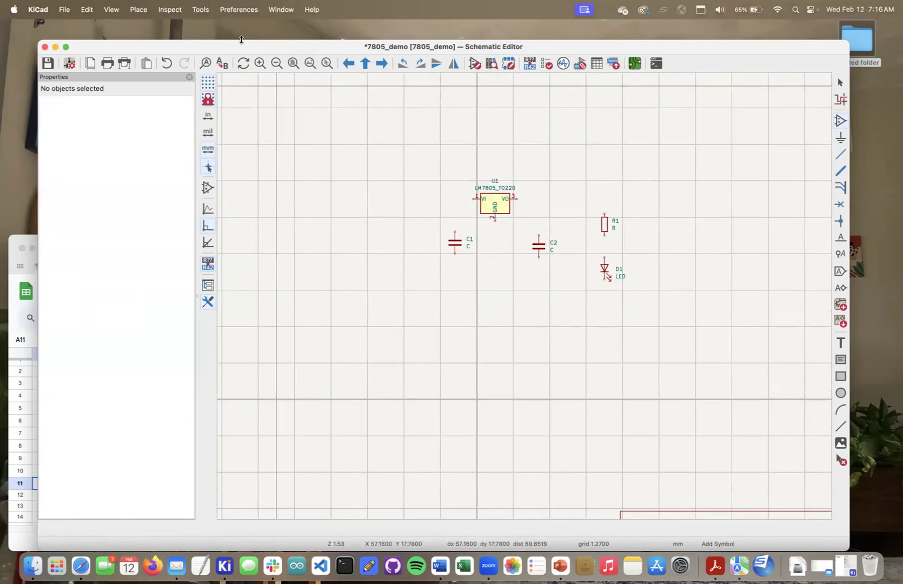
pyautogui.moveTo(258, 44); pyautogui.dragTo(414, 154)
pyautogui.click(171, 252)
pyautogui.moveTo(188, 248); pyautogui.dragTo(209, 88)
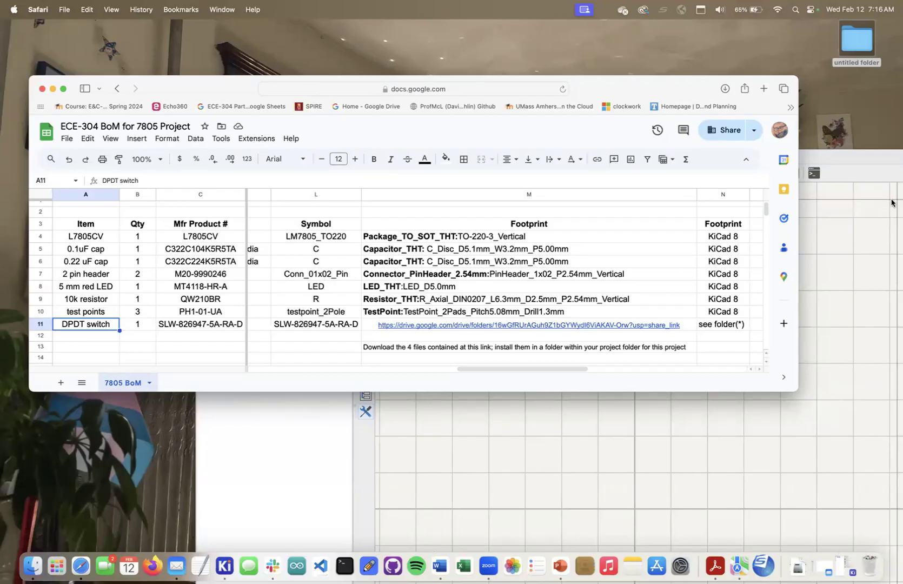
pyautogui.click(824, 151)
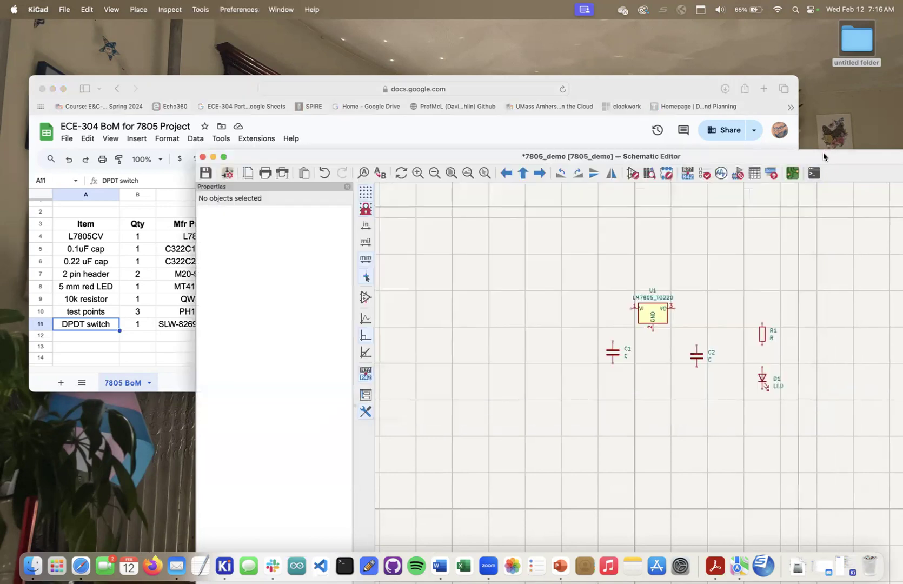
pyautogui.doubleClick(824, 152)
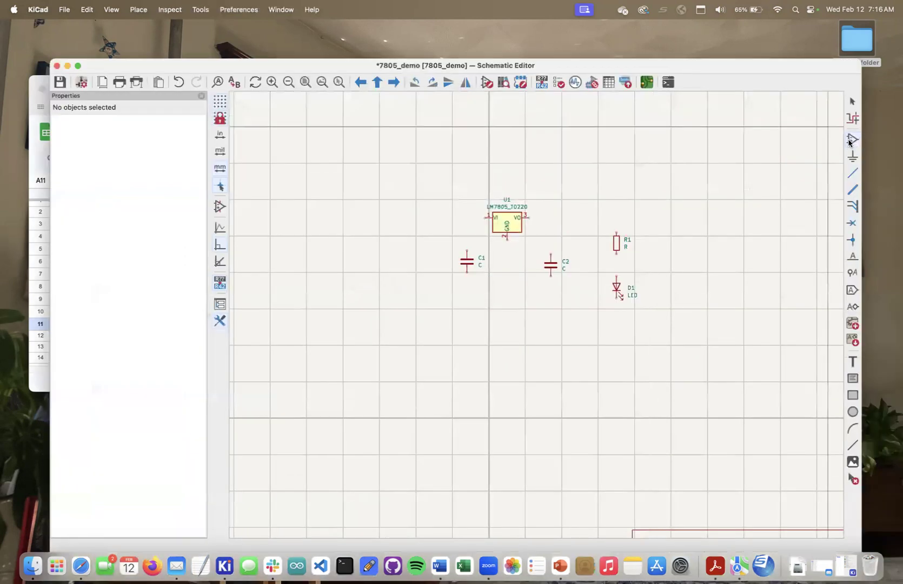
# Search the symbol library for con and place the Conn_01x02_Pin connector left of the first capacitor, at about X 76.2, Y 72.39 mm
pyautogui.click(850, 142)
pyautogui.write('con')
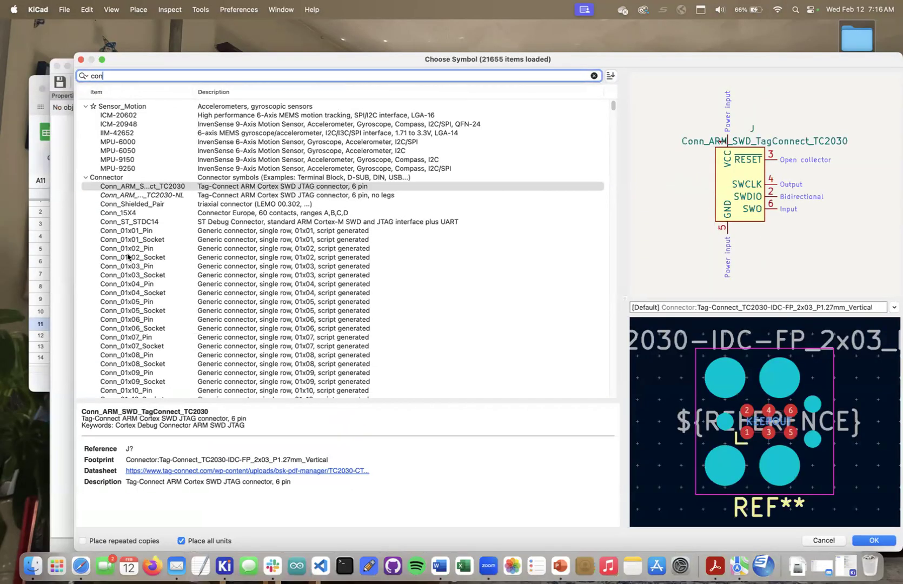
pyautogui.click(127, 248)
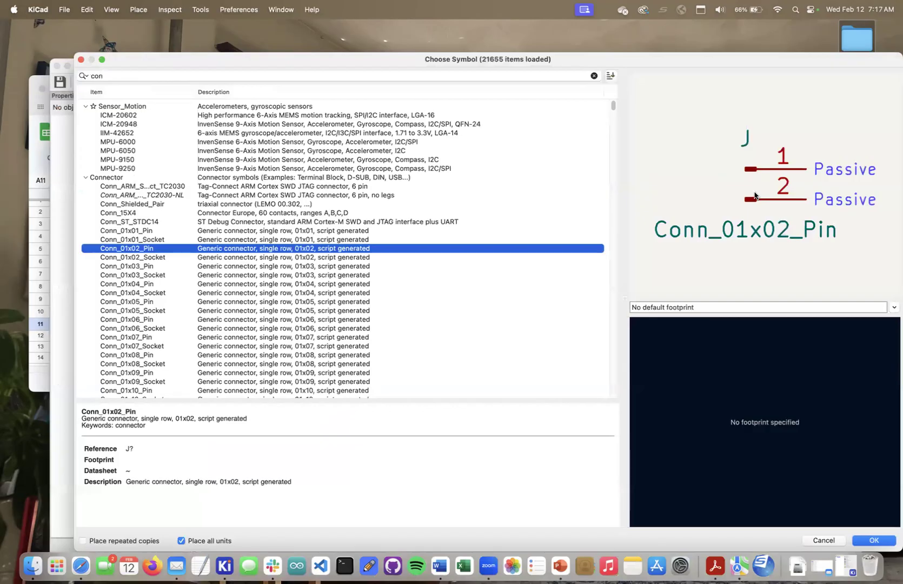
pyautogui.click(879, 541)
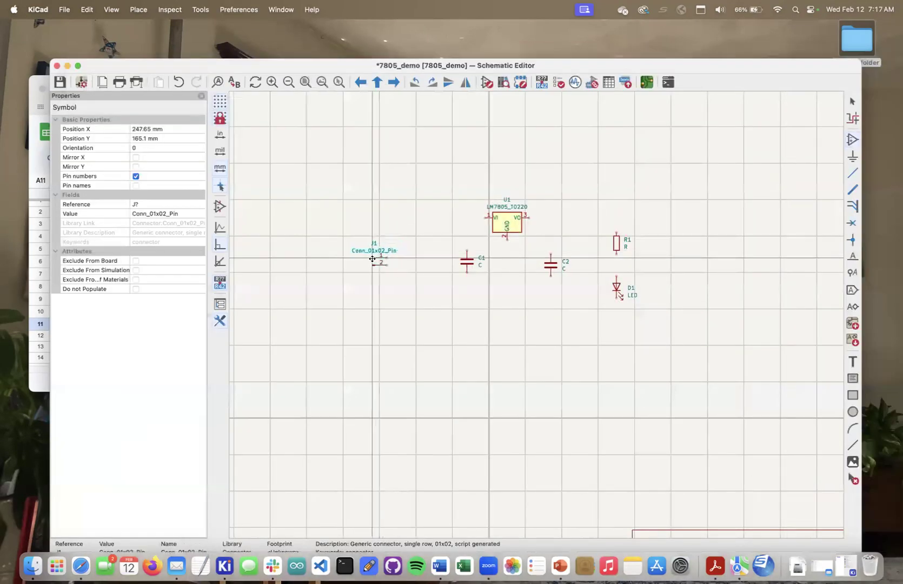
pyautogui.click(346, 266)
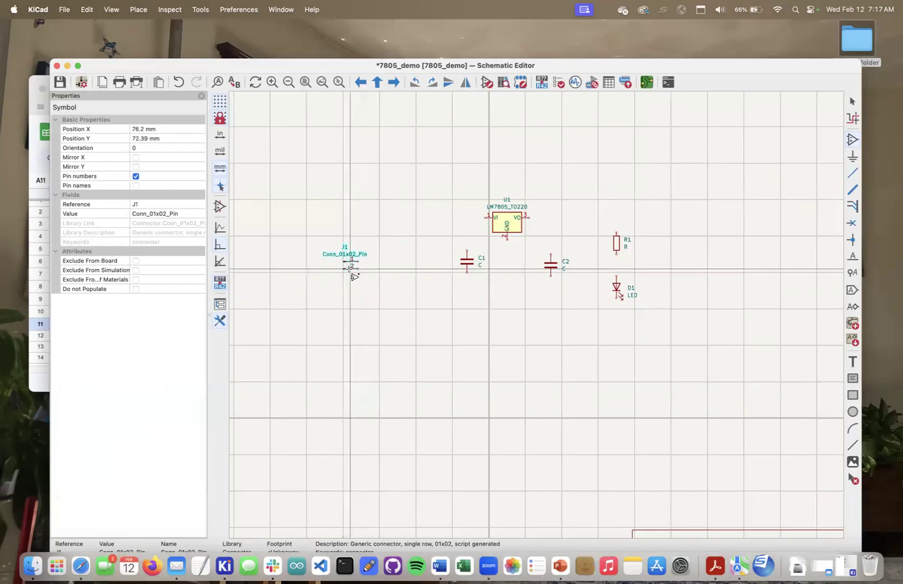
# Place a second Conn_01x02_Pin connector, rotated to 180 degrees, right of the resistor at about X 204.47, Y 71.12 mm
pyautogui.click(850, 139)
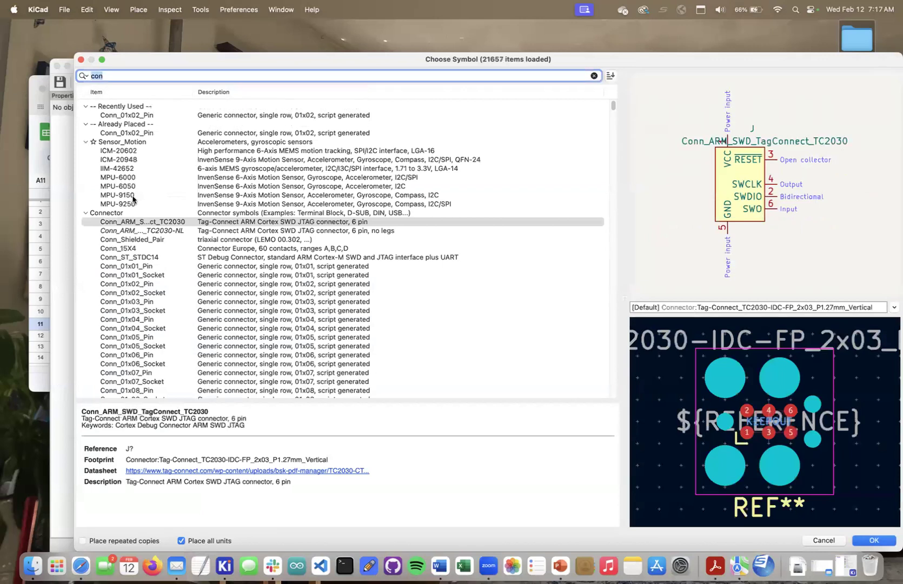
pyautogui.press('Tab')
pyautogui.click(120, 284)
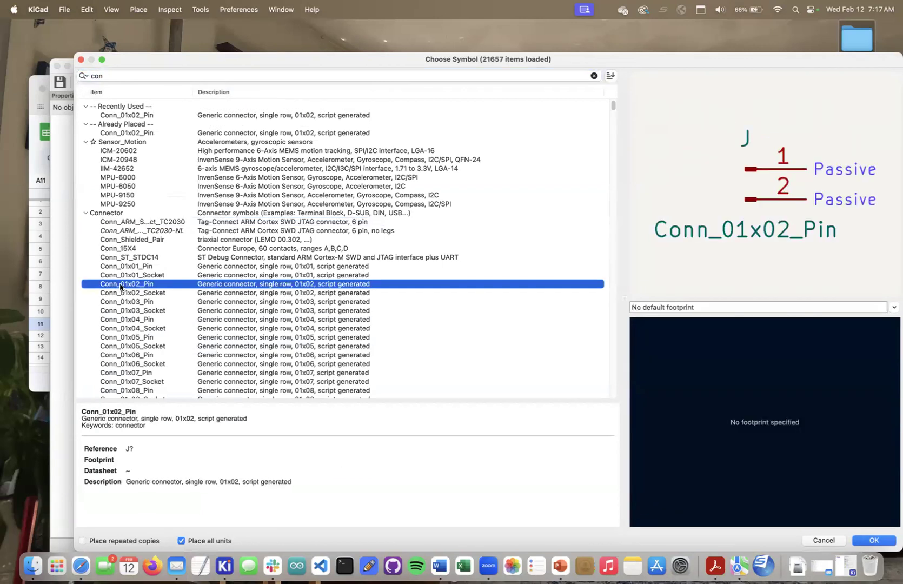
pyautogui.click(875, 540)
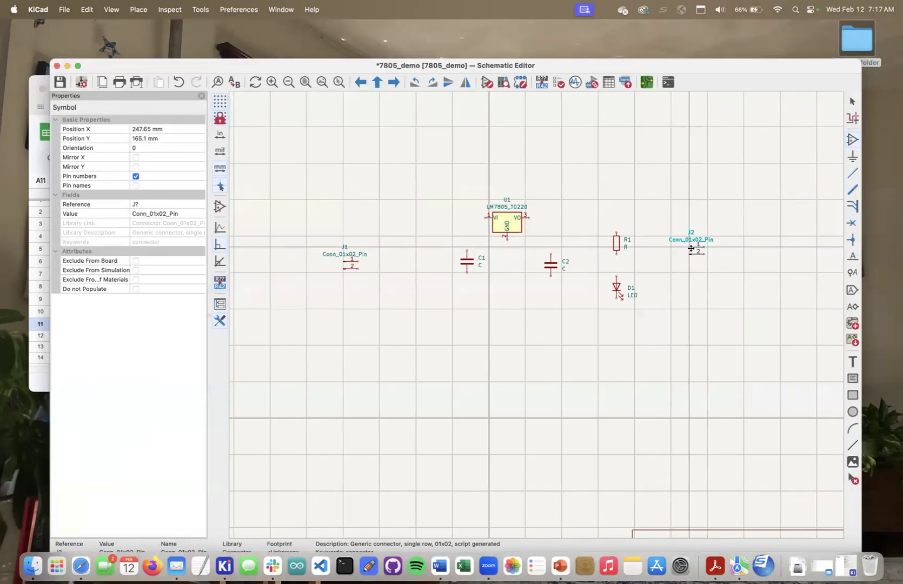
pyautogui.press('r')
pyautogui.press('r')
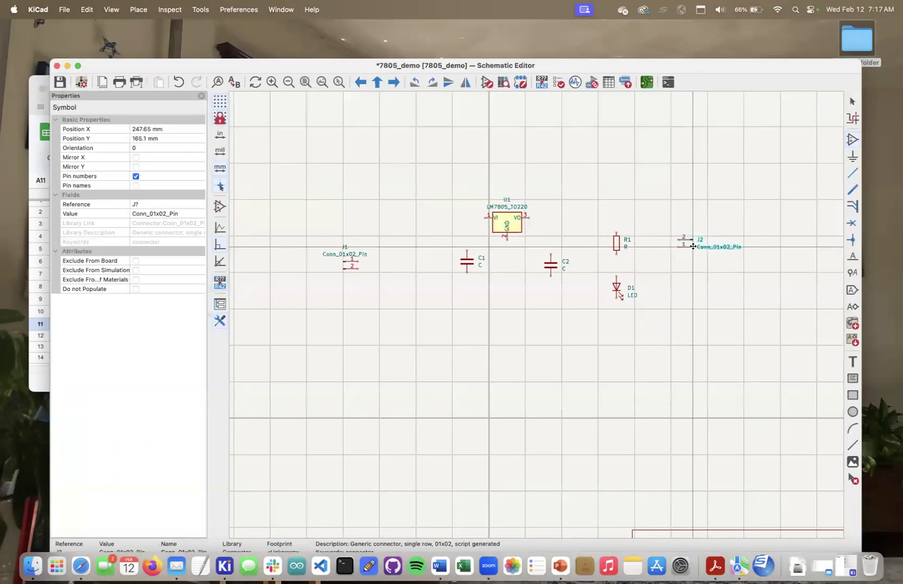
pyautogui.click(703, 255)
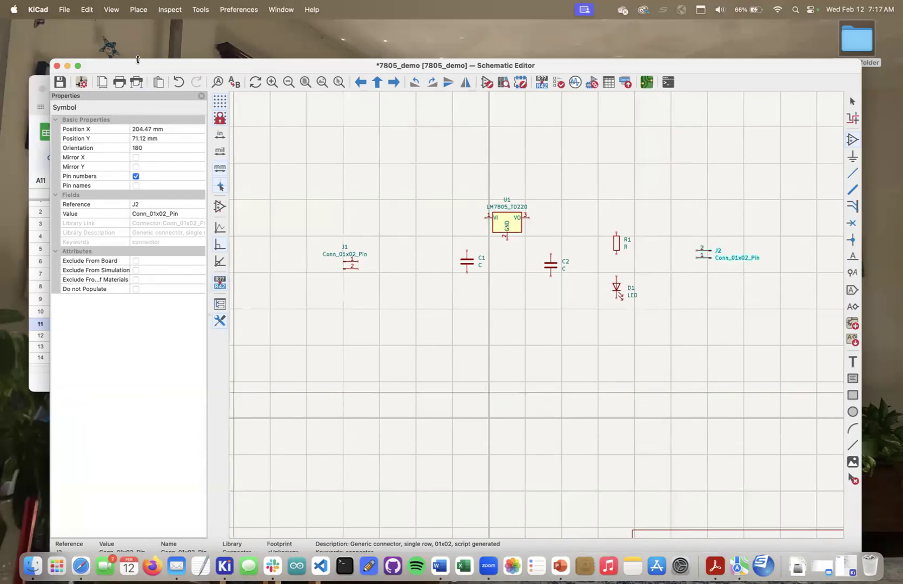
# Consult the BoM spreadsheet for the symbol name of the test points and return to the schematic editor
pyautogui.moveTo(166, 63); pyautogui.dragTo(214, 37)
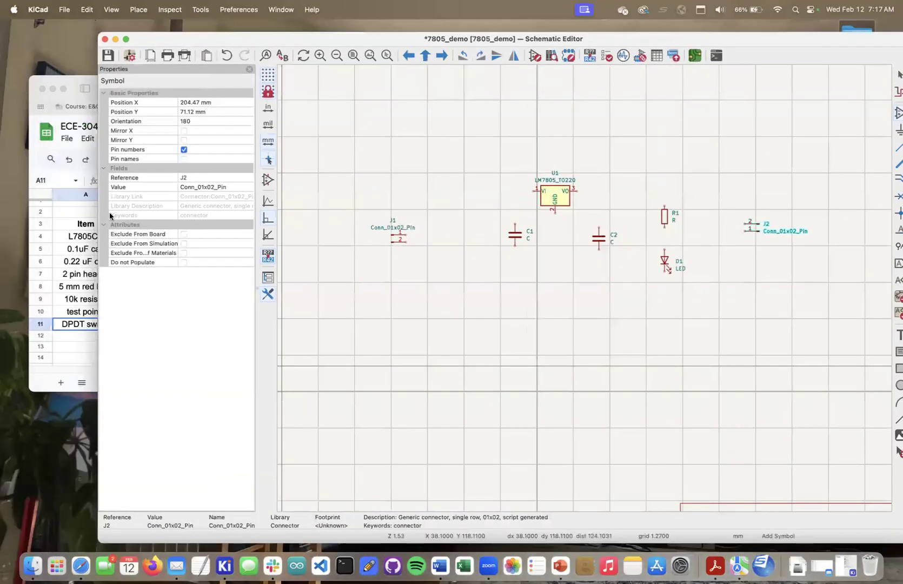
pyautogui.click(76, 356)
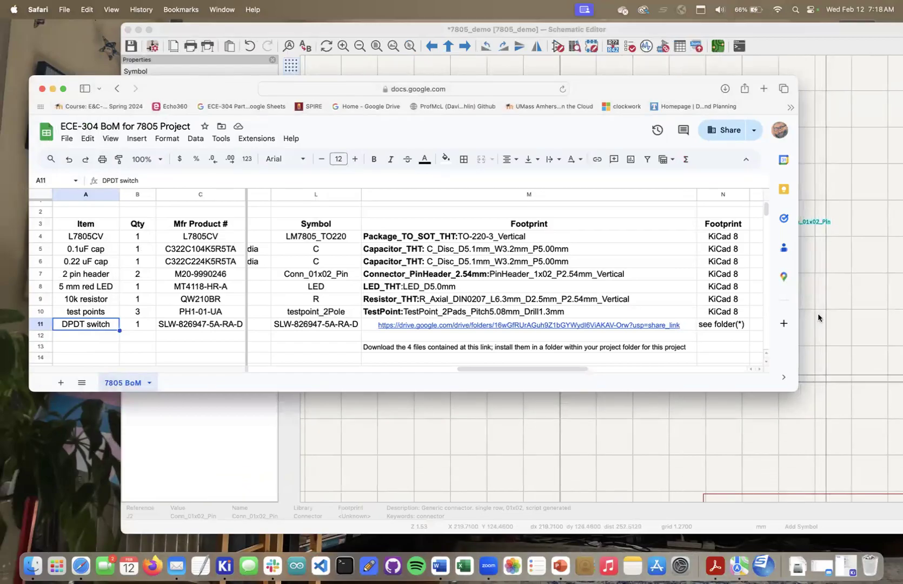
pyautogui.click(666, 29)
pyautogui.moveTo(668, 32); pyautogui.dragTo(582, 30)
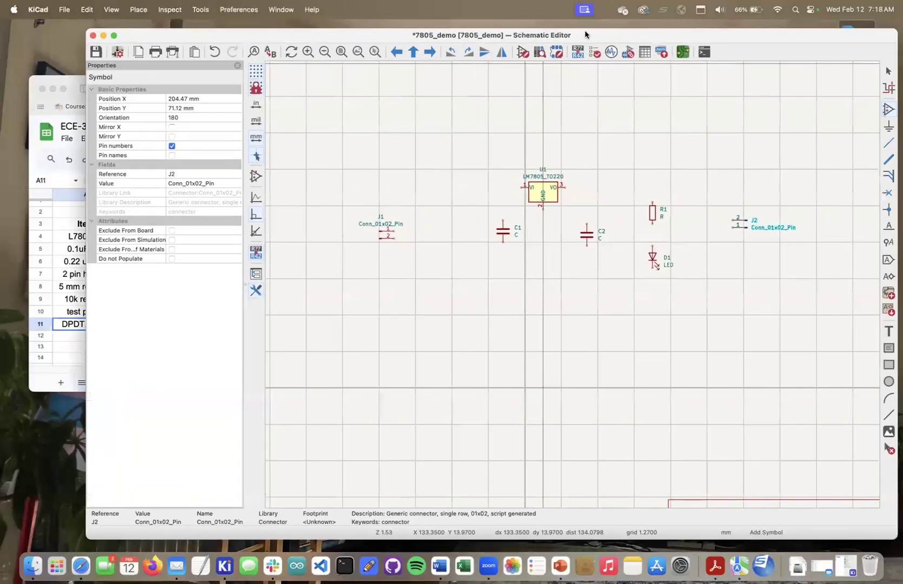
# Search the symbol library for test and place TestPoint_2Pole, rotated to 90 degrees, beside the input connector at about X 88.9, Y 73.66 mm
pyautogui.click(836, 101)
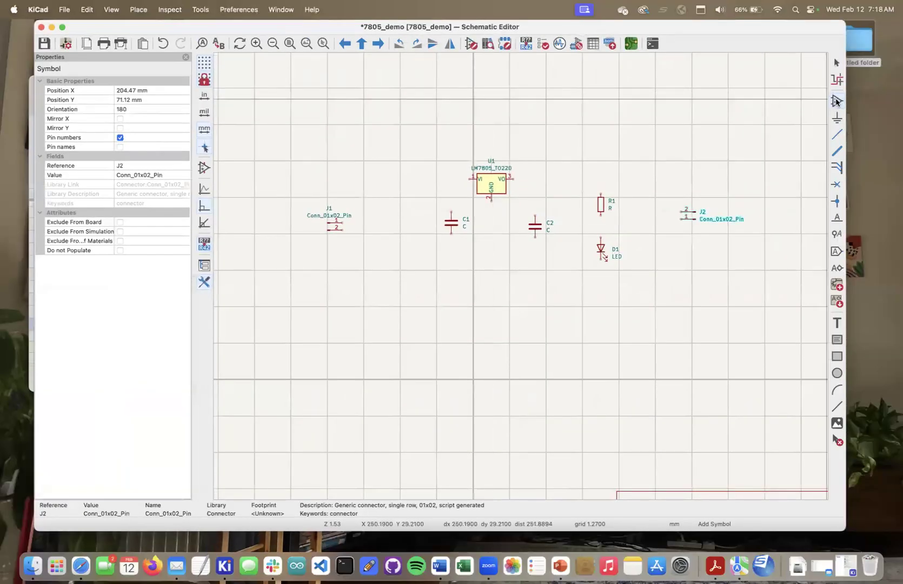
pyautogui.write('test')
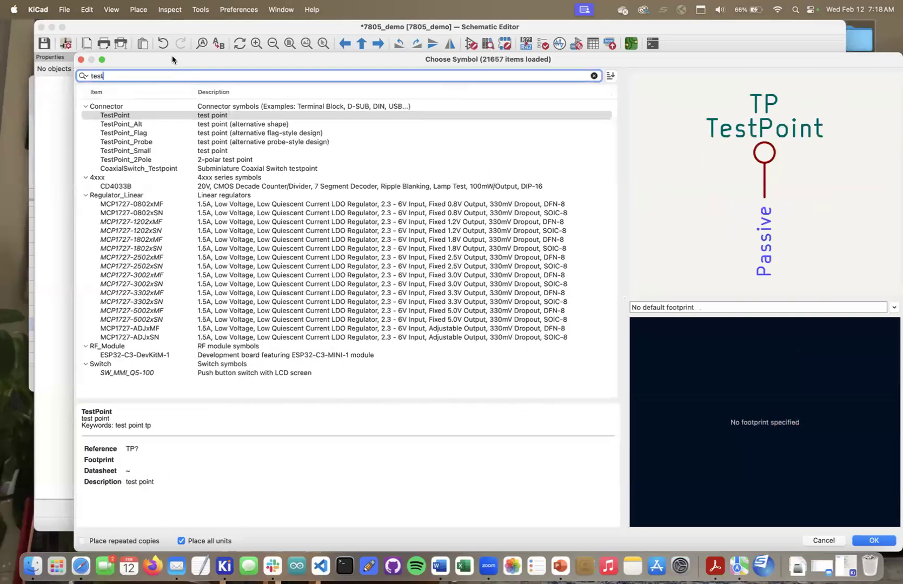
pyautogui.click(118, 160)
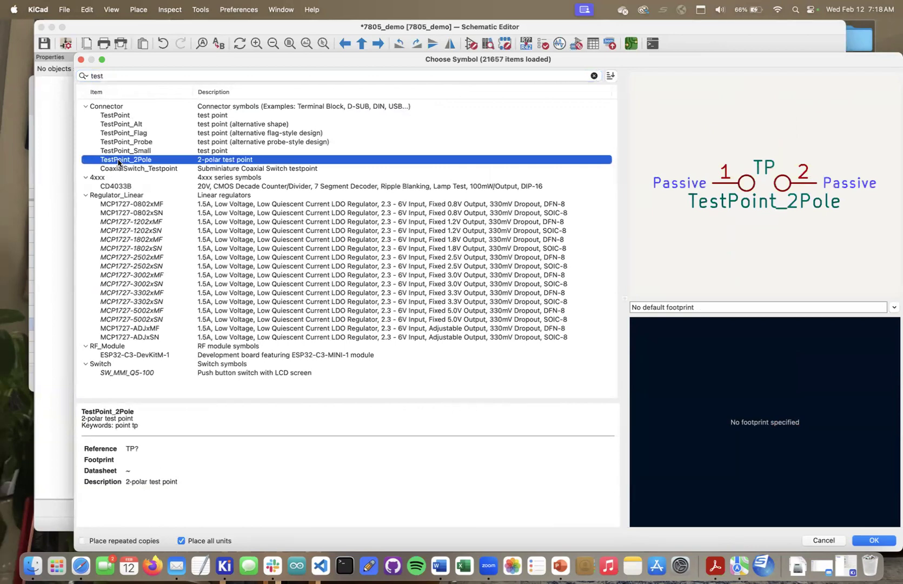
pyautogui.click(878, 541)
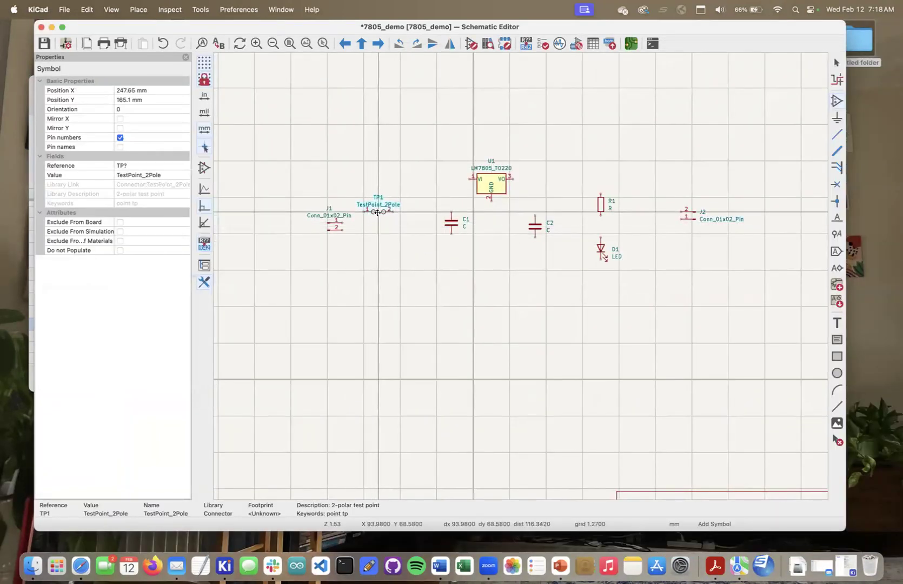
pyautogui.press('r')
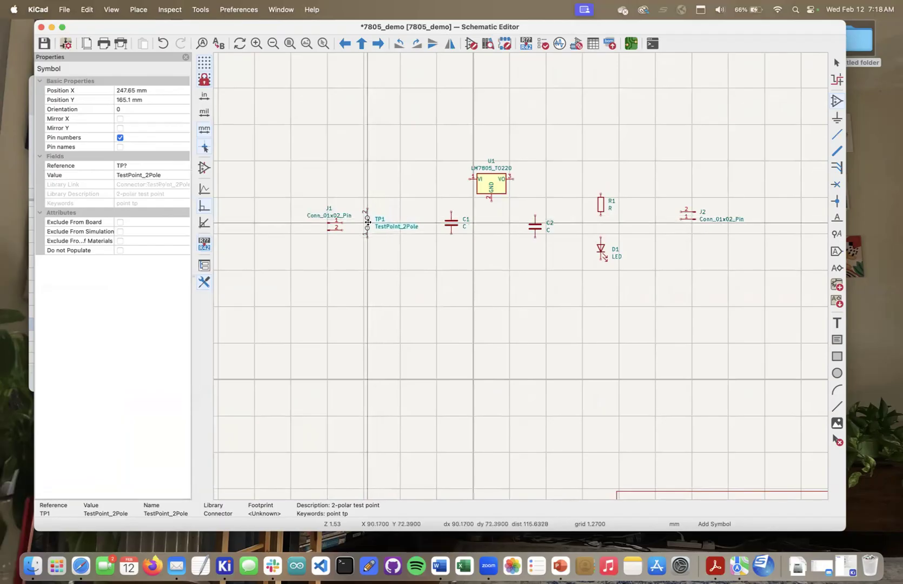
pyautogui.click(363, 229)
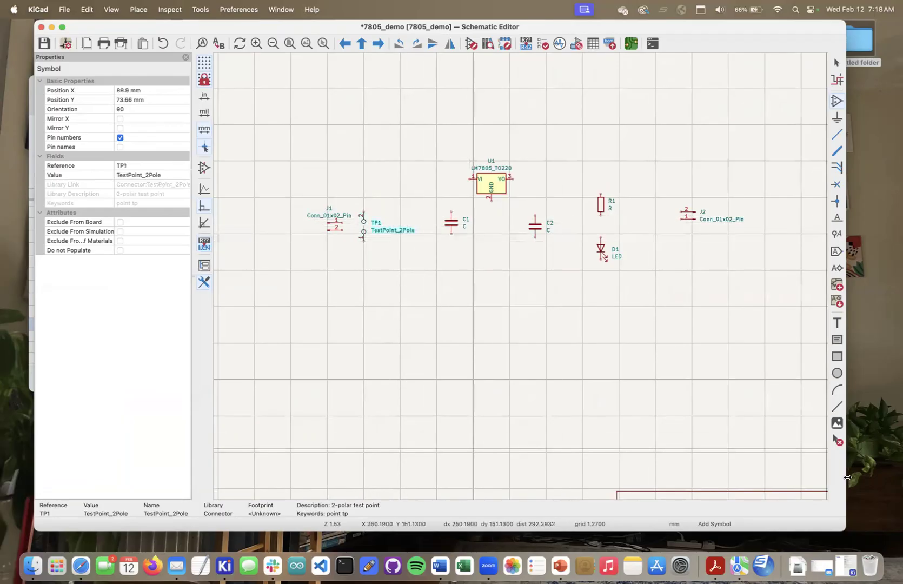
# Place a second TestPoint_2Pole, rotated to 90 degrees, just left of connector J2 at about X 193.04, Y 72.39 mm
pyautogui.click(837, 101)
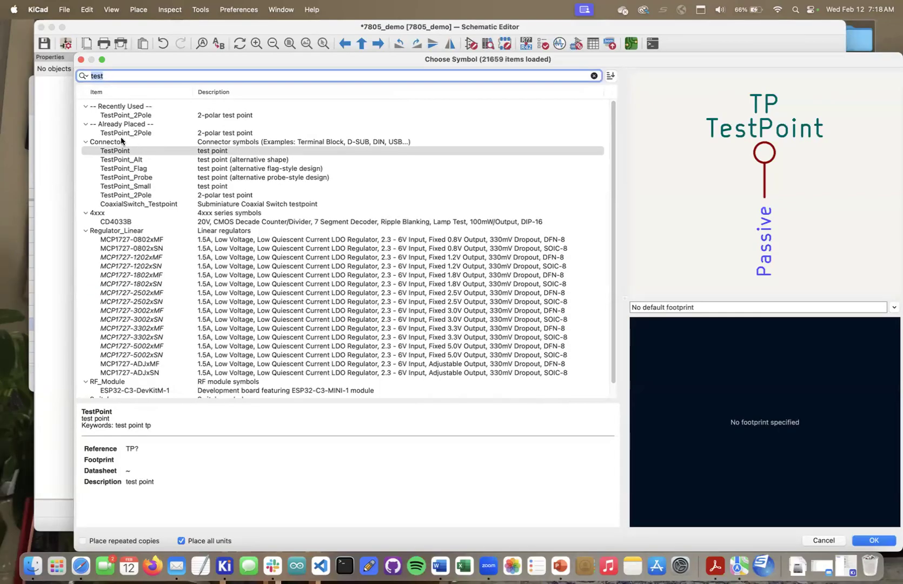
pyautogui.click(119, 196)
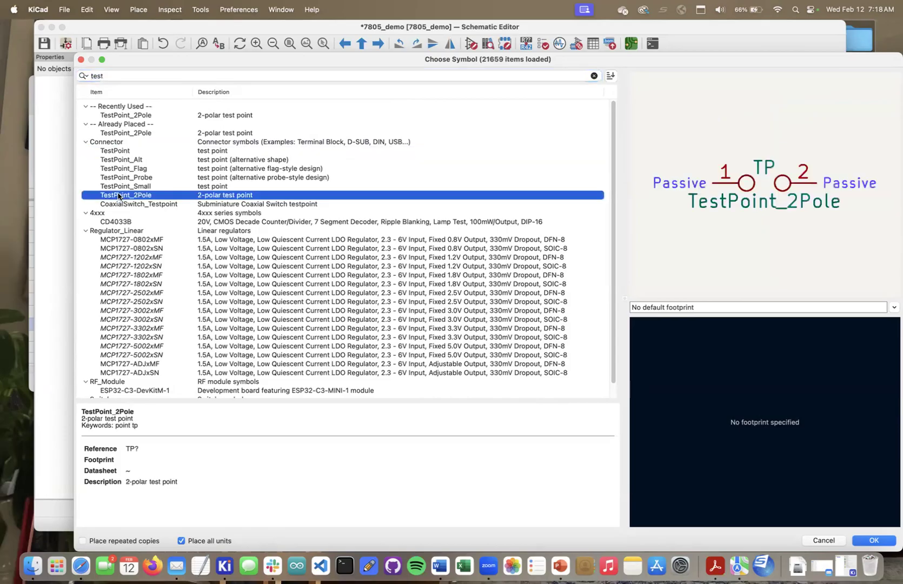
pyautogui.click(873, 540)
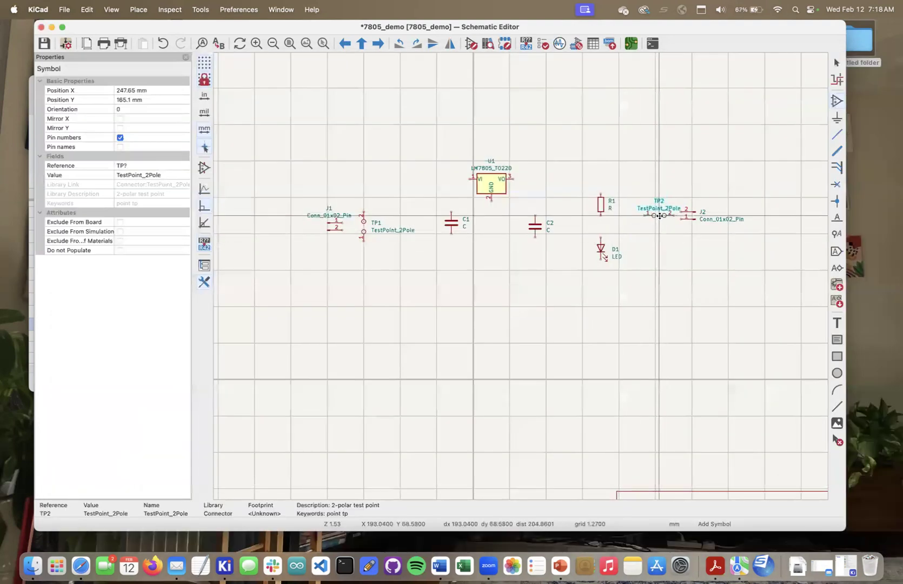
pyautogui.press('r')
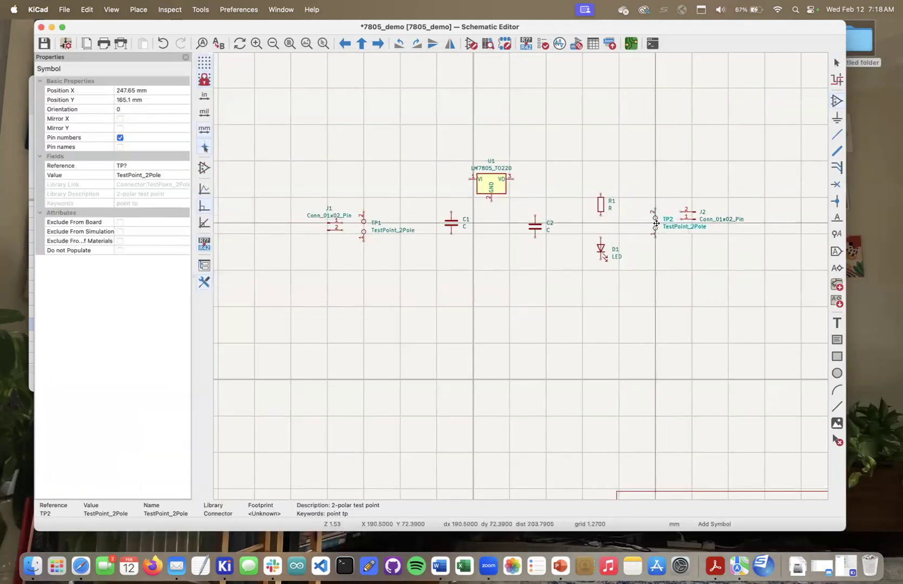
pyautogui.click(662, 223)
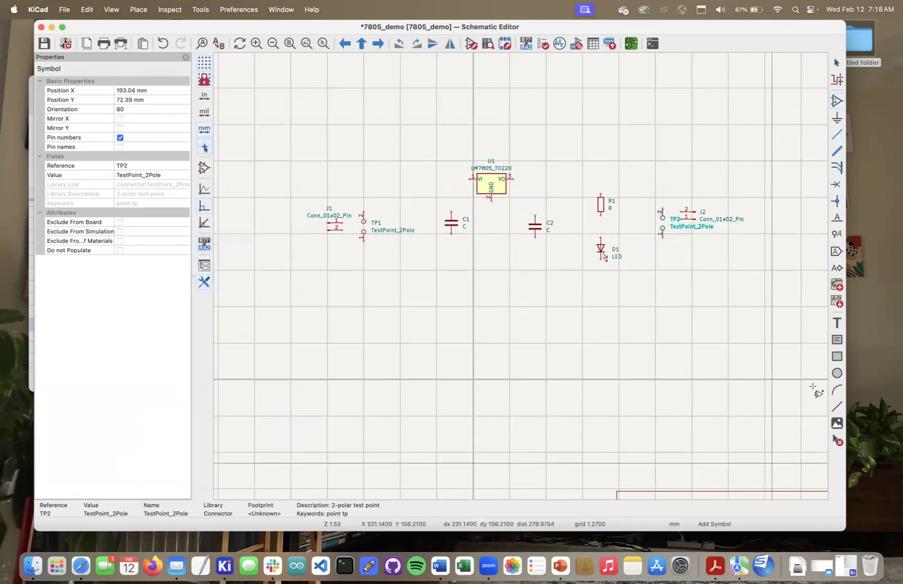
# Place a third TestPoint_2Pole horizontally between TP1 and the first capacitor, at about X 105.41, Y 67.31 mm
pyautogui.click(837, 101)
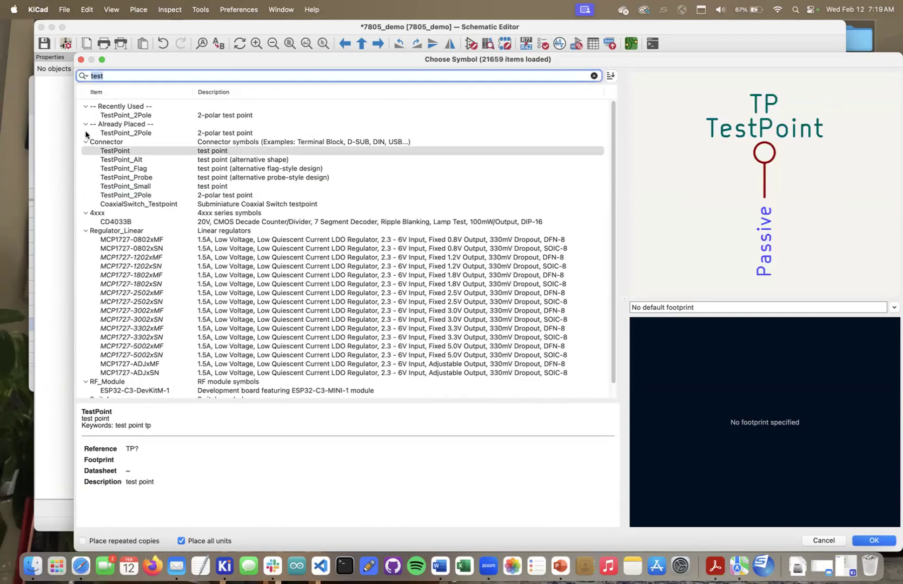
pyautogui.click(128, 195)
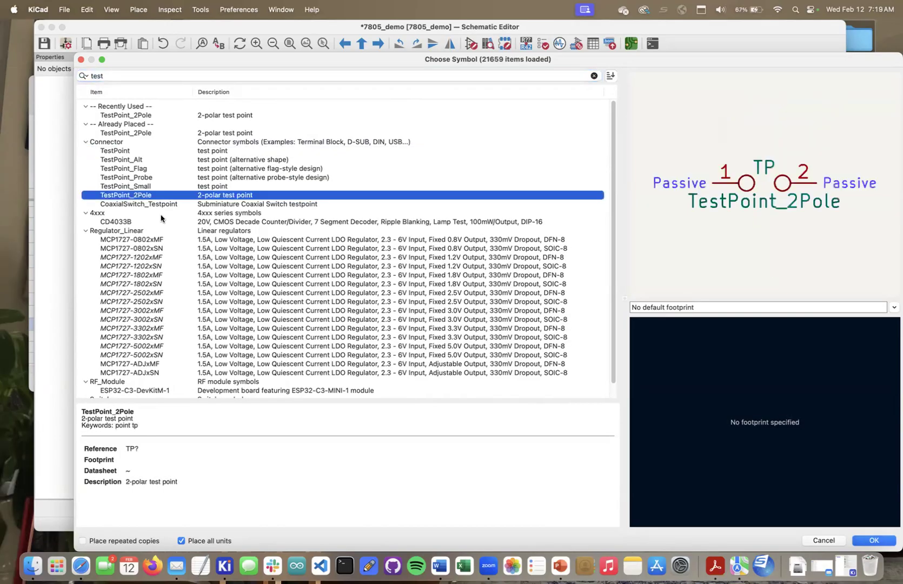
pyautogui.click(872, 540)
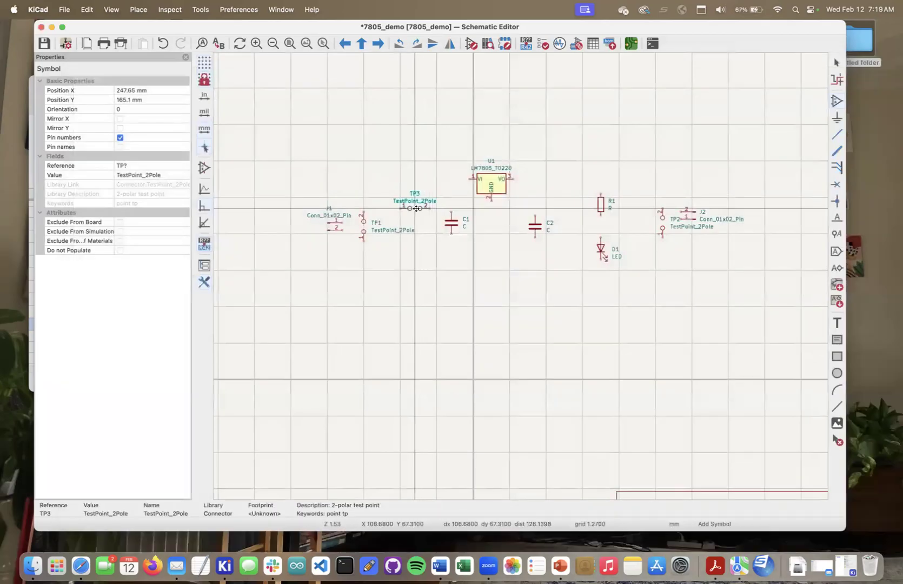
pyautogui.click(413, 209)
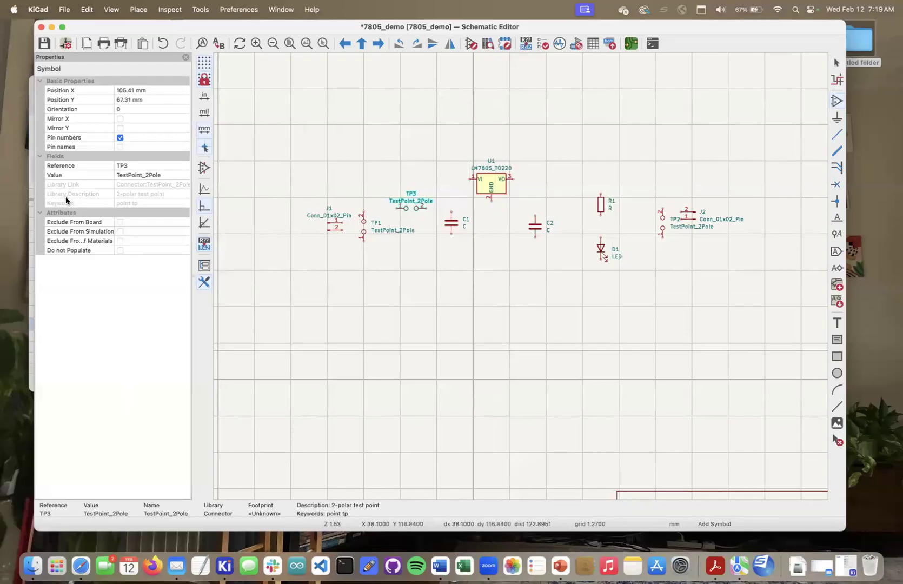
# Switch to the BoM spreadsheet, open the Drive folder linked for the DPDT switch, and download the whole SLW-826947-5A-RA-D folder
pyautogui.moveTo(195, 24); pyautogui.dragTo(189, 60)
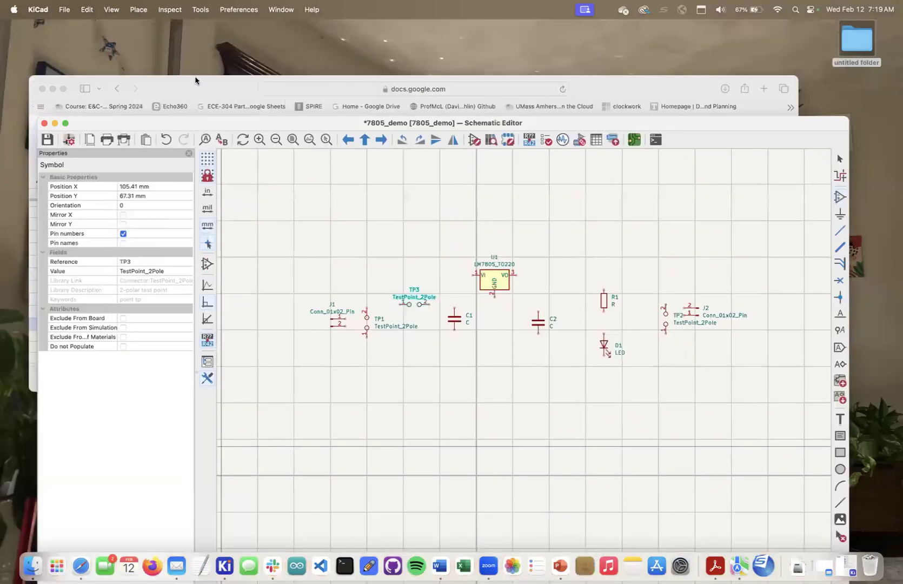
pyautogui.click(194, 76)
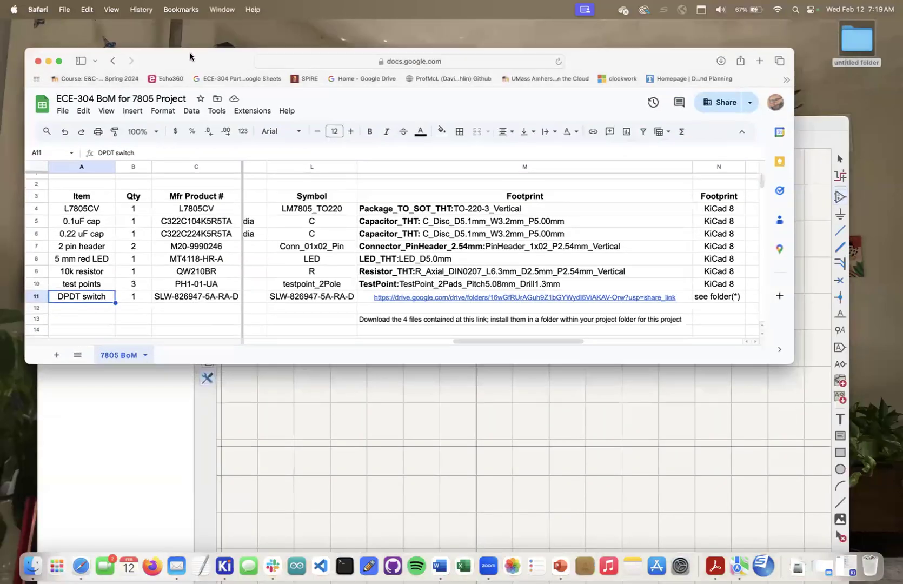
pyautogui.moveTo(187, 66); pyautogui.dragTo(187, 43)
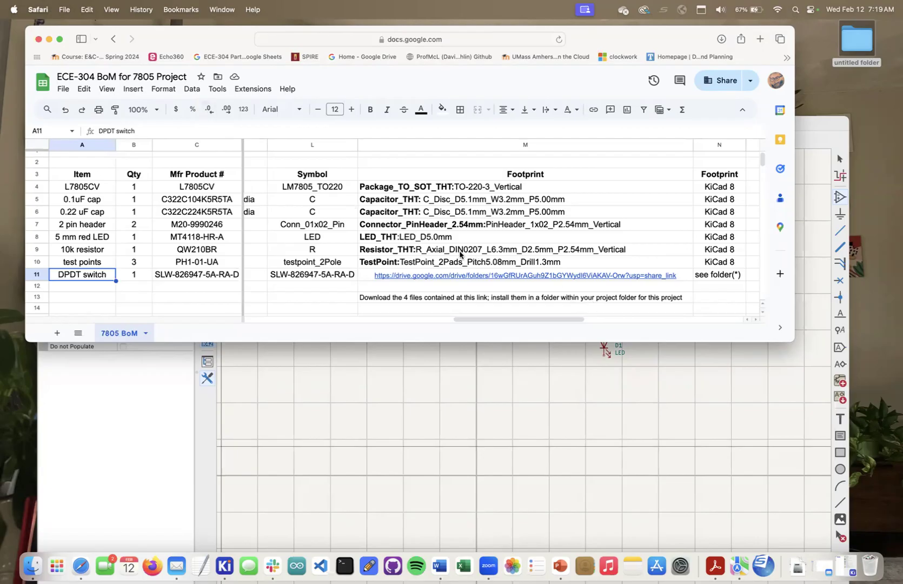
pyautogui.moveTo(493, 276)
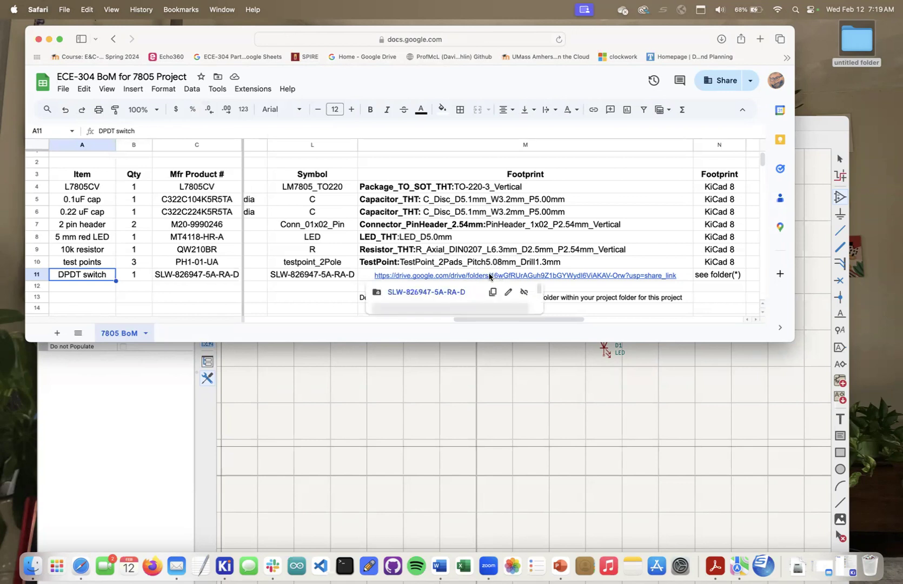
pyautogui.click(441, 292)
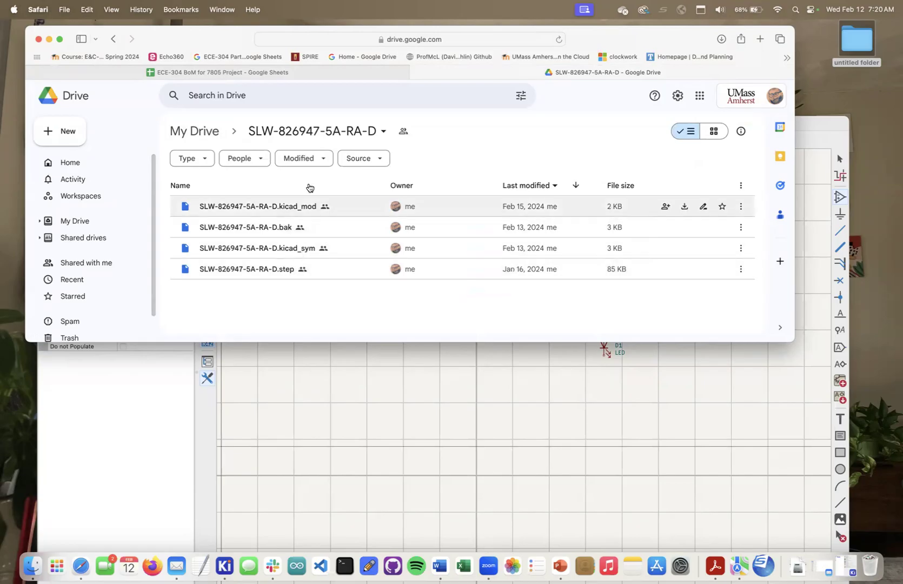
pyautogui.click(364, 133)
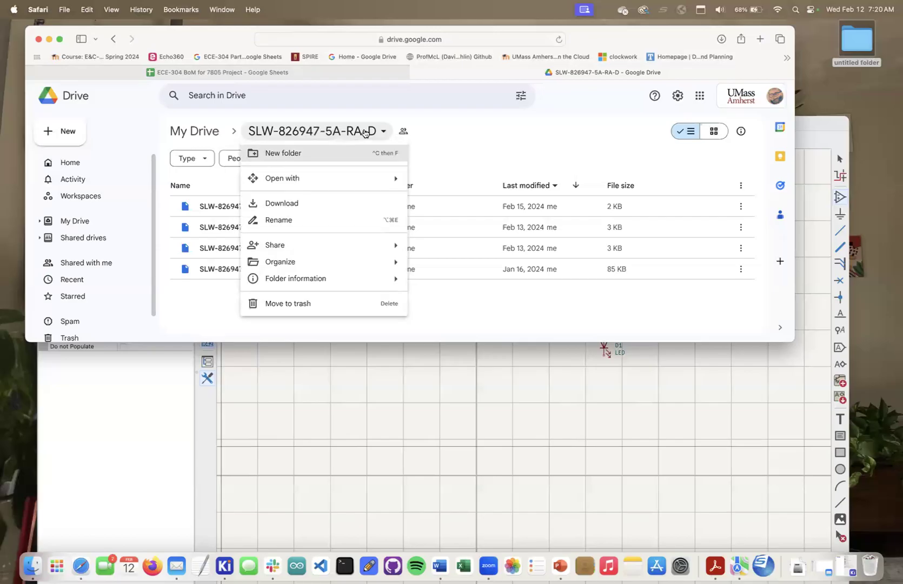
pyautogui.click(285, 204)
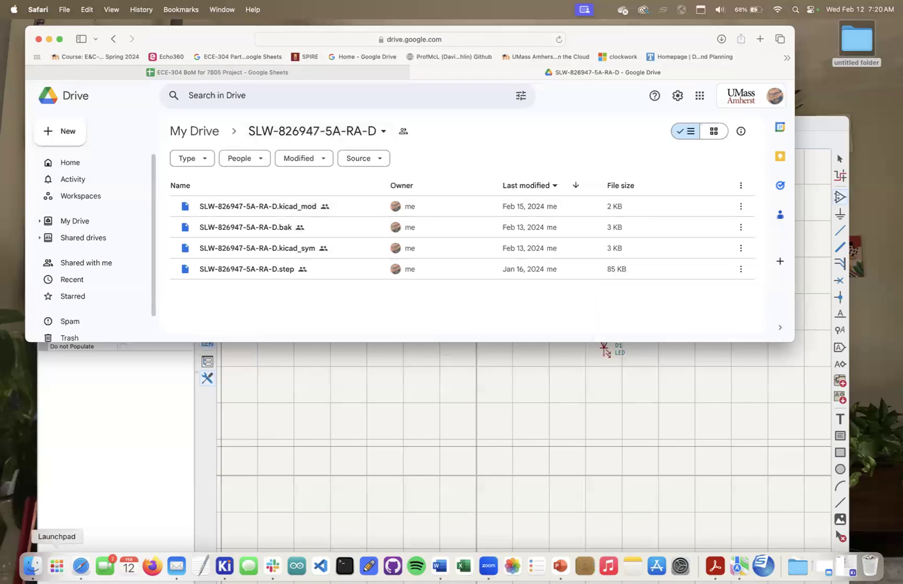
# Switch to Finder and copy the SLW-826947-5A-RA-D folder from Downloads
pyautogui.click(36, 565)
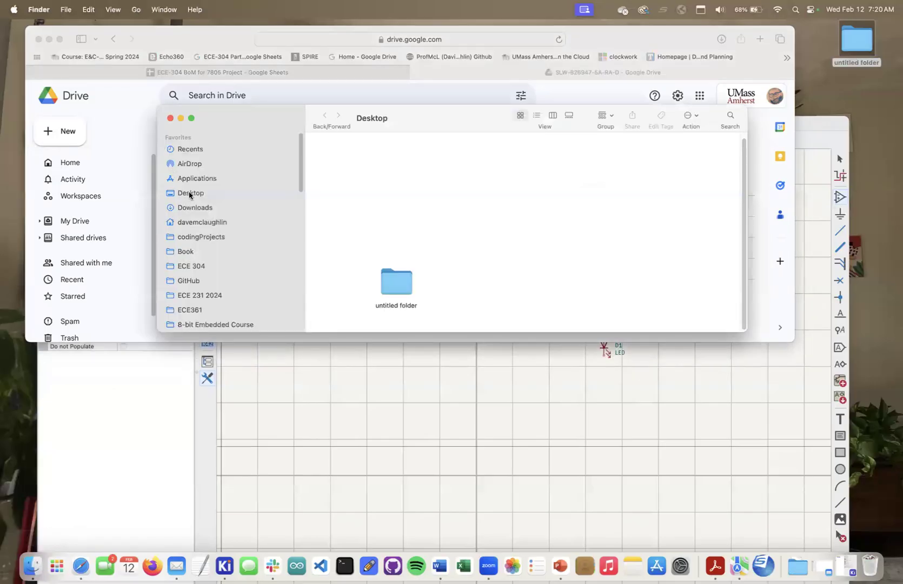
pyautogui.click(189, 209)
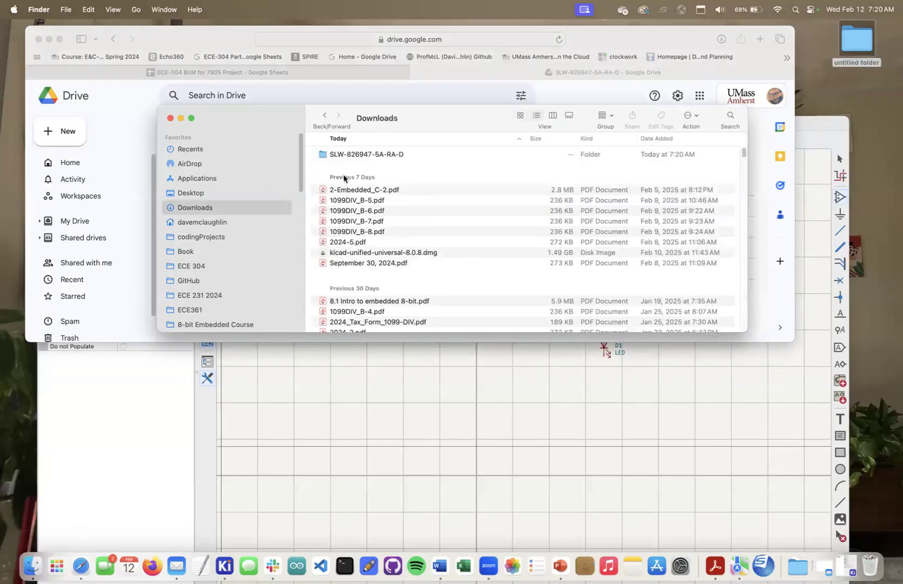
pyautogui.rightClick(368, 155)
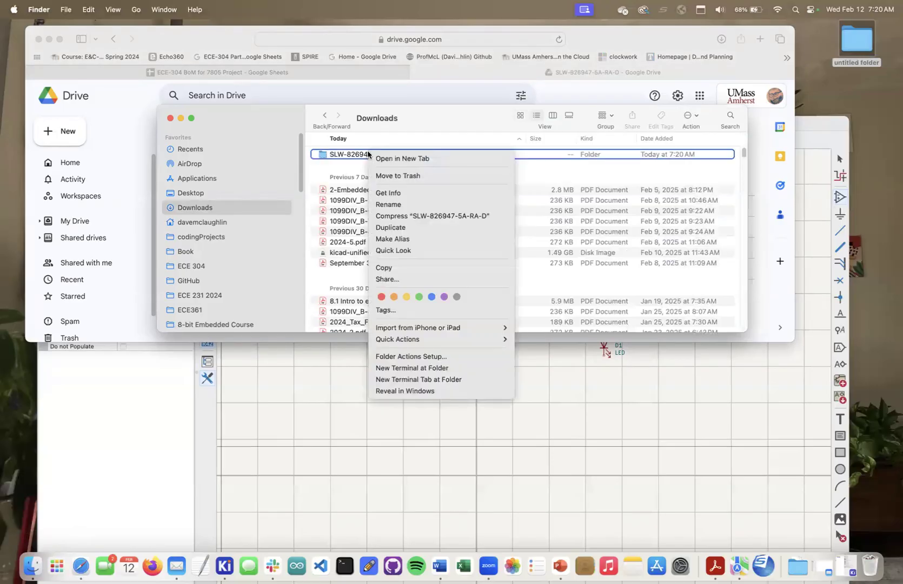
pyautogui.click(382, 268)
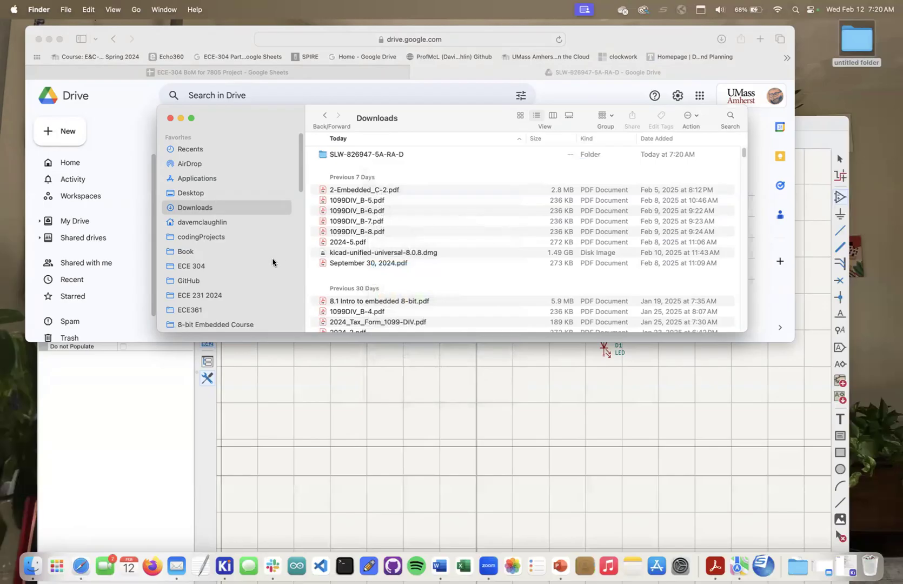
# Paste the copied switch folder into the 7805_demo project folder under KiCad, projects, 2025 ECE-304 Projects
pyautogui.scroll(-3, 262, 259)
pyautogui.scroll(-6, 262, 263)
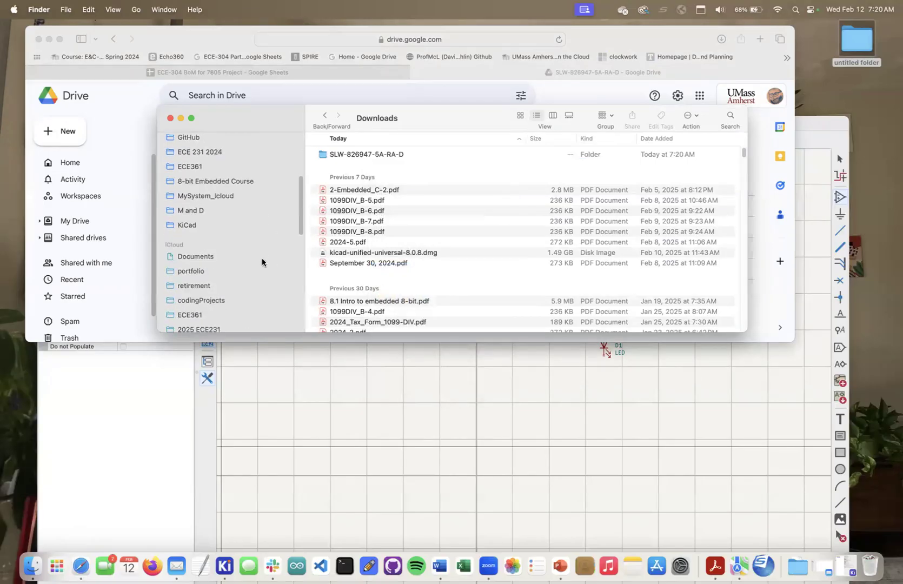
pyautogui.scroll(-3, 262, 262)
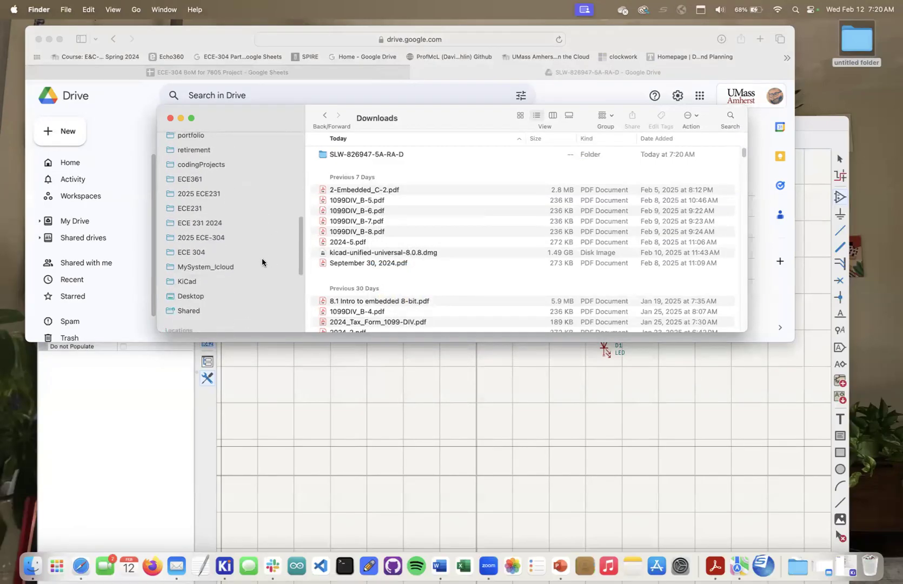
pyautogui.click(186, 282)
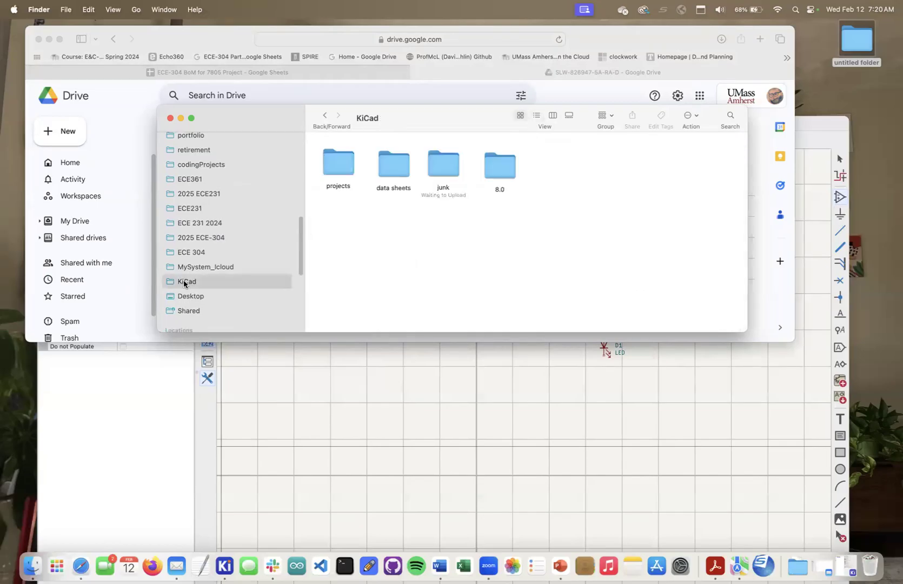
pyautogui.doubleClick(336, 169)
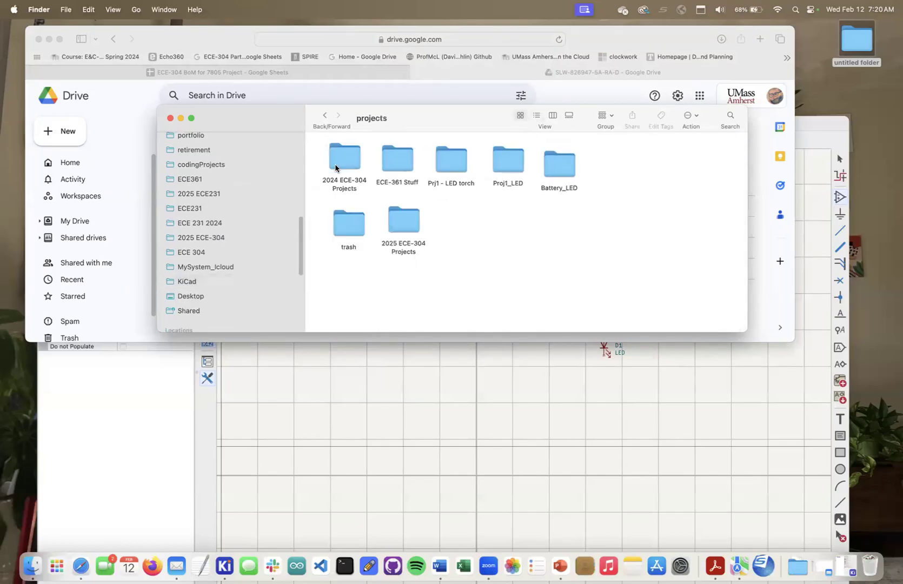
pyautogui.doubleClick(402, 219)
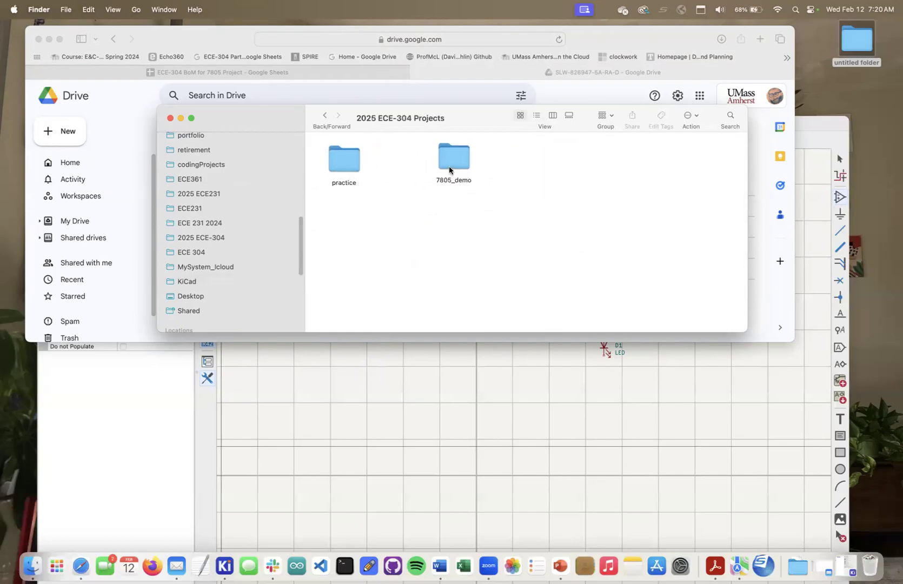
pyautogui.click(452, 164)
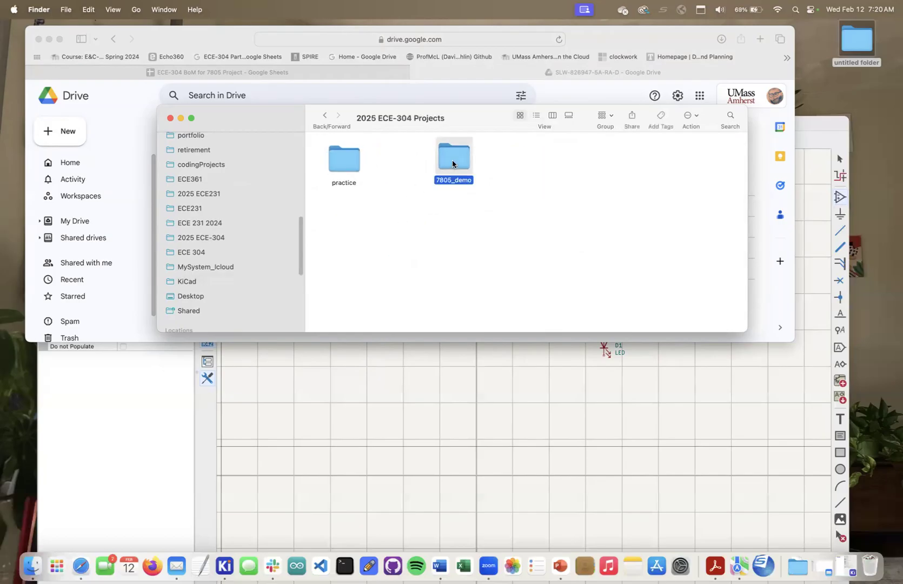
pyautogui.doubleClick(452, 165)
pyautogui.rightClick(604, 206)
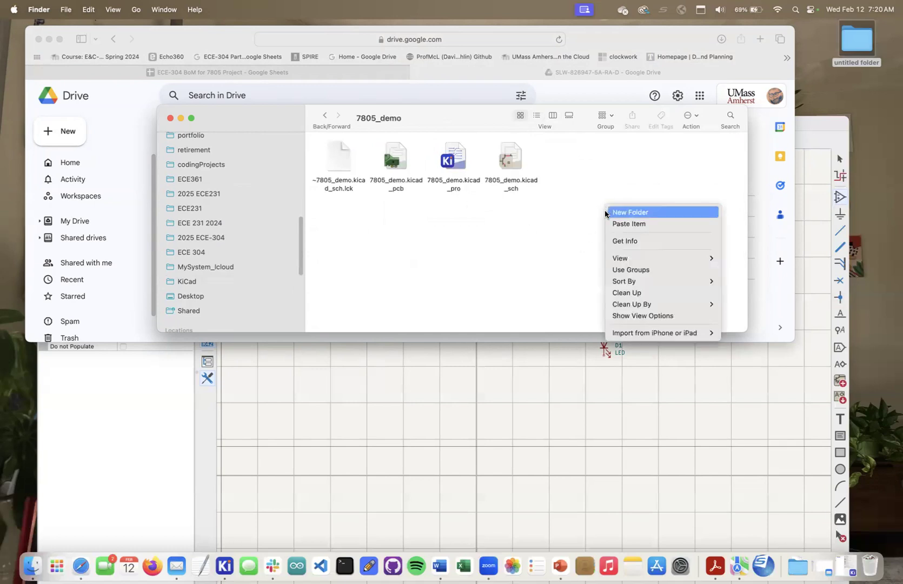
pyautogui.click(610, 222)
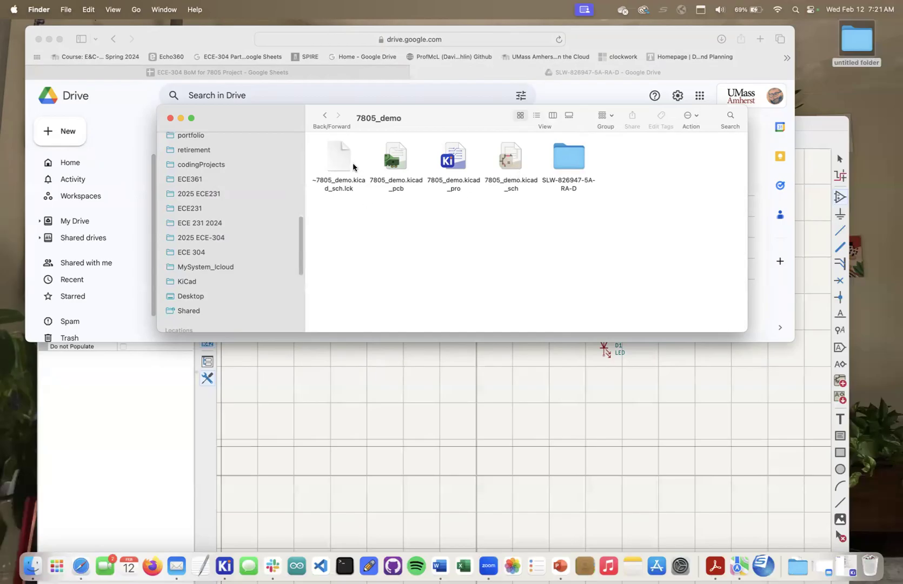
# Examine the files in the pasted SLW-826947-5A-RA-D folder, return to 7805_demo, and close the Finder window
pyautogui.click(565, 163)
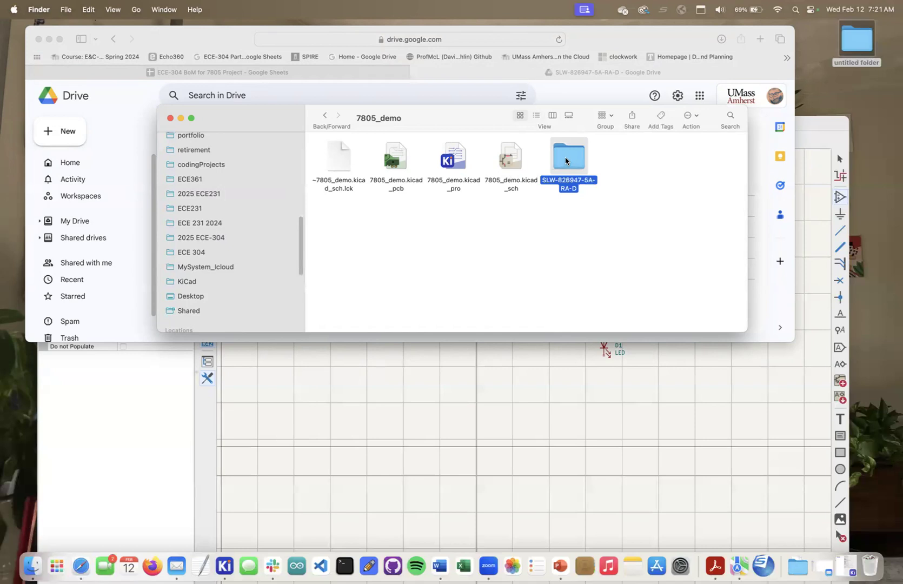
pyautogui.doubleClick(565, 160)
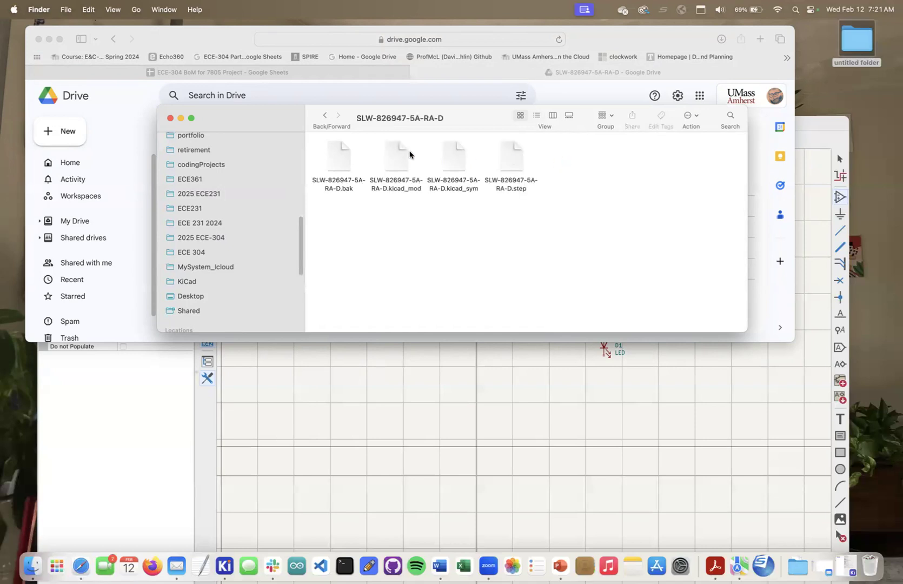
pyautogui.click(324, 116)
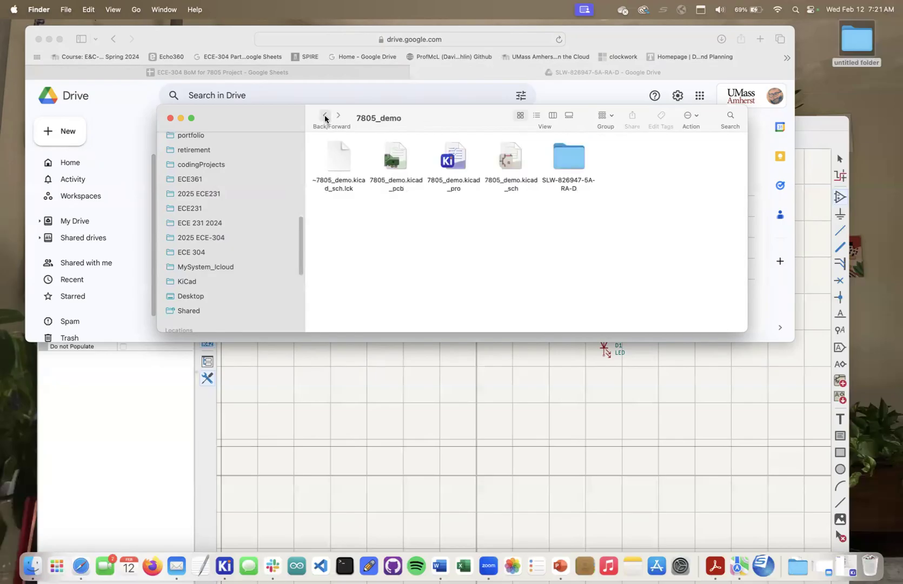
pyautogui.click(169, 118)
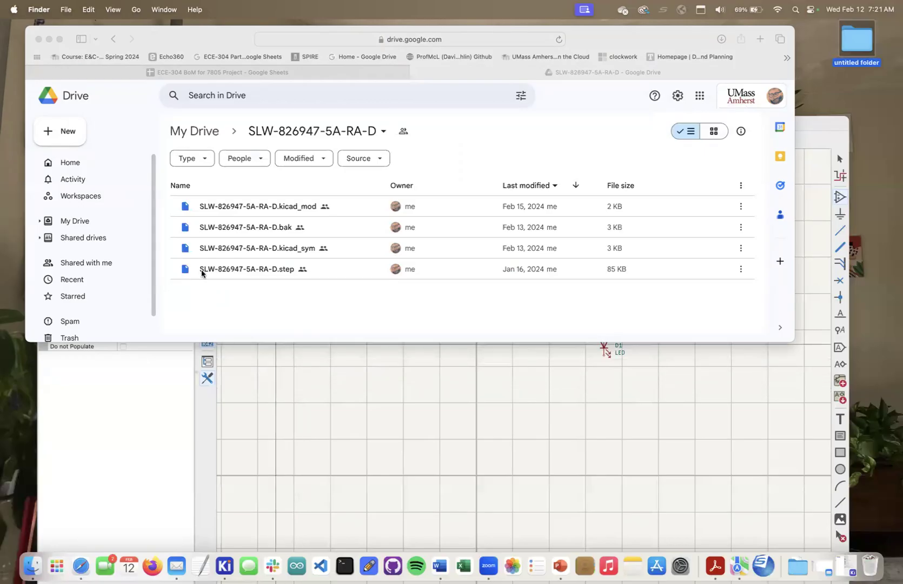
# Switch to the 7805_demo schematic in KiCad, dismiss the symbol chooser, and open the global symbol library manager
pyautogui.click(282, 404)
pyautogui.click(287, 400)
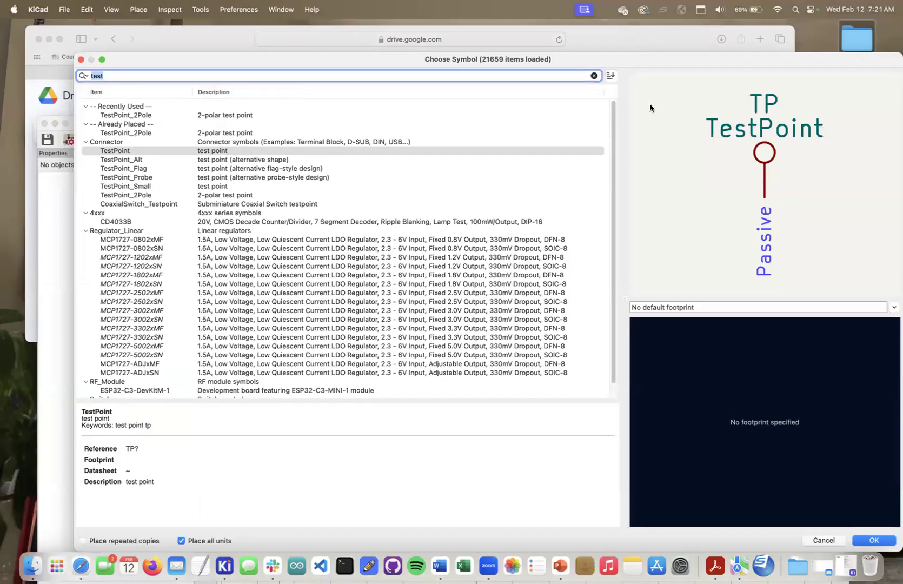
pyautogui.click(824, 540)
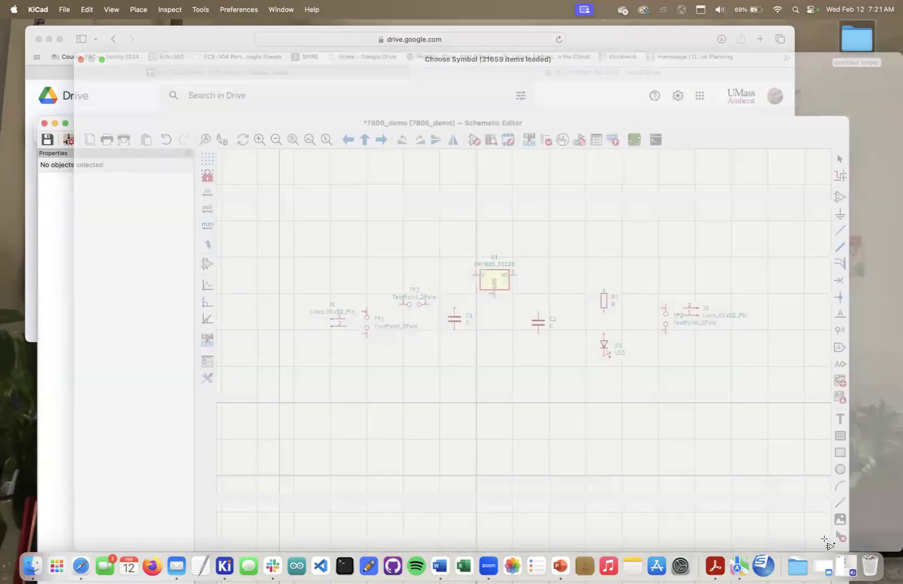
pyautogui.moveTo(622, 125); pyautogui.dragTo(586, 64)
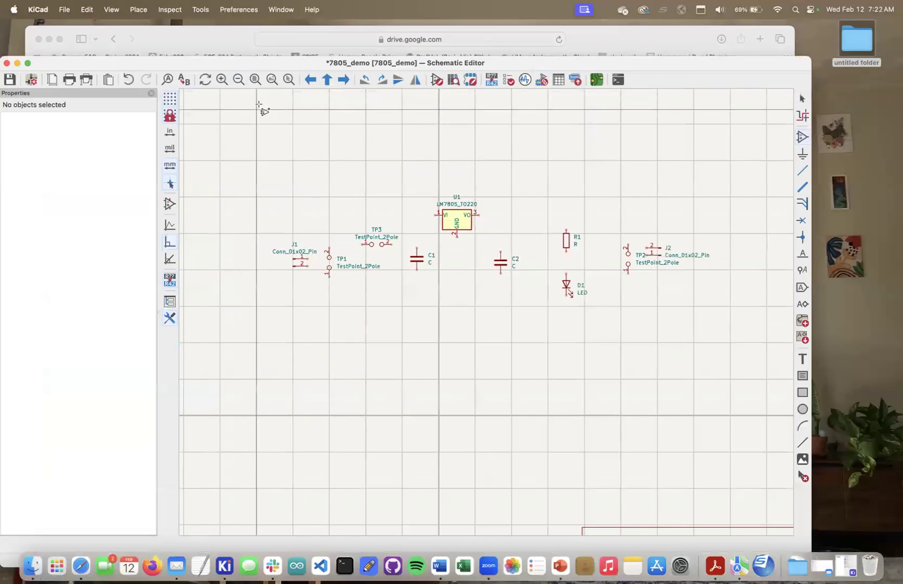
pyautogui.click(241, 9)
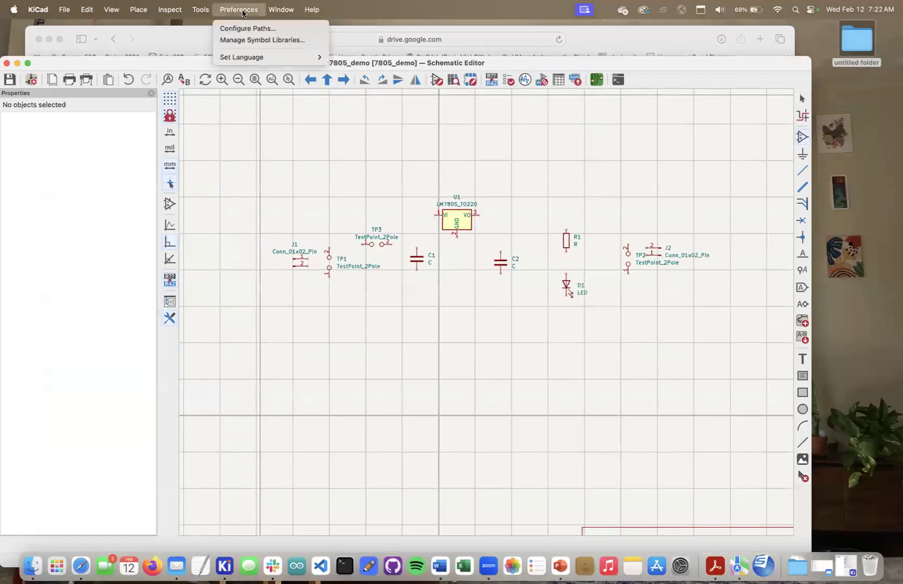
pyautogui.click(237, 40)
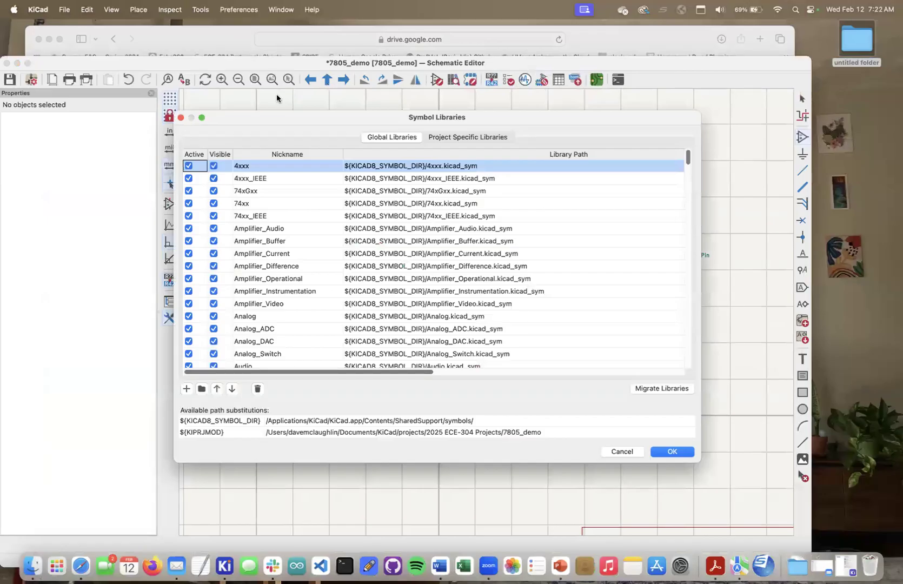
pyautogui.click(393, 137)
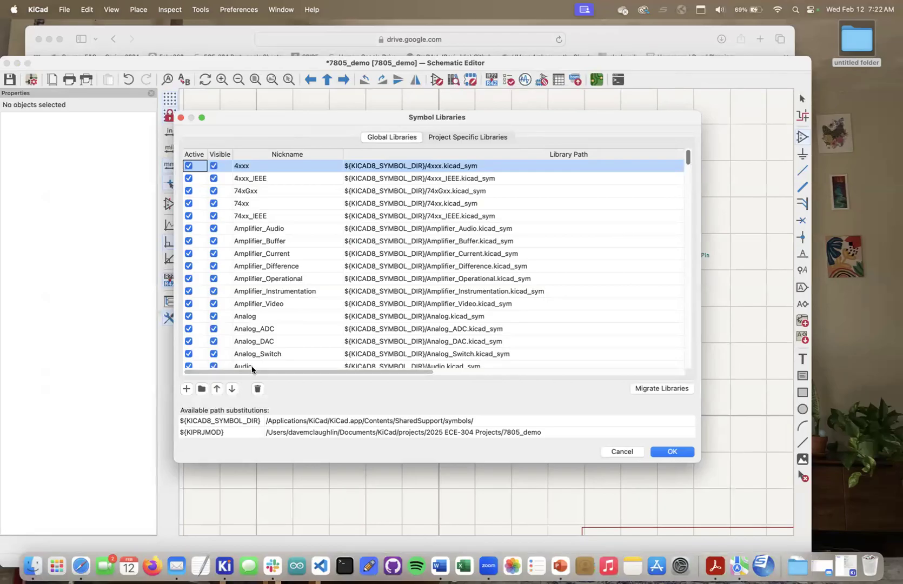
# Try to add SLW-826947-5A-RA-D.kicad_sym from the project folder to the global symbol libraries, skip the duplicate nickname, and close the library manager
pyautogui.click(201, 389)
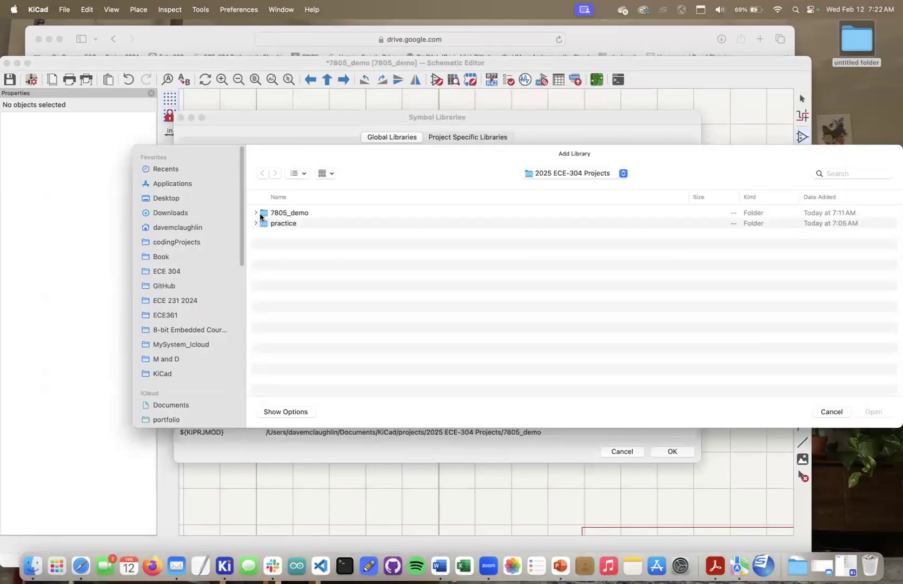
pyautogui.click(256, 213)
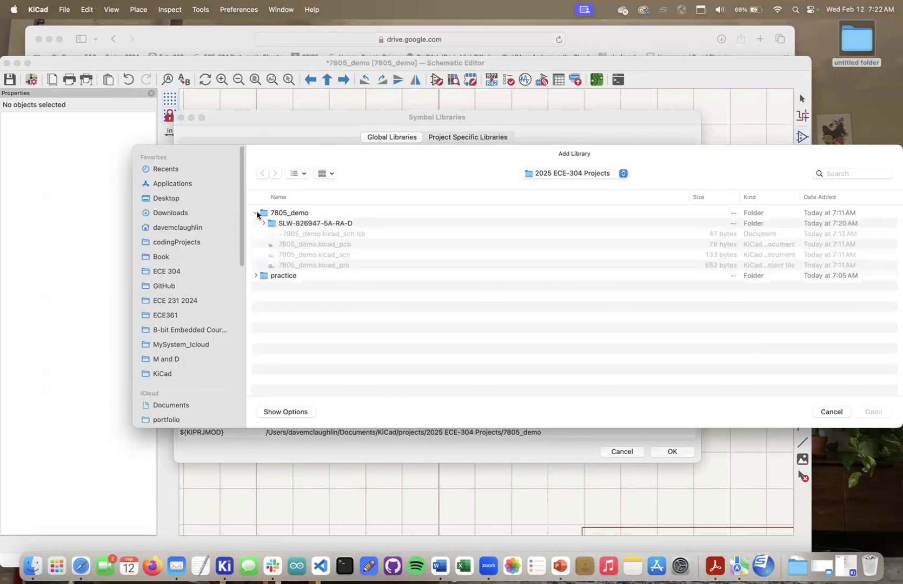
pyautogui.click(294, 174)
pyautogui.click(297, 216)
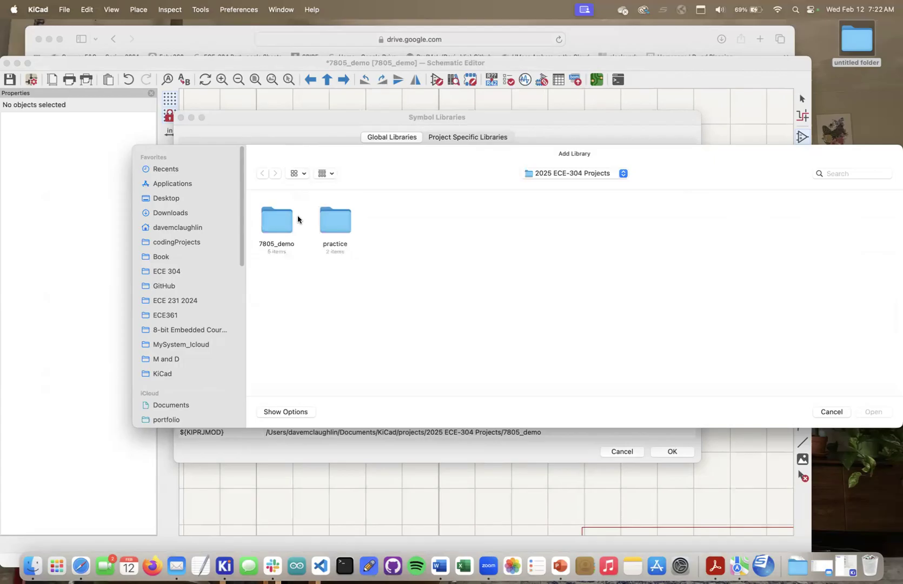
pyautogui.doubleClick(270, 226)
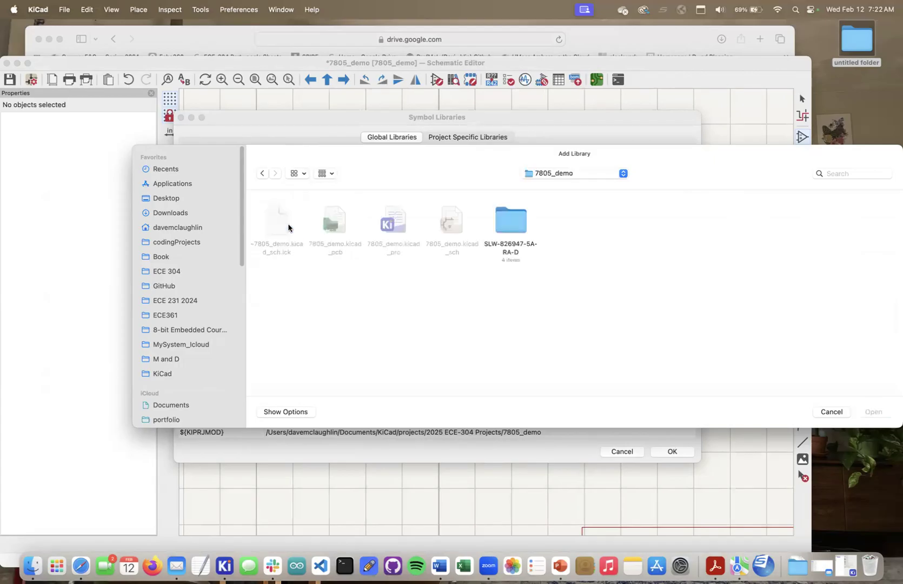
pyautogui.doubleClick(509, 225)
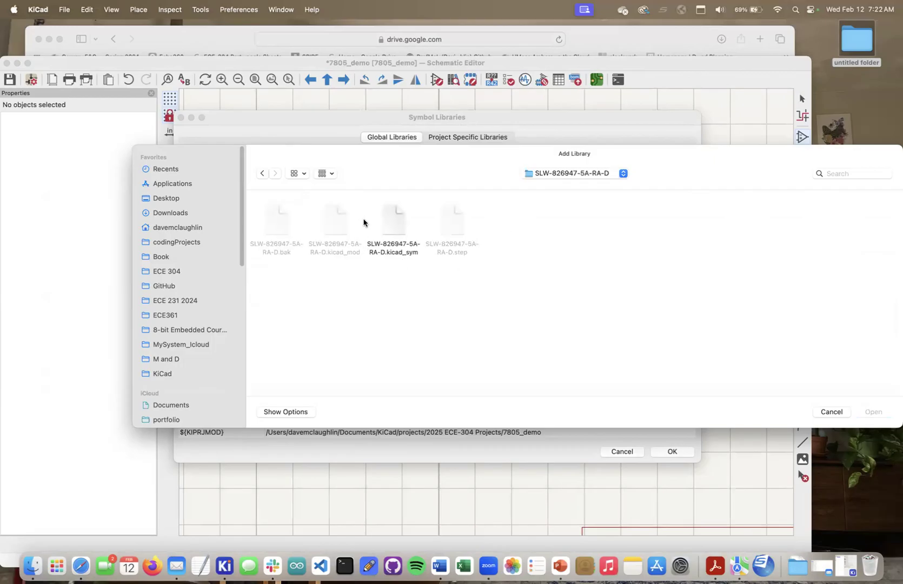
pyautogui.click(393, 225)
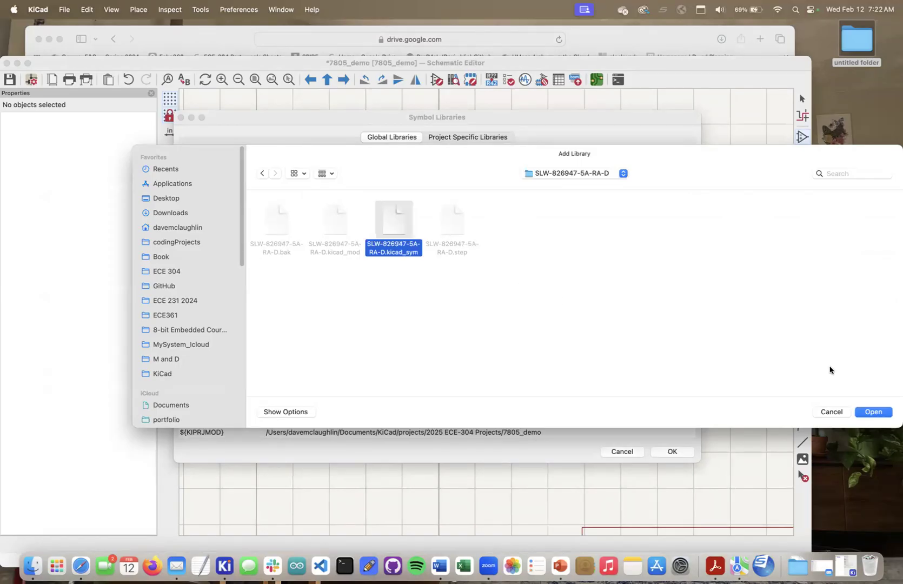
pyautogui.click(871, 412)
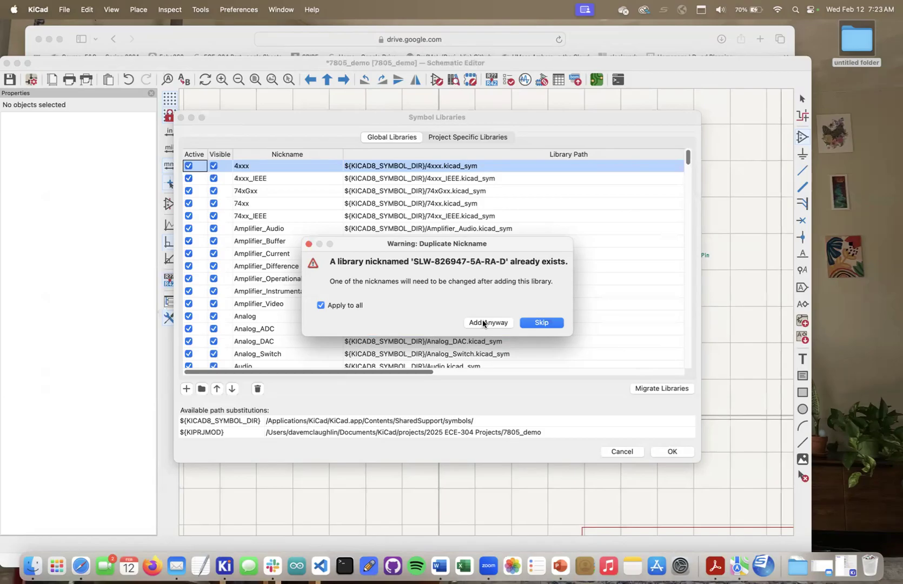
pyautogui.click(542, 323)
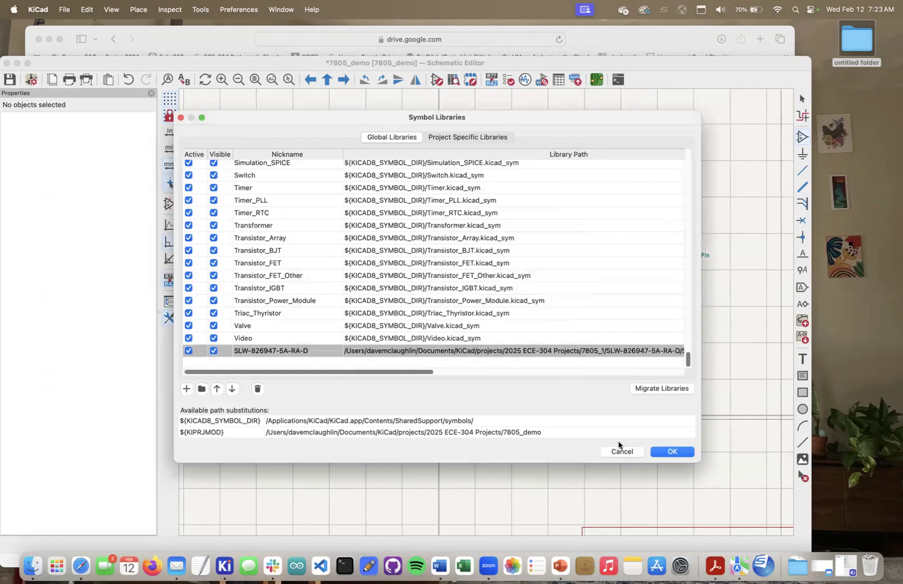
pyautogui.click(679, 452)
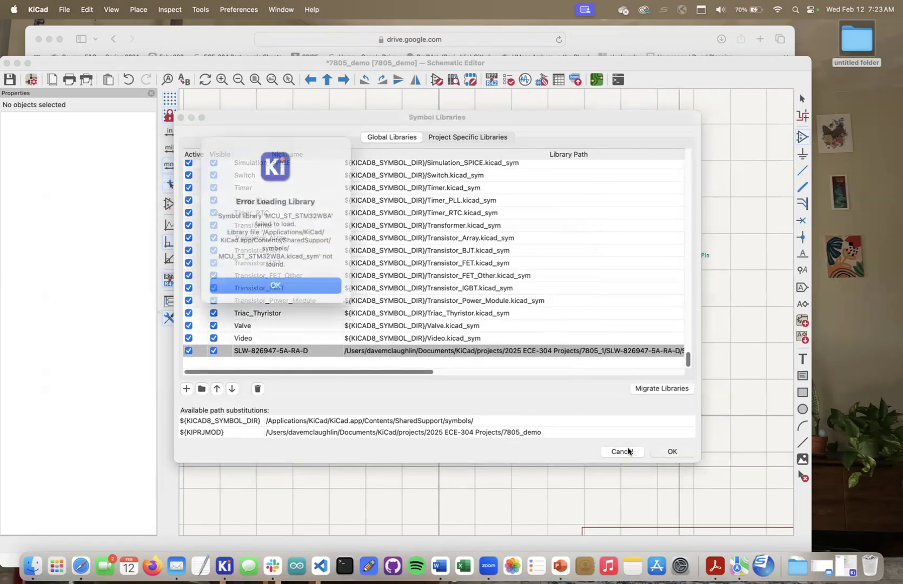
pyautogui.click(255, 279)
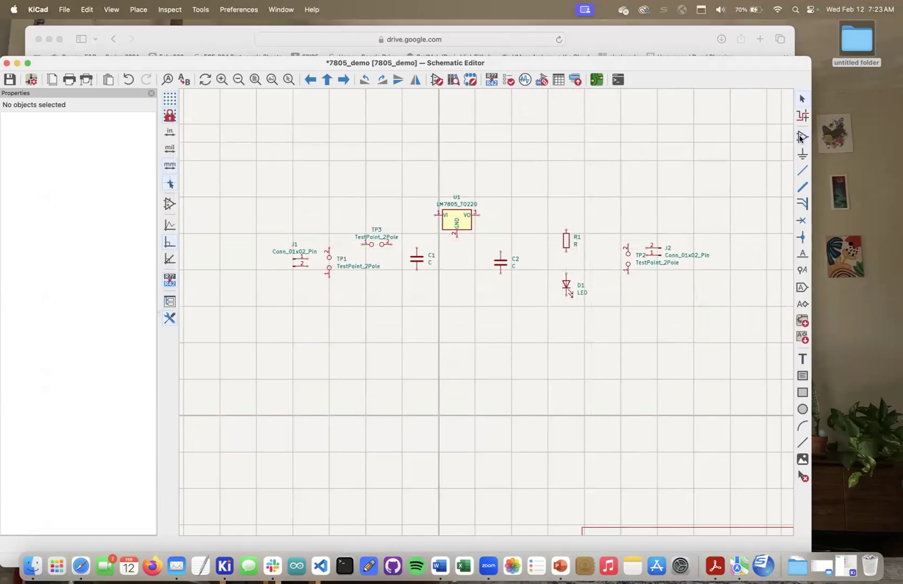
# Check the DPDT switch's symbol name in the BoM spreadsheet and return to the KiCad schematic
pyautogui.click(616, 32)
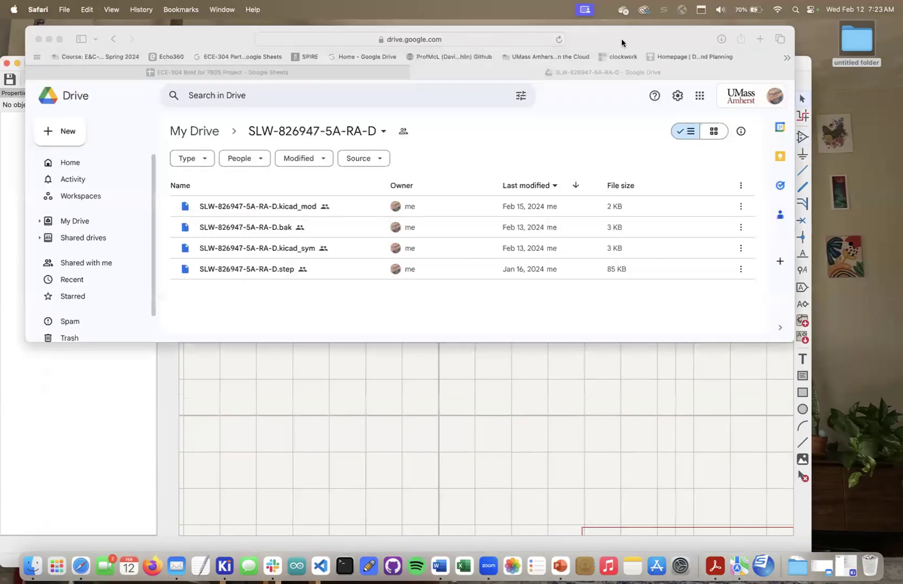
pyautogui.click(409, 72)
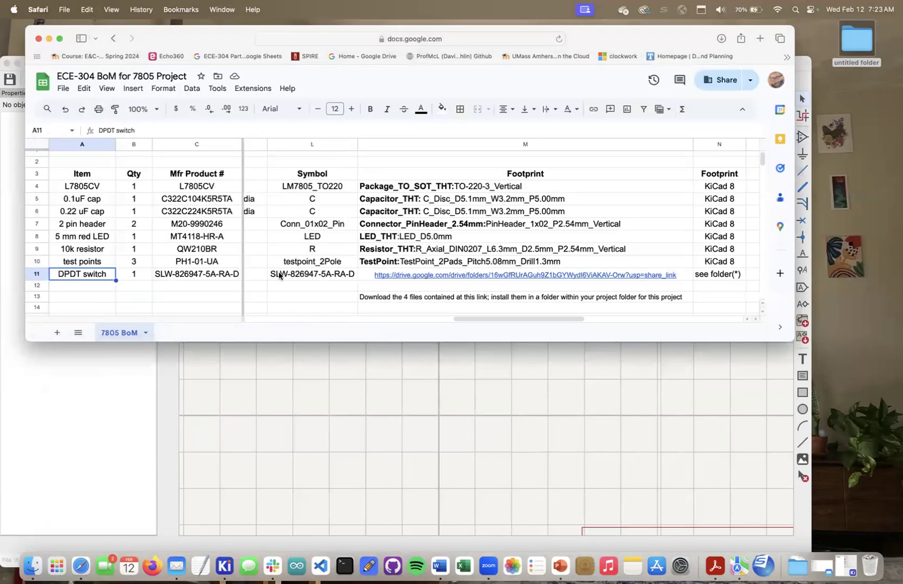
pyautogui.click(415, 397)
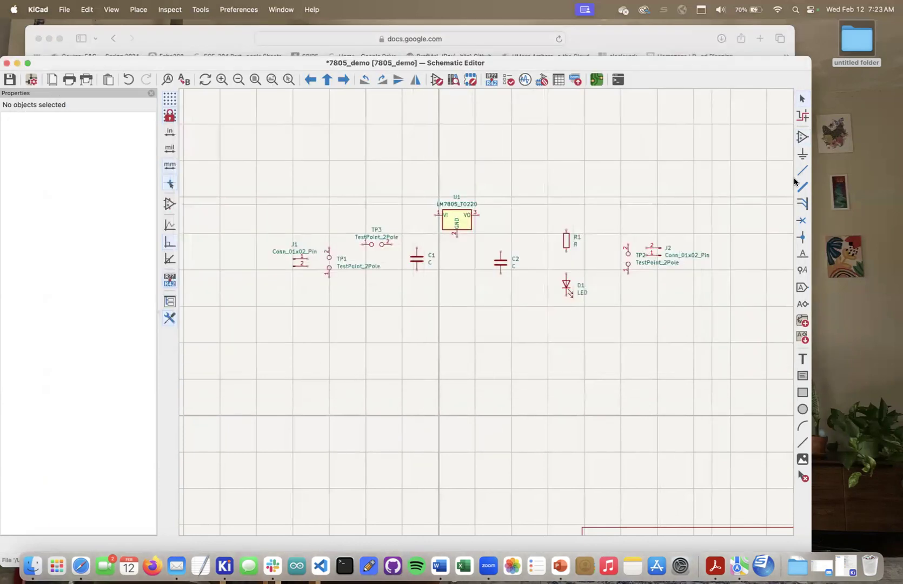
# Search the symbol chooser for slw, inspect the SLW-826947-5A-RA-D entry, and close the chooser without placing anything
pyautogui.click(801, 136)
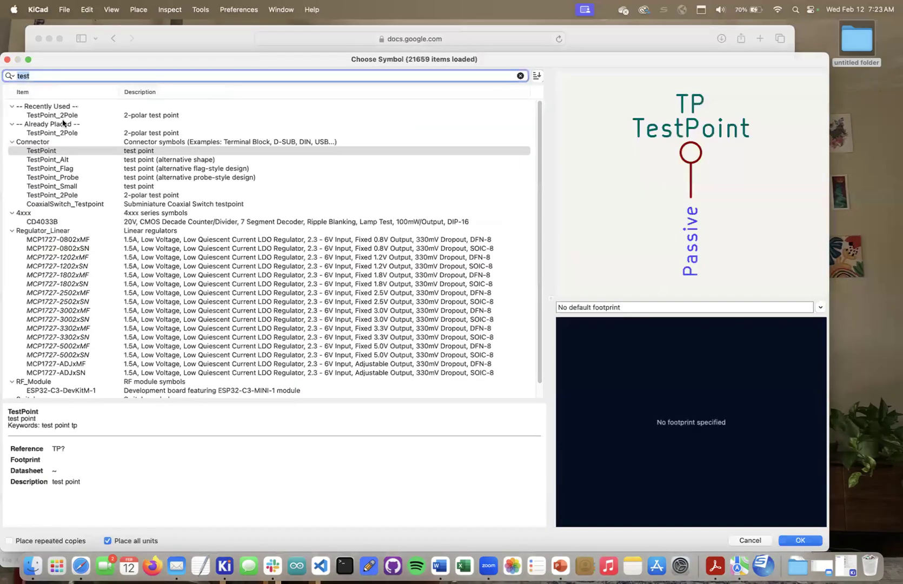
pyautogui.write('slw')
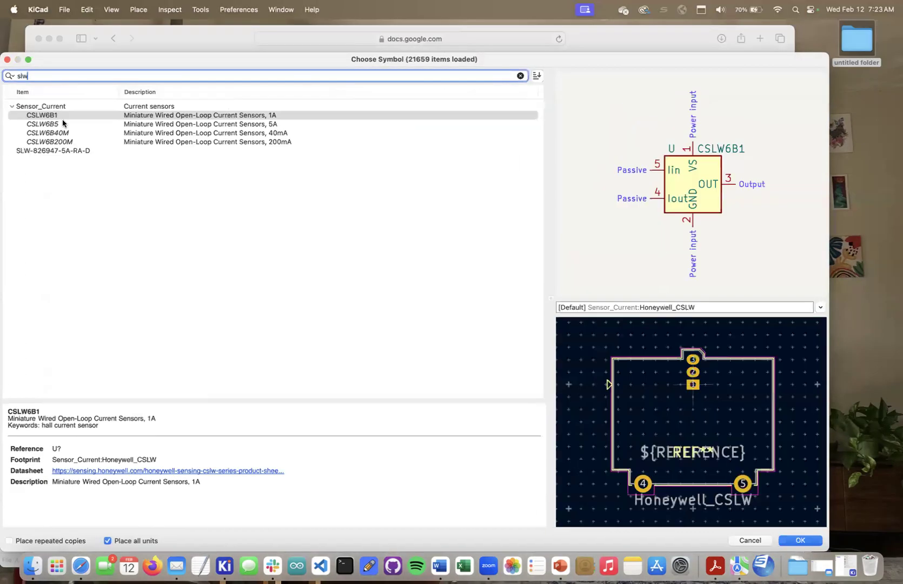
pyautogui.click(41, 151)
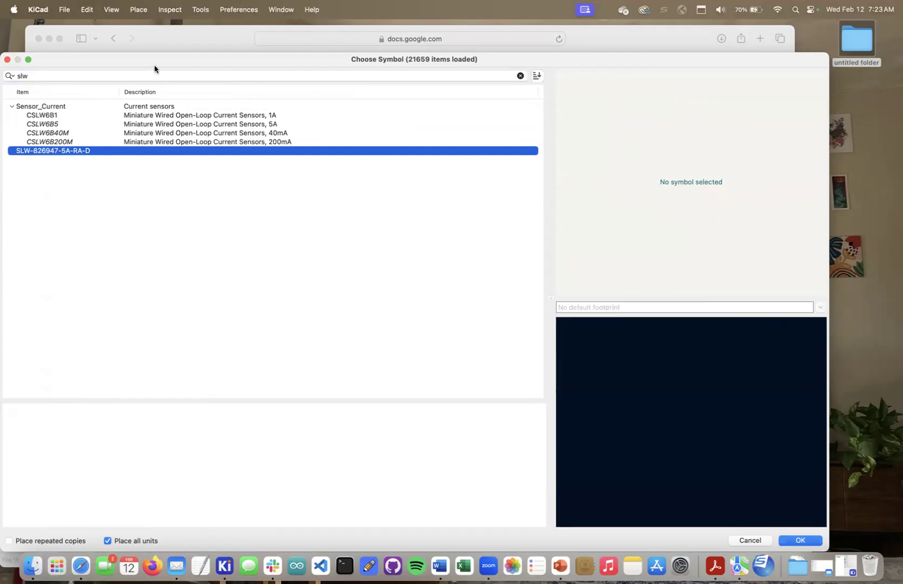
pyautogui.moveTo(92, 53); pyautogui.dragTo(137, 52)
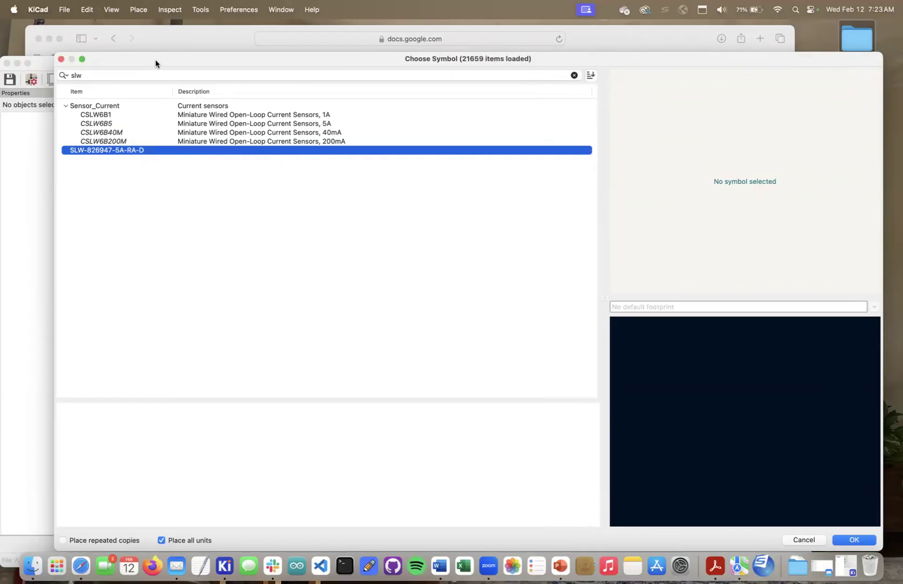
pyautogui.moveTo(155, 60); pyautogui.dragTo(150, 160)
pyautogui.moveTo(157, 128); pyautogui.dragTo(159, 87)
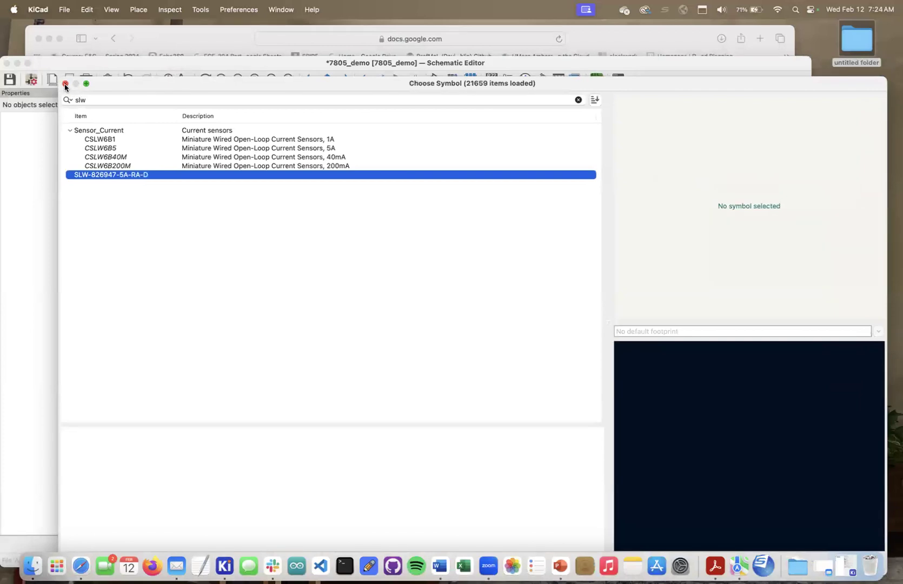
pyautogui.rightClick(101, 175)
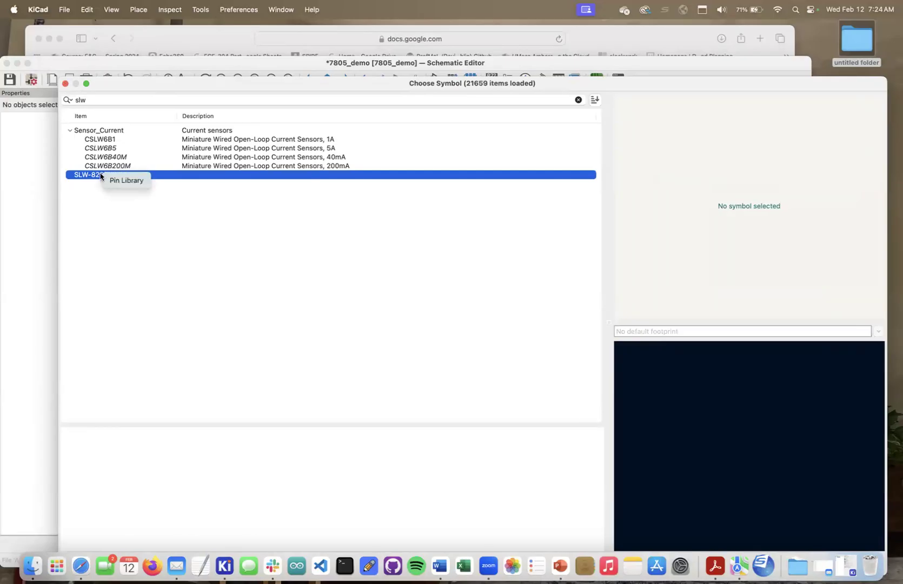
pyautogui.click(66, 84)
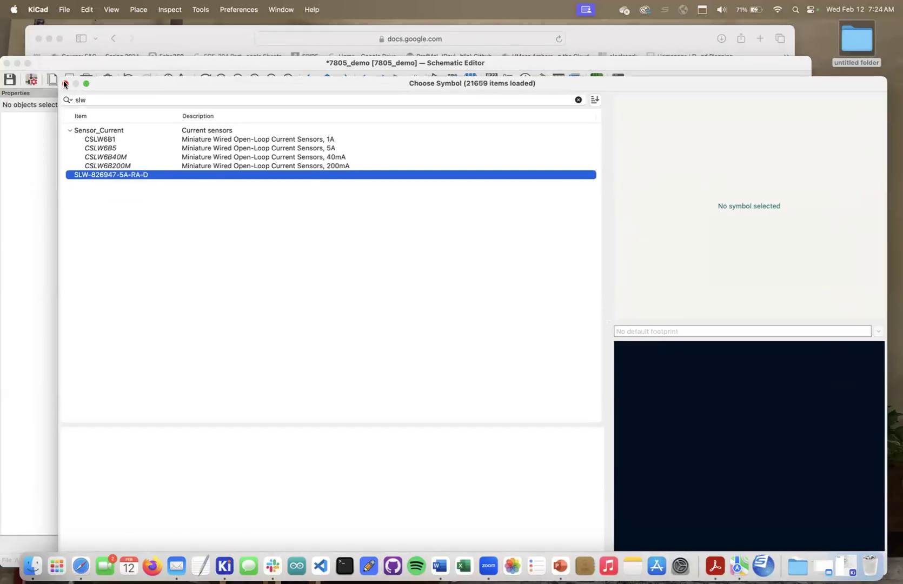
pyautogui.click(65, 83)
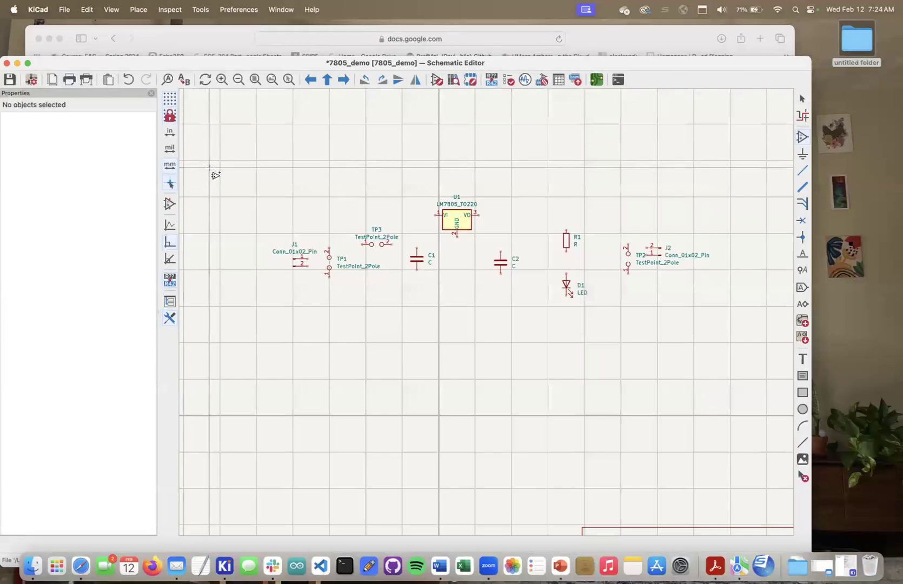
# Add SLW-826947-5A-RA-D.kicad_sym from the project folder to the global symbol libraries despite the duplicate nickname, and try to save the list
pyautogui.click(234, 11)
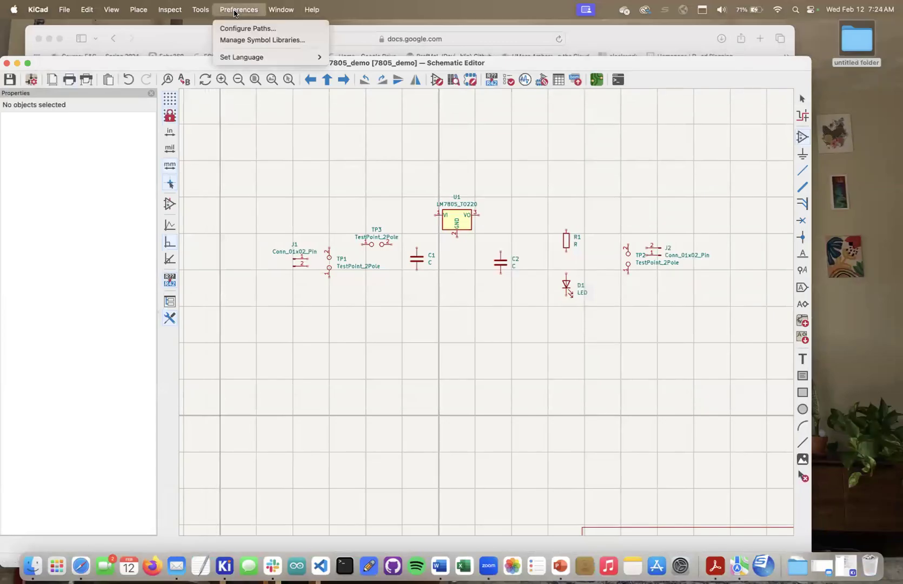
pyautogui.click(232, 41)
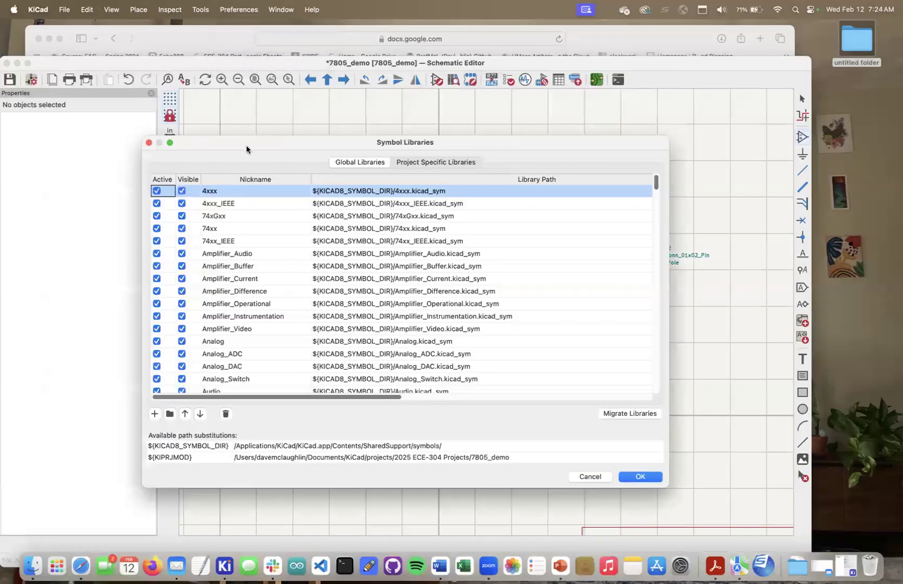
pyautogui.click(169, 413)
pyautogui.click(405, 258)
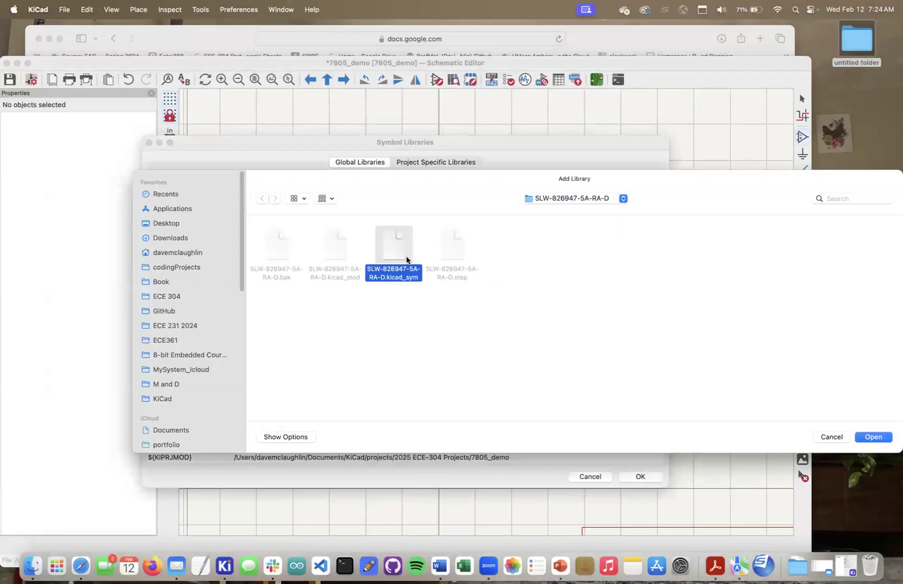
pyautogui.click(860, 437)
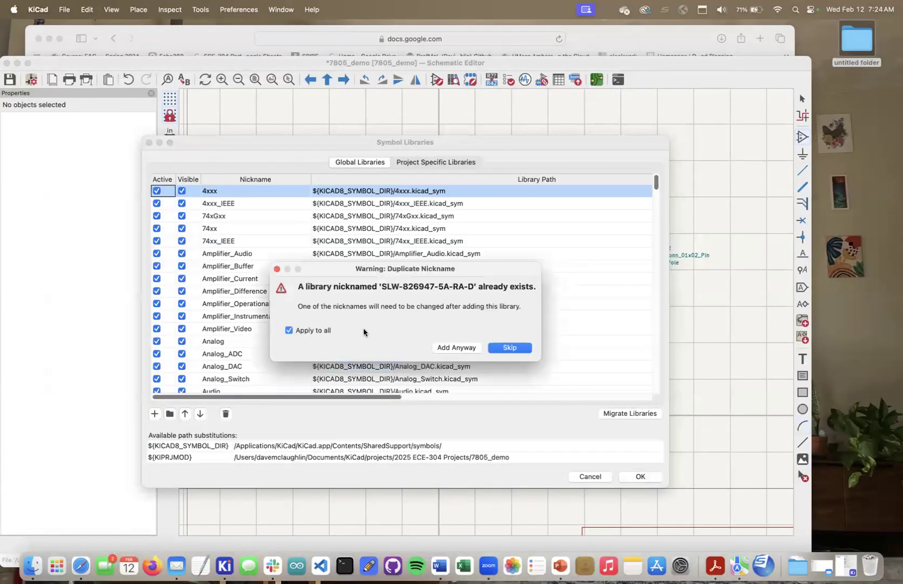
pyautogui.click(456, 348)
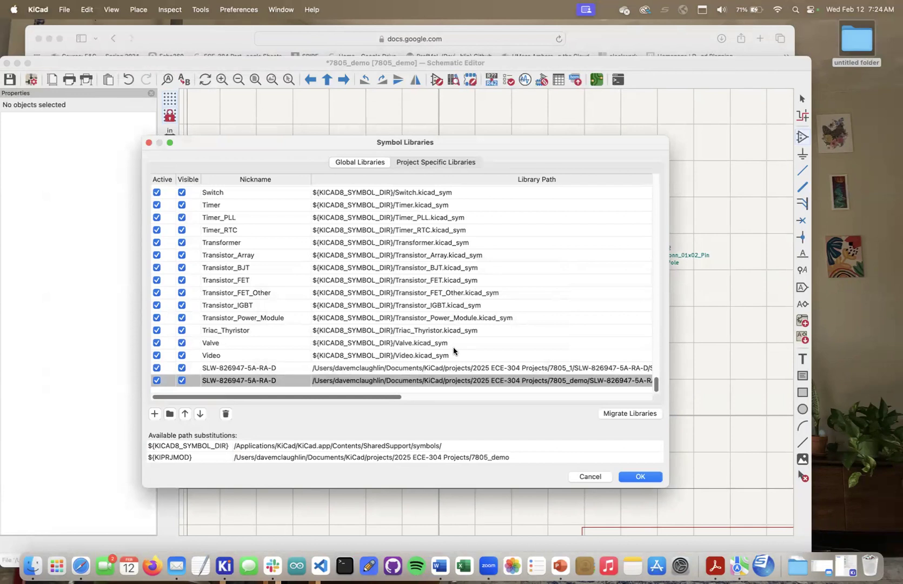
pyautogui.click(641, 477)
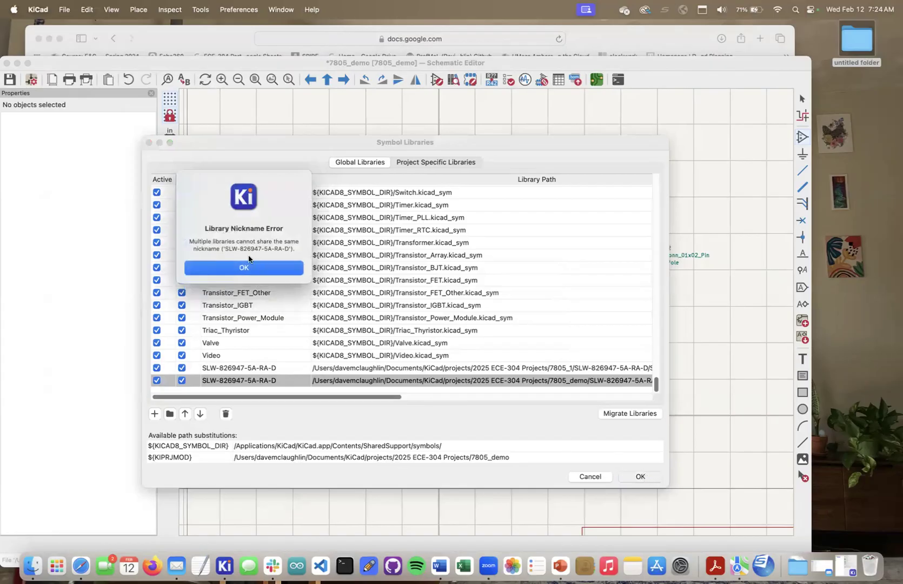
pyautogui.click(234, 269)
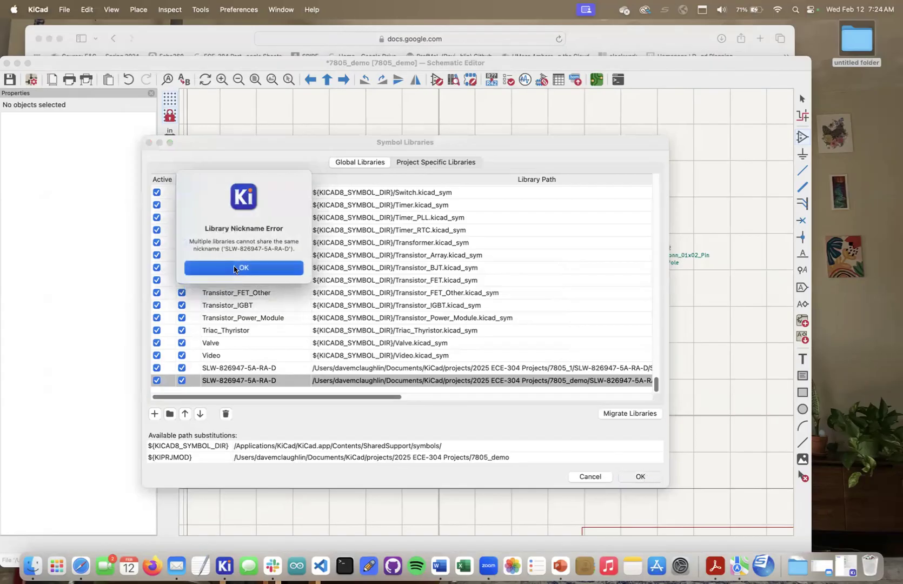
# Delete the older SLW-826947-5A-RA-D library entry that points to the 7805_1 project and save the global symbol library list
pyautogui.doubleClick(233, 366)
pyautogui.press('Tab')
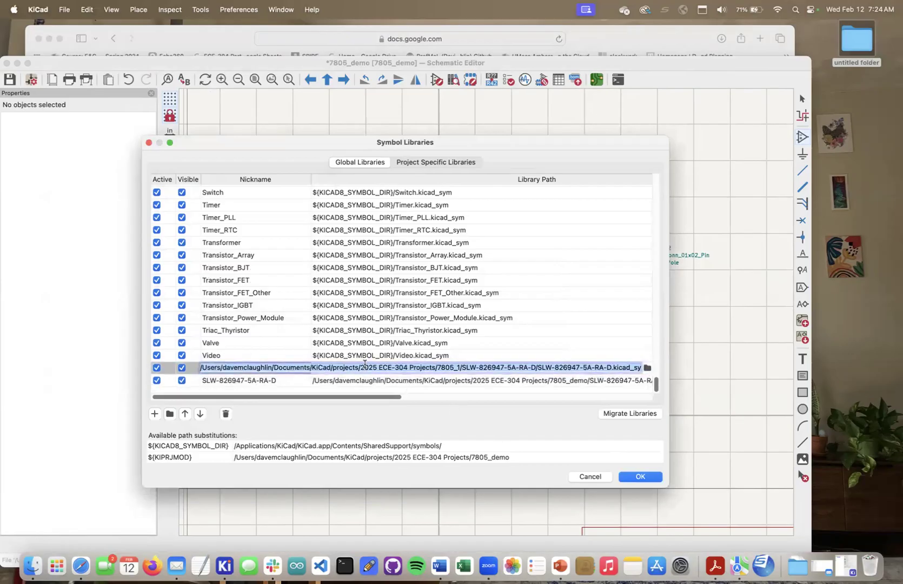
pyautogui.click(224, 413)
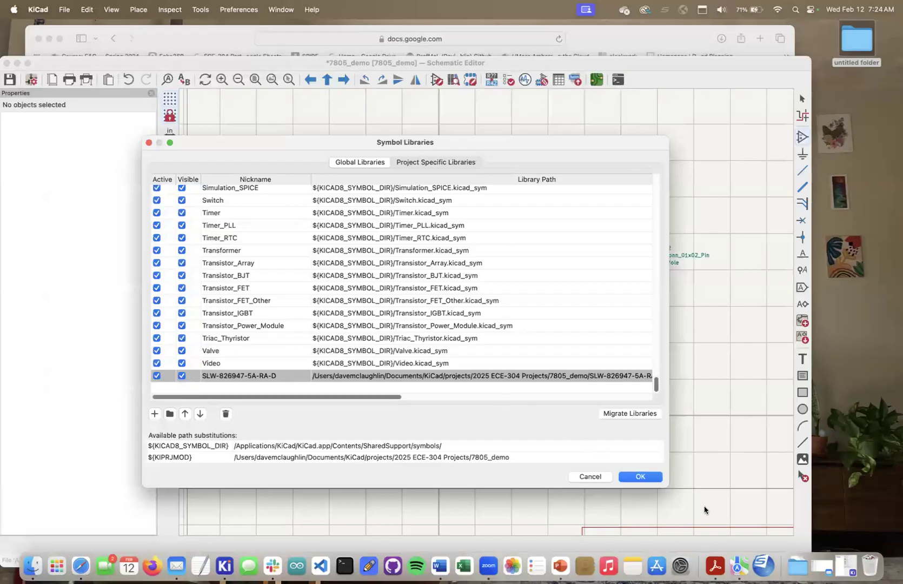
pyautogui.click(643, 475)
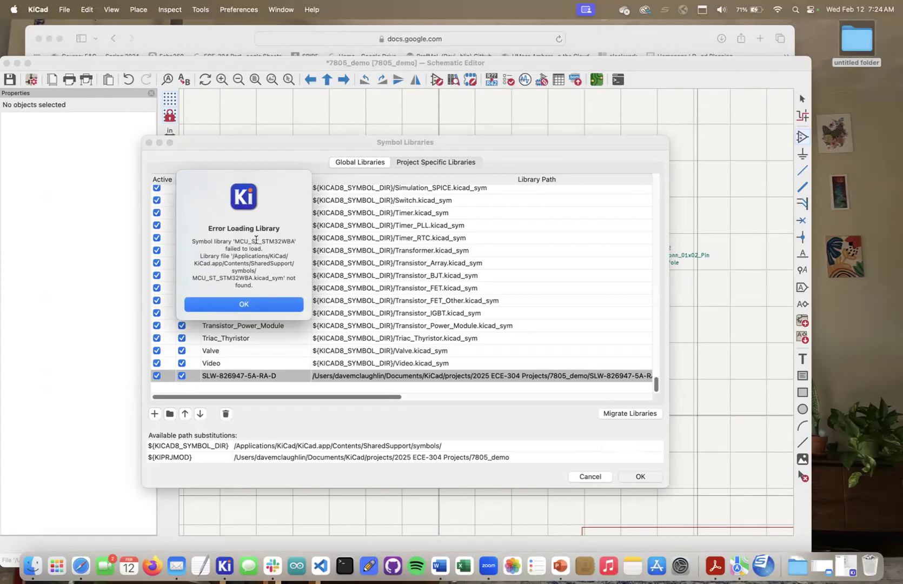
pyautogui.click(243, 304)
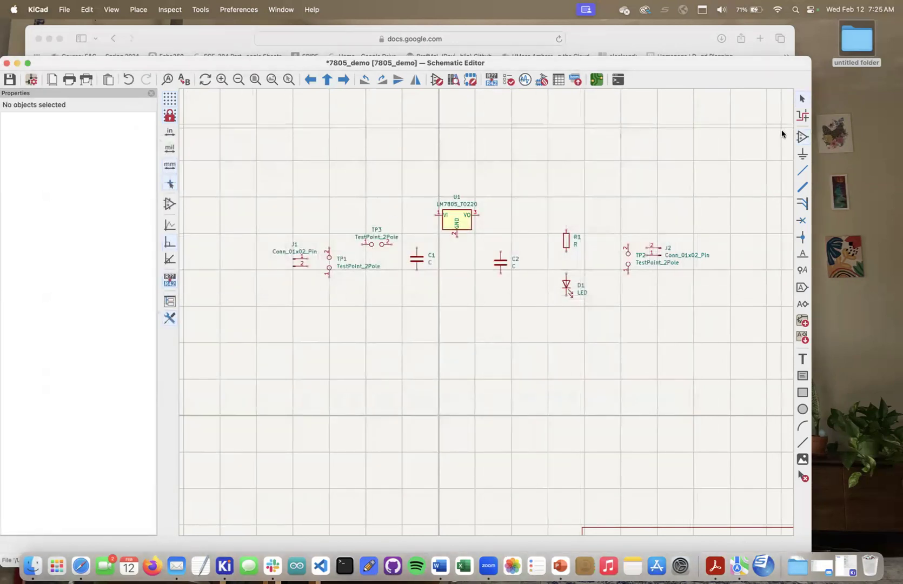
# Place the SLW-826947-5A-RA-D power switch symbol above TP3, to the left of the LM7805 regulator
pyautogui.click(799, 136)
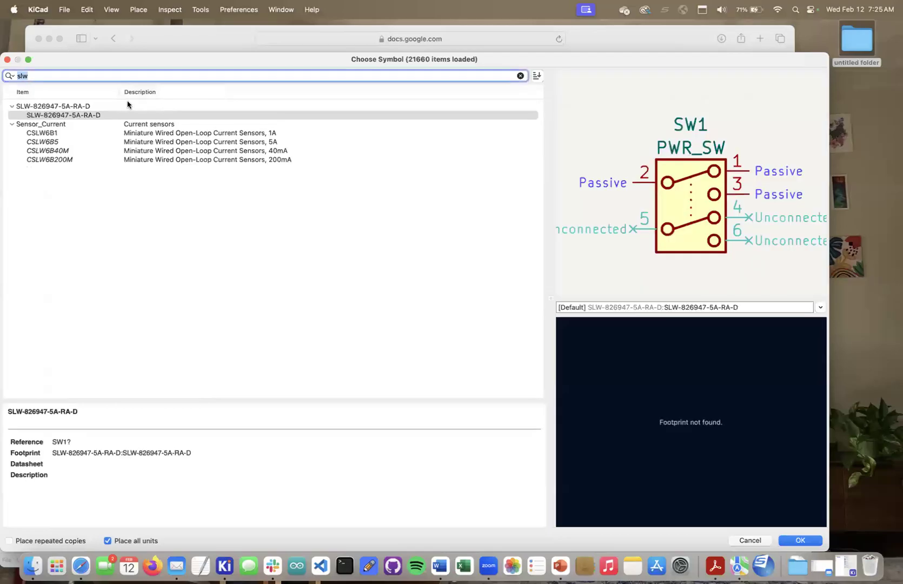
pyautogui.click(62, 115)
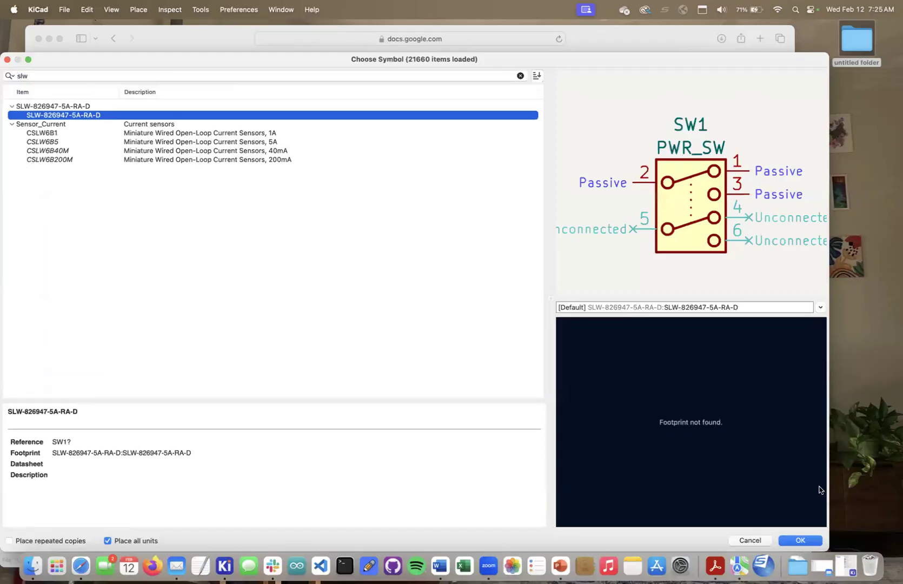
pyautogui.click(798, 542)
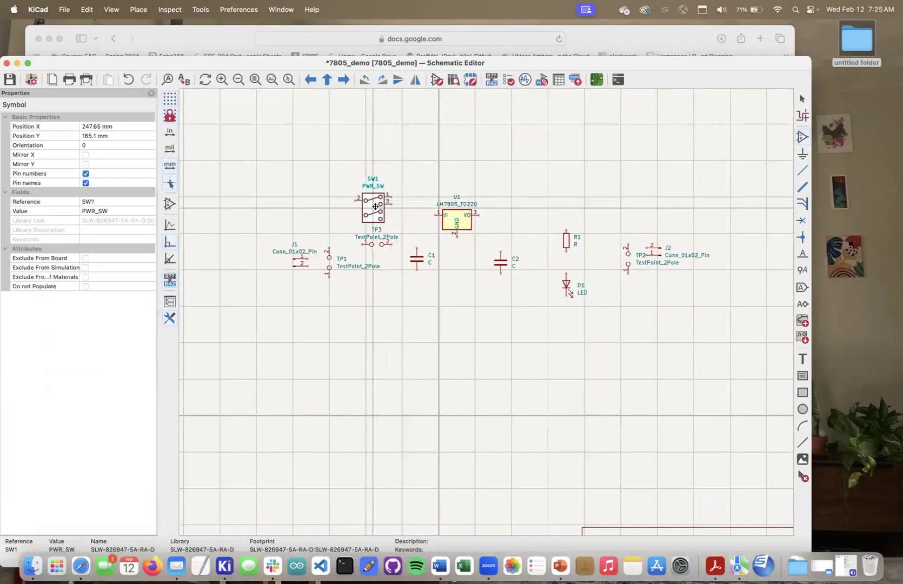
pyautogui.click(377, 204)
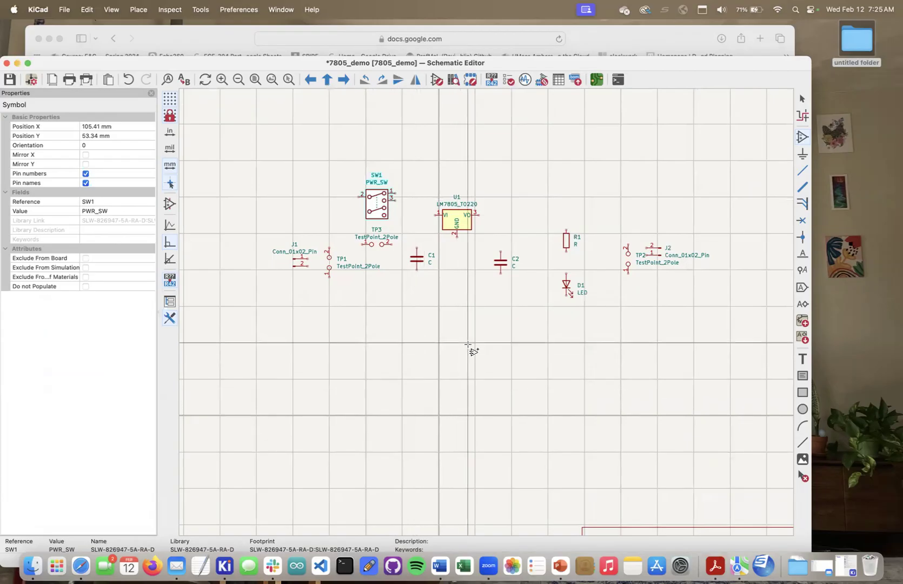
# Draw a wire from pin 1 of connector J1 up and across to pin 2 of switch SW1
pyautogui.scroll(-2, 475, 335)
pyautogui.scroll(3, 478, 325)
pyautogui.hscroll(3, 478, 325)
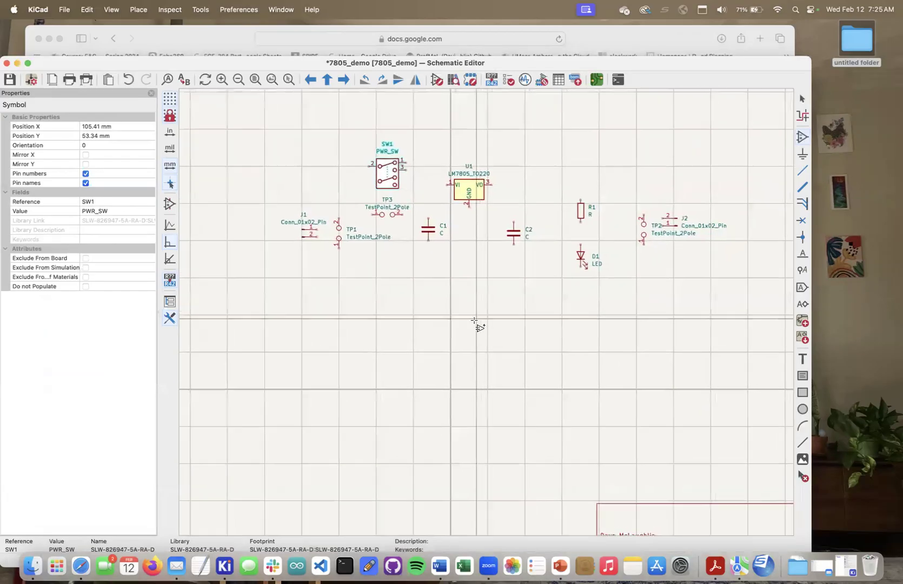
pyautogui.scroll(1, 442, 362)
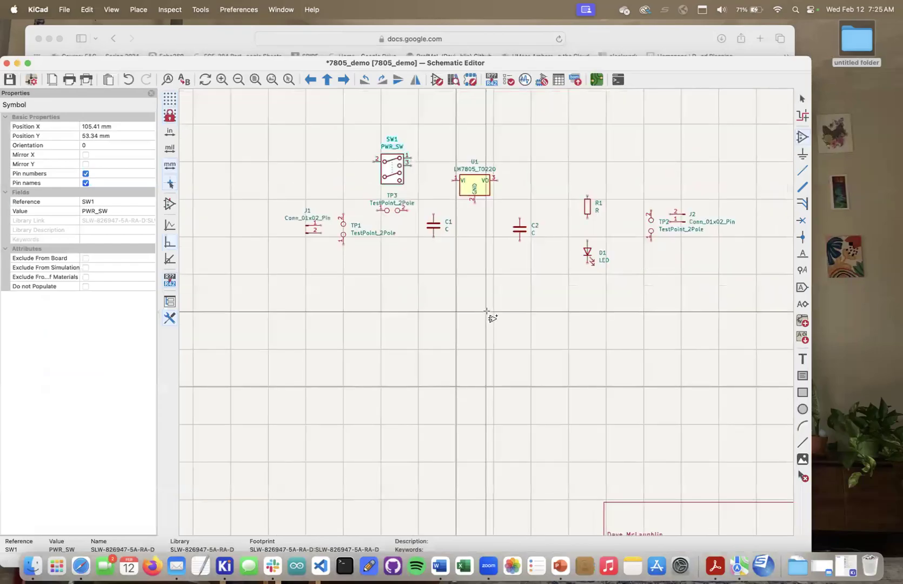
pyautogui.moveTo(487, 302); pyautogui.dragTo(463, 340, button='middle')
pyautogui.scroll(1, 464, 340)
pyautogui.hscroll(1, 464, 340)
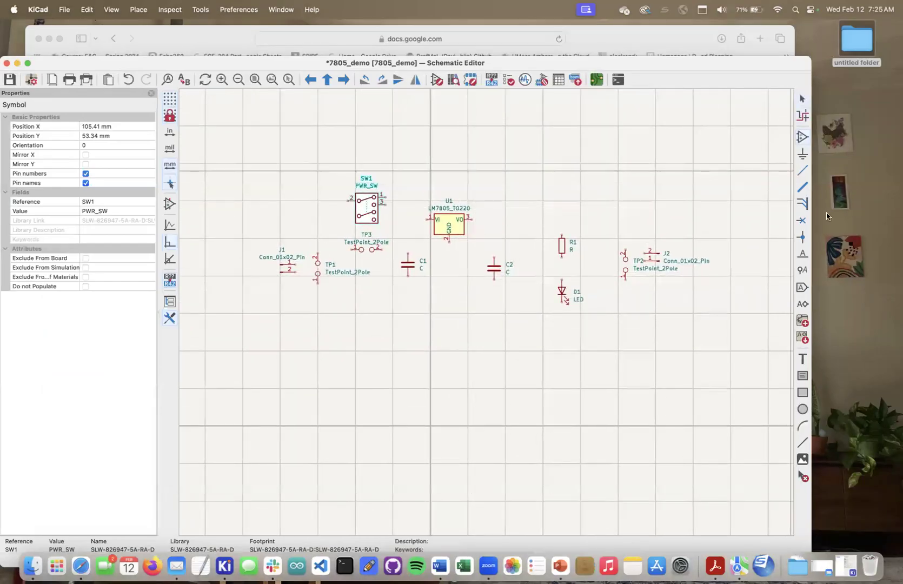
pyautogui.click(802, 171)
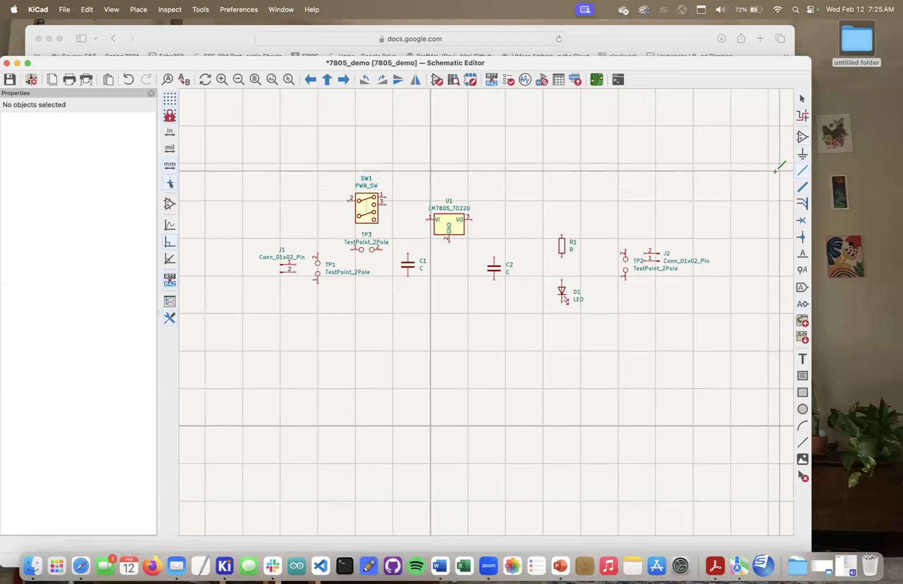
pyautogui.click(295, 263)
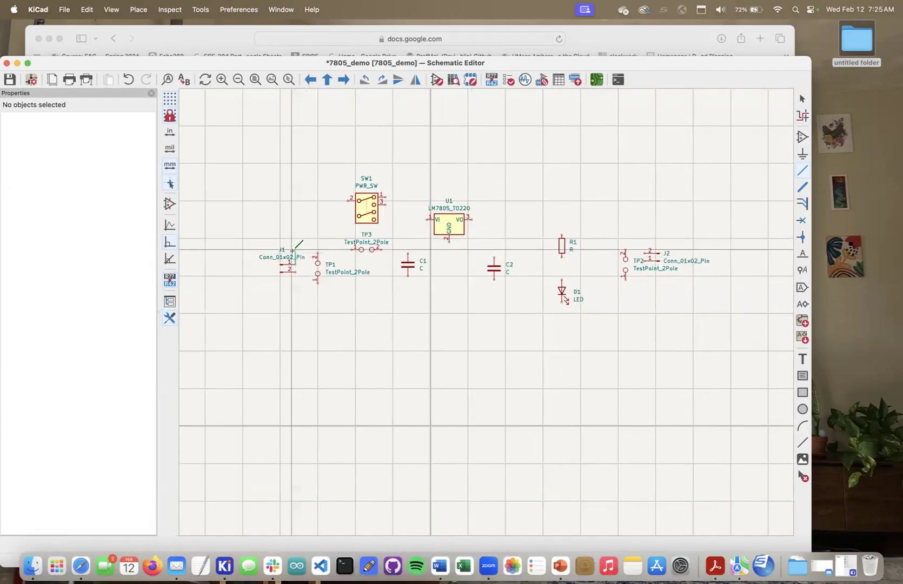
pyautogui.click(349, 199)
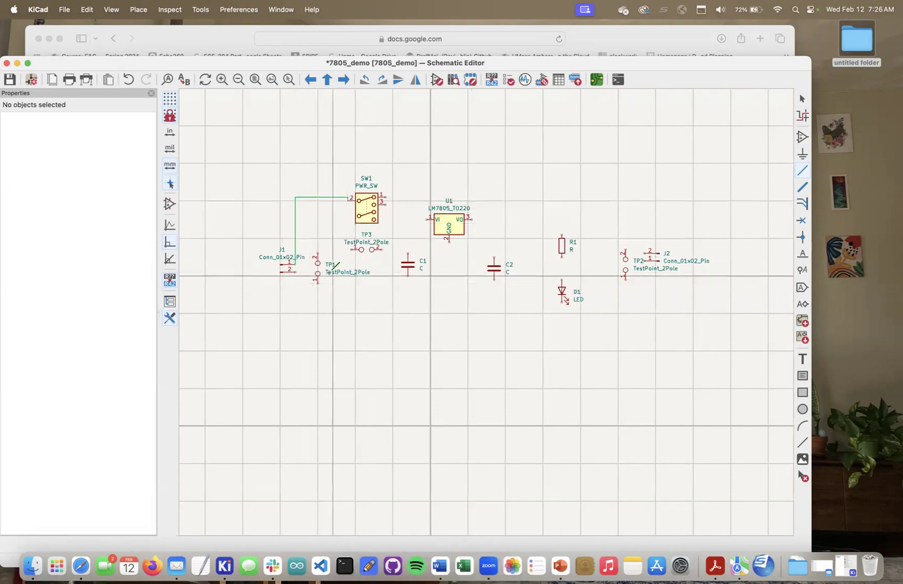
# Wire pin 2 of TP1 up to the J1–SW1 wire, and connect SW1 pin 1 to the VI pin of U1
pyautogui.hscroll(-5, 346, 294)
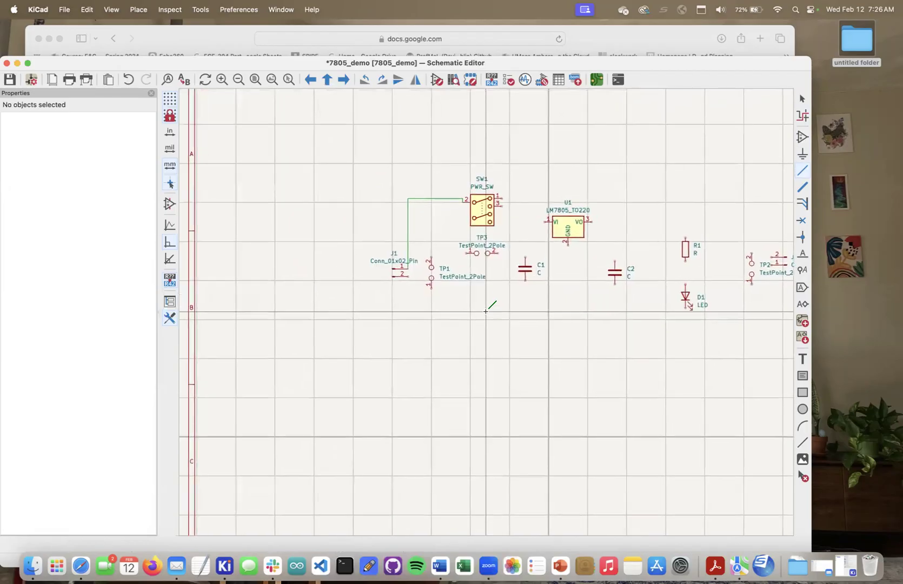
pyautogui.hscroll(5, 485, 311)
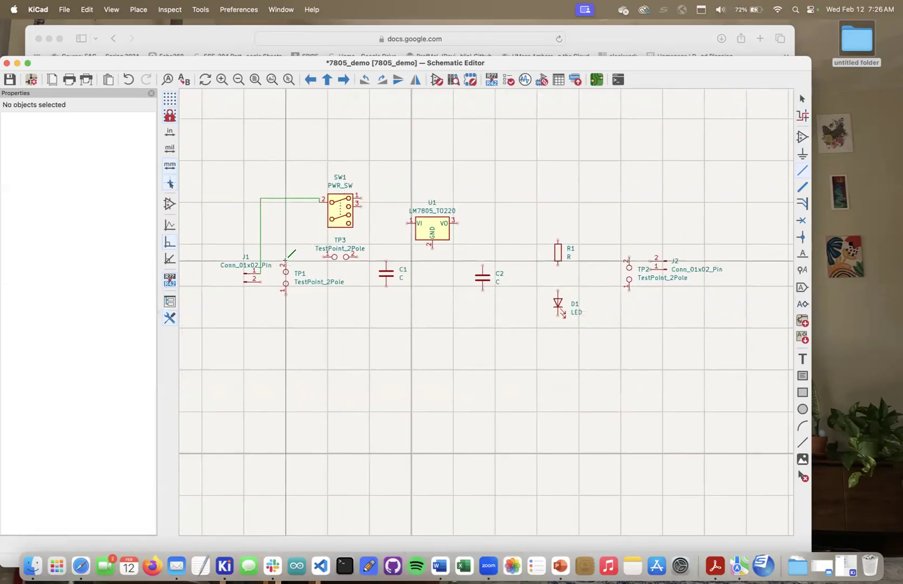
pyautogui.click(285, 261)
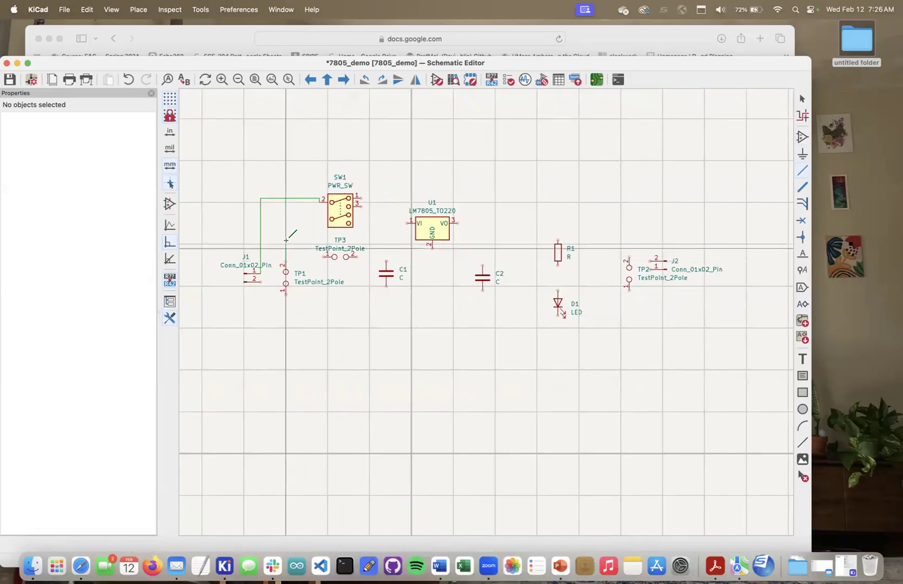
pyautogui.click(286, 198)
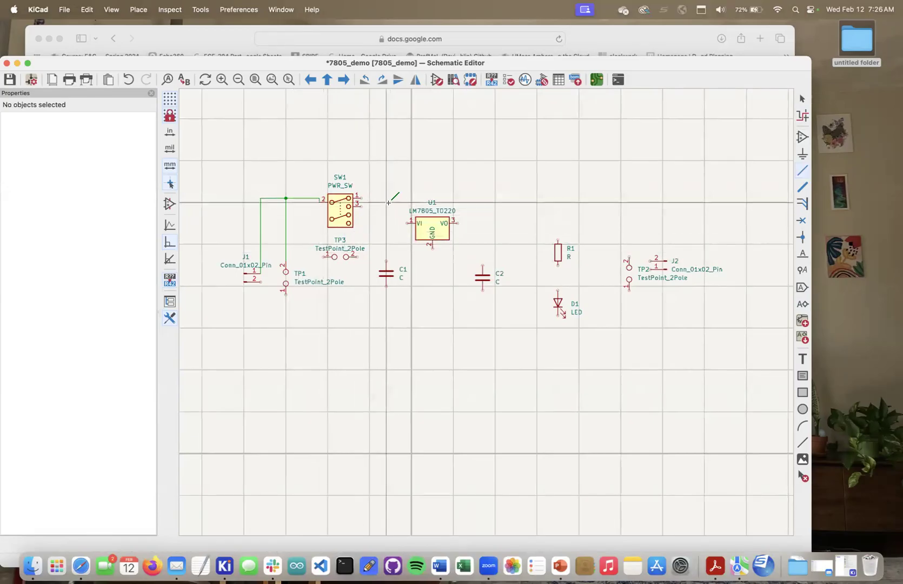
pyautogui.click(358, 198)
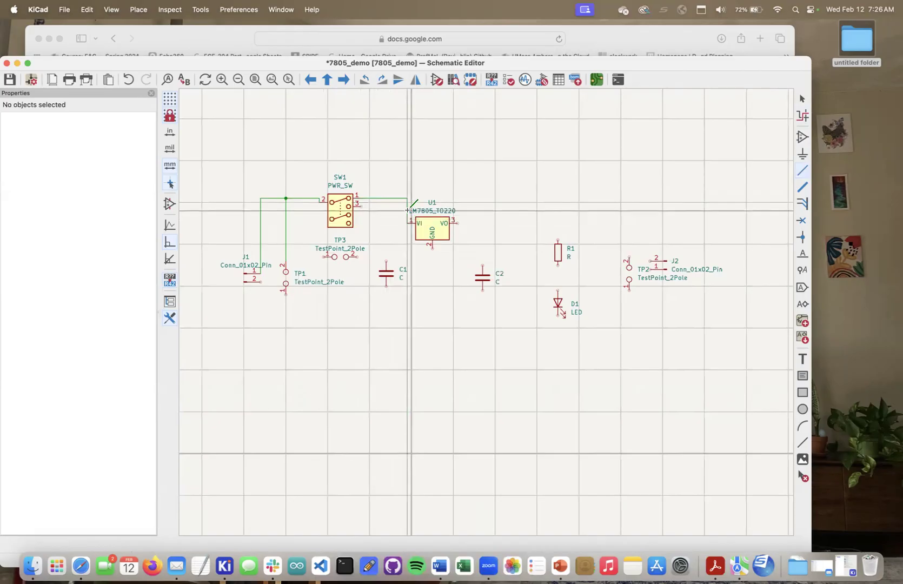
pyautogui.click(409, 222)
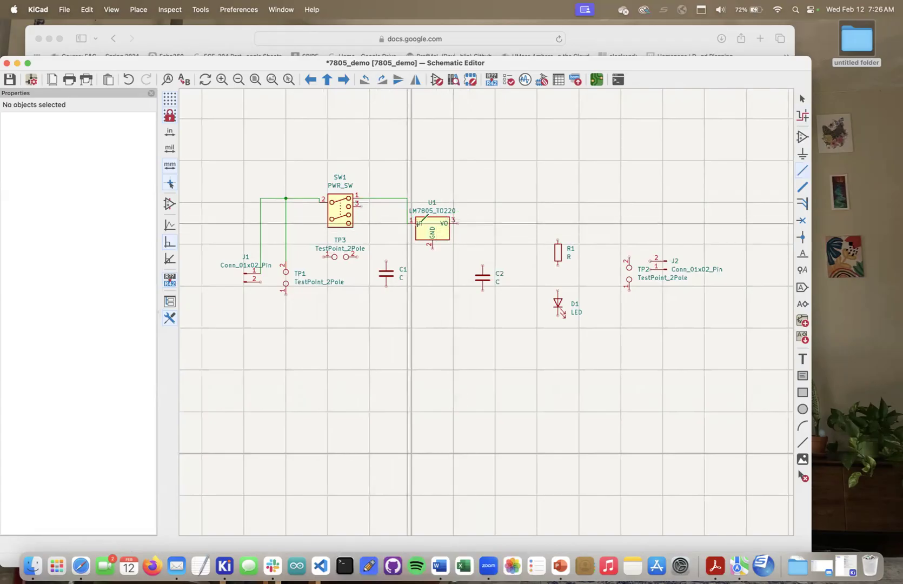
# Wire the VO pin of U1 to pin 2 of J2, and route J1 pin 2 down and across to pin 1 of J2
pyautogui.click(456, 223)
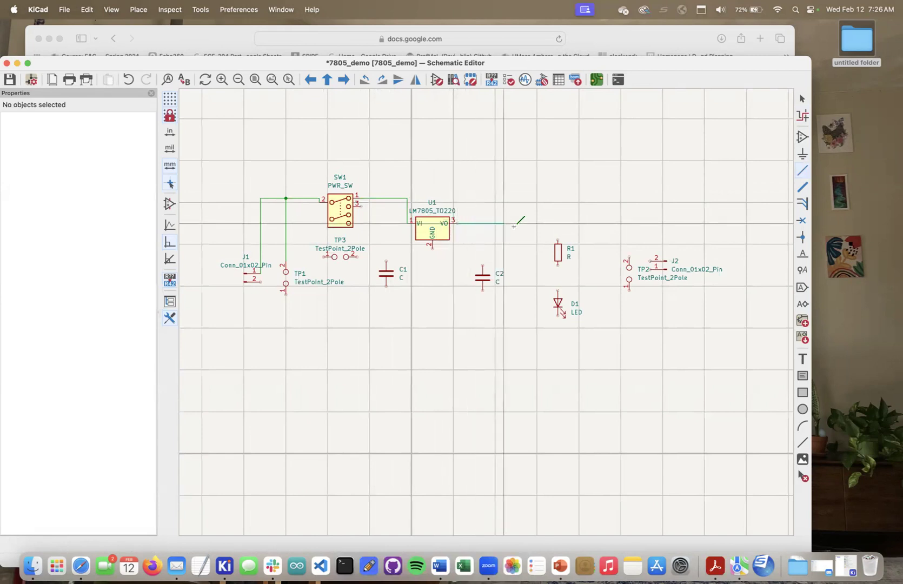
pyautogui.click(650, 261)
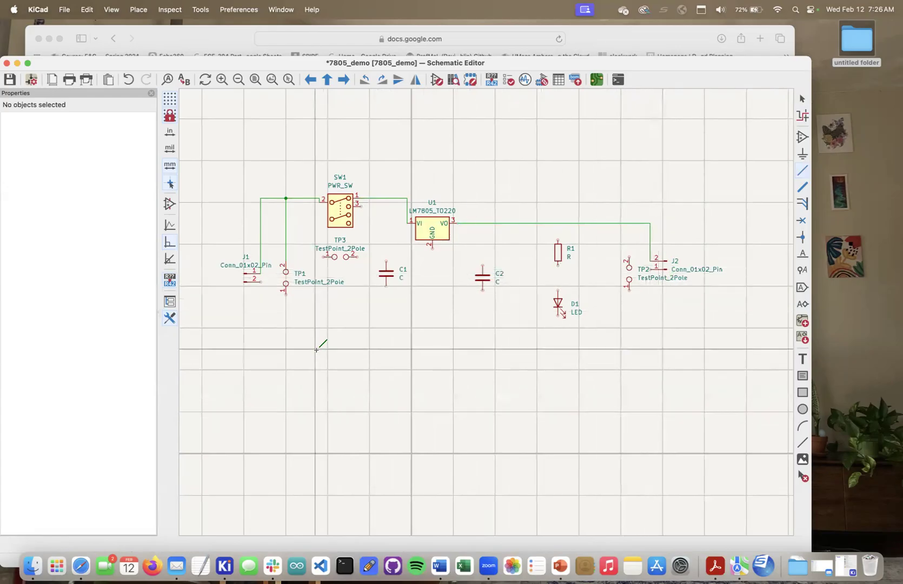
pyautogui.click(261, 281)
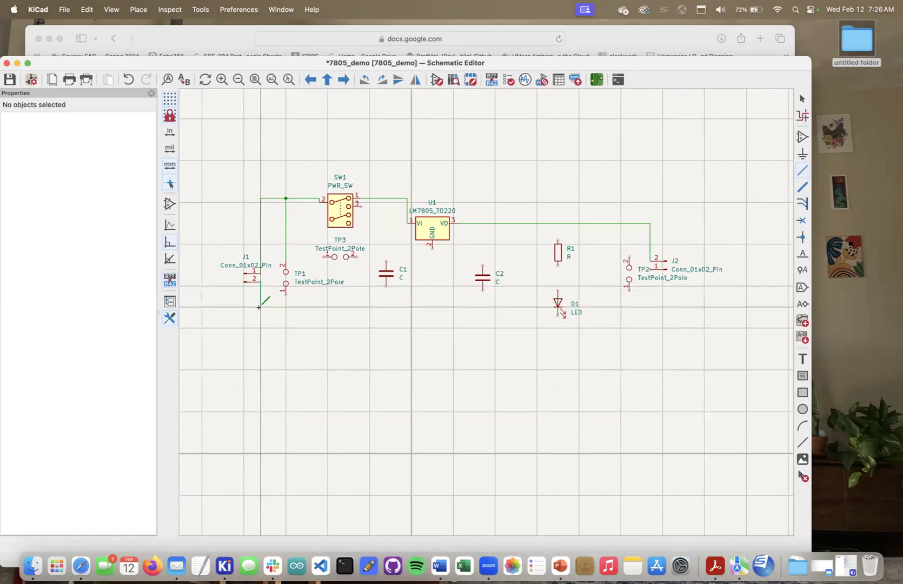
pyautogui.click(260, 327)
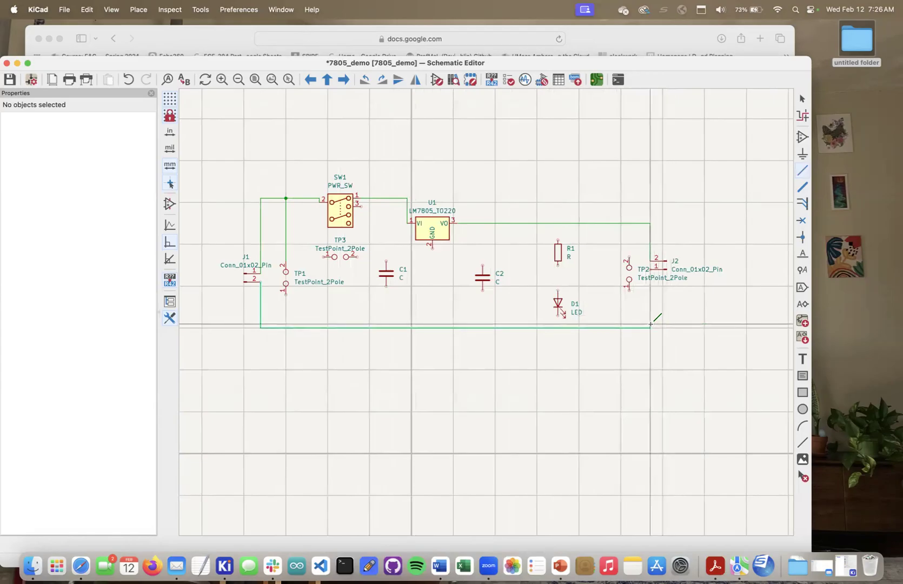
pyautogui.click(650, 270)
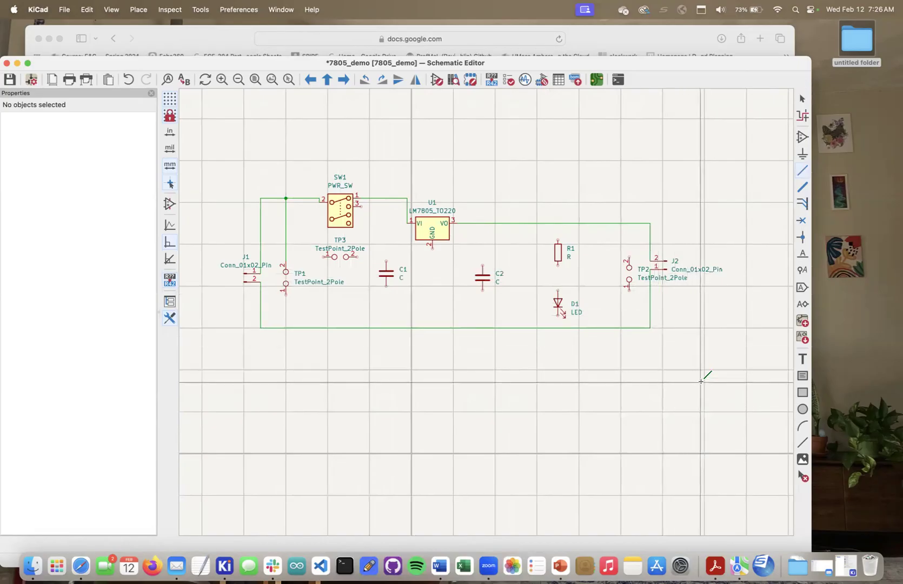
# Wire pin 1 of TP1 straight down to the lower wire between J1 and J2
pyautogui.scroll(-1, 701, 381)
pyautogui.moveTo(346, 351); pyautogui.dragTo(665, 428, button='middle')
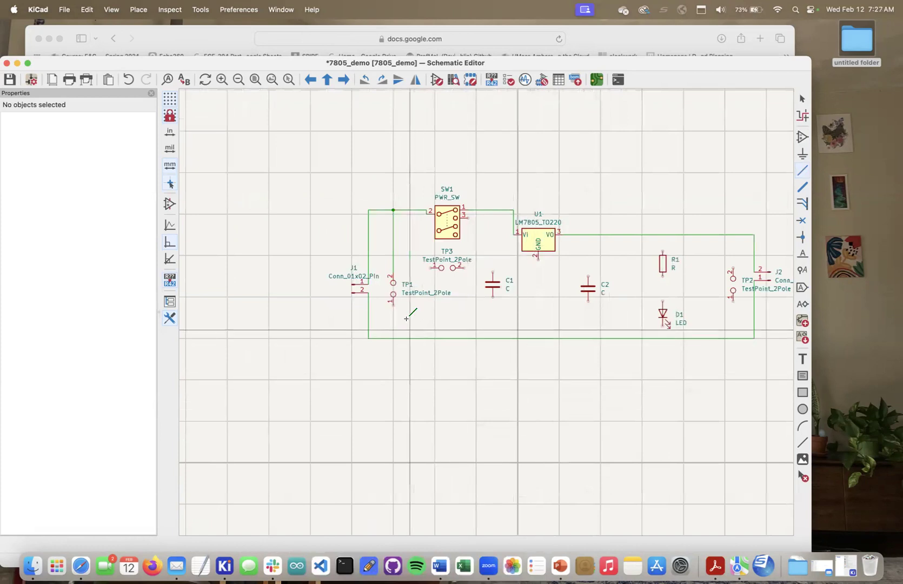
pyautogui.click(392, 305)
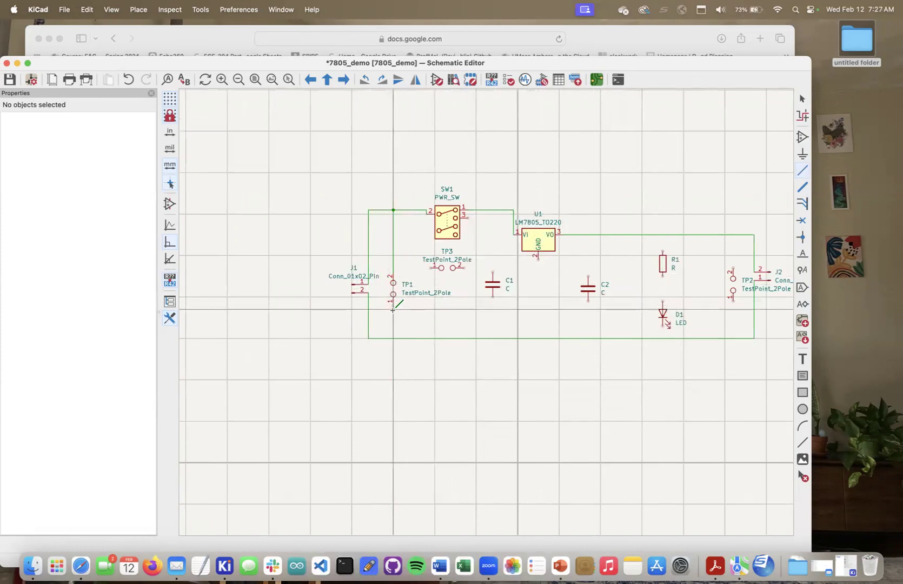
pyautogui.click(392, 338)
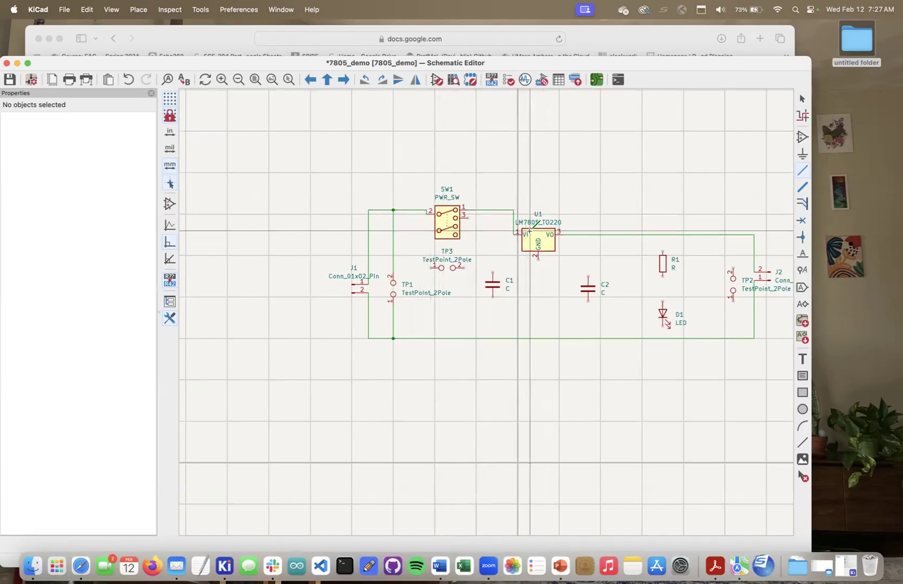
# Connect SW1 pin 3 around to pin 1 of TP3, and TP3 pin 2 up to the wire between SW1 and U1
pyautogui.click(468, 217)
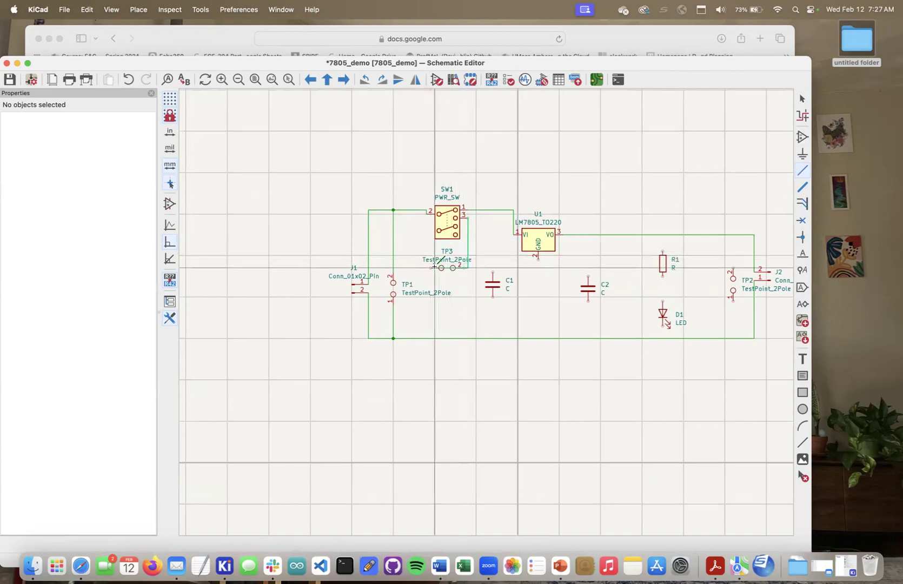
pyautogui.click(431, 247)
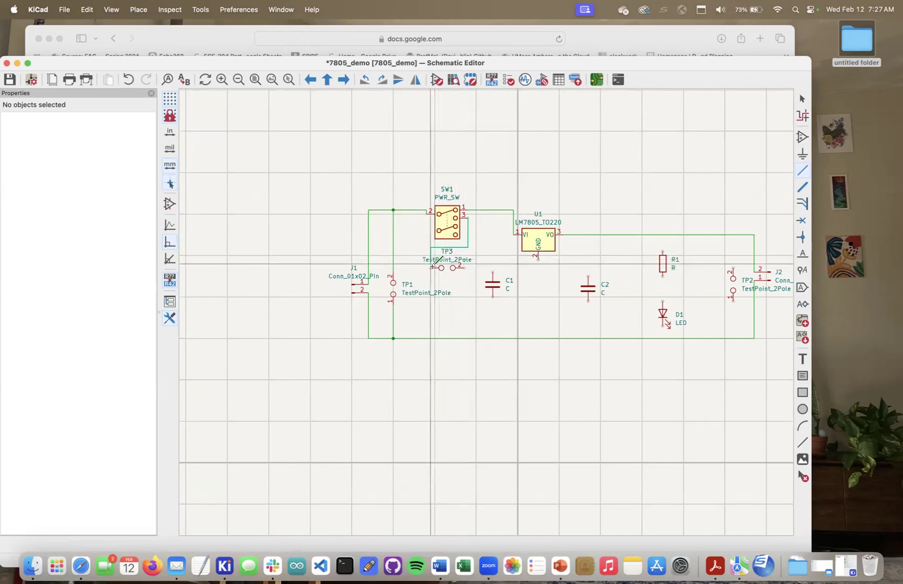
pyautogui.click(465, 267)
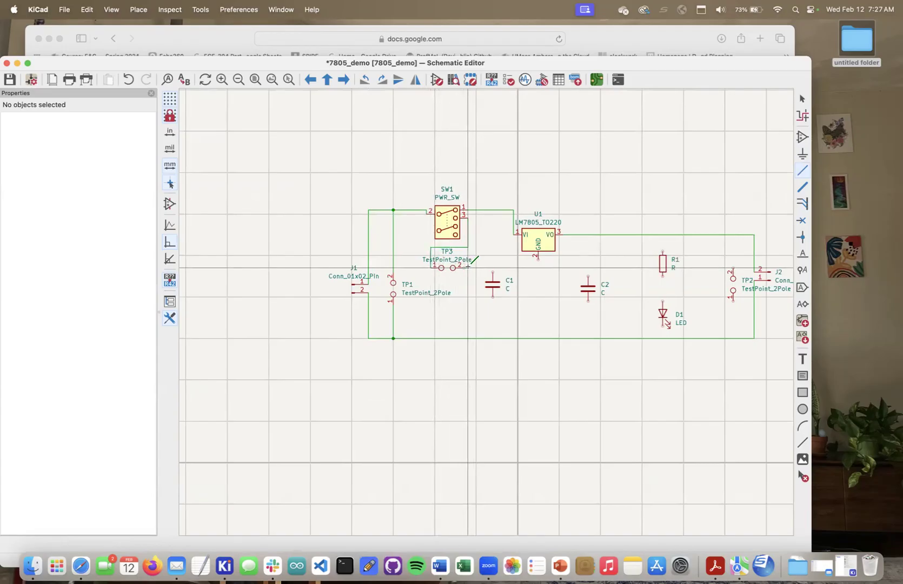
pyautogui.click(477, 210)
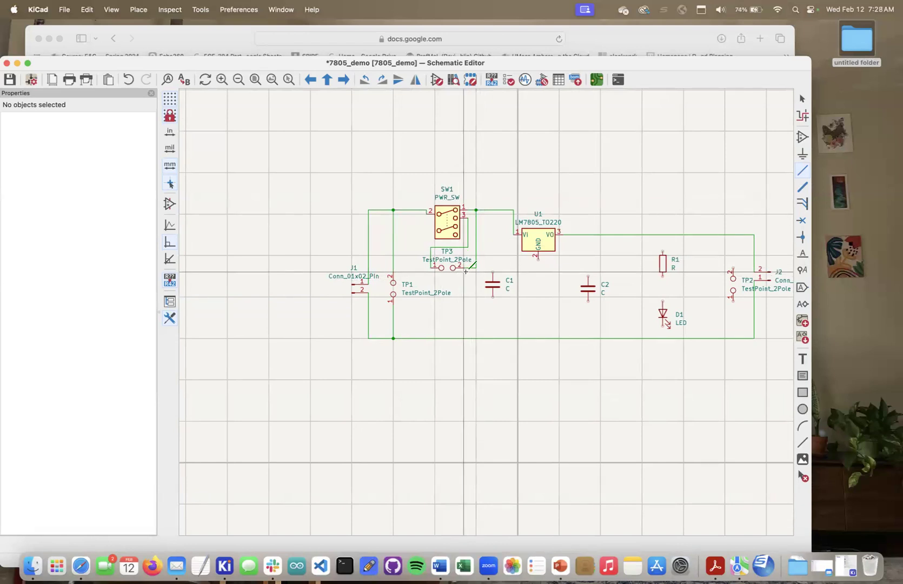
# Wire C1 between the SW1–U1 wire and the lower J1–J2 wire, and connect the GND pin of U1 to that lower wire
pyautogui.click(494, 272)
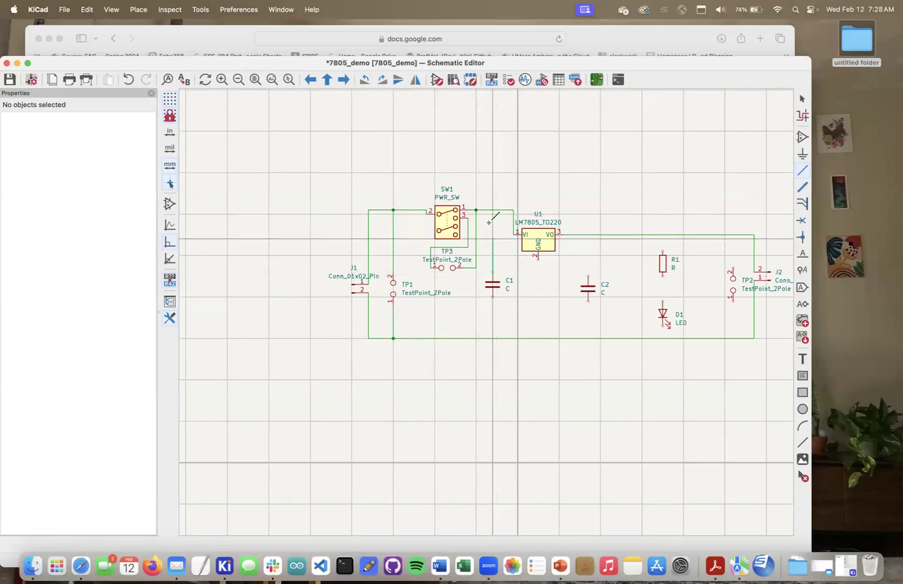
pyautogui.click(491, 210)
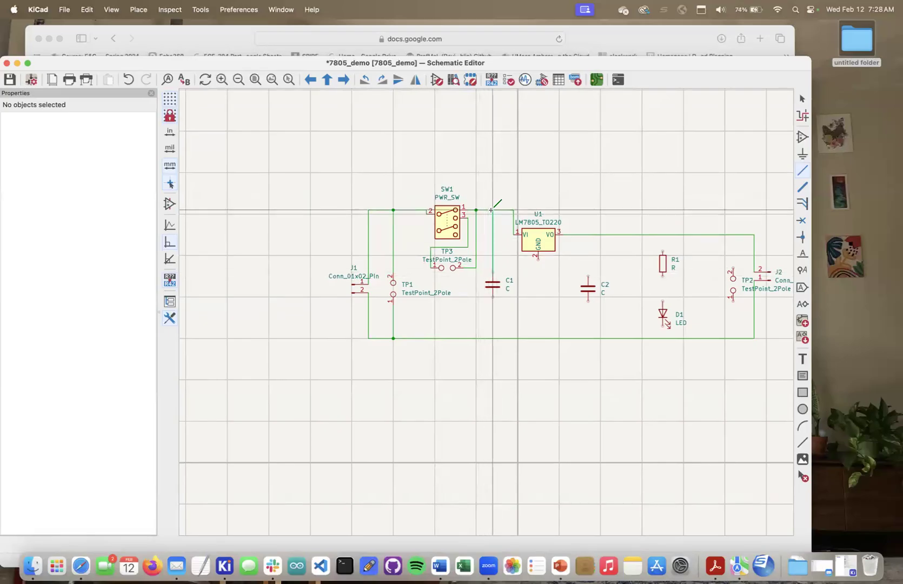
pyautogui.click(495, 296)
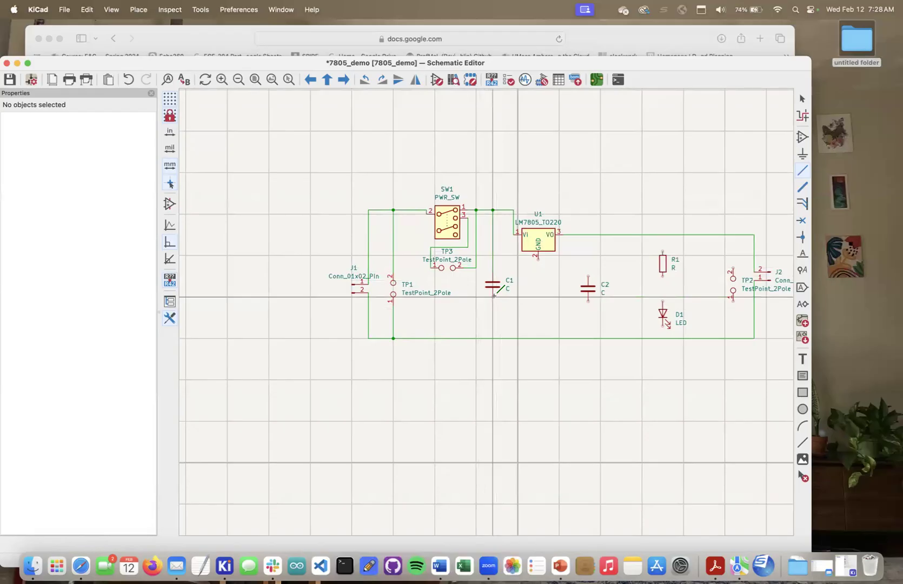
pyautogui.click(494, 338)
pyautogui.click(538, 259)
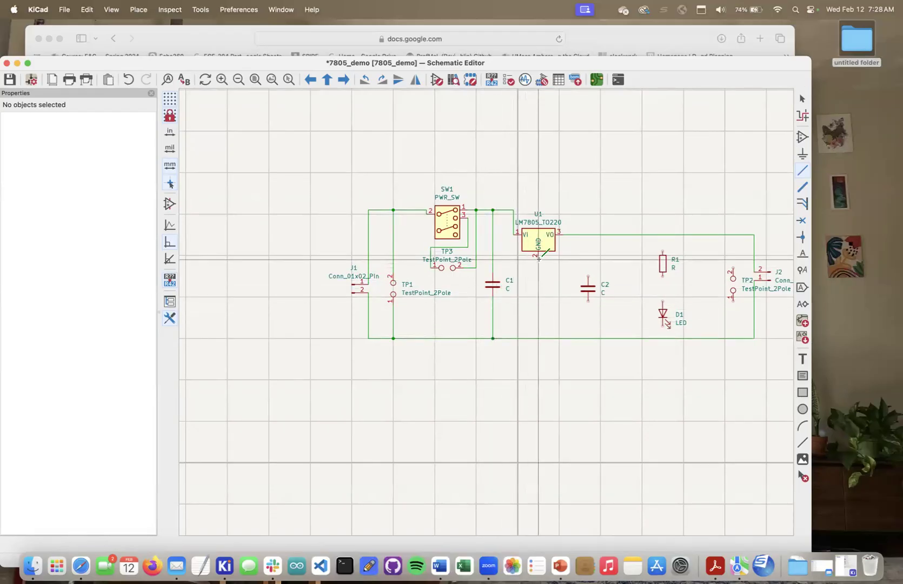
pyautogui.click(539, 338)
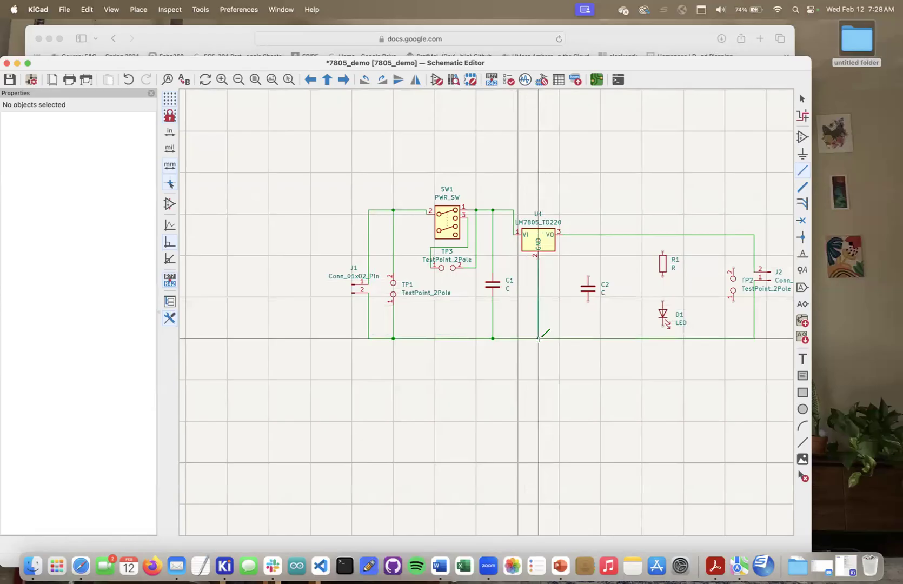
# Wire capacitor C2 between the U1 output wire and the lower J1–J2 wire
pyautogui.click(588, 277)
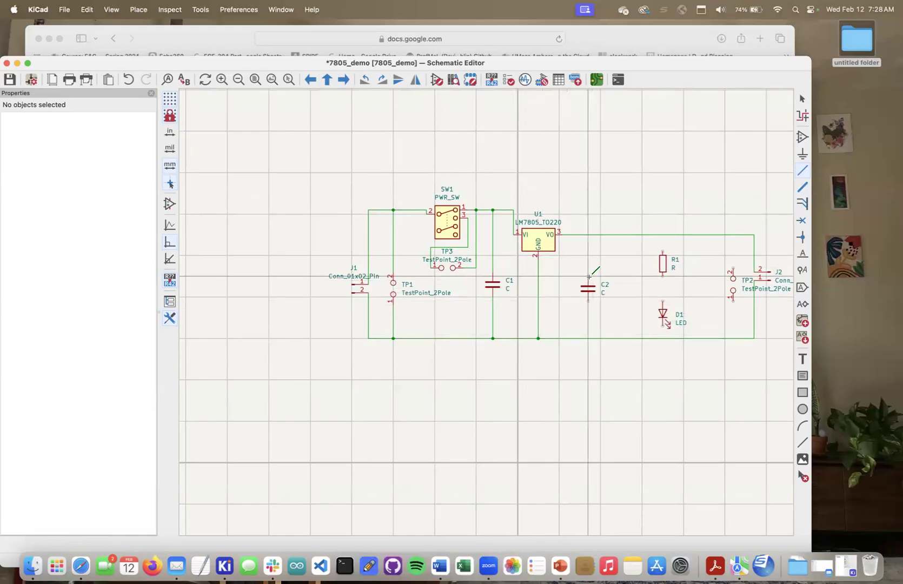
pyautogui.click(588, 235)
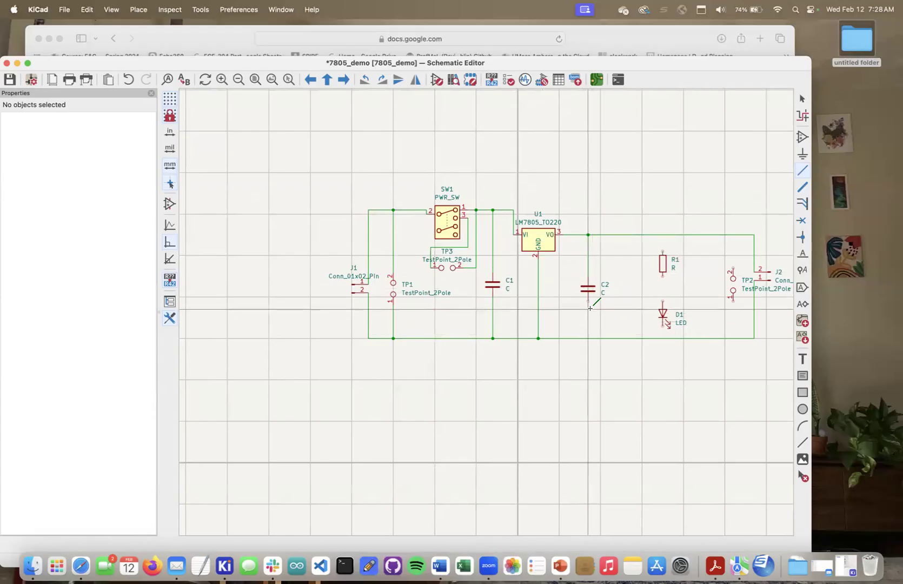
pyautogui.click(588, 299)
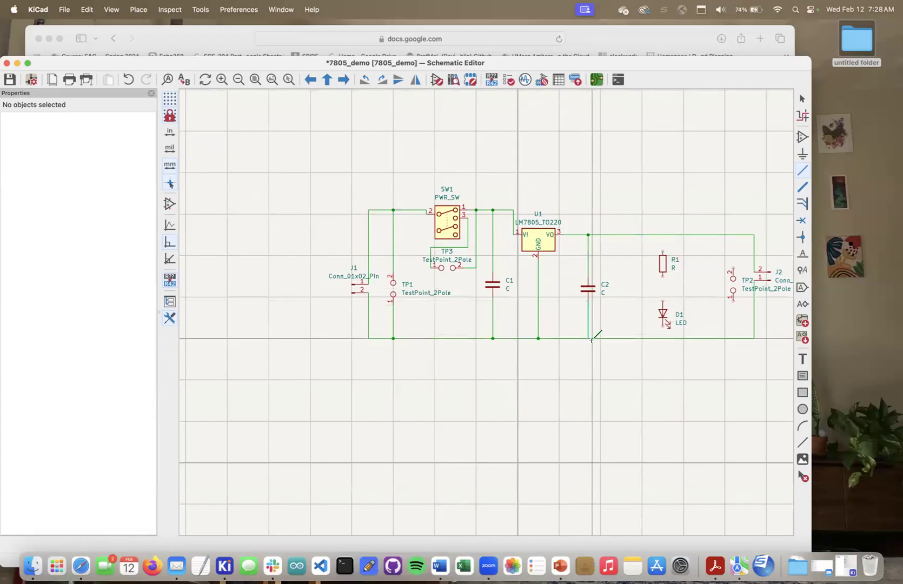
pyautogui.click(588, 338)
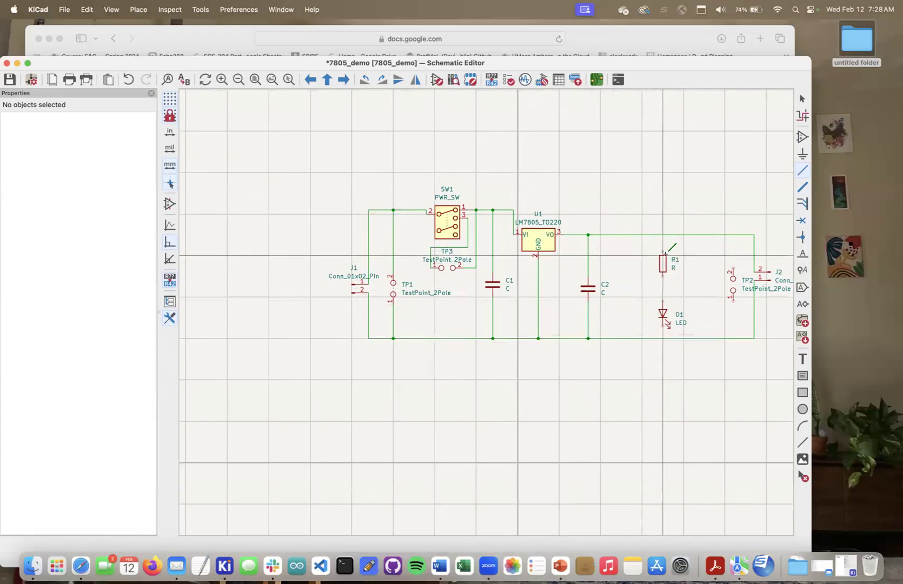
# Wire R1 and LED D1 in series between the U1 output wire and the lower J1–J2 wire
pyautogui.click(662, 252)
pyautogui.click(663, 234)
pyautogui.click(663, 276)
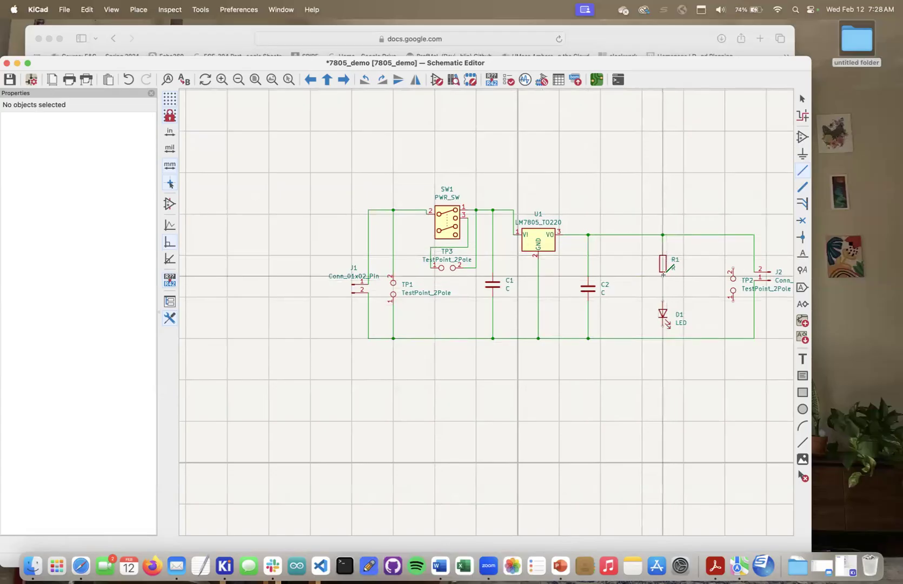
pyautogui.click(662, 301)
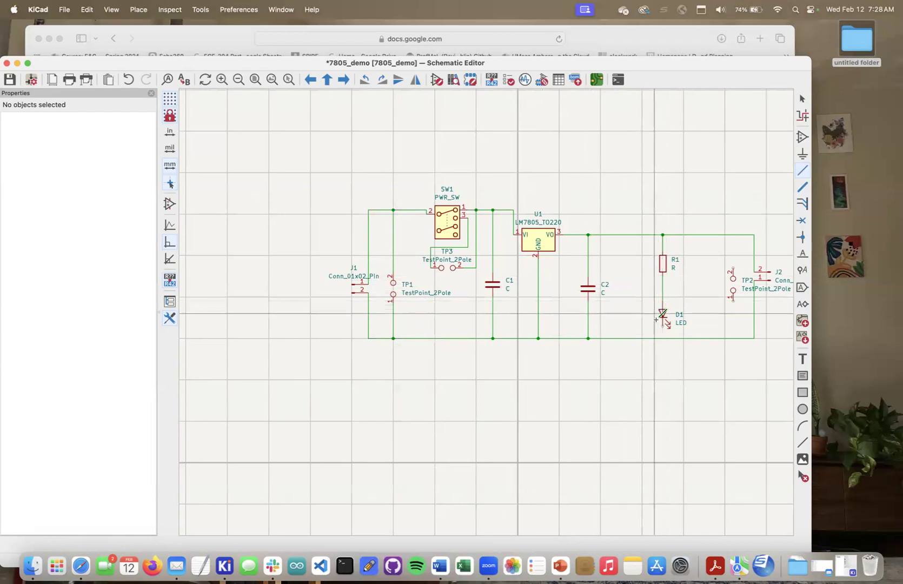
pyautogui.click(663, 325)
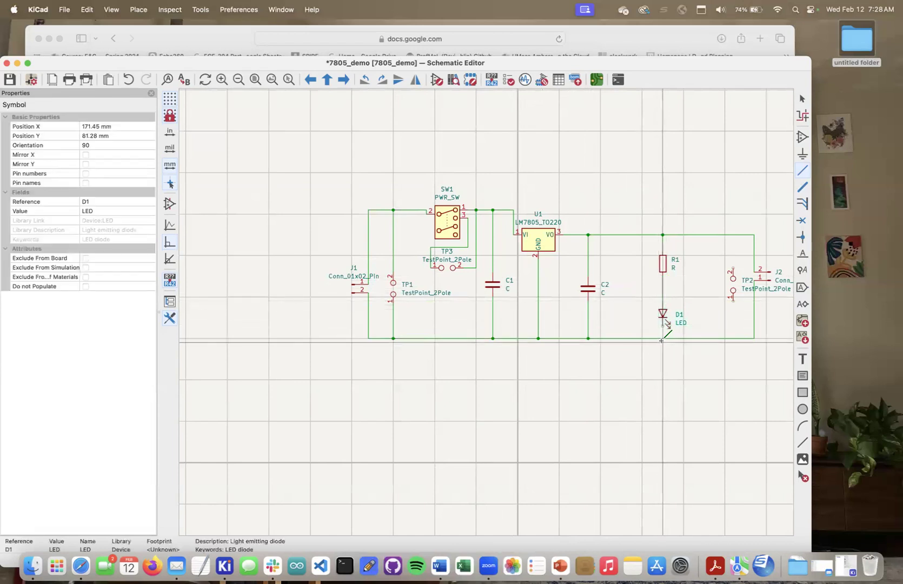
pyautogui.click(663, 338)
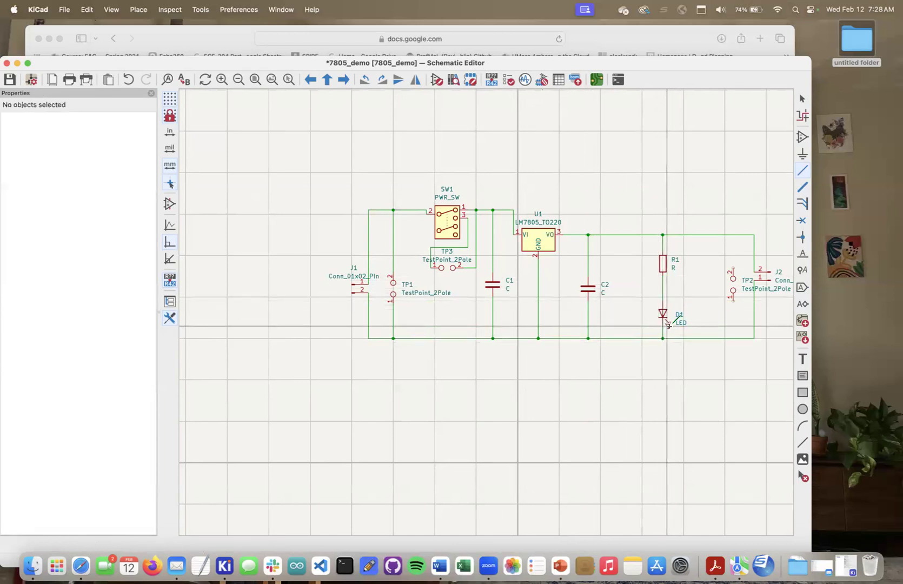
# Wire TP2 pin 1 to the lower wire and pin 2 to the U1 output wire, then exit wire drawing
pyautogui.click(732, 297)
pyautogui.click(733, 338)
pyautogui.click(734, 269)
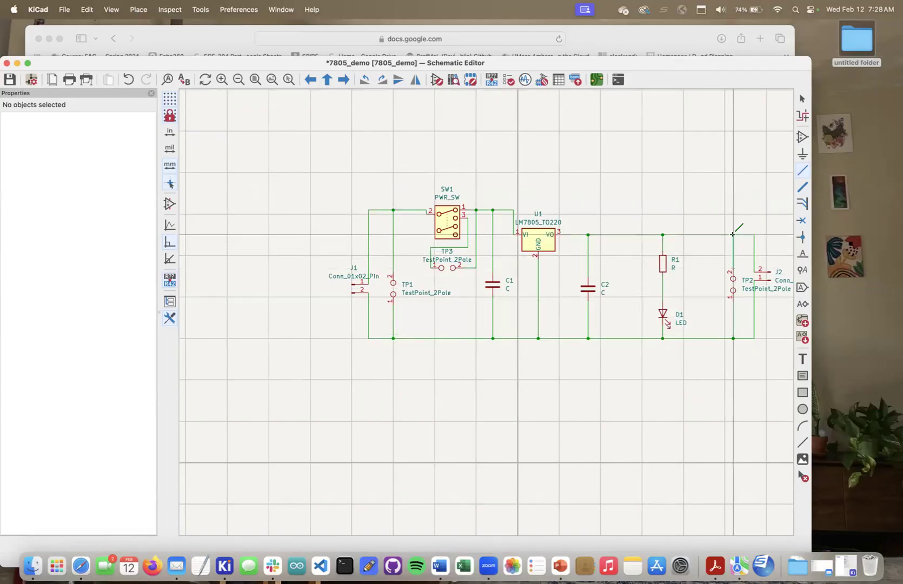
pyautogui.click(733, 234)
pyautogui.moveTo(720, 443); pyautogui.dragTo(659, 422, button='middle')
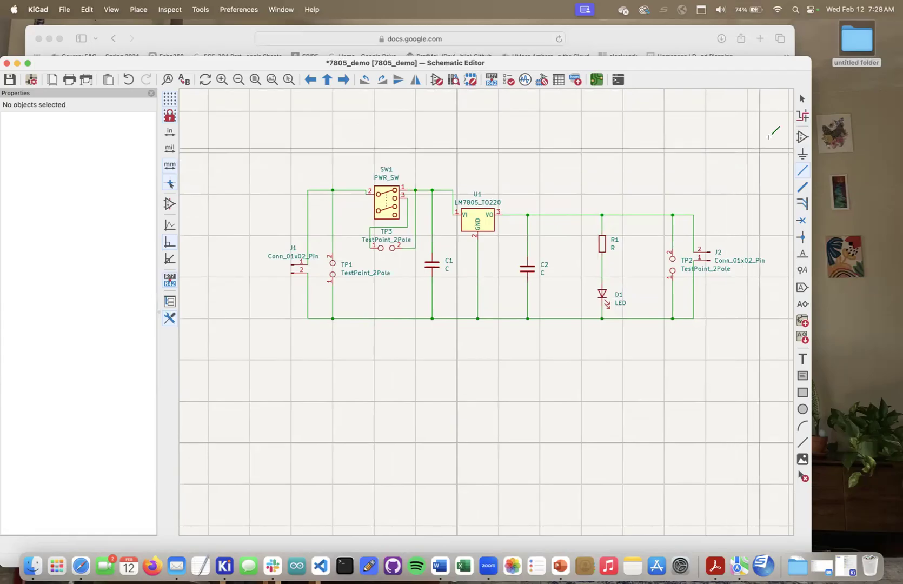
pyautogui.click(800, 99)
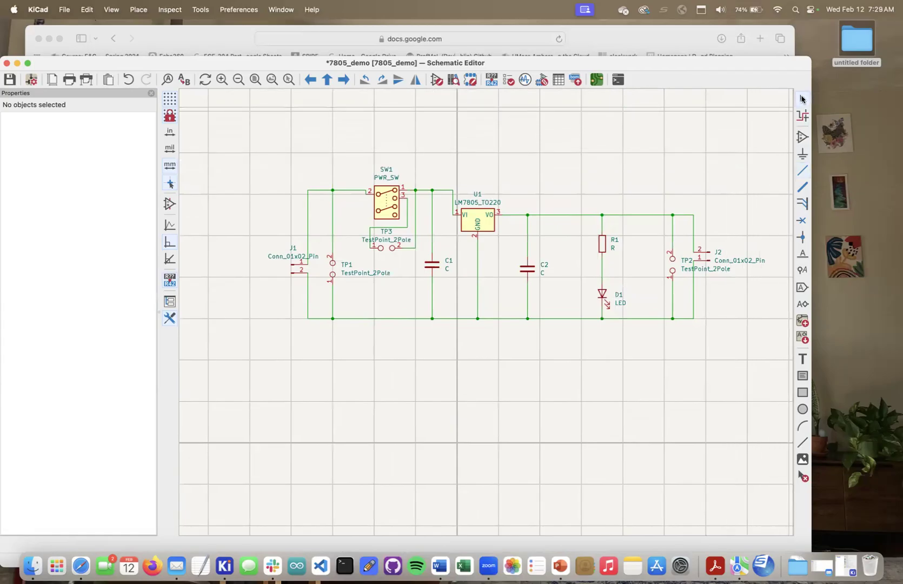
# Change the value of connector J1 to Vin
pyautogui.click(284, 258)
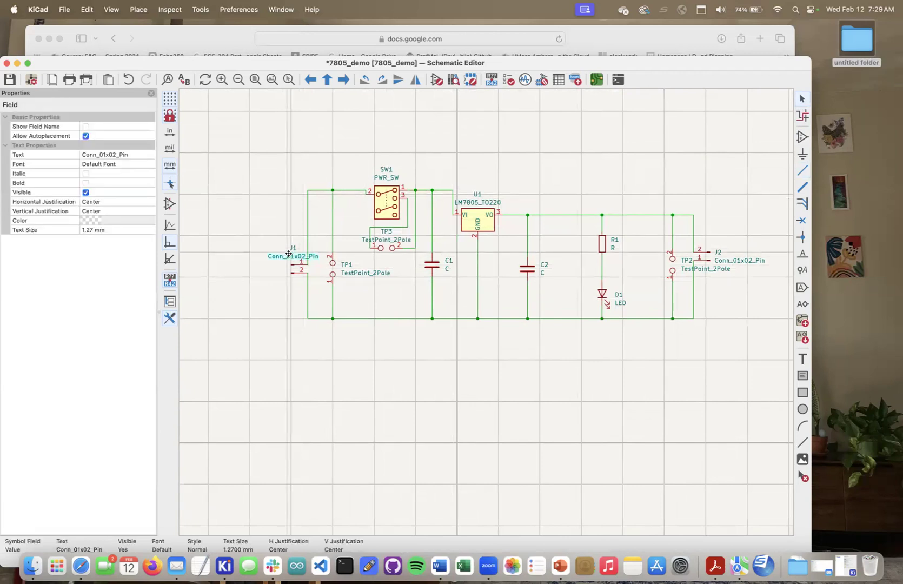
pyautogui.doubleClick(291, 254)
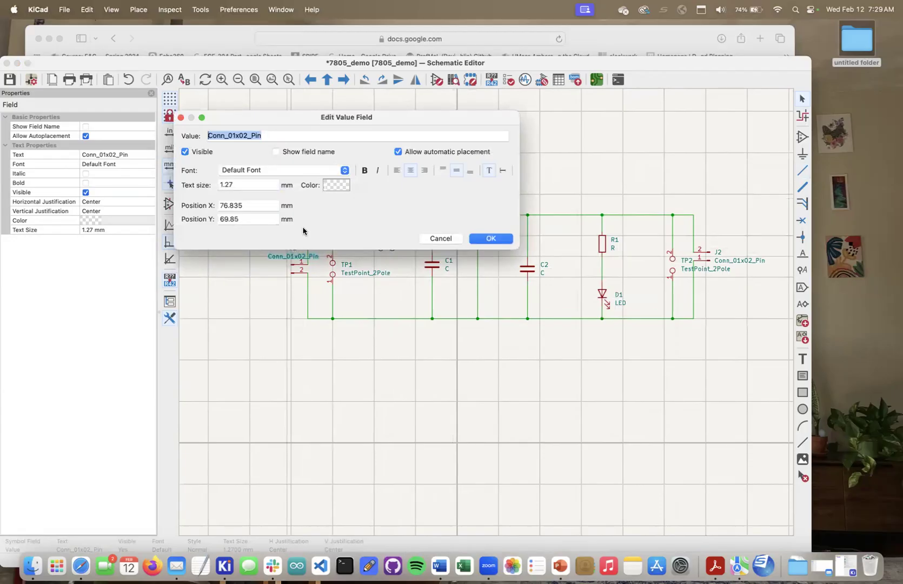
pyautogui.write('V')
pyautogui.click(508, 240)
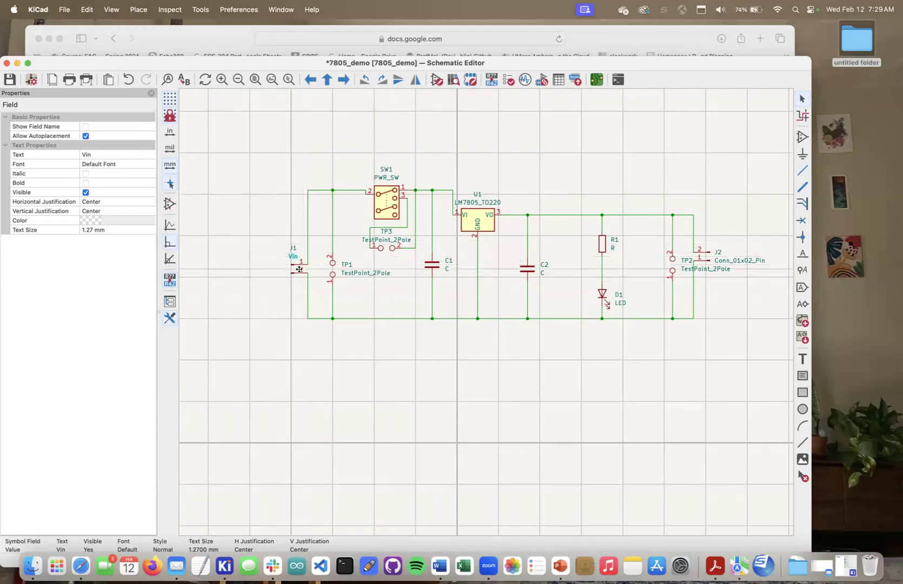
# Change the value of test point TP1 to Vin_test
pyautogui.click(351, 272)
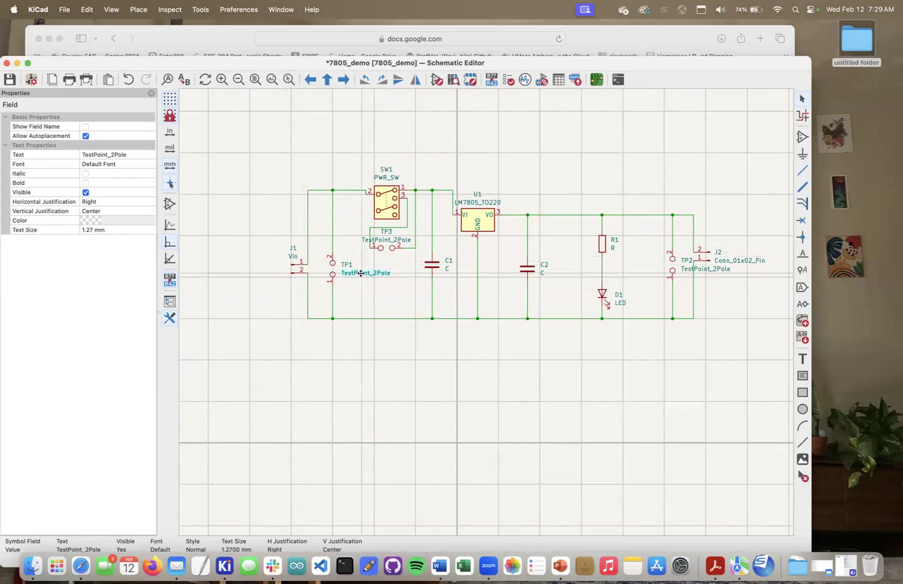
pyautogui.doubleClick(351, 273)
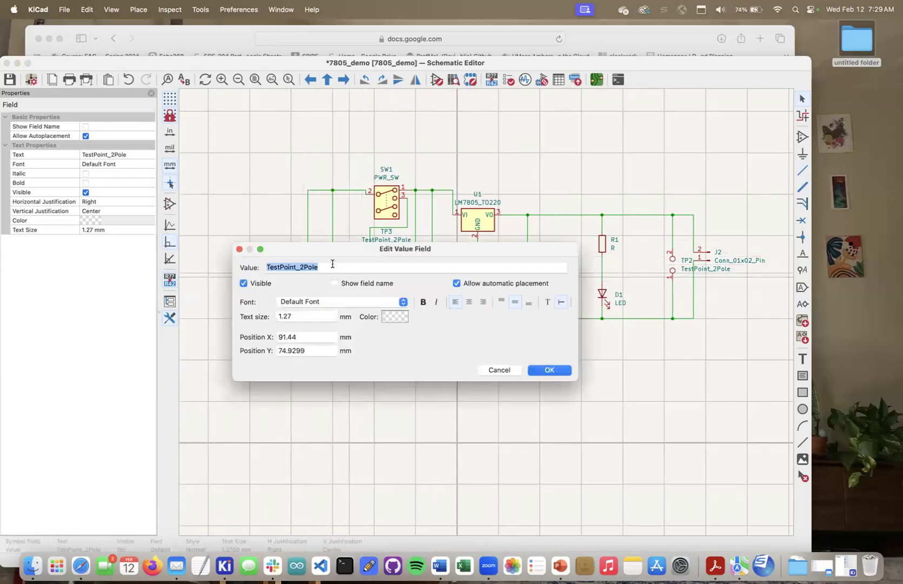
pyautogui.write('Vin')
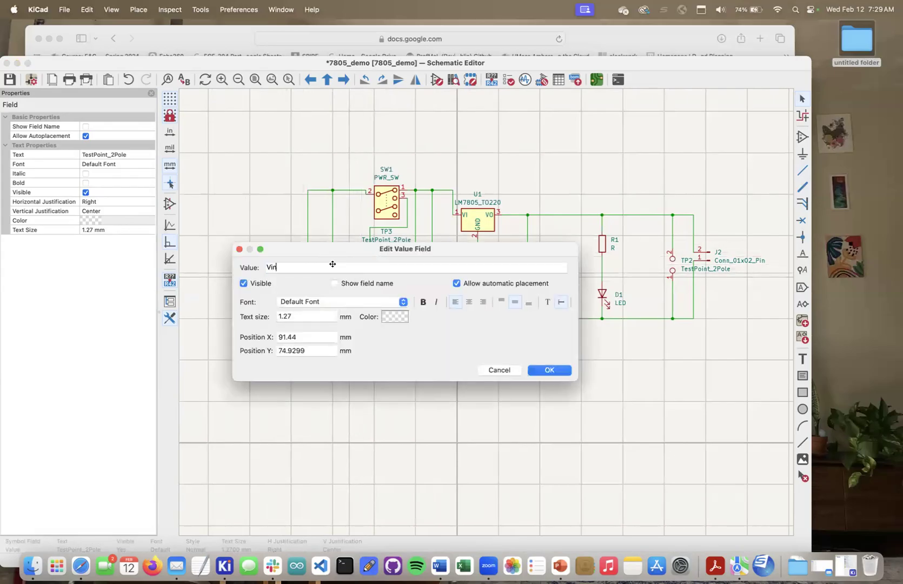
pyautogui.write('_test')
pyautogui.click(541, 370)
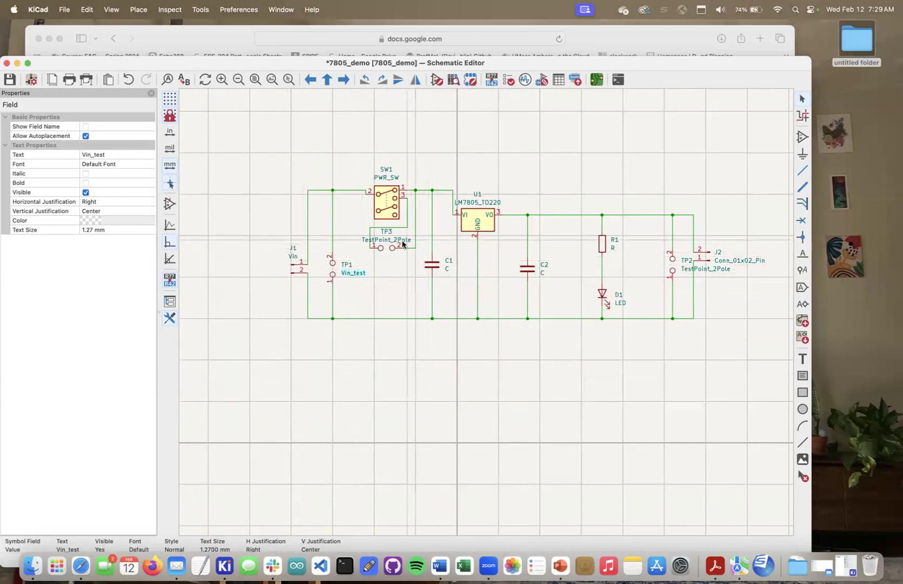
# Move test point TP3's value text below its symbol and change the value to I_test
pyautogui.click(384, 240)
pyautogui.moveTo(383, 239); pyautogui.dragTo(391, 257)
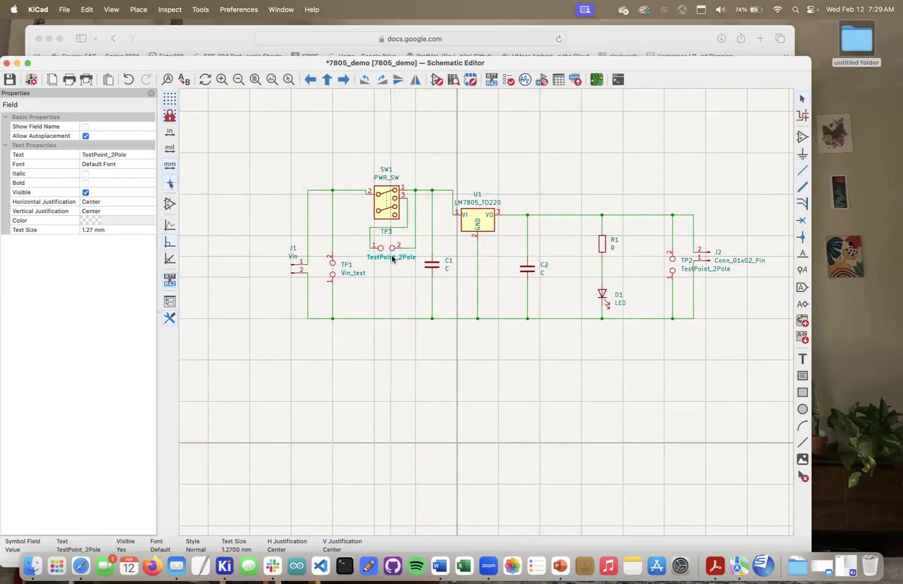
pyautogui.doubleClick(391, 256)
pyautogui.press('BackSpace')
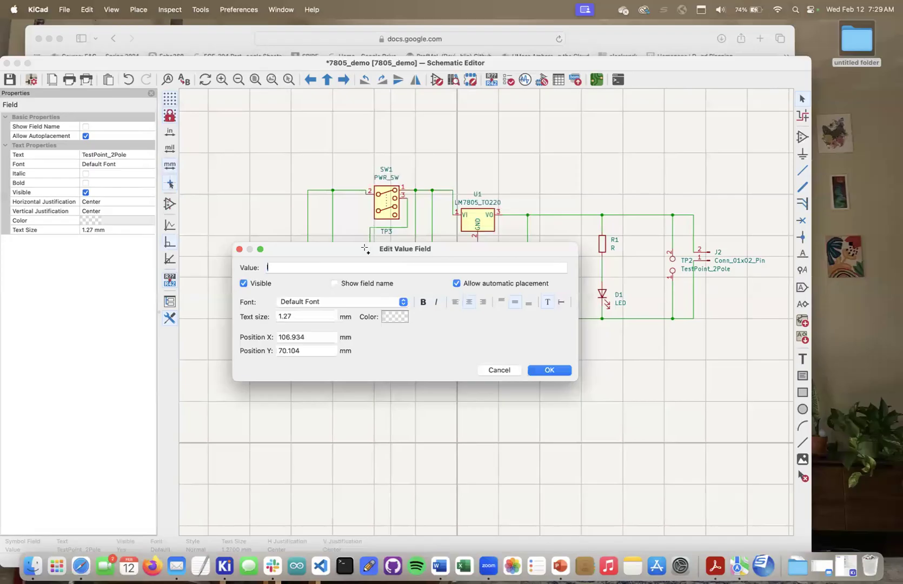
pyautogui.write('L_test')
pyautogui.click(541, 369)
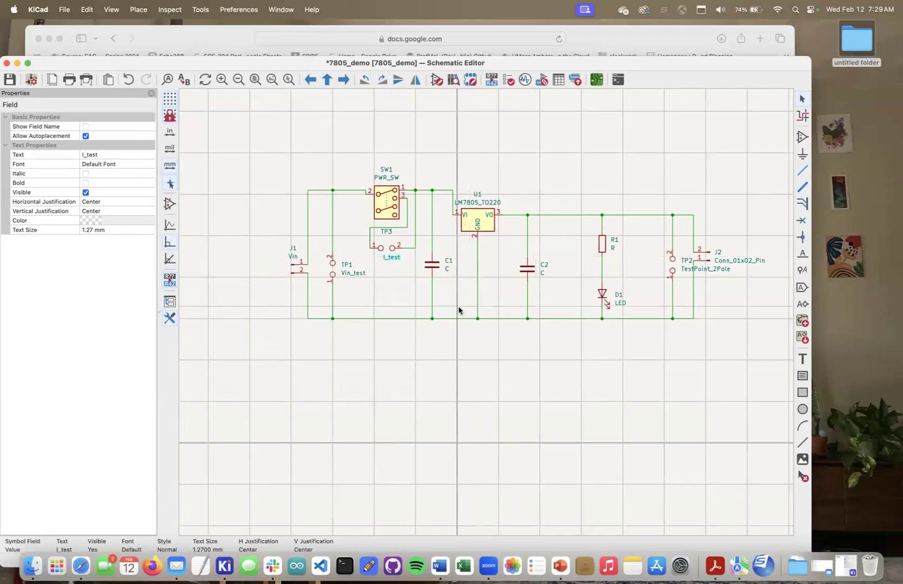
# Set the value of capacitor C1 to 0.1 uF and of capacitor C2 to 0.22 uF
pyautogui.doubleClick(447, 269)
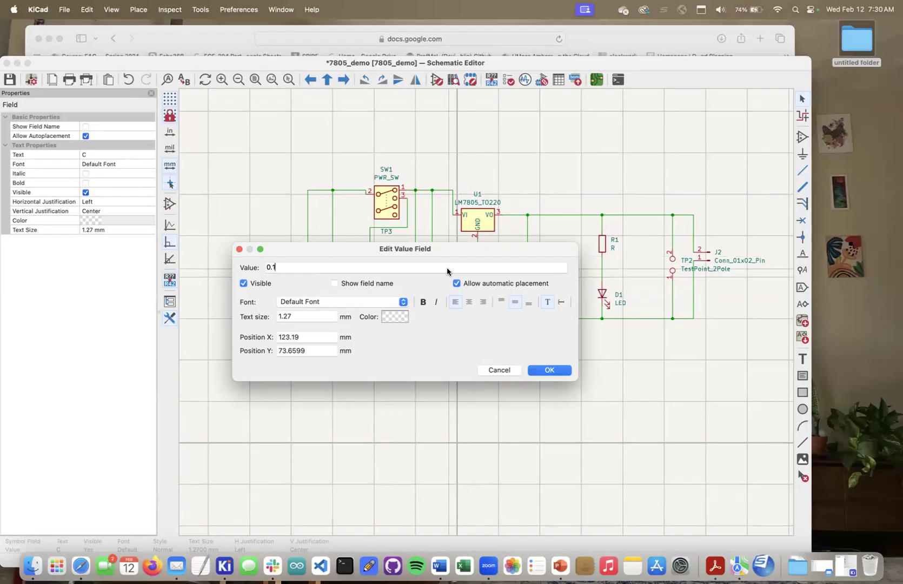
pyautogui.write('uF')
pyautogui.click(549, 371)
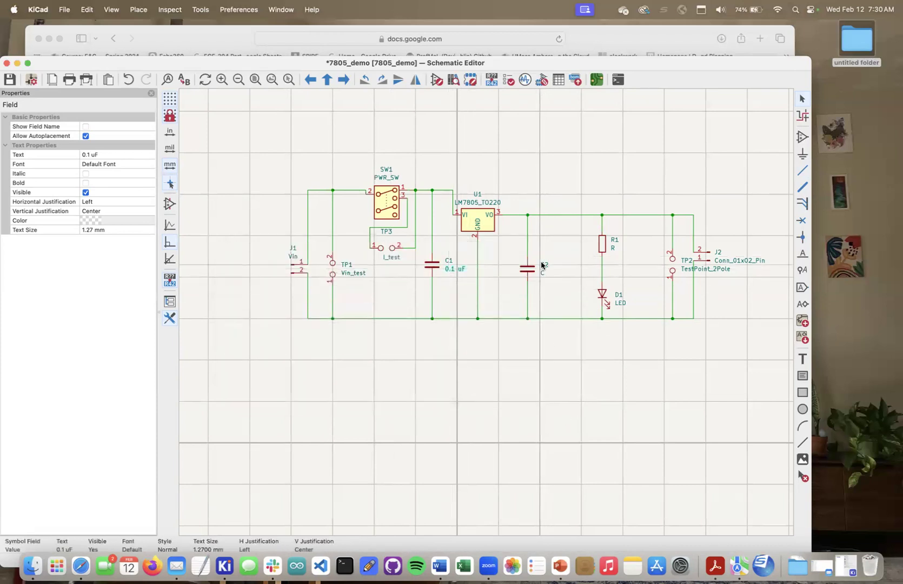
pyautogui.doubleClick(541, 268)
pyautogui.write('0.22 uF')
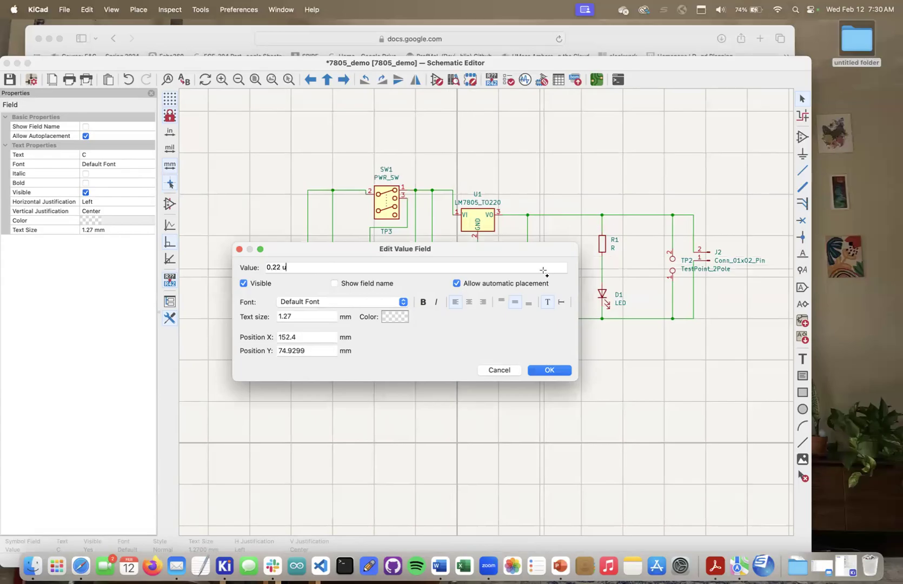
pyautogui.click(543, 372)
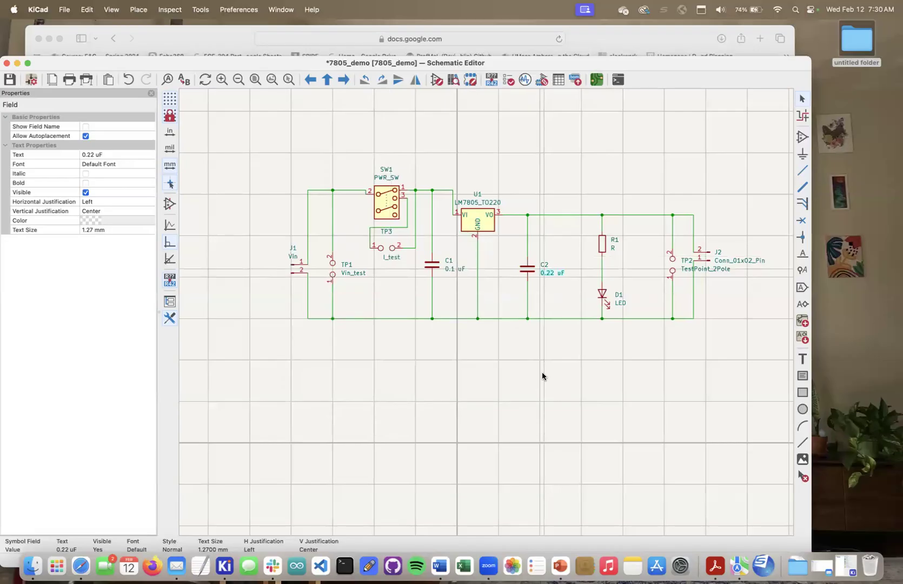
# Set the value of resistor R1 to 10k
pyautogui.doubleClick(611, 249)
pyautogui.write('10k')
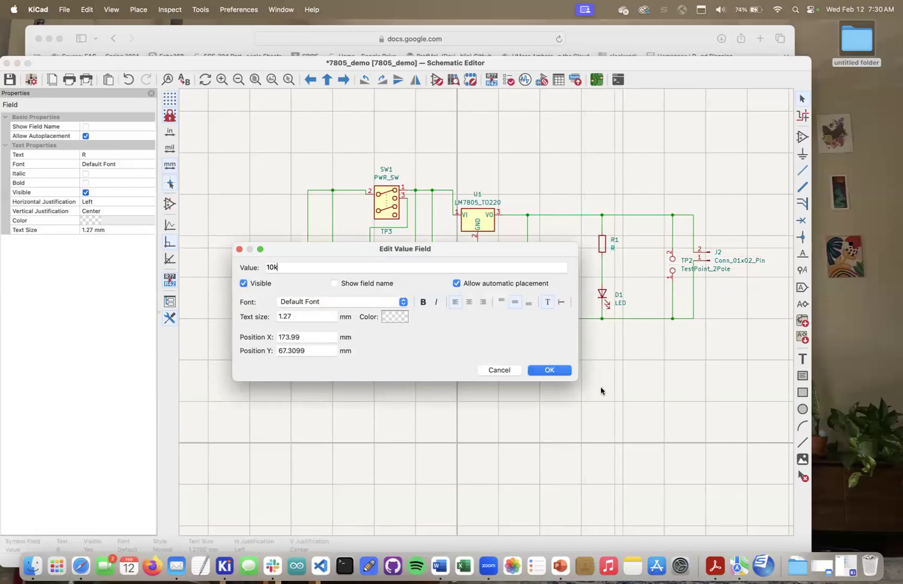
pyautogui.click(548, 369)
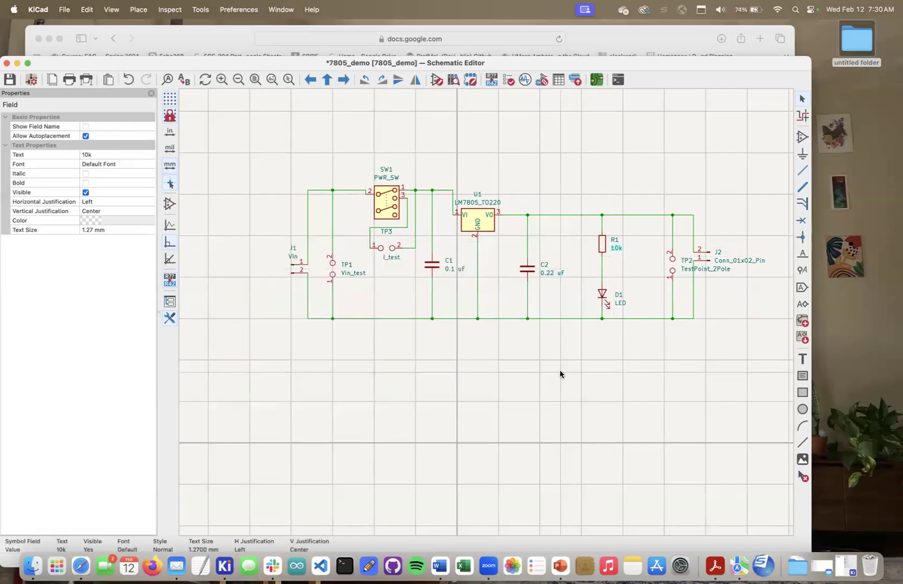
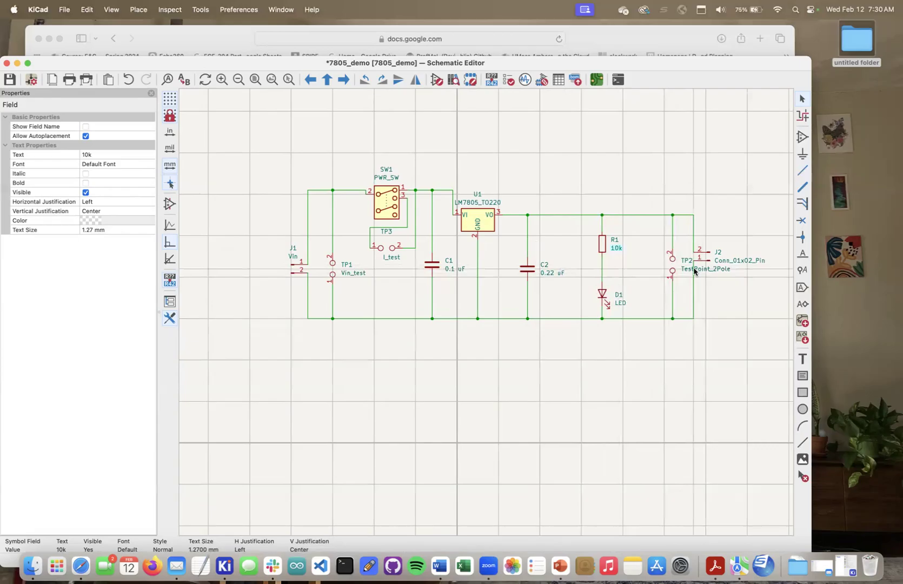
# Move test point TP2's value text to open space below D1, rotate it vertical, and change the value to 5V_test
pyautogui.moveTo(697, 281); pyautogui.dragTo(645, 345)
pyautogui.press('r')
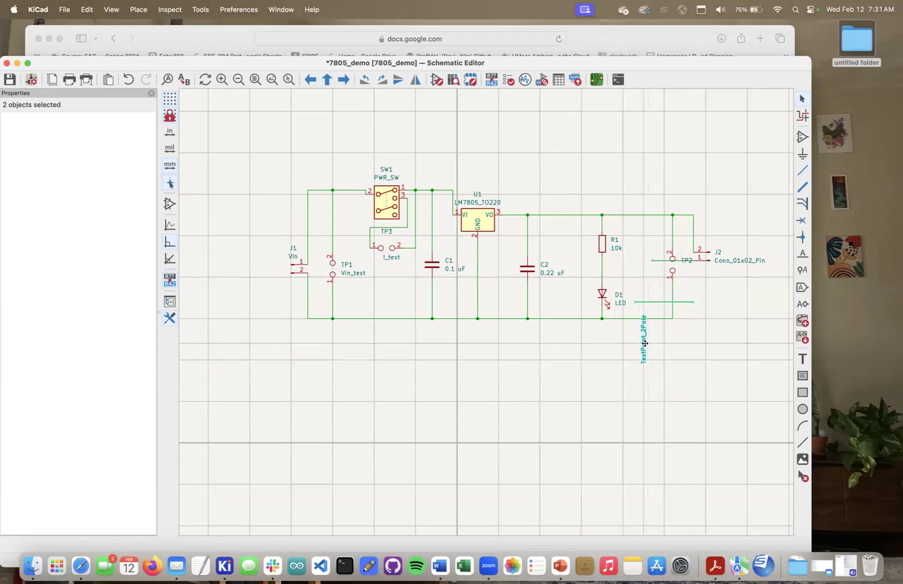
pyautogui.doubleClick(644, 345)
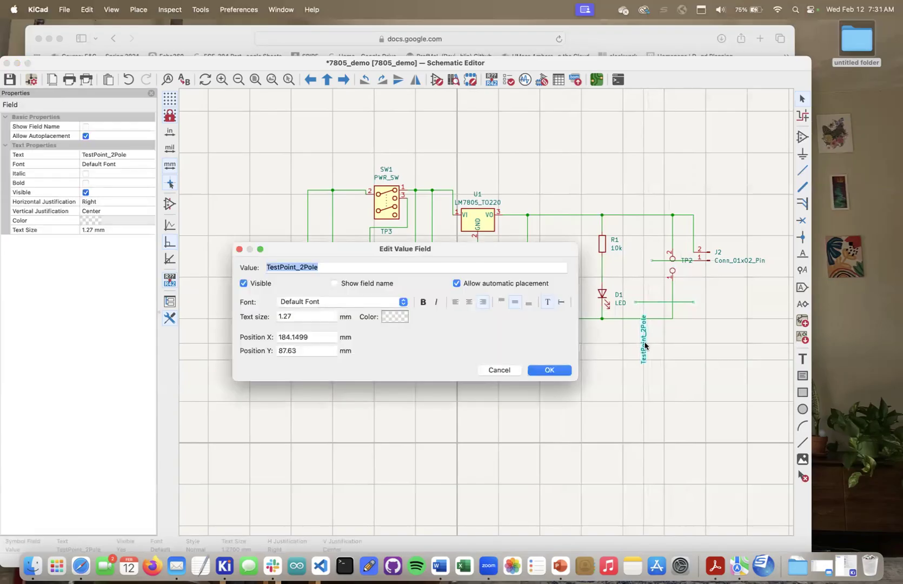
pyautogui.write('5V')
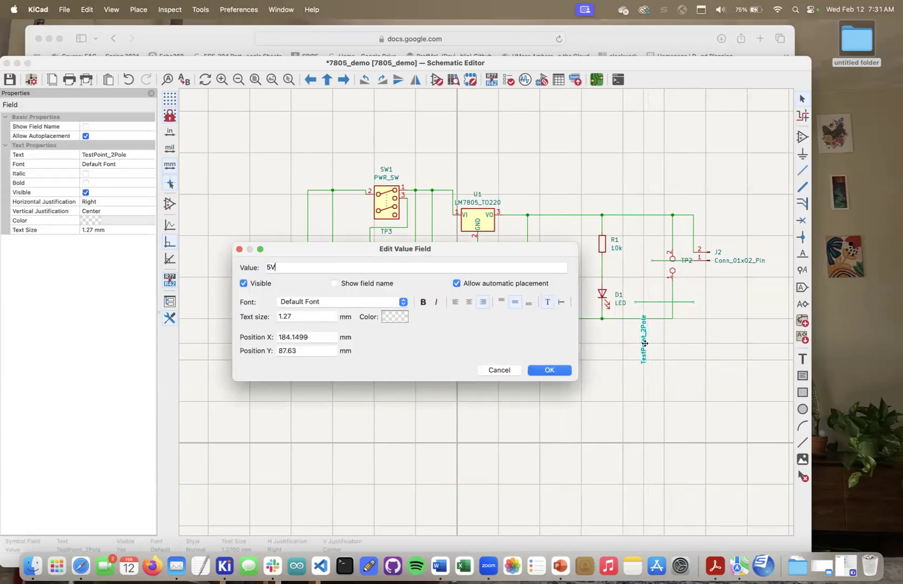
pyautogui.write('_te')
pyautogui.click(536, 373)
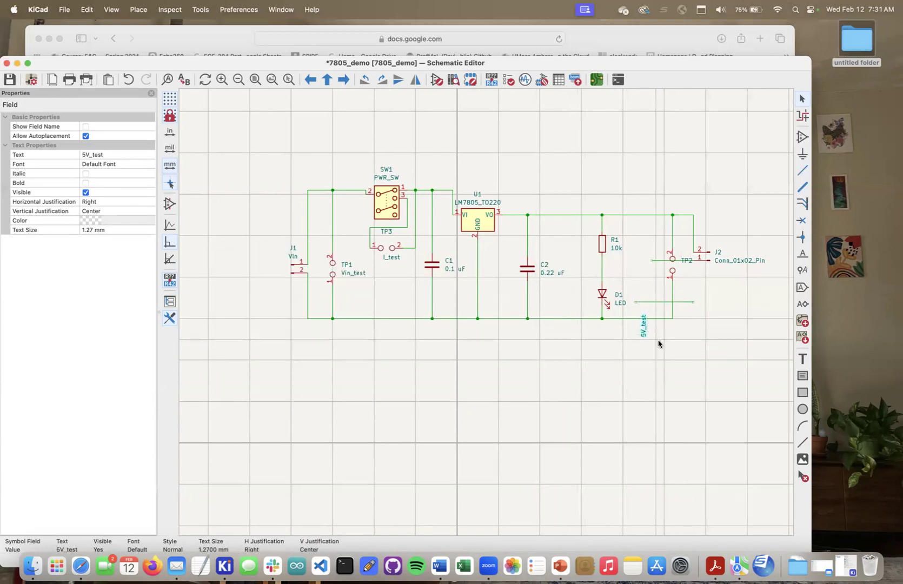
# Delete the two stray horizontal wire segments near TP2, one beside D1 and one crossing the test point
pyautogui.click(662, 301)
pyautogui.press('Delete')
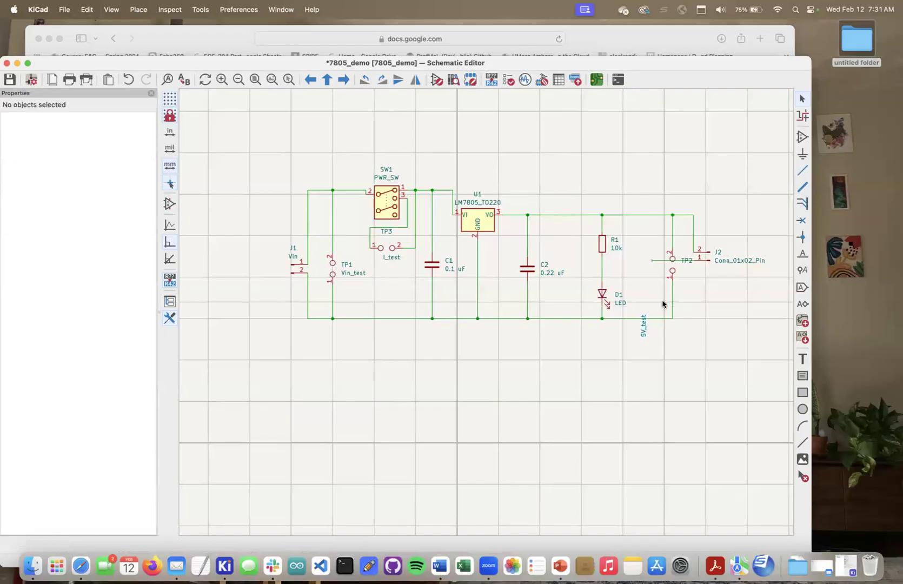
pyautogui.click(657, 261)
pyautogui.press('Delete')
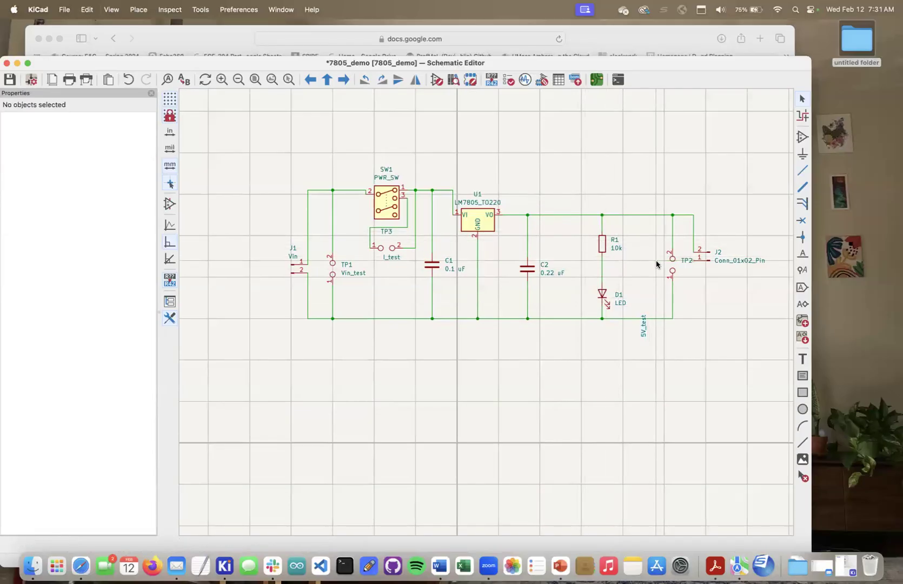
# Move the TP2 reference and its 5V_test value text to the left side of the test point symbol
pyautogui.click(685, 260)
pyautogui.moveTo(684, 261); pyautogui.dragTo(656, 261)
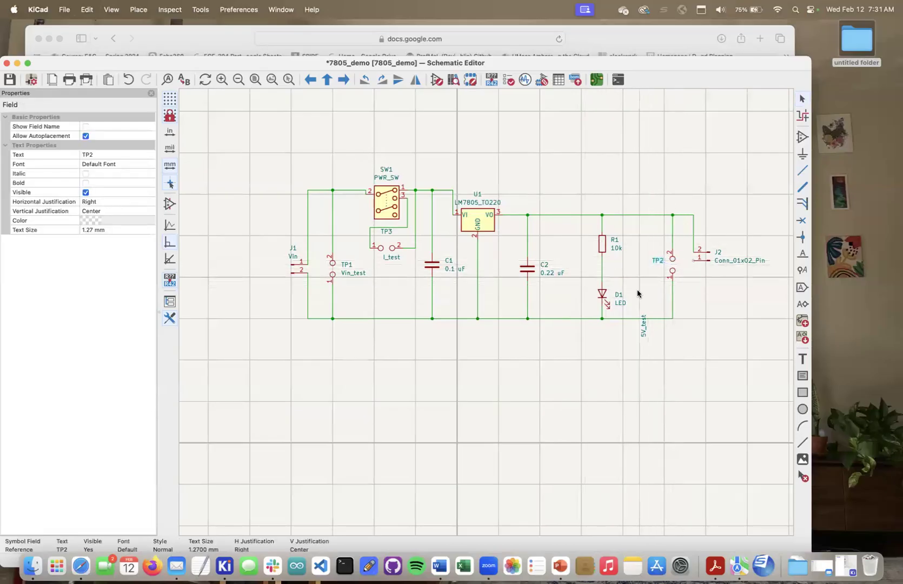
pyautogui.click(643, 327)
pyautogui.moveTo(642, 323); pyautogui.dragTo(655, 269)
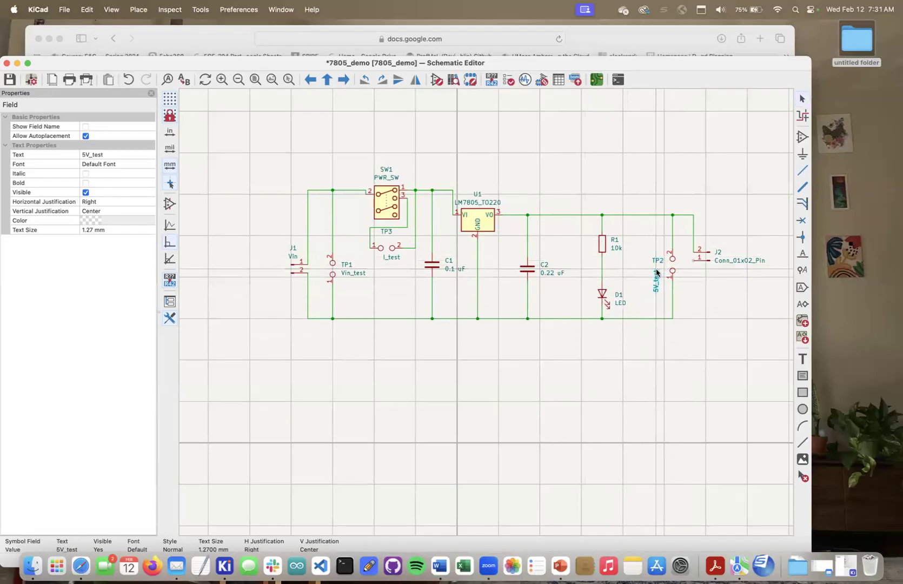
# Change the value of connector J2 to 5V out
pyautogui.doubleClick(732, 260)
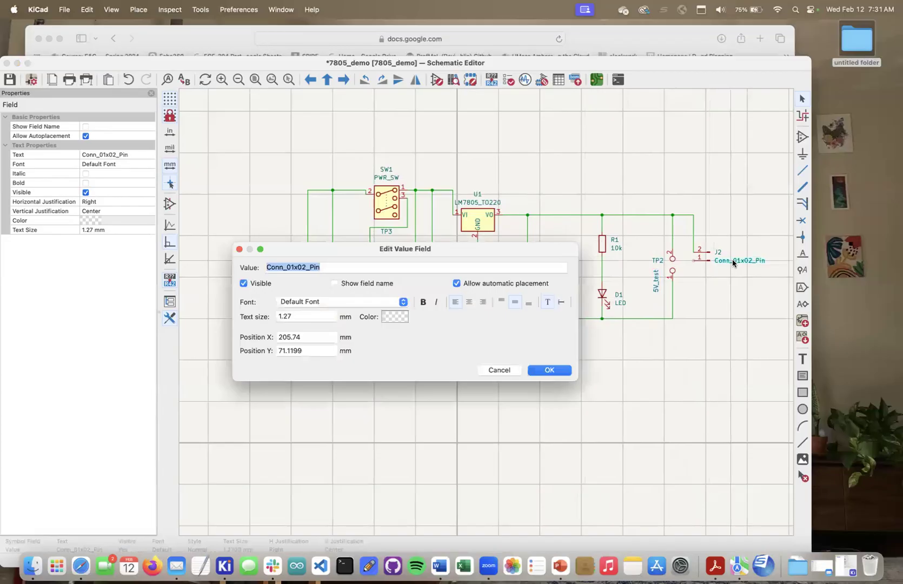
pyautogui.write('5V out')
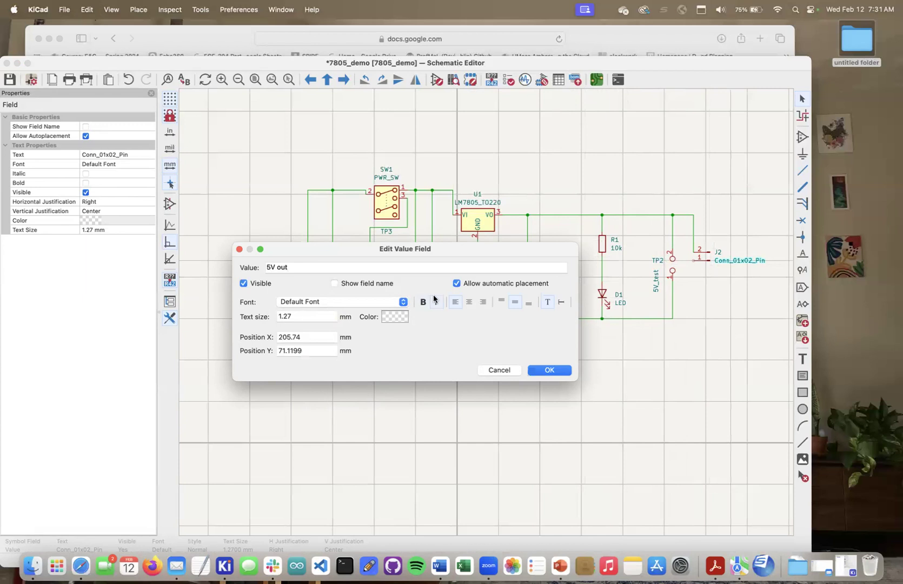
pyautogui.click(558, 370)
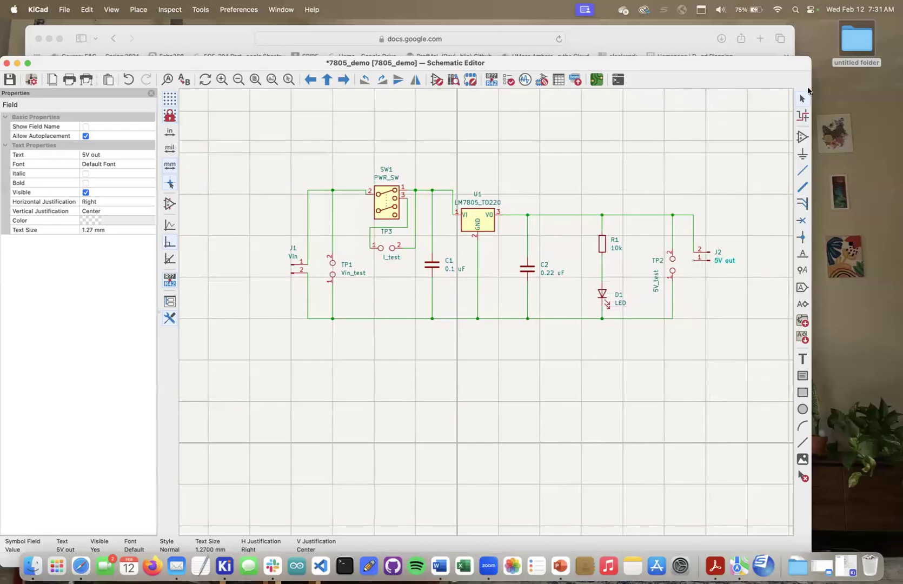
# Wire J2 pin 1 down to the lower wire at TP2, then exit wire drawing
pyautogui.click(802, 170)
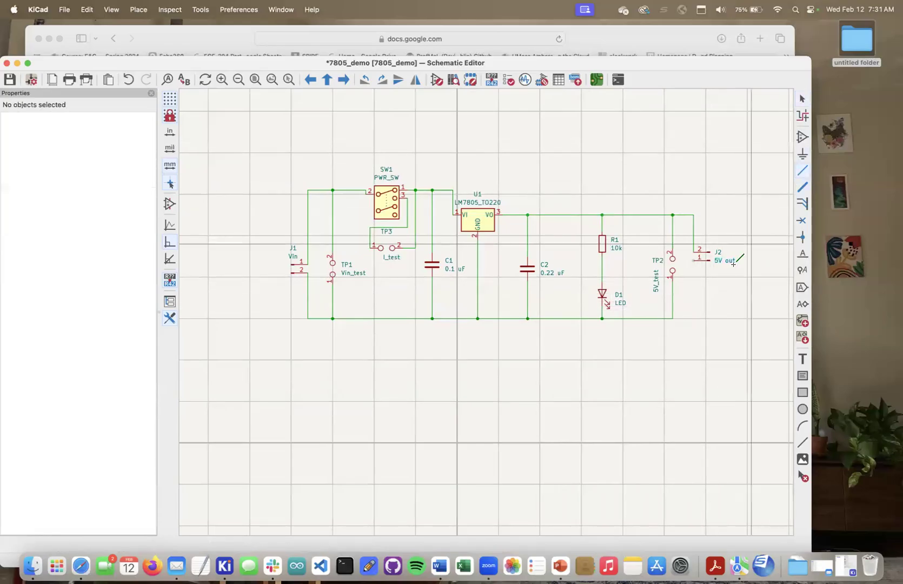
pyautogui.click(696, 273)
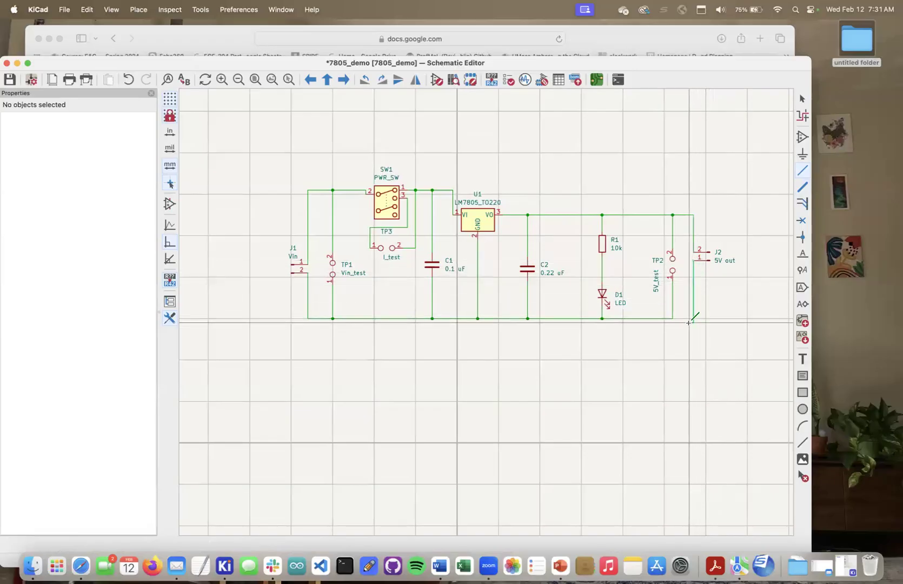
pyautogui.click(672, 318)
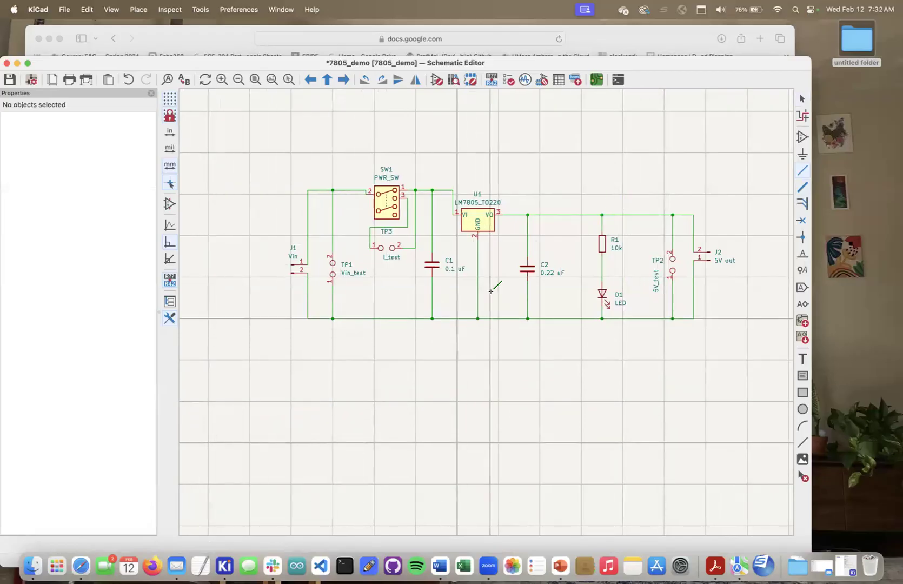
pyautogui.click(479, 214)
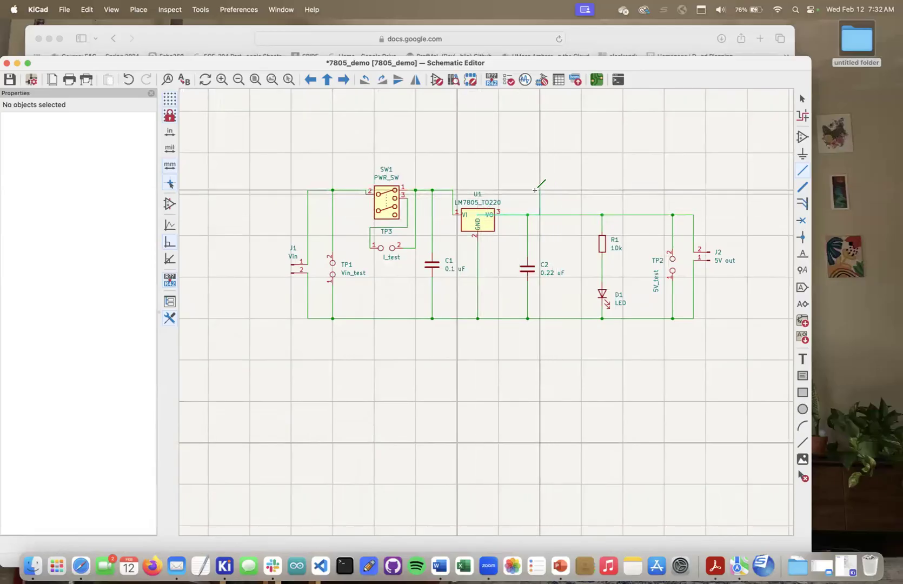
pyautogui.press('Escape')
pyautogui.click(802, 97)
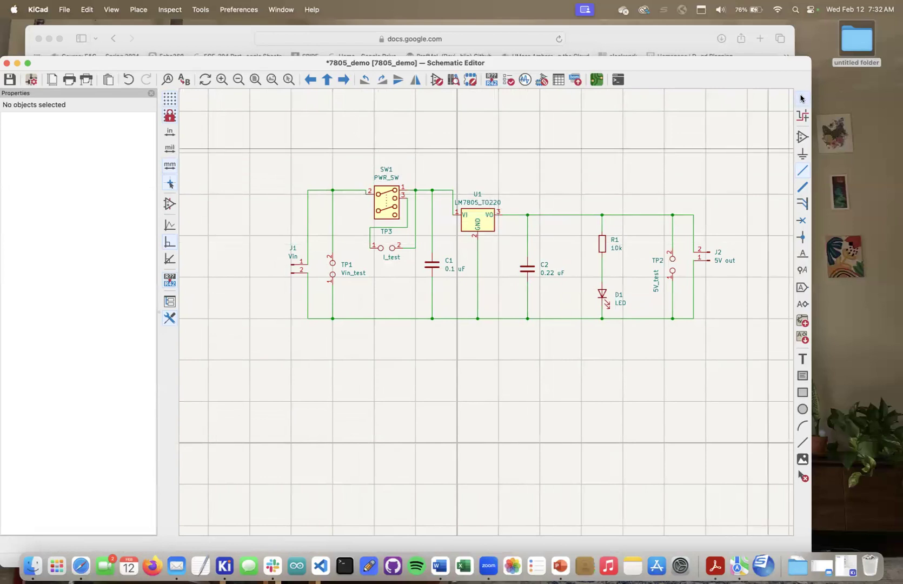
# Move resistor R1 down closer to LED D1, and raise regulator U1 so its input pin lines up with the SW1 output wire
pyautogui.click(602, 243)
pyautogui.moveTo(602, 244); pyautogui.dragTo(602, 254)
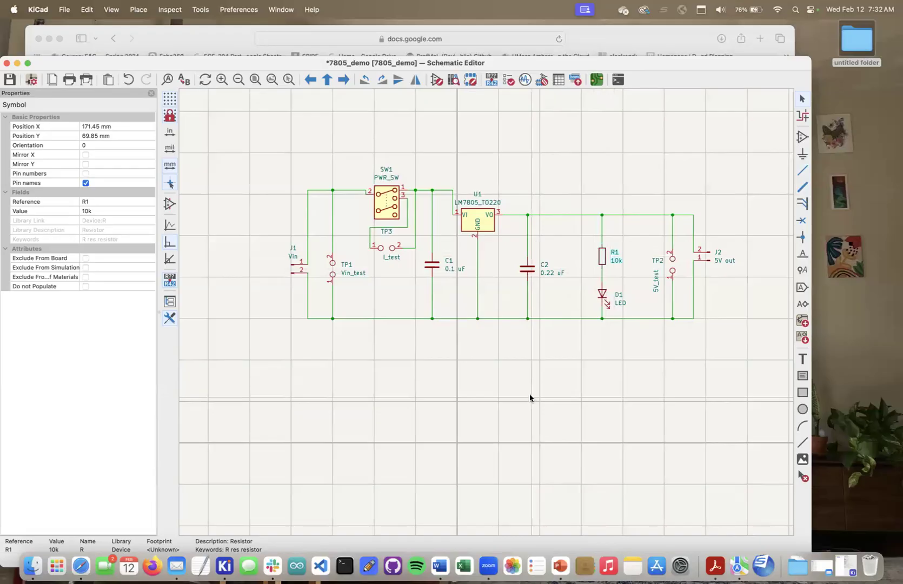
pyautogui.click(477, 214)
pyautogui.moveTo(478, 214); pyautogui.dragTo(484, 191)
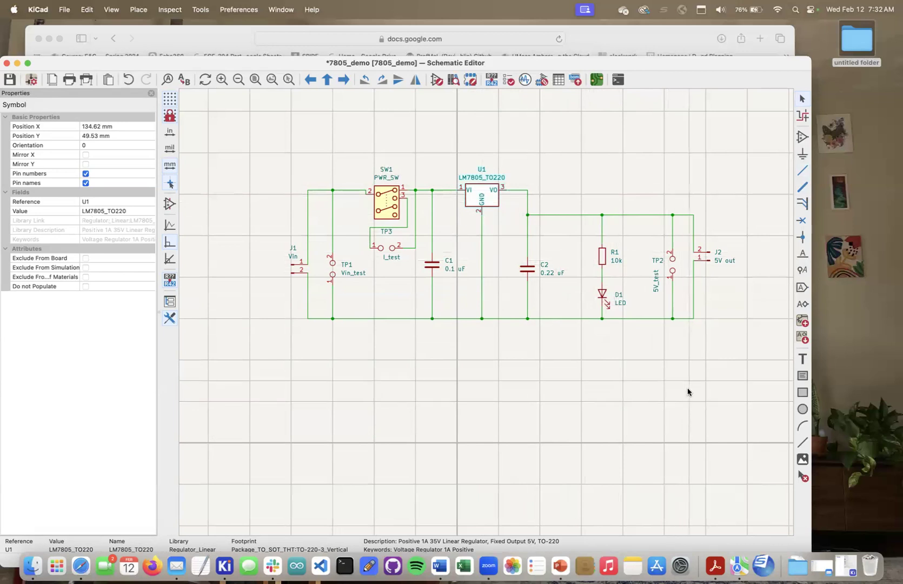
# Raise the output wire segments between C2 and J2 so they form one straight line with U1 pin 3
pyautogui.click(629, 214)
pyautogui.moveTo(629, 215); pyautogui.dragTo(527, 190)
pyautogui.click(566, 213)
pyautogui.click(566, 214)
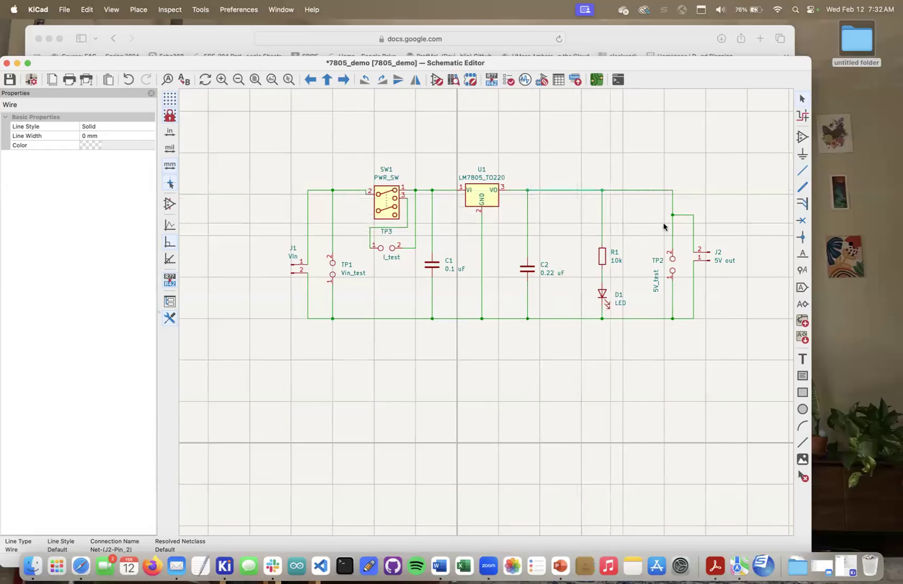
pyautogui.click(681, 214)
pyautogui.doubleClick(681, 214)
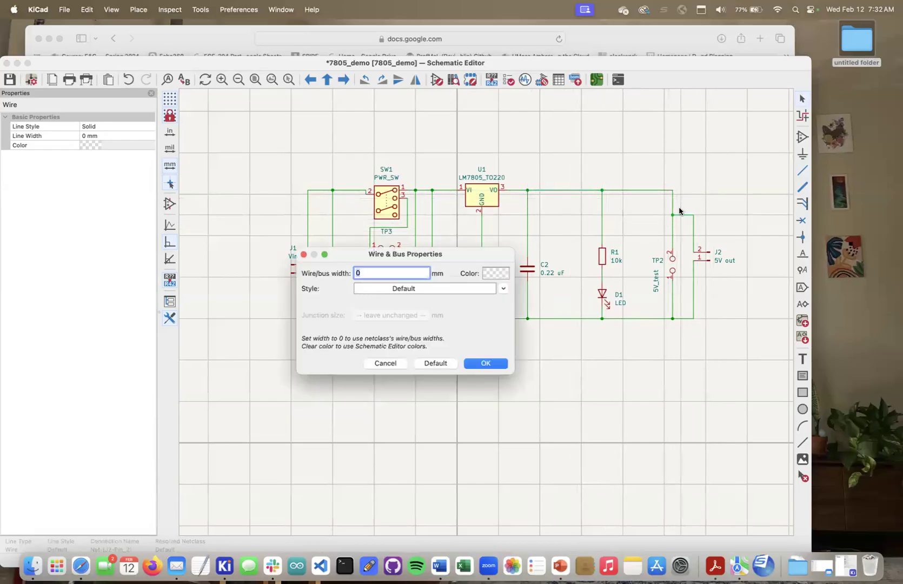
pyautogui.click(386, 363)
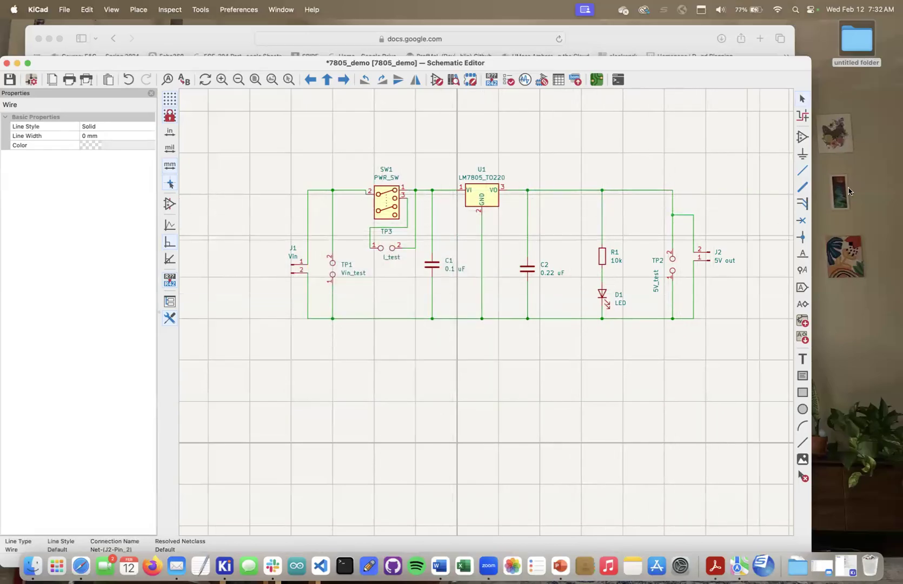
pyautogui.moveTo(682, 215); pyautogui.dragTo(693, 189)
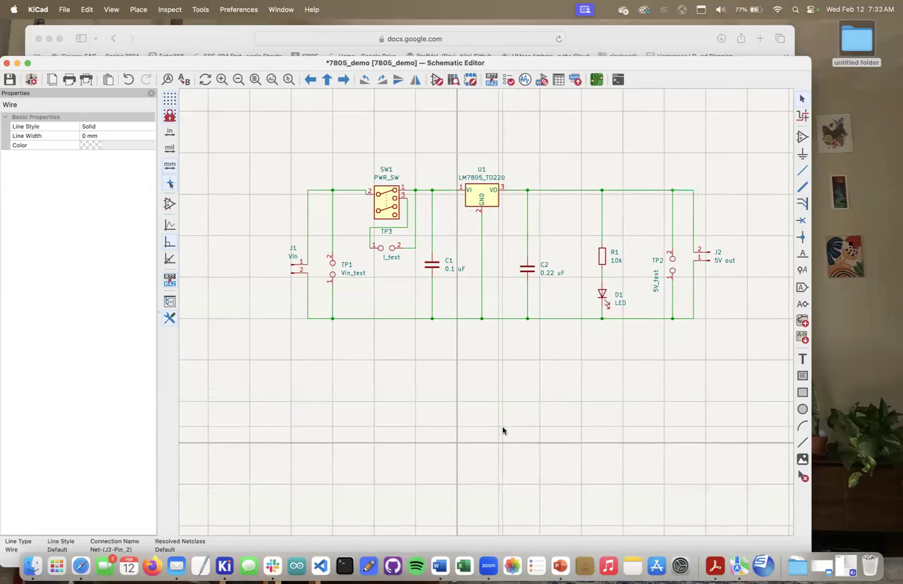
# Frame the whole circuit with a rectangle about 142 mm wide and 55 mm high, and discard the extra rectangle started
pyautogui.moveTo(572, 422); pyautogui.dragTo(503, 417, button='middle')
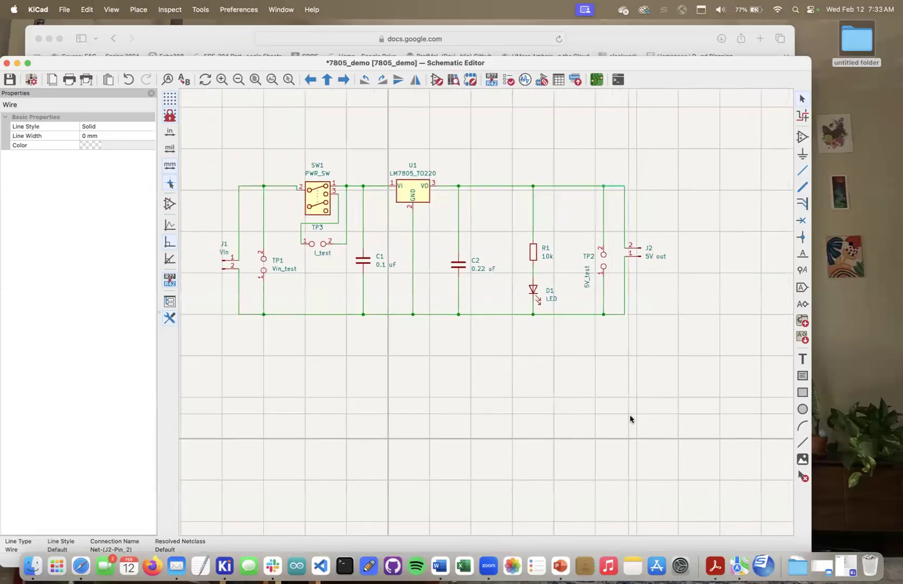
pyautogui.click(802, 391)
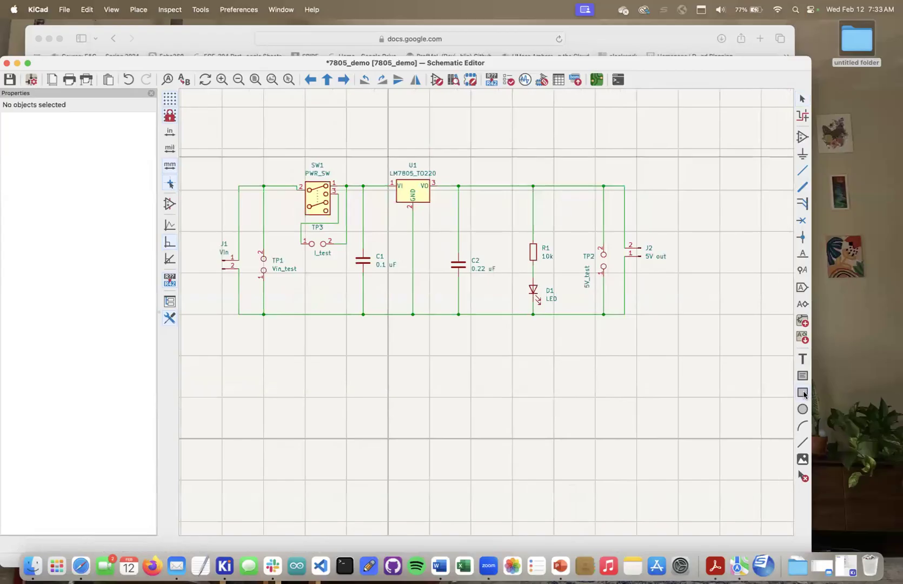
pyautogui.click(198, 147)
pyautogui.moveTo(446, 201); pyautogui.dragTo(684, 331)
pyautogui.click(670, 343)
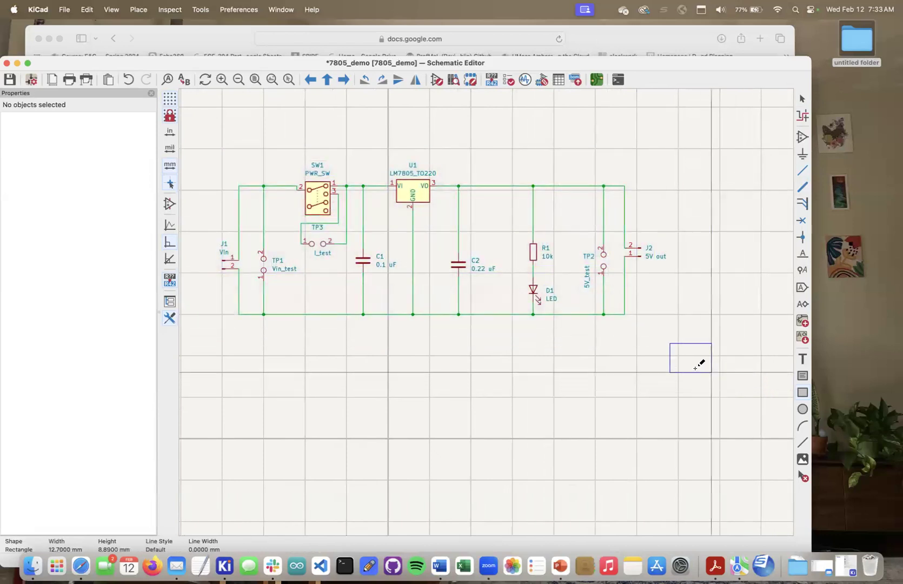
pyautogui.click(206, 165)
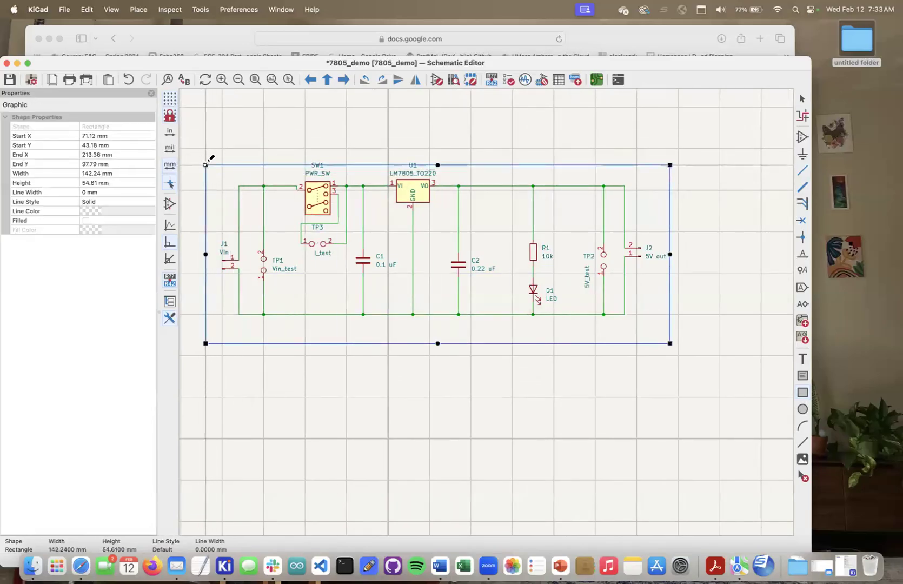
pyautogui.click(241, 137)
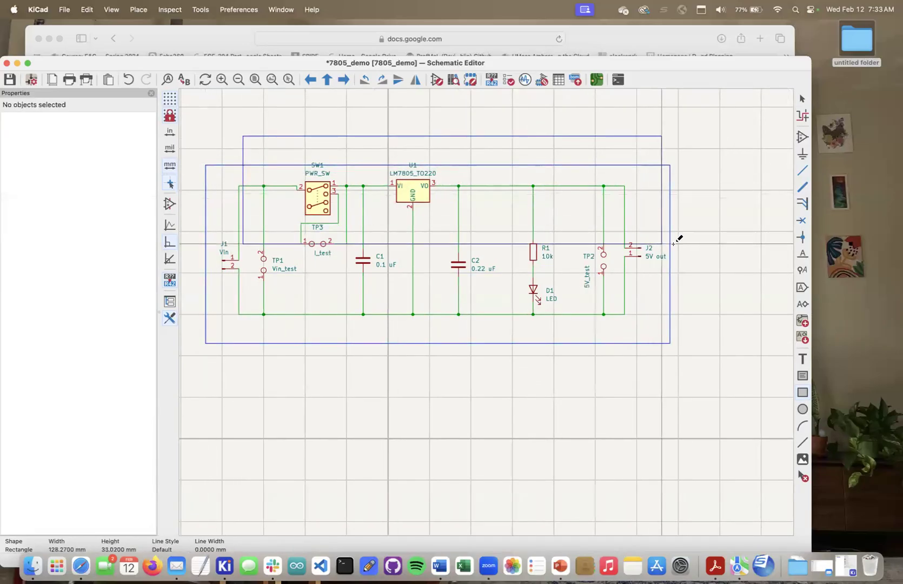
pyautogui.press('Escape')
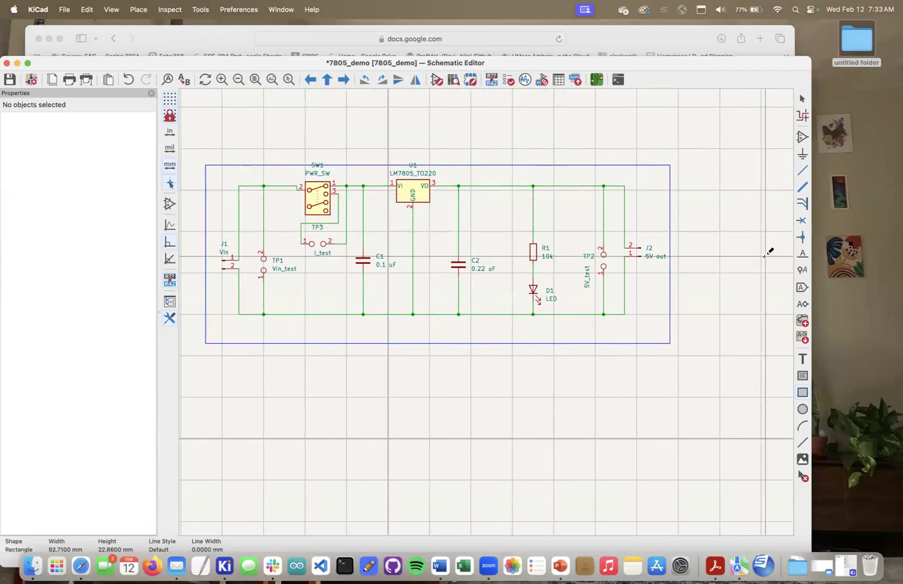
# Add the title text "7805 Voltage Regulator Circuit for ECE-304 Spring 2025" just above the upper-left part of the frame
pyautogui.click(801, 358)
pyautogui.click(787, 348)
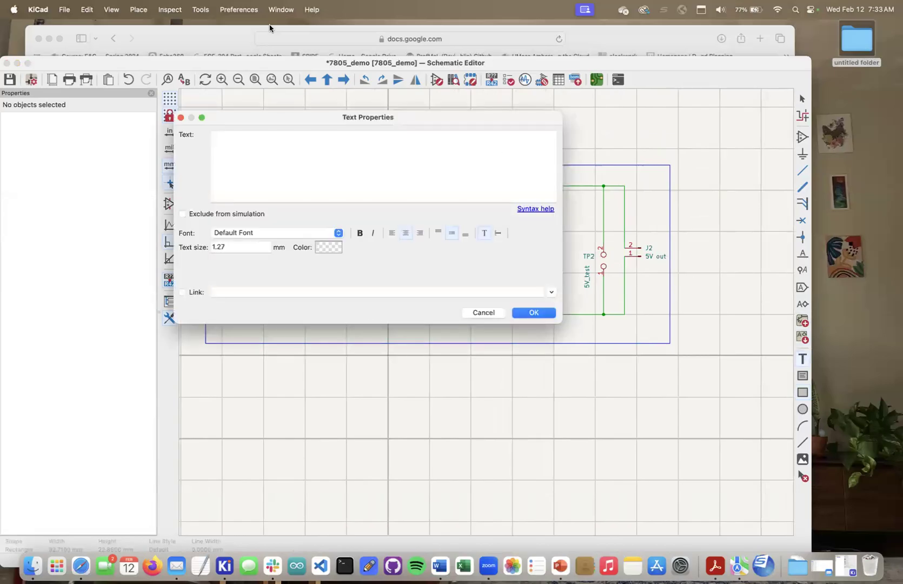
pyautogui.write('85')
pyautogui.press('BackSpace')
pyautogui.press('BackSpace')
pyautogui.press('BackSpace')
pyautogui.write('7805 Voltage Regulator Circuit for 5')
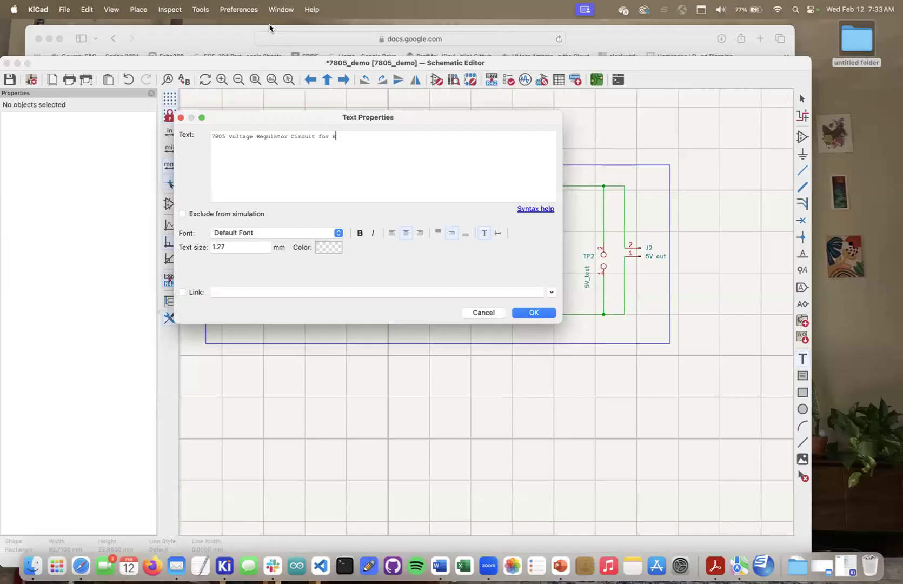
pyautogui.write('CE-304 Spring 20')
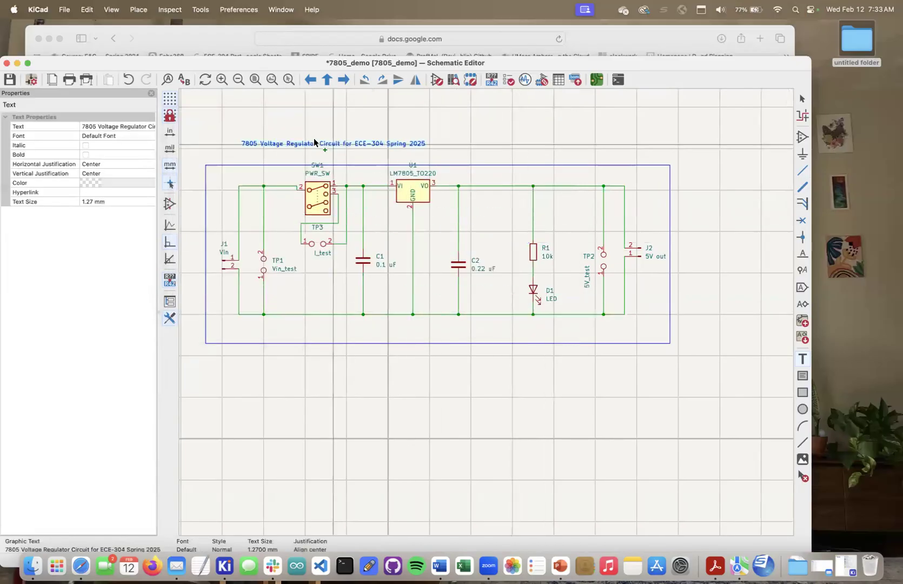
pyautogui.click(304, 151)
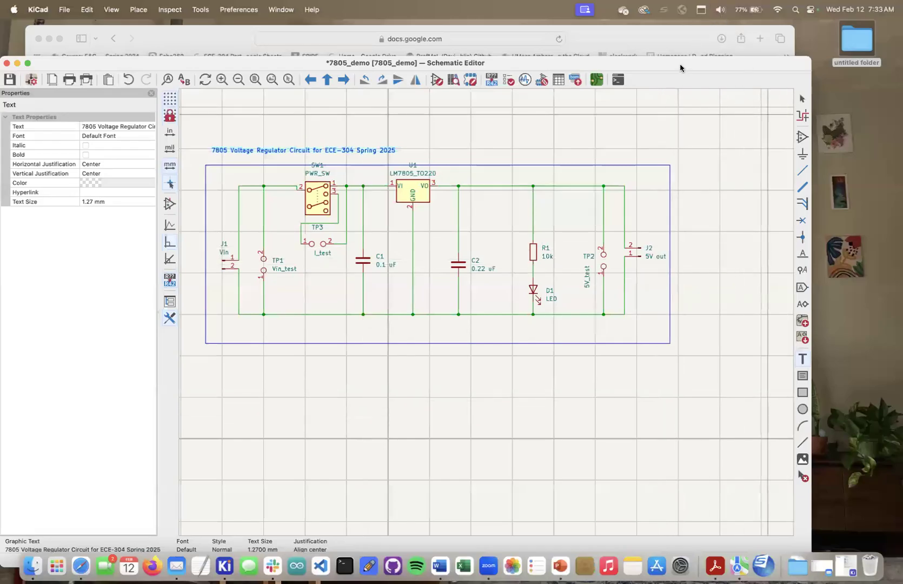
# Shift the editor window slightly upward and exit text placement, discarding the empty text entry
pyautogui.moveTo(678, 63); pyautogui.dragTo(694, 46)
pyautogui.click(703, 418)
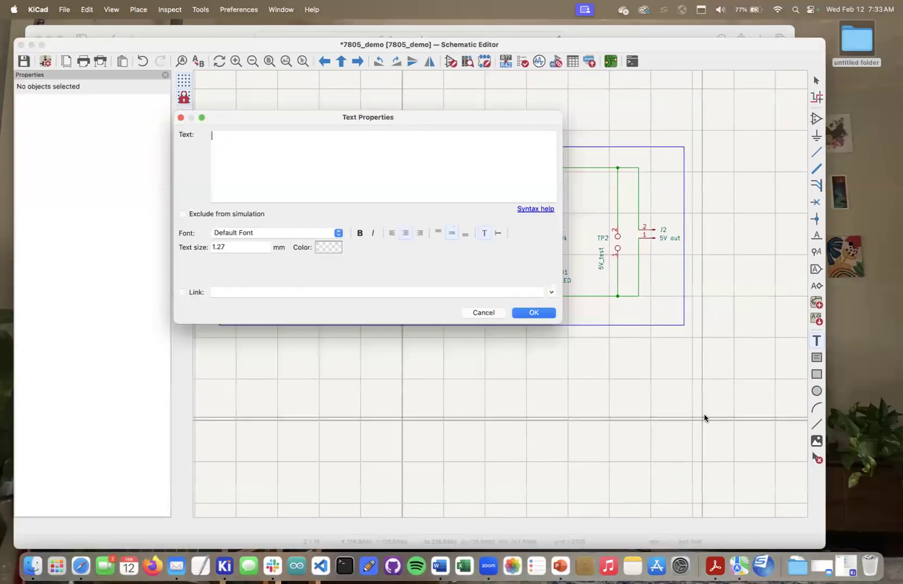
pyautogui.click(489, 310)
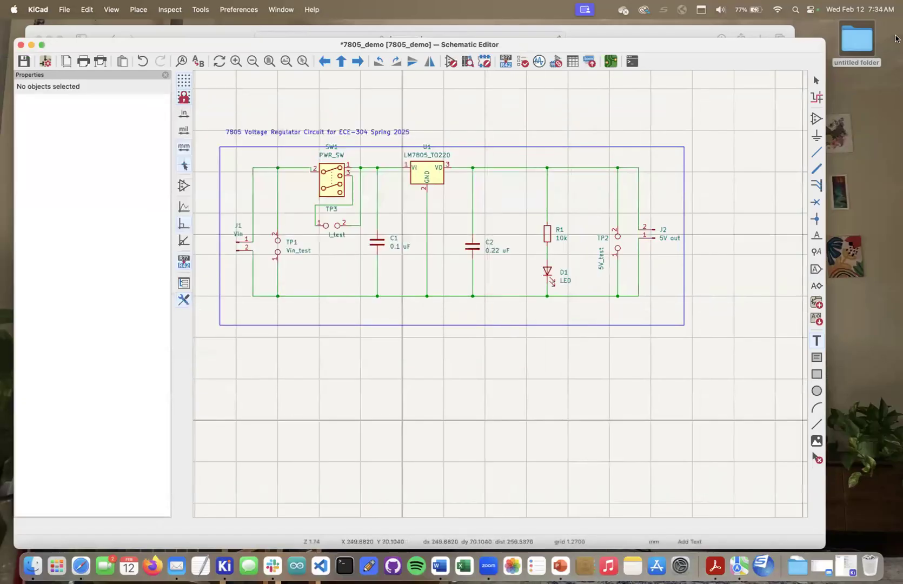
pyautogui.click(815, 80)
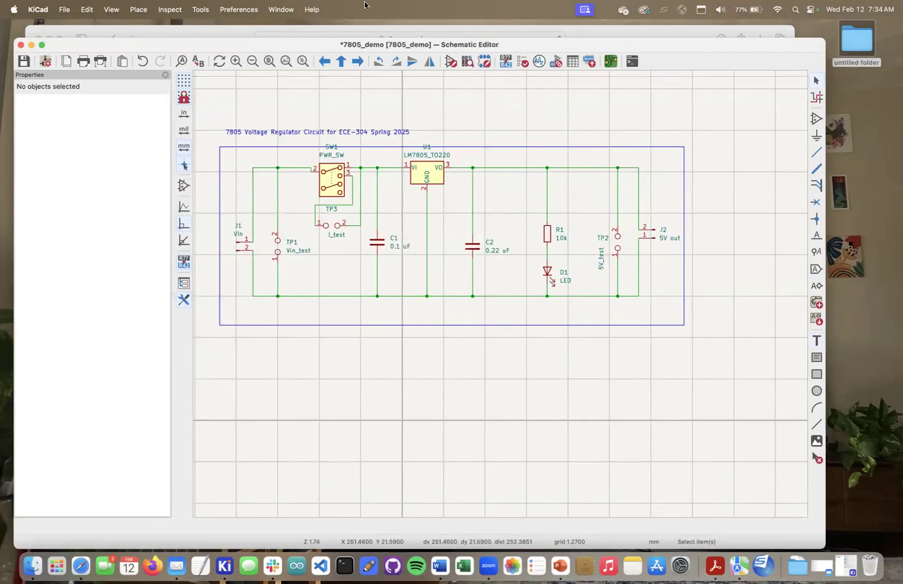
# Run the electrical rules check on the schematic, then close the checker to view the markers
pyautogui.click(161, 9)
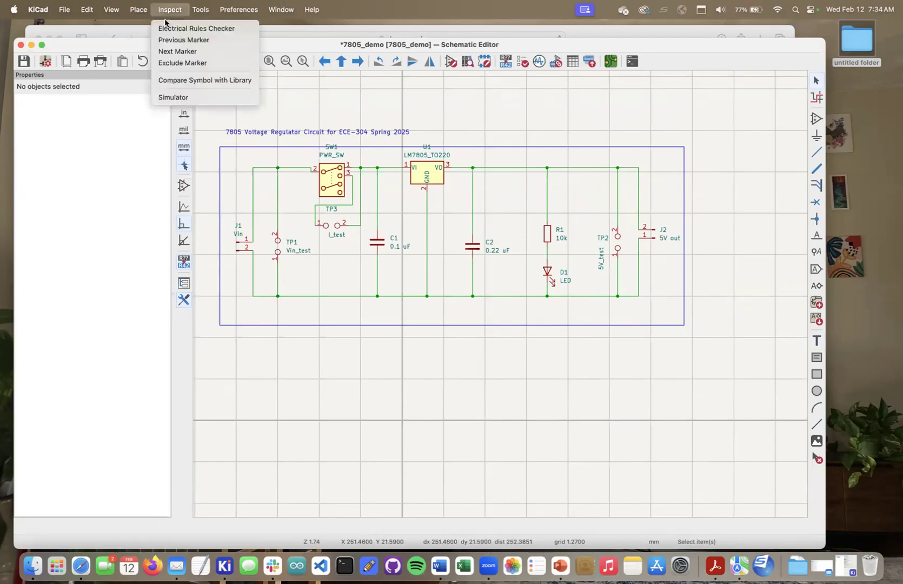
pyautogui.click(166, 29)
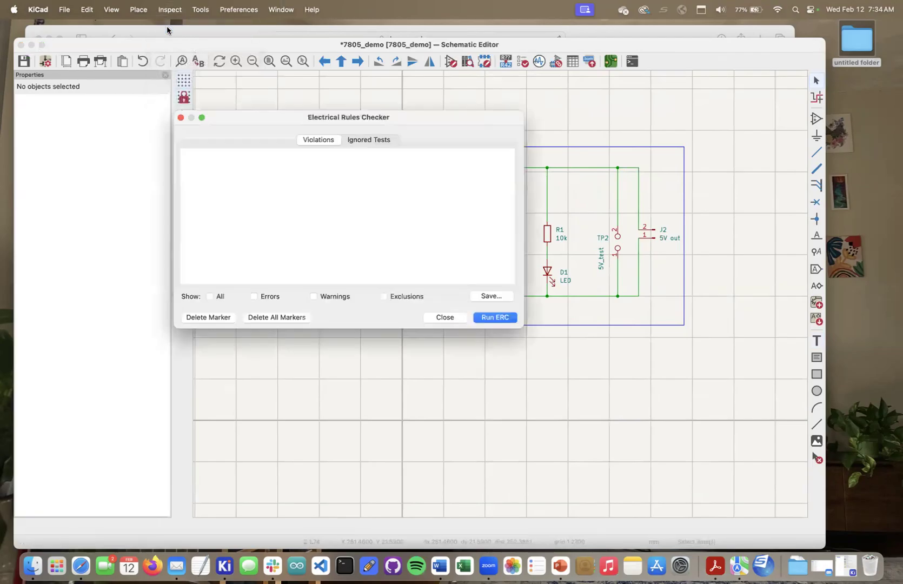
pyautogui.click(498, 314)
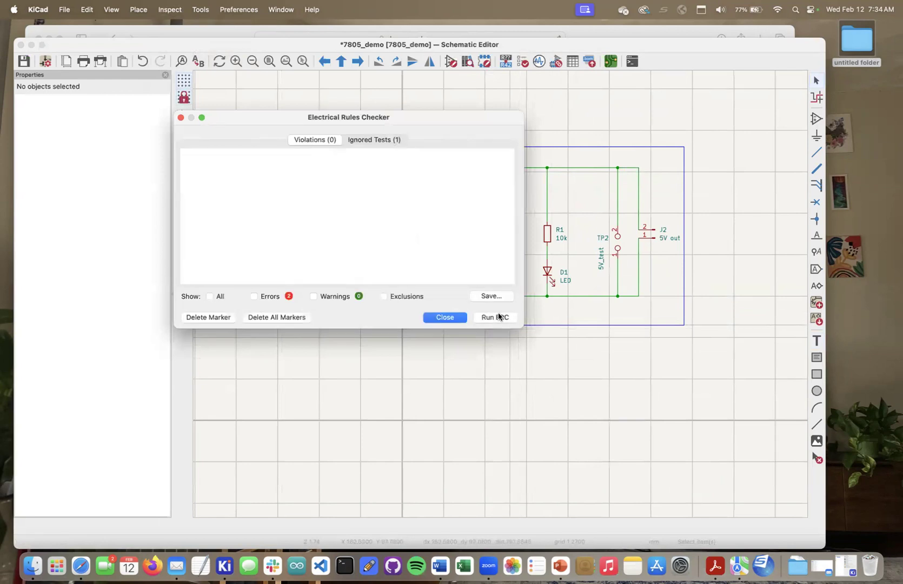
pyautogui.click(436, 319)
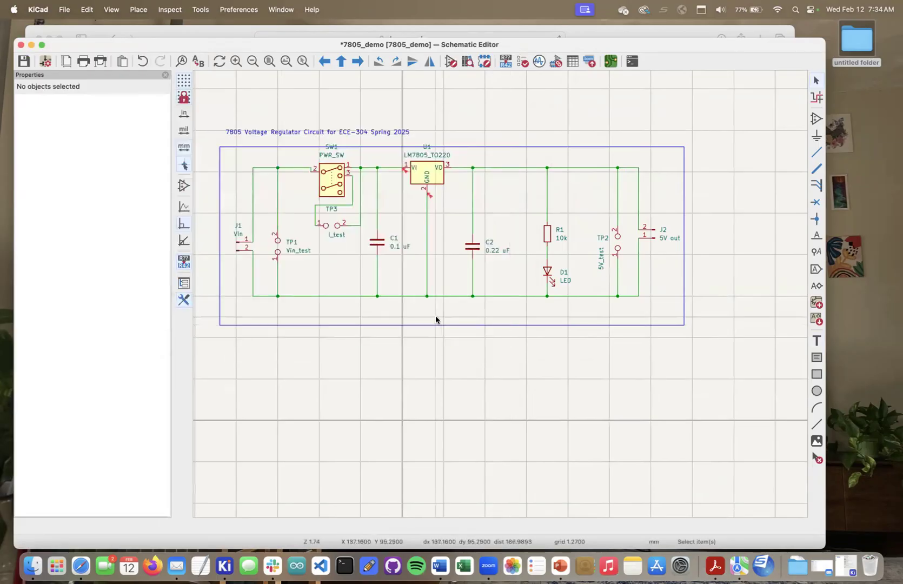
# Delete the vertical wire below J2 pin 1 and rerun the electrical rules check on the broken connection
pyautogui.click(638, 259)
pyautogui.press('Delete')
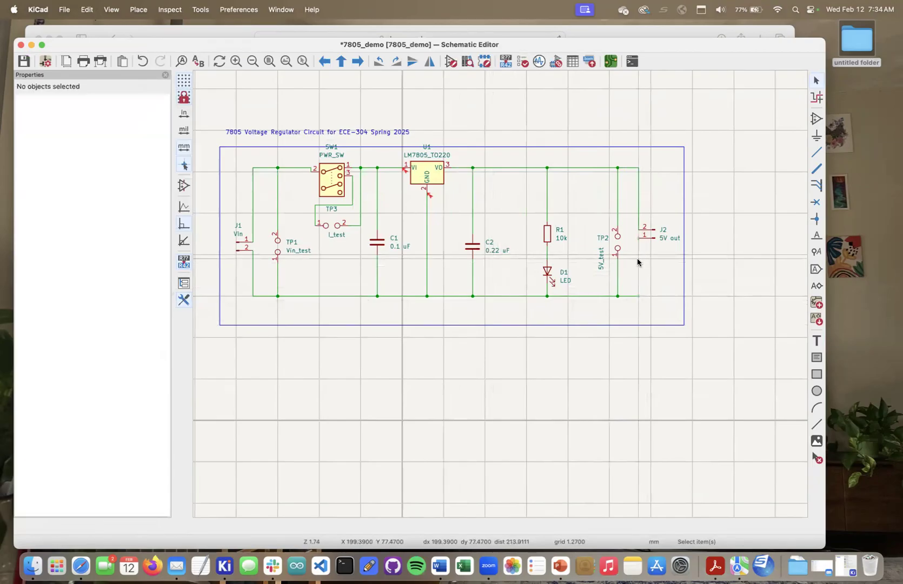
pyautogui.click(166, 12)
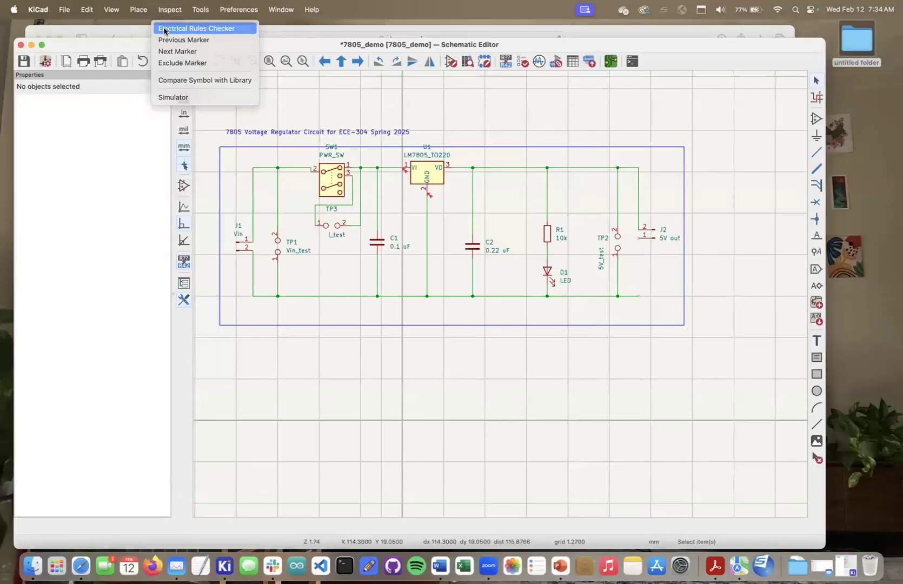
pyautogui.click(164, 29)
pyautogui.click(496, 317)
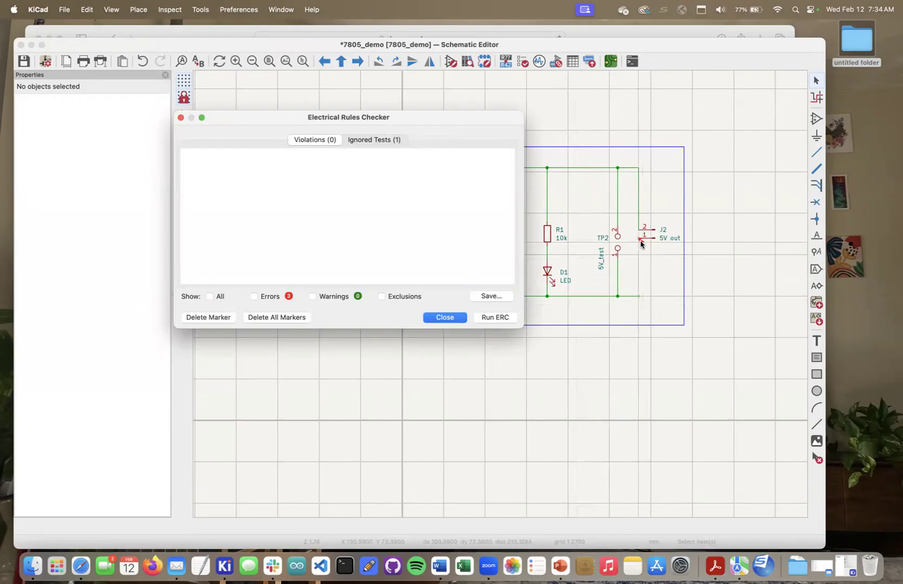
pyautogui.click(445, 318)
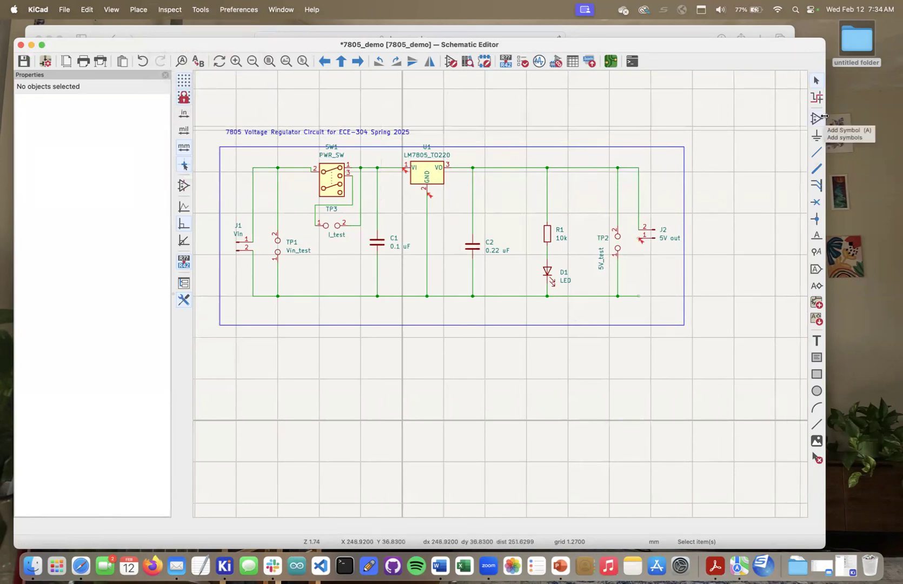
# Redraw the wire from J2 pin 1 down to the end of the lower wire
pyautogui.click(816, 153)
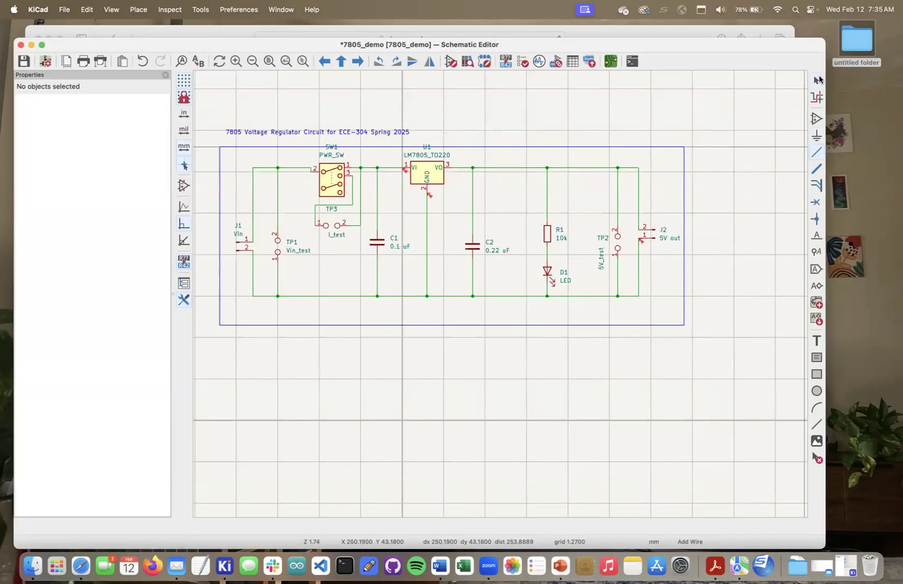
# Place a GND power symbol on the lower wire directly below U1's ground pin
pyautogui.click(816, 136)
pyautogui.write('gnd')
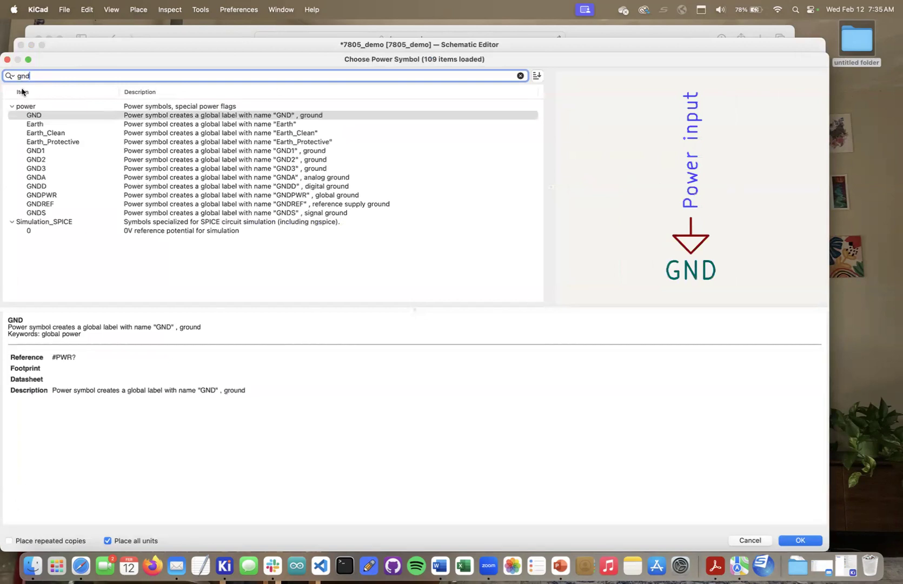
pyautogui.click(27, 116)
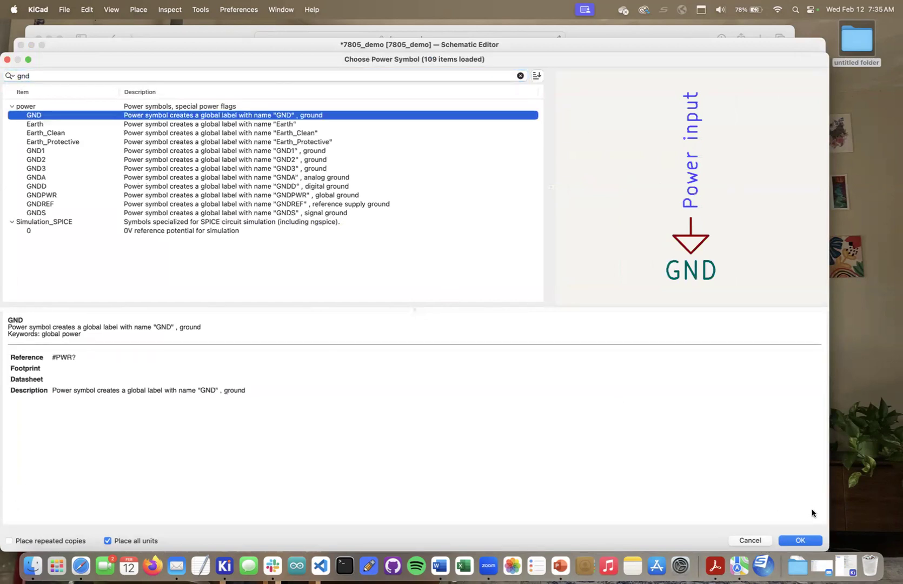
pyautogui.click(805, 540)
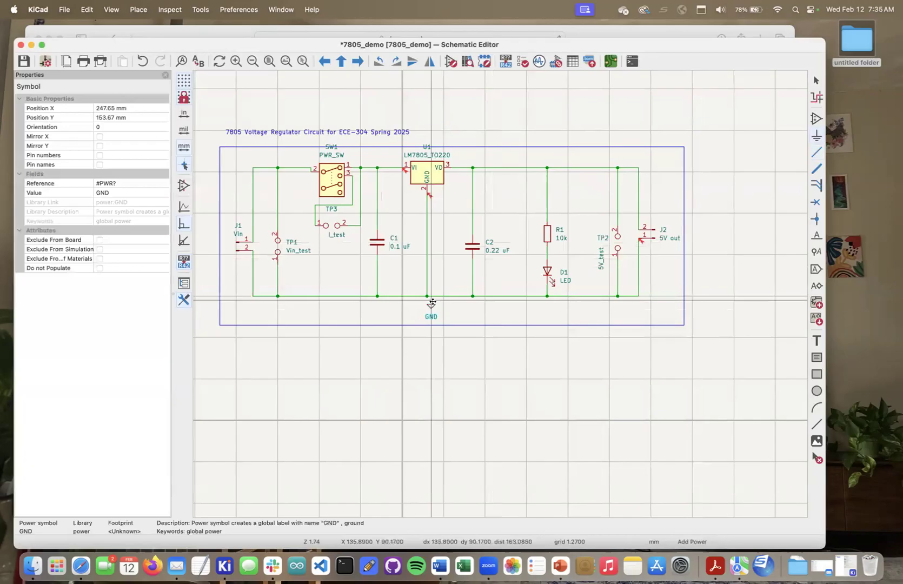
pyautogui.click(427, 296)
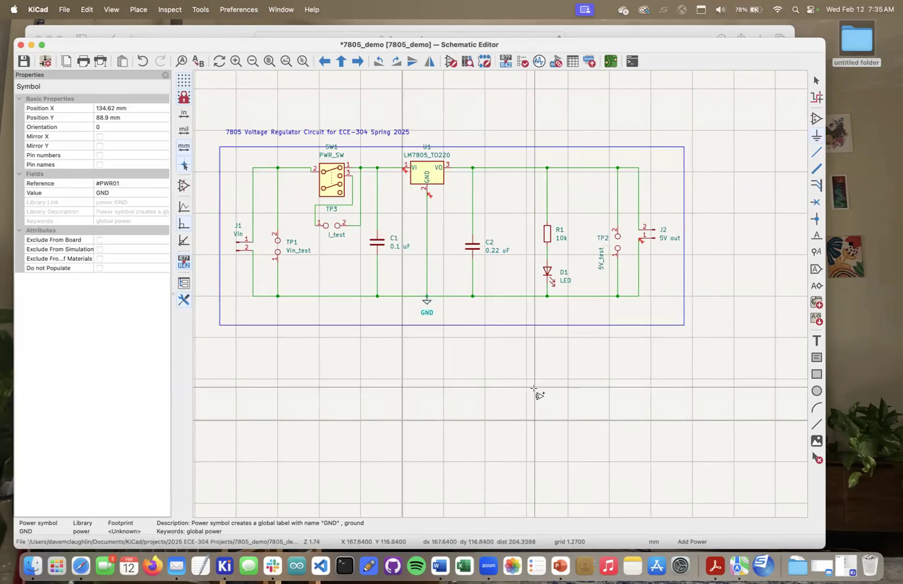
# Rerun the electrical rules check with the GND symbol in place and review the checker's ignored tests
pyautogui.click(175, 10)
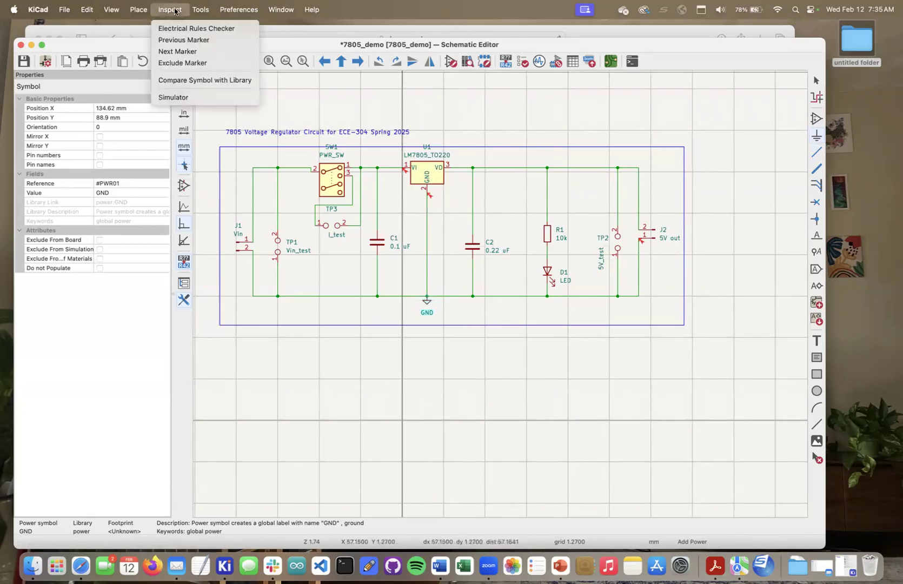
pyautogui.click(186, 28)
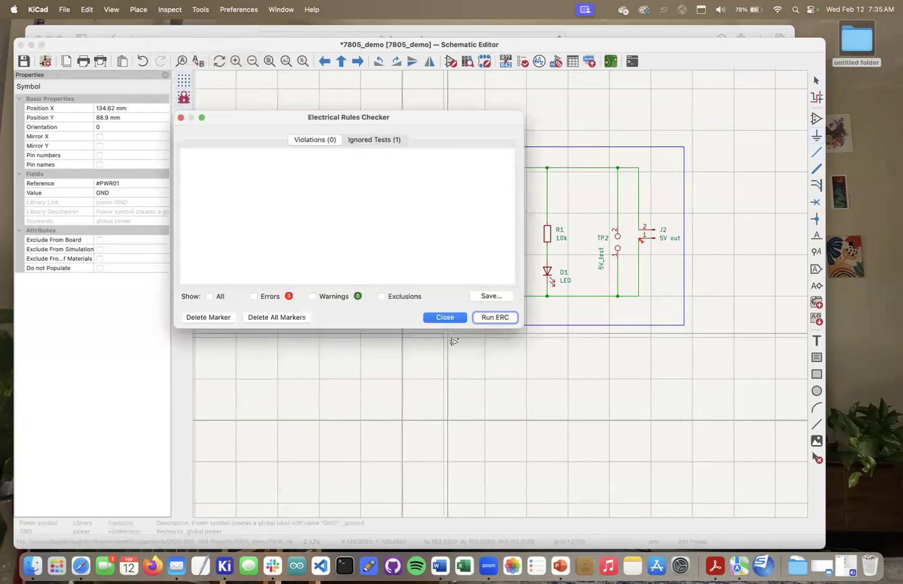
pyautogui.click(484, 317)
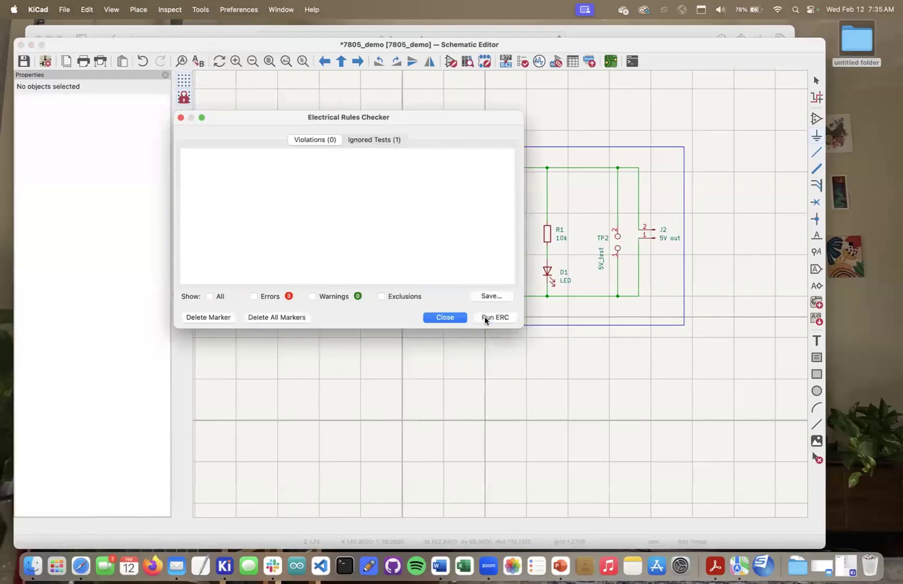
pyautogui.click(446, 317)
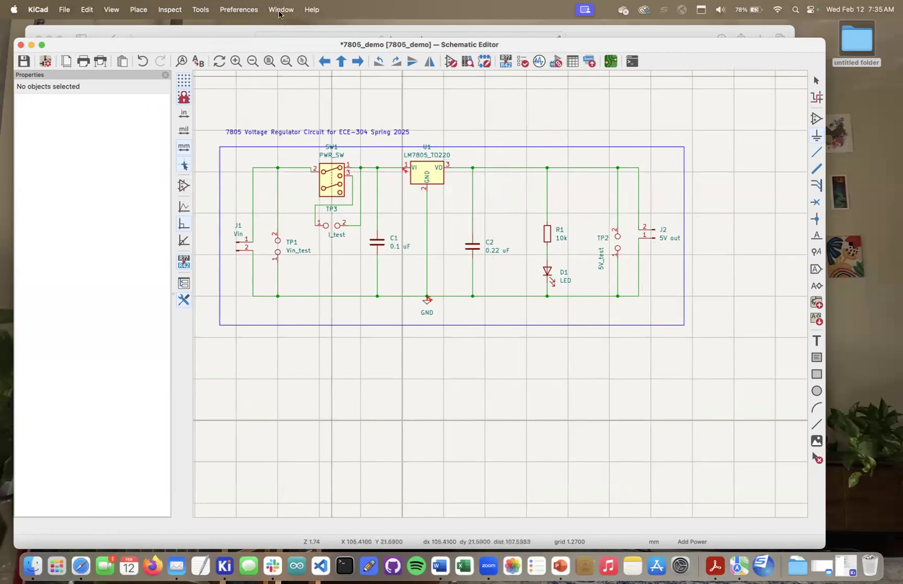
pyautogui.click(174, 9)
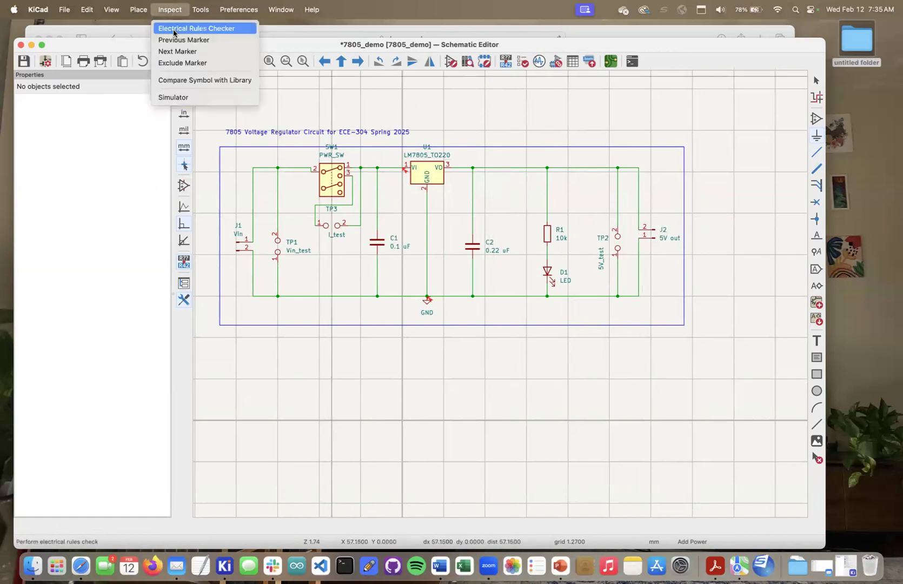
pyautogui.click(174, 32)
pyautogui.click(374, 140)
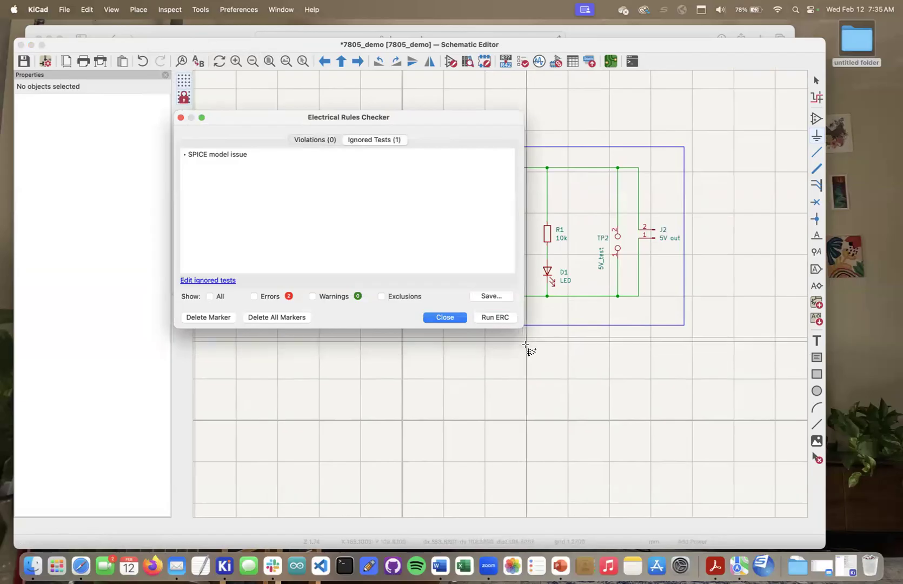
pyautogui.click(437, 316)
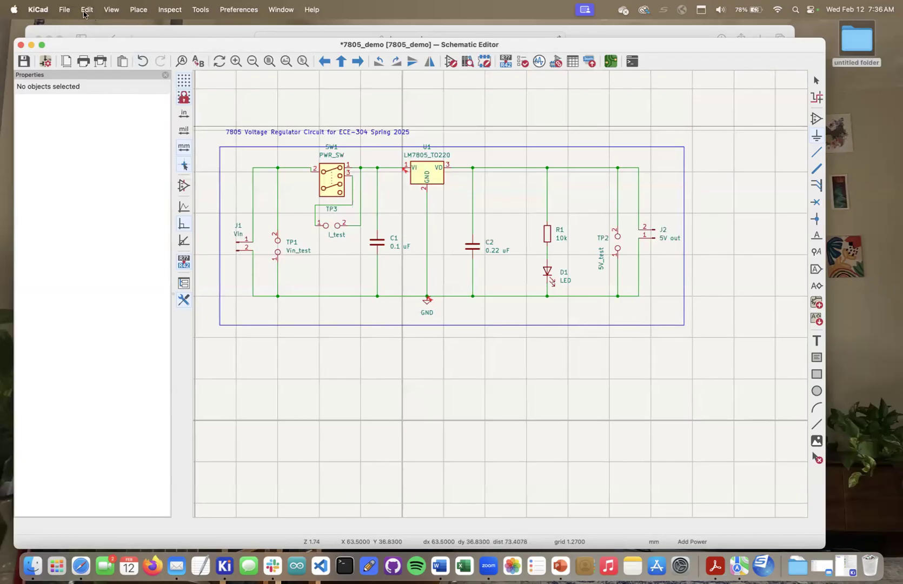
# Print the schematic sheet, sending the output to a PDF file instead of the printer
pyautogui.click(65, 11)
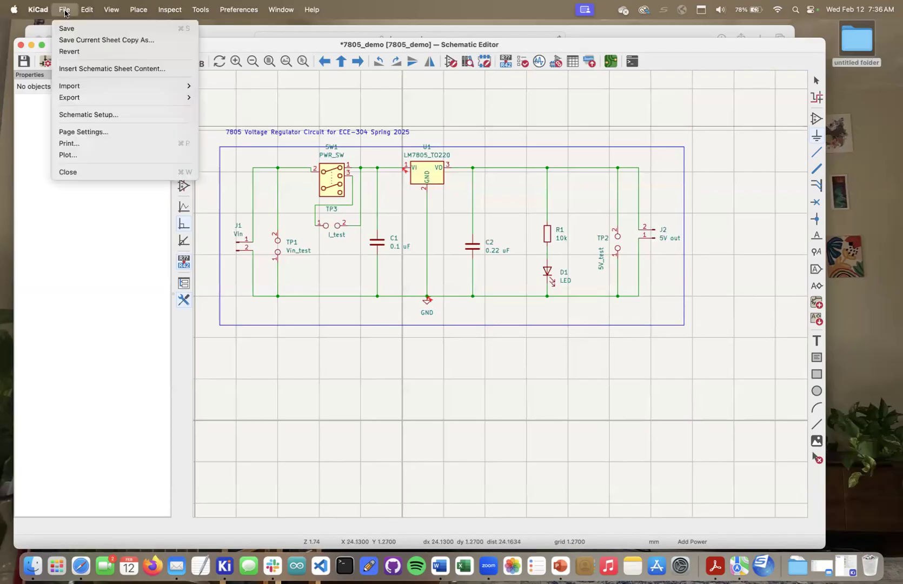
pyautogui.click(79, 144)
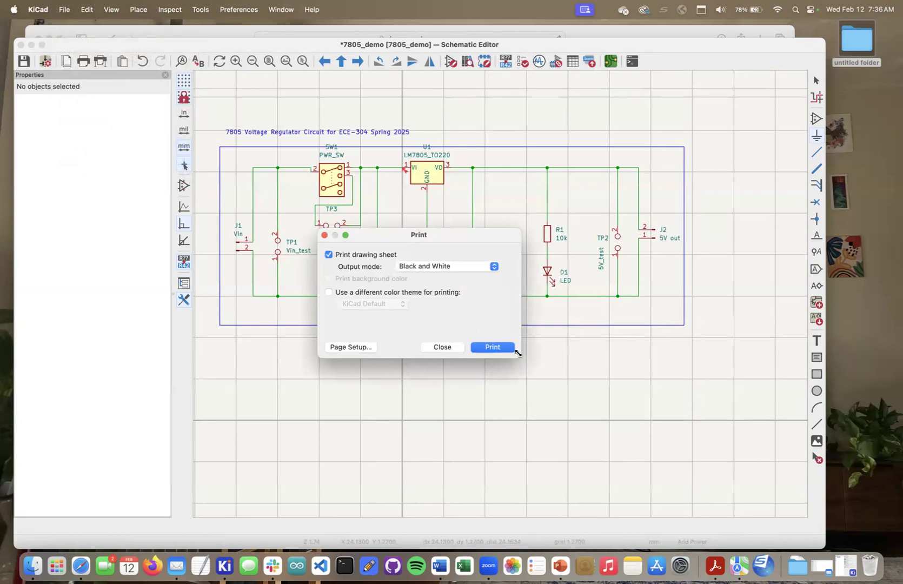
pyautogui.click(493, 347)
pyautogui.moveTo(462, 356); pyautogui.dragTo(387, 136)
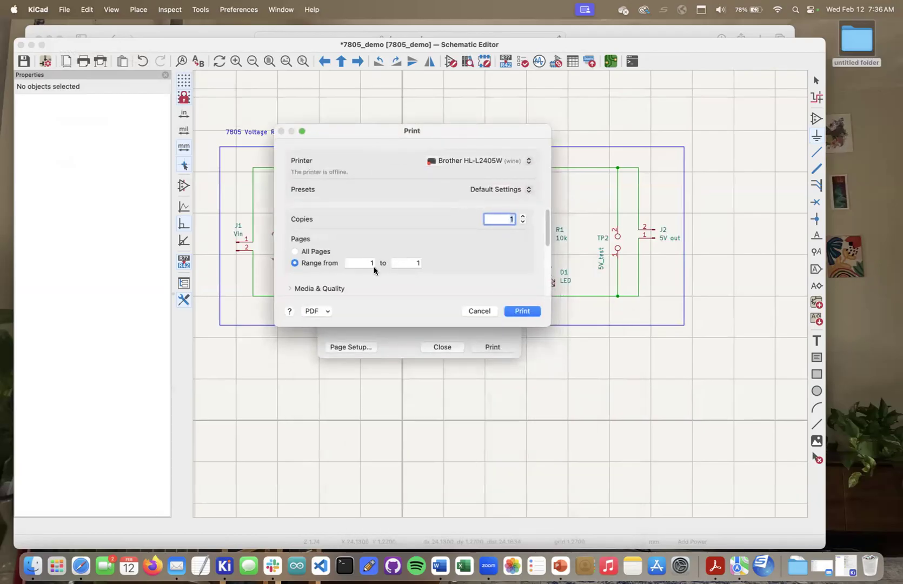
pyautogui.click(309, 312)
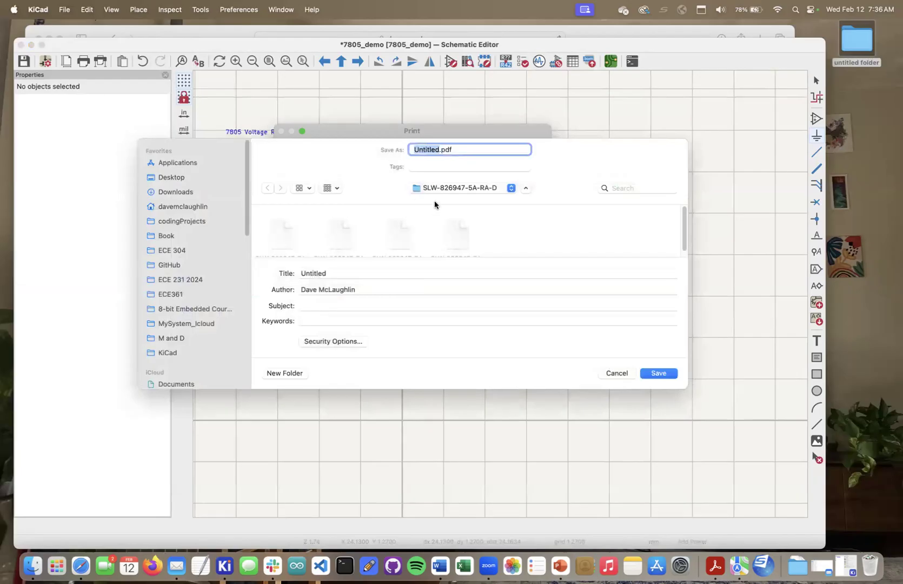
# Save the printed PDF as shematic.pdf in the 7805_demo folder
pyautogui.click(475, 188)
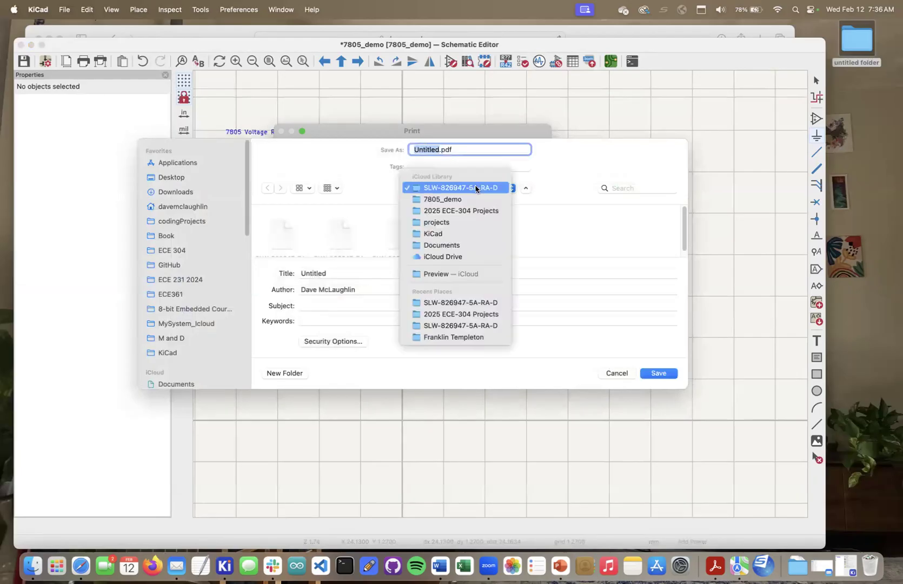
pyautogui.click(448, 200)
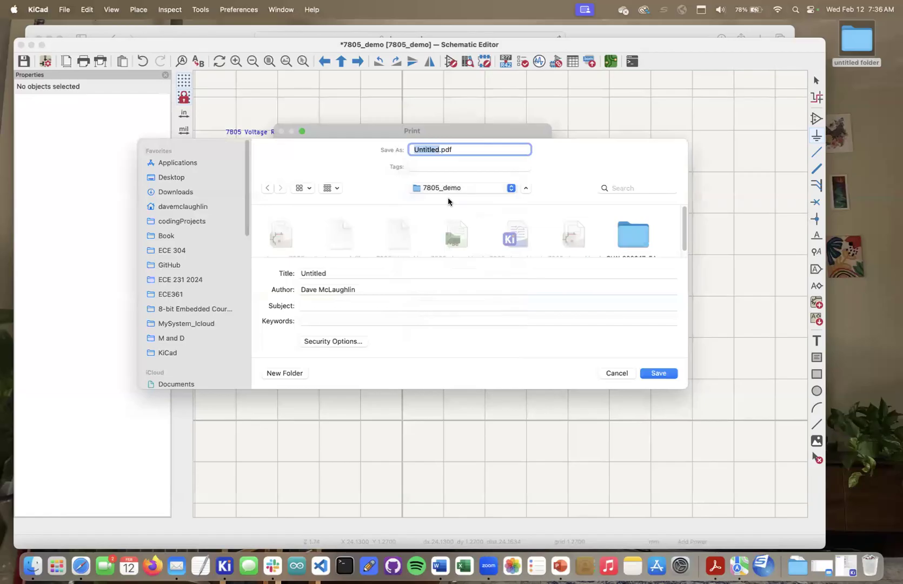
pyautogui.write('shematri')
pyautogui.press('BackSpace')
pyautogui.press('BackSpace')
pyautogui.press('BackSpace')
pyautogui.press('BackSpace')
pyautogui.press('BackSpace')
pyautogui.press('BackSpace')
pyautogui.write('emactic')
pyautogui.click(658, 373)
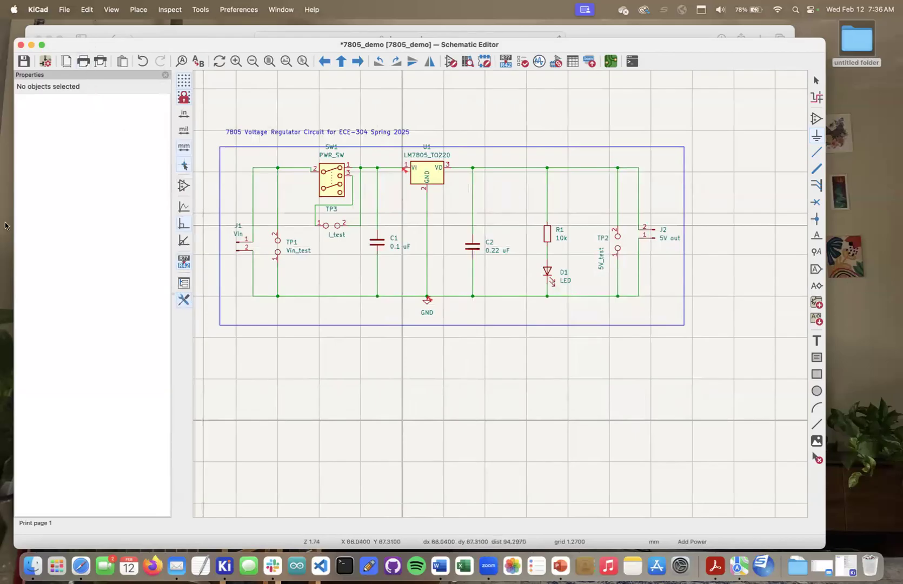
# Switch to Finder and open the 7805_demo folder under KiCad, projects, 2025 ECE-304 Projects
pyautogui.click(34, 563)
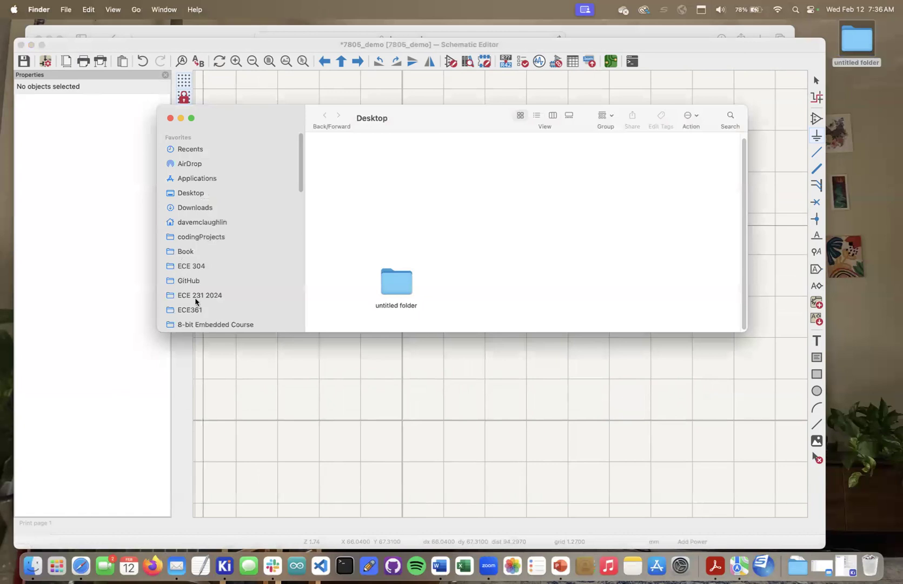
pyautogui.scroll(-5, 196, 301)
pyautogui.click(190, 230)
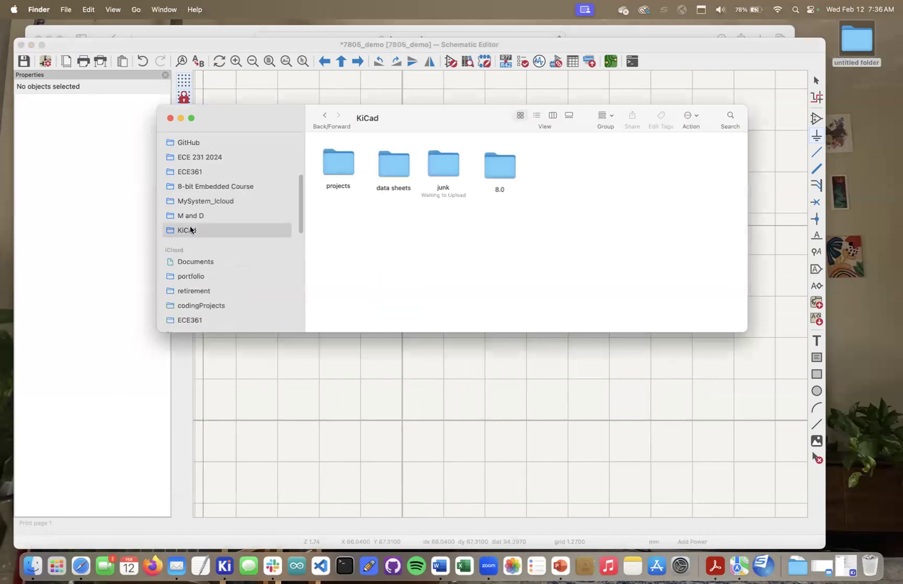
pyautogui.doubleClick(339, 160)
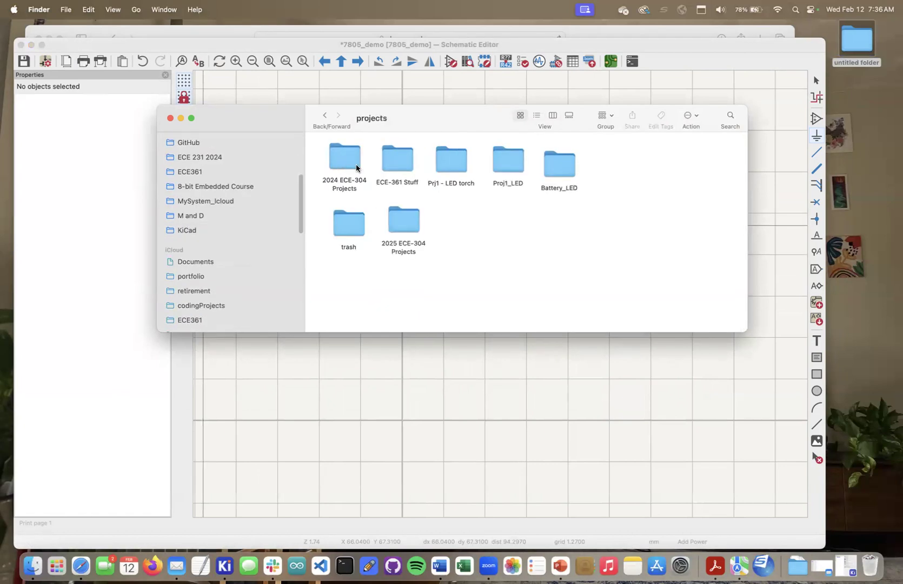
pyautogui.doubleClick(397, 223)
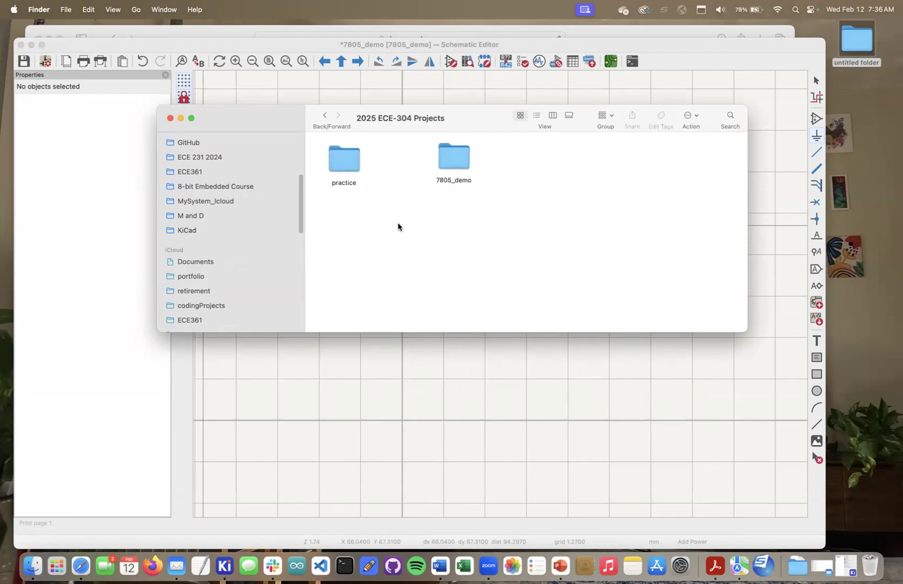
pyautogui.click(452, 162)
pyautogui.doubleClick(452, 162)
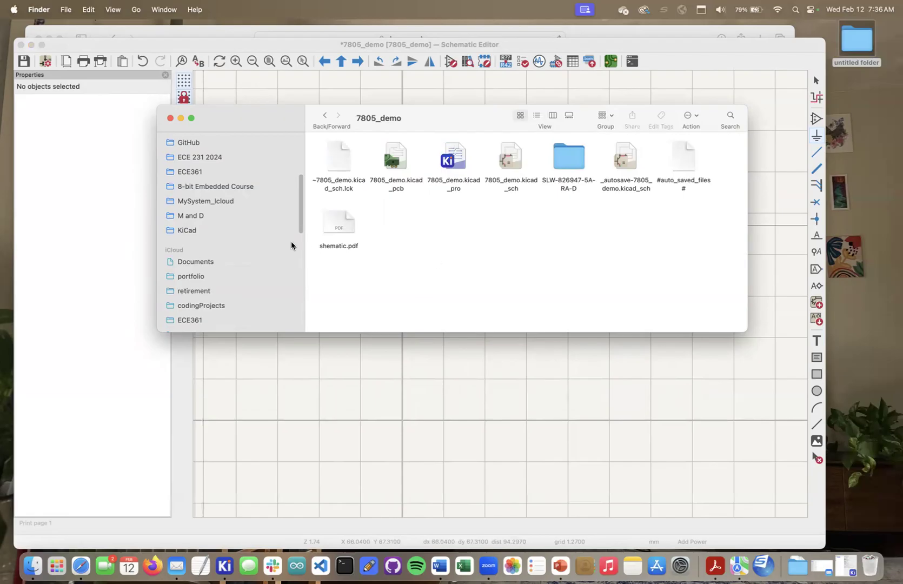
# Open shematic.pdf in Acrobat to check the printed sheet, and close the PDF and the Finder window
pyautogui.doubleClick(346, 229)
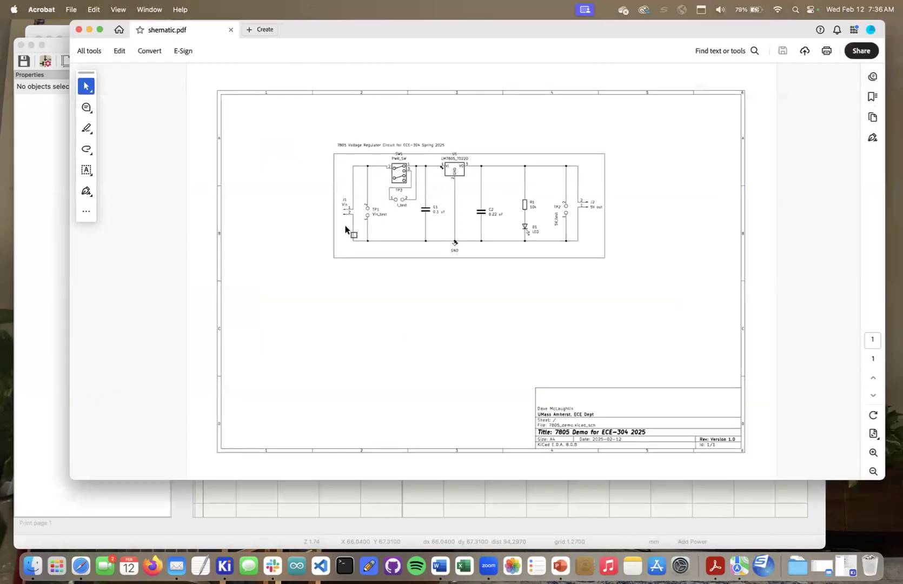
pyautogui.moveTo(335, 34); pyautogui.dragTo(301, 35)
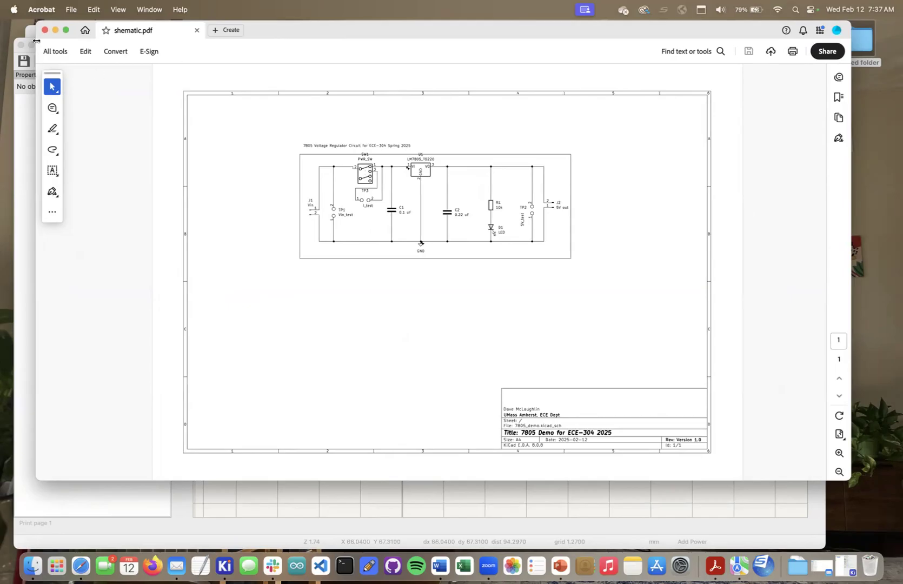
pyautogui.click(45, 30)
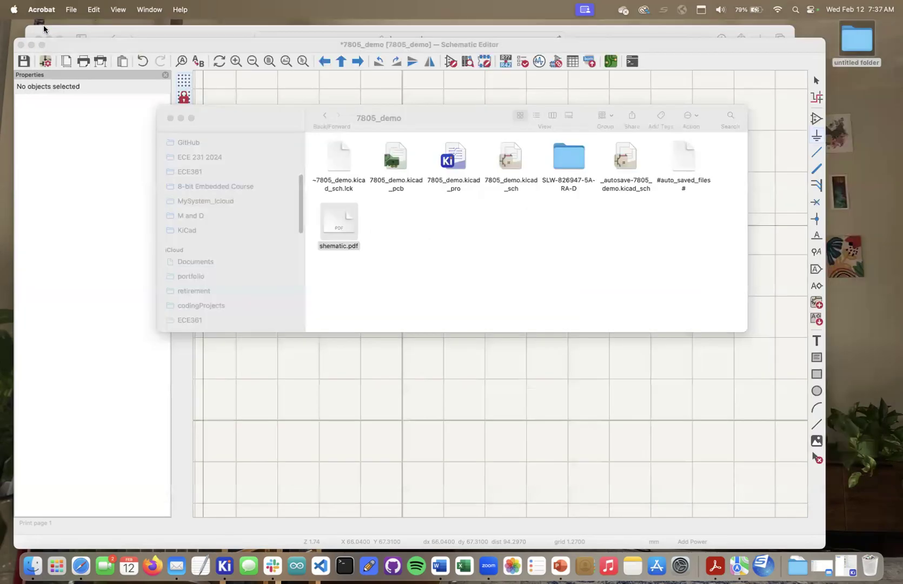
pyautogui.click(170, 118)
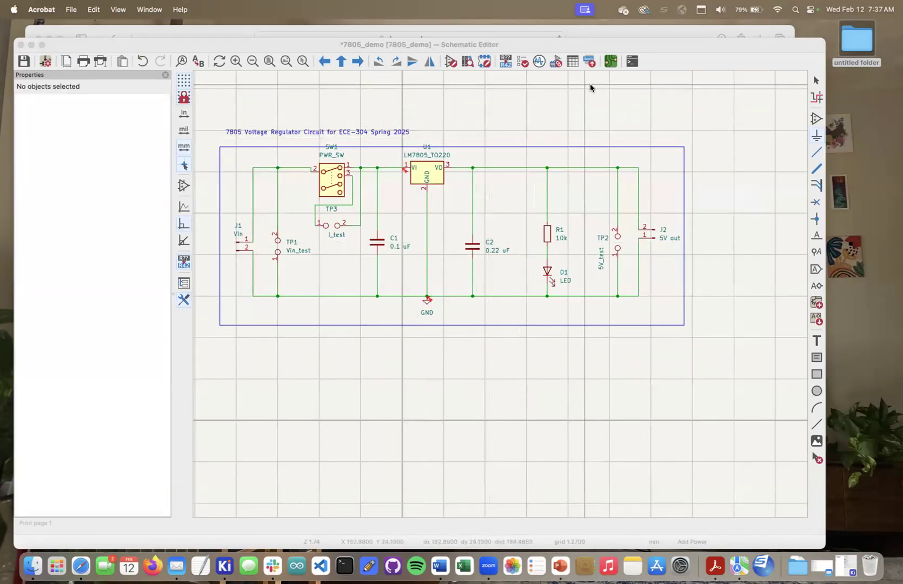
# Open the PCB editor from the schematic and update the board with the schematic's footprints
pyautogui.click(611, 60)
pyautogui.click(611, 61)
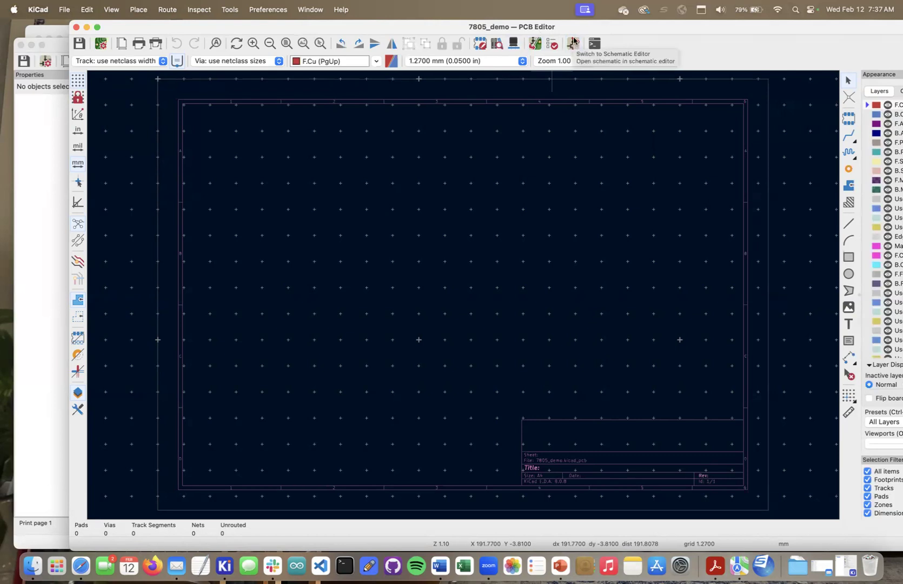
pyautogui.click(535, 44)
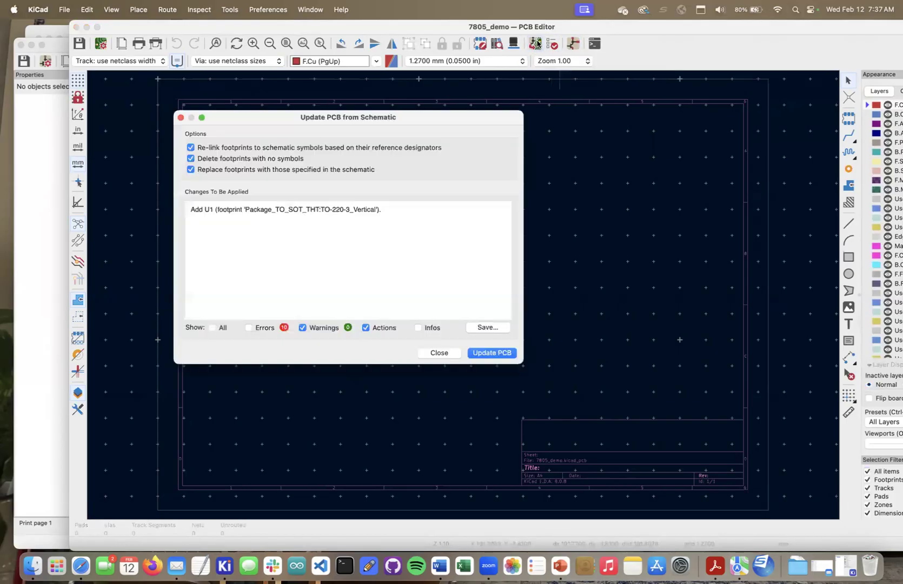
pyautogui.click(491, 352)
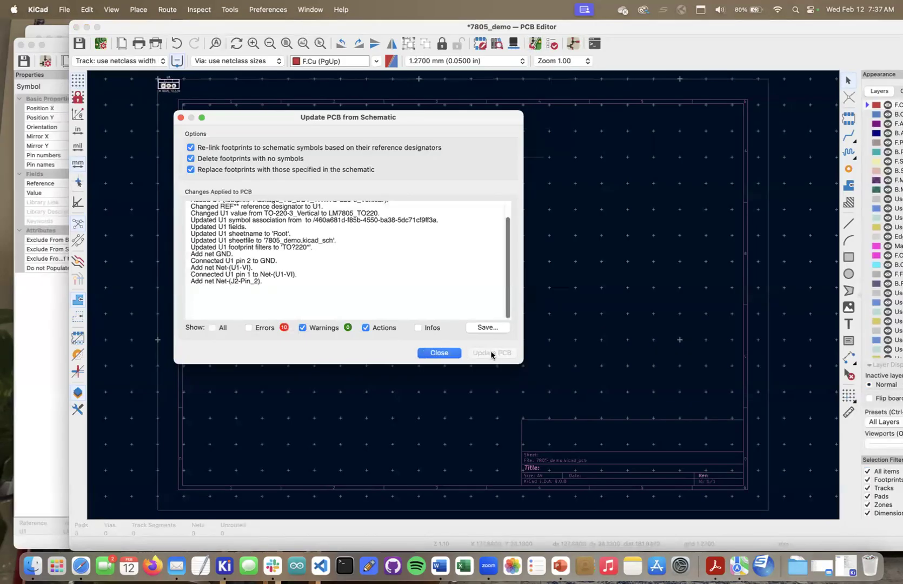
pyautogui.click(453, 352)
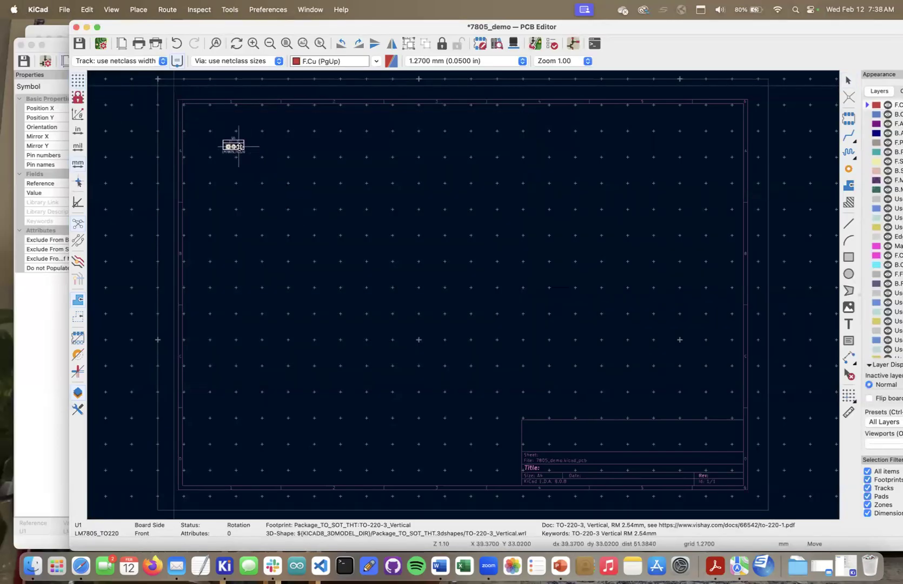
# Place U1's TO-220-3 footprint inside the drawing sheet near its upper-left corner
pyautogui.click(237, 146)
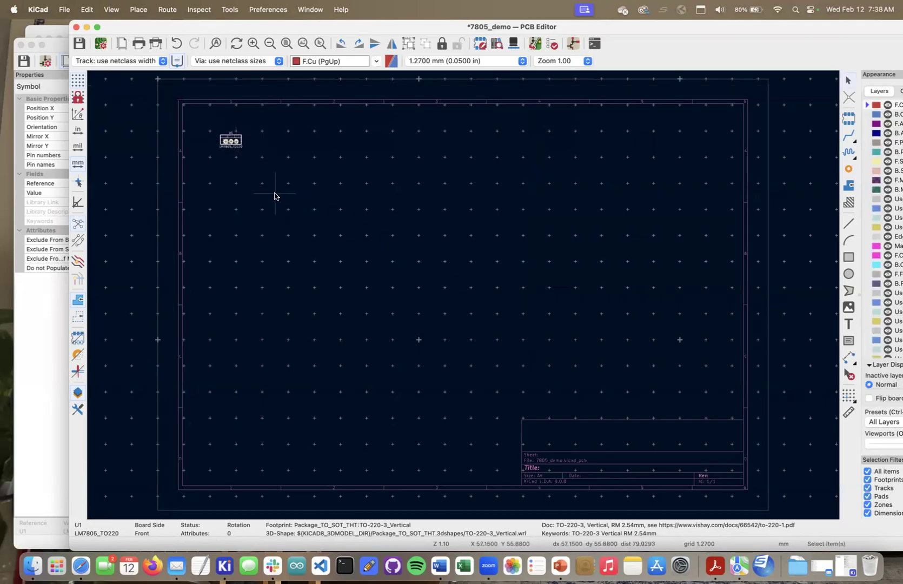
pyautogui.scroll(1, 274, 194)
pyautogui.scroll(-5, 463, 296)
pyautogui.scroll(2, 463, 296)
pyautogui.scroll(1, 463, 295)
pyautogui.moveTo(463, 295); pyautogui.dragTo(292, 204, button='middle')
pyautogui.scroll(1, 292, 203)
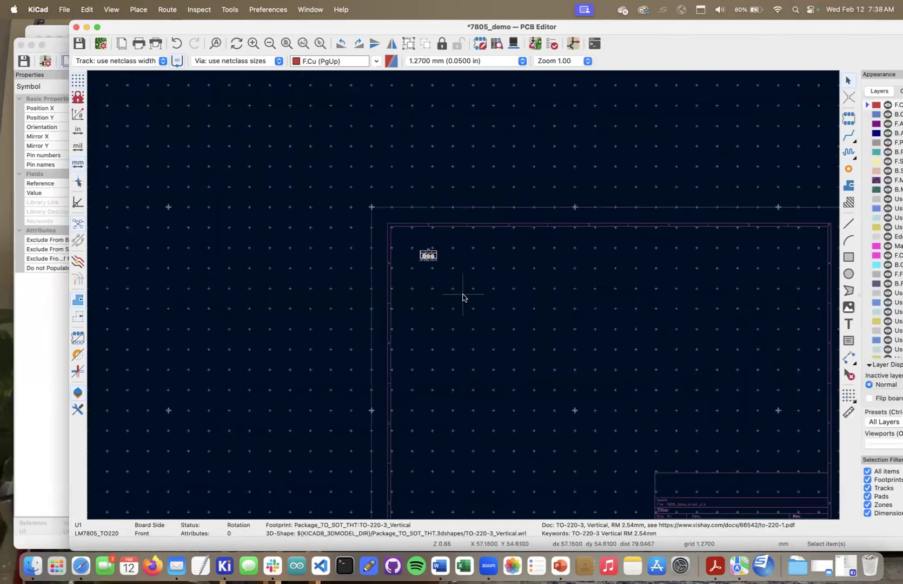
pyautogui.moveTo(498, 315); pyautogui.dragTo(318, 243, button='middle')
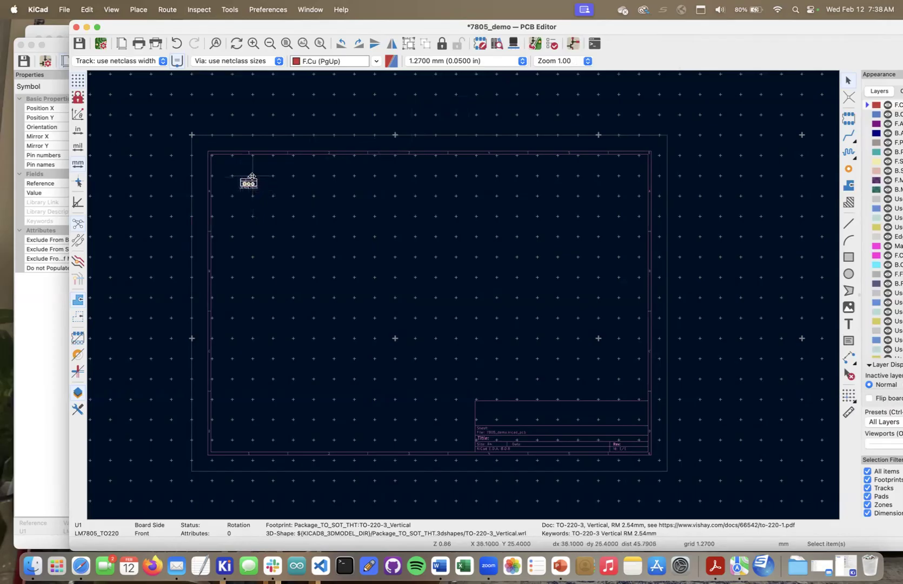
# Return to the schematic editor and open the footprint assignment tool
pyautogui.click(572, 42)
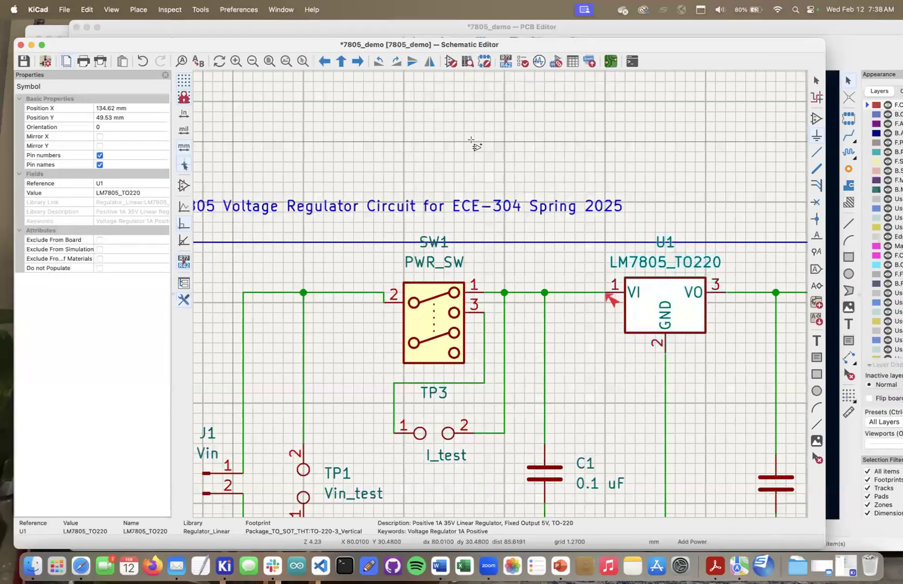
pyautogui.scroll(5, 500, 295)
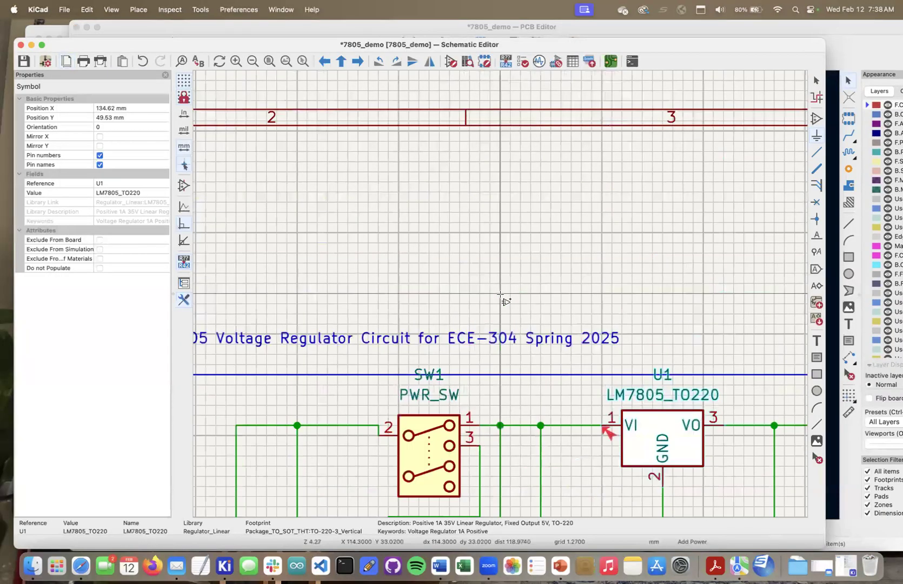
pyautogui.scroll(-5, 501, 295)
pyautogui.scroll(-5, 431, 146)
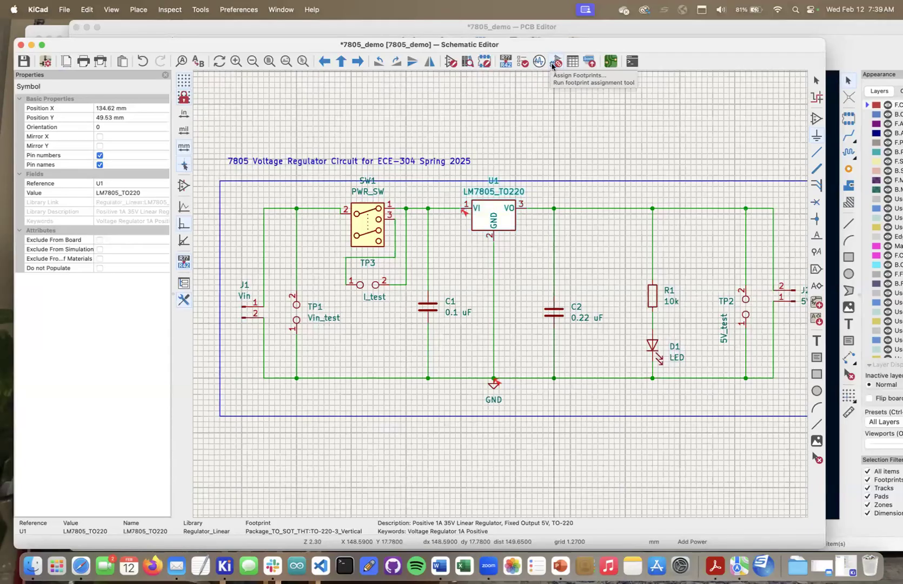
pyautogui.click(556, 63)
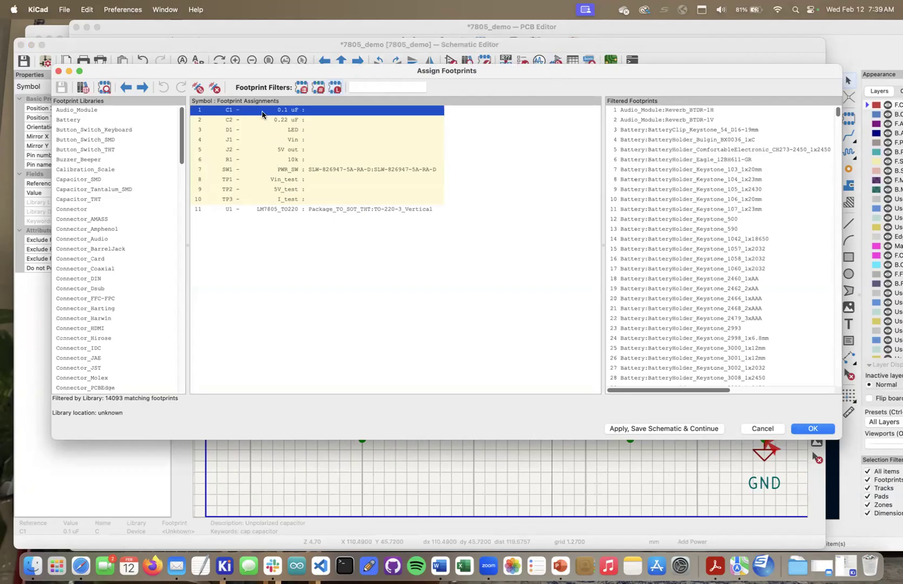
# Consult the BoM spreadsheet in Safari for the capacitor footprint and filter KiCad's footprint list by the Capacitor_THT library
pyautogui.click(72, 565)
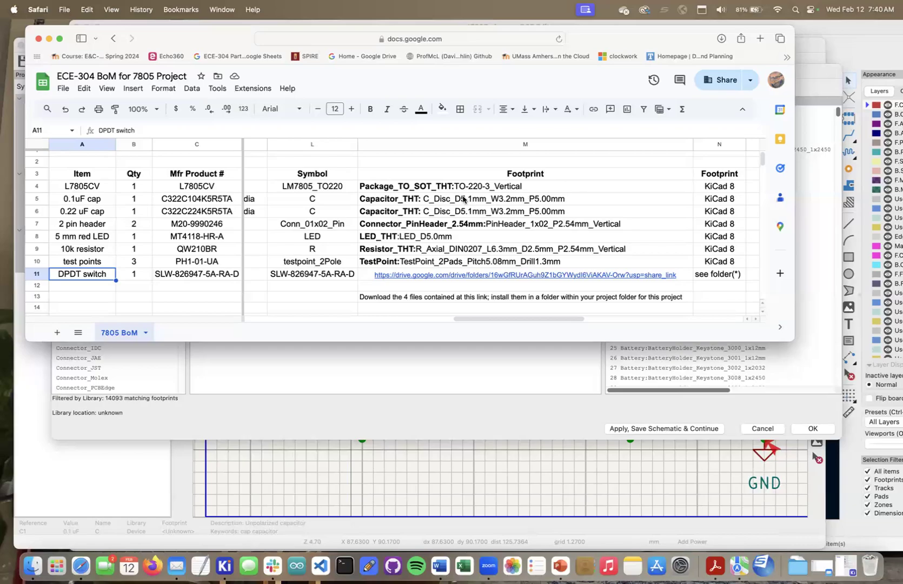
pyautogui.click(382, 372)
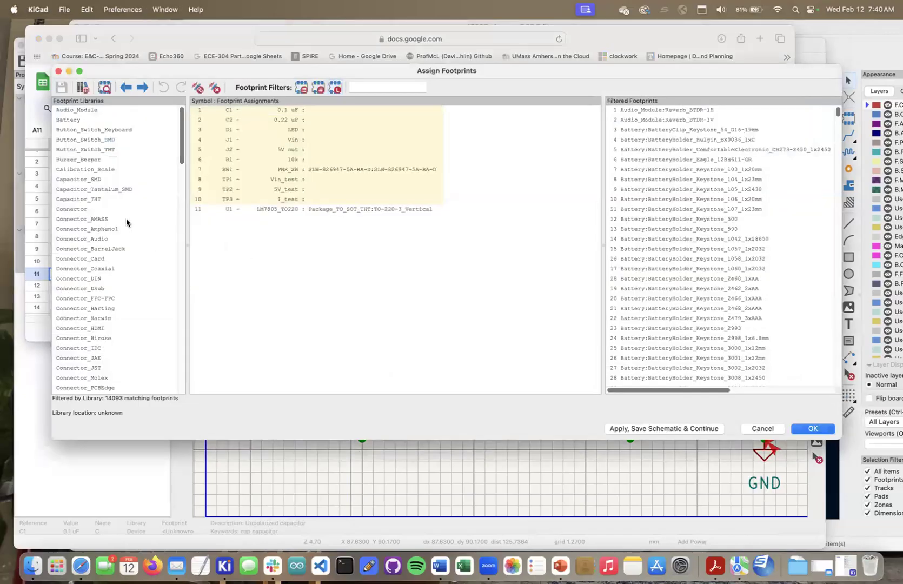
pyautogui.click(126, 228)
pyautogui.click(71, 200)
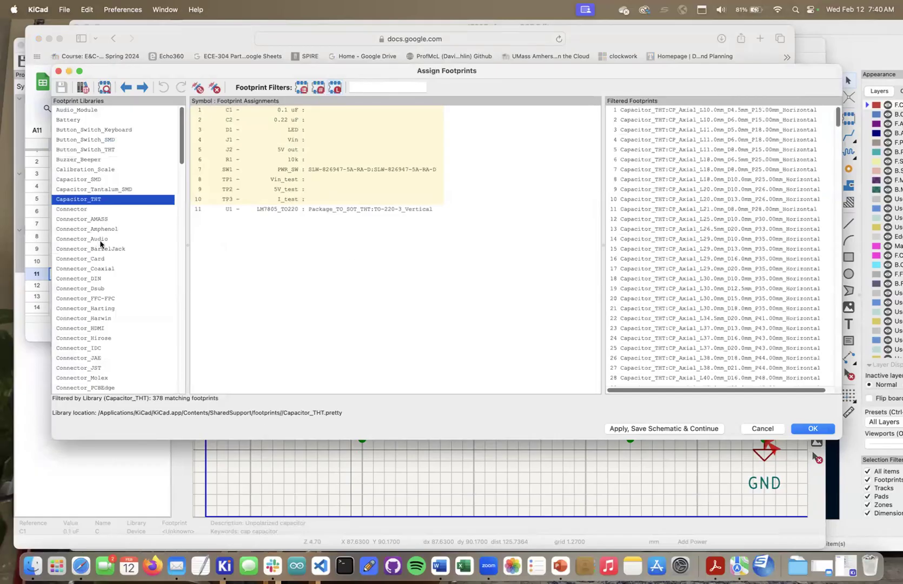
# Check the capacitor footprint in the BoM spreadsheet and assign Capacitor_THT:C_Disc_D5.1mm_W3.2mm_P5.00mm to C1
pyautogui.click(82, 562)
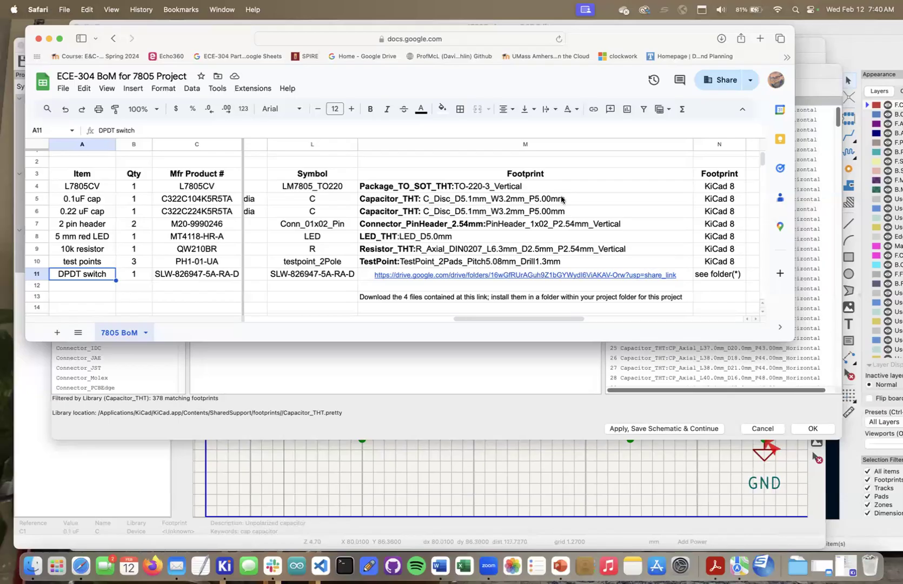
pyautogui.click(424, 357)
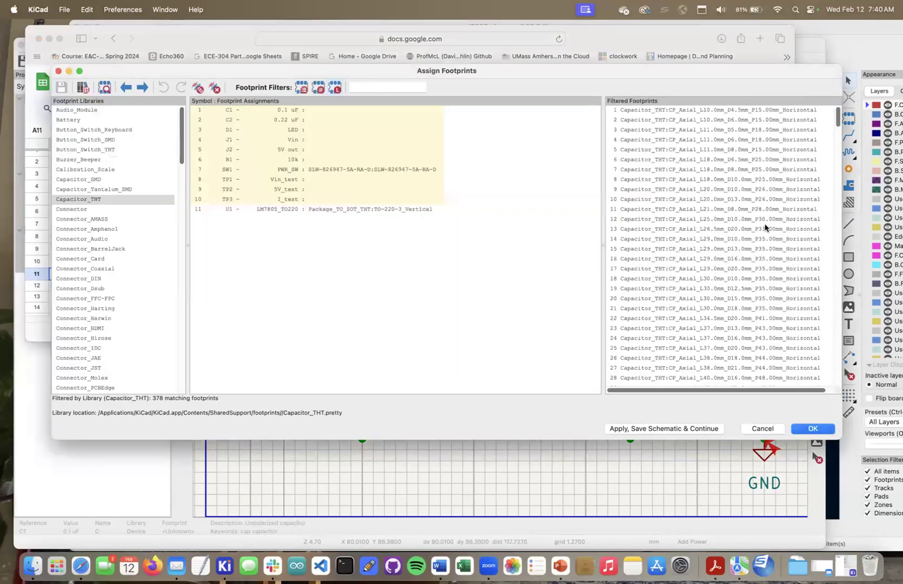
pyautogui.scroll(-8, 751, 248)
pyautogui.scroll(-12, 732, 281)
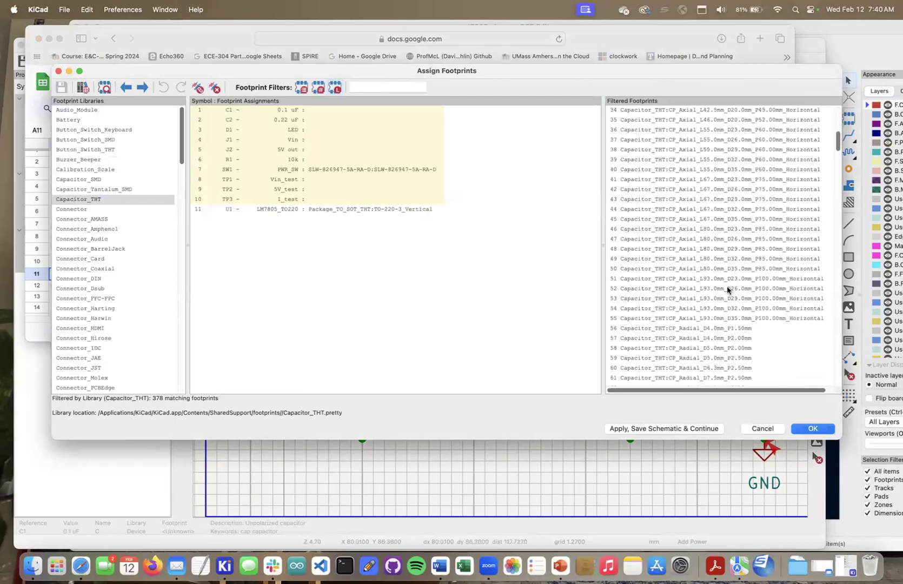
pyautogui.scroll(-11, 727, 289)
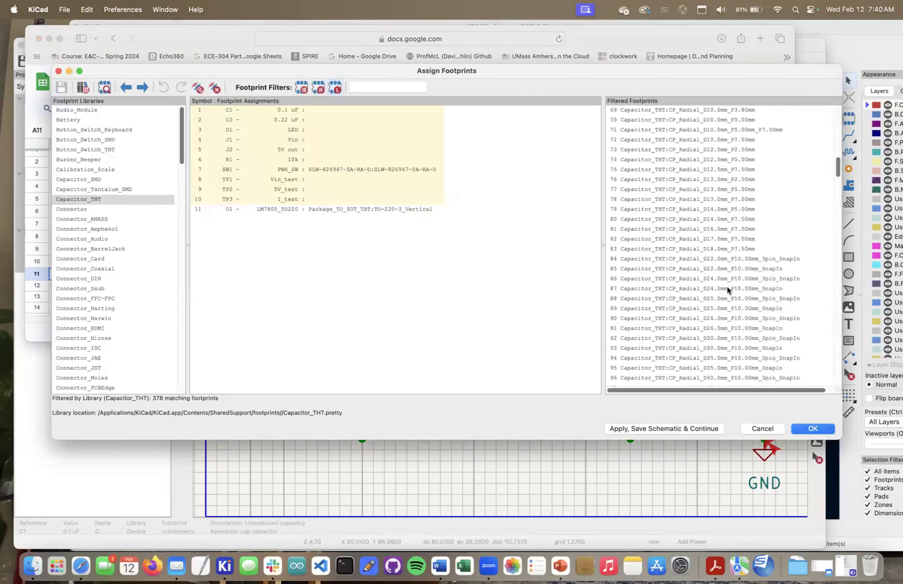
pyautogui.scroll(-11, 727, 290)
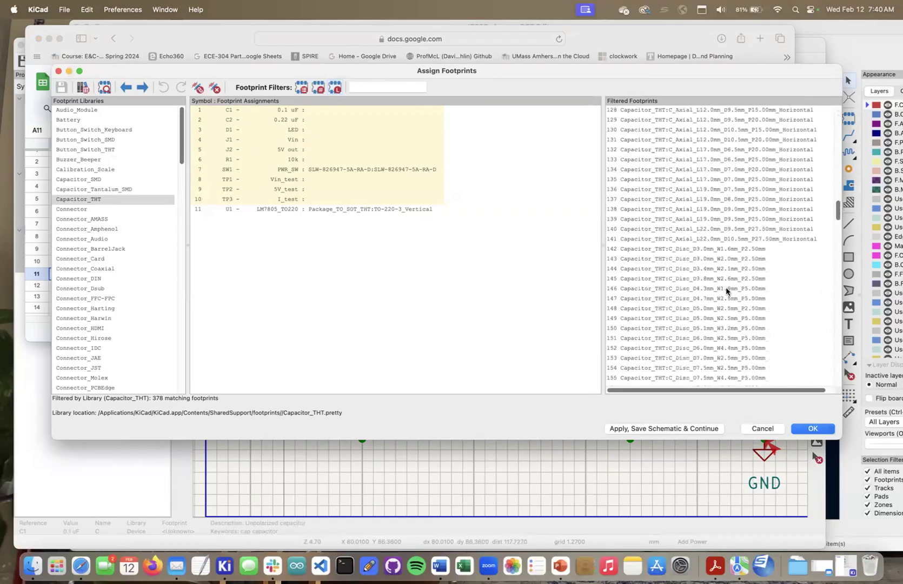
pyautogui.click(679, 328)
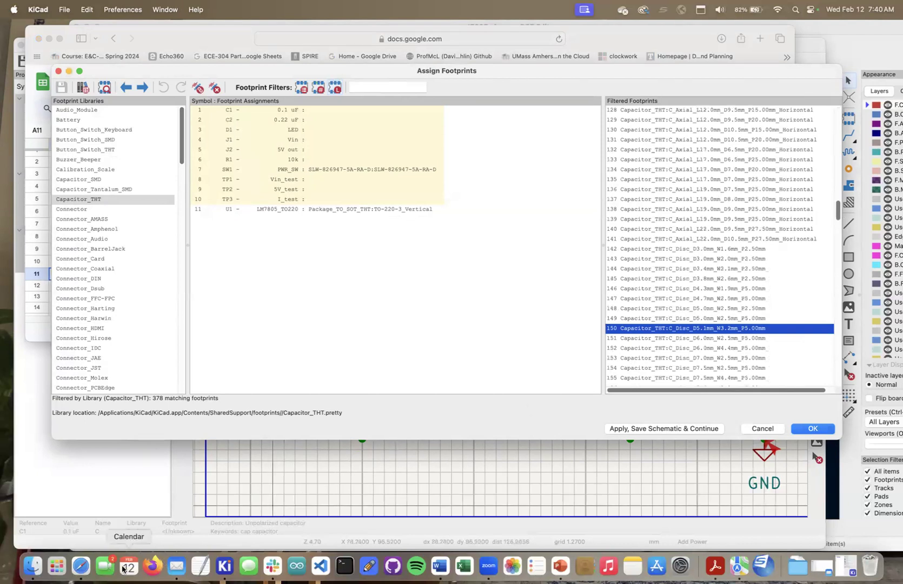
pyautogui.click(82, 565)
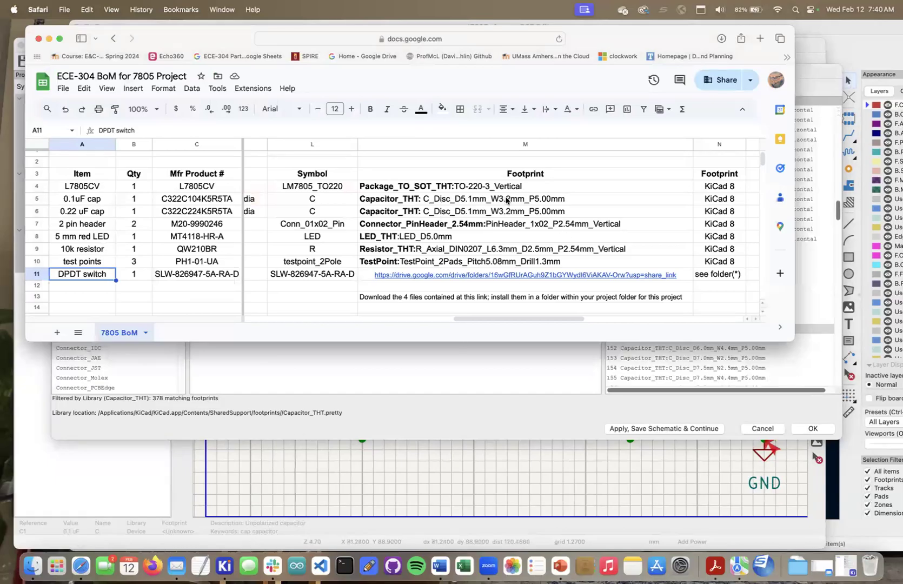
pyautogui.click(437, 392)
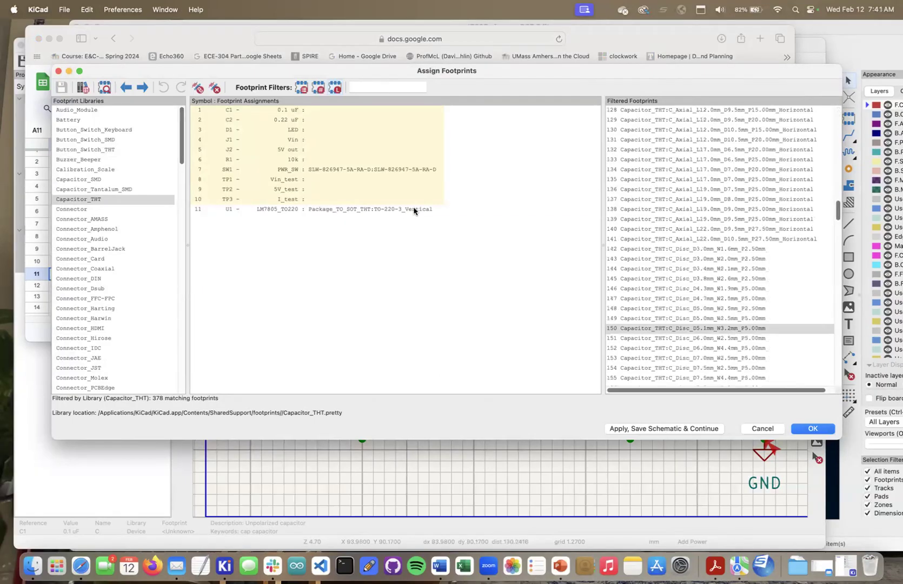
pyautogui.click(313, 113)
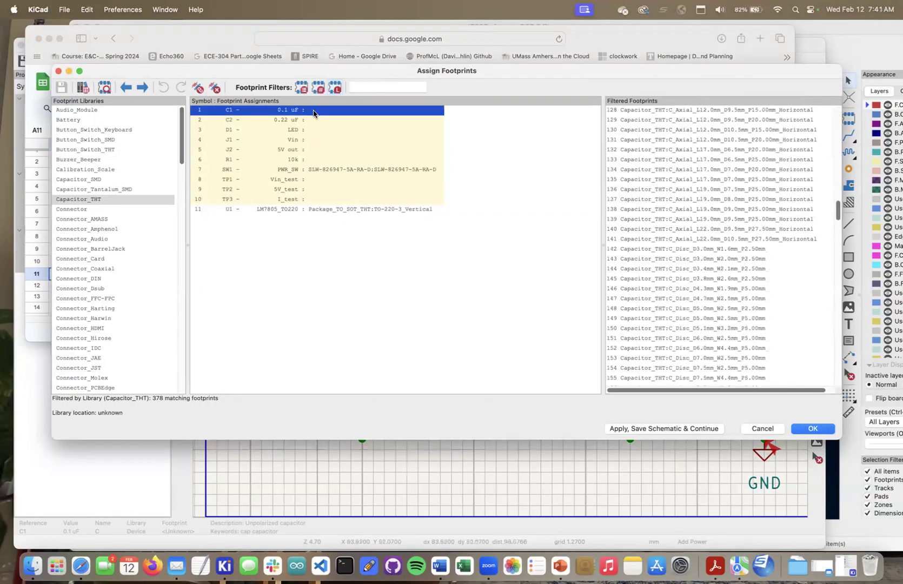
pyautogui.click(683, 328)
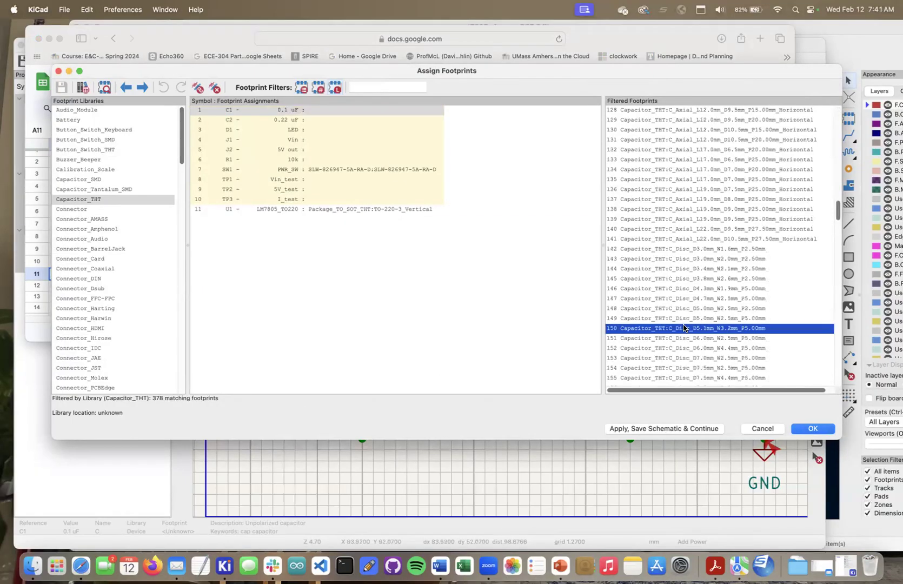
pyautogui.doubleClick(682, 328)
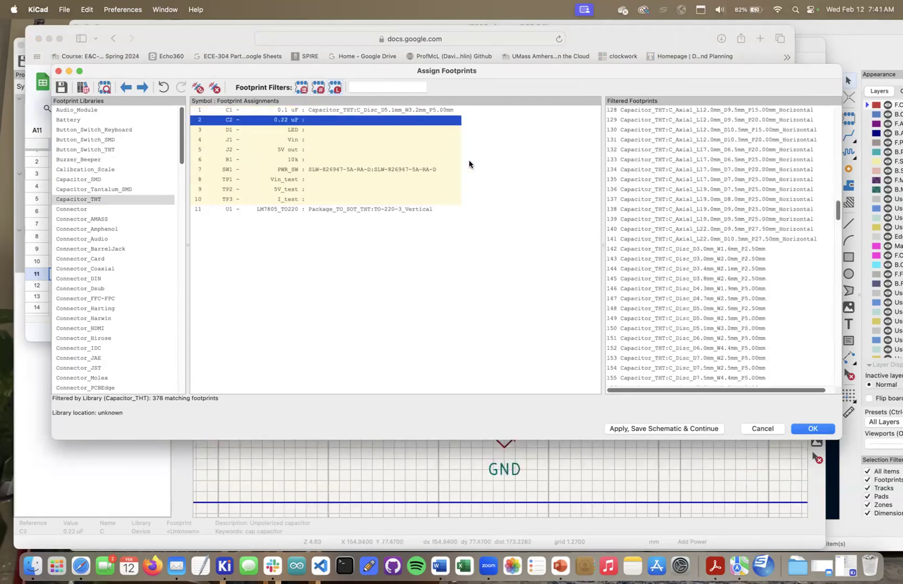
# Copy C1's footprint assignment to the 0.22 uF capacitor C2
pyautogui.click(403, 111)
pyautogui.rightClick(404, 111)
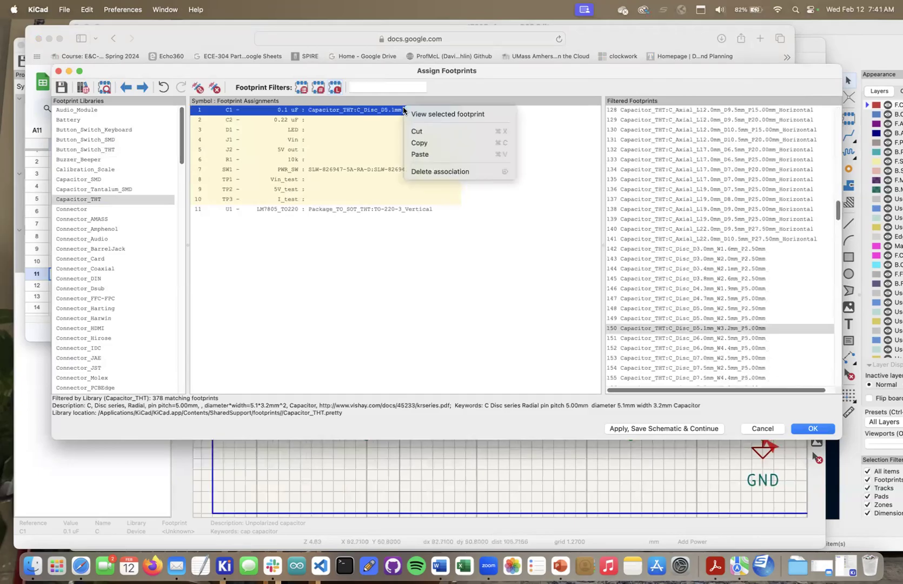
pyautogui.click(416, 143)
pyautogui.rightClick(322, 120)
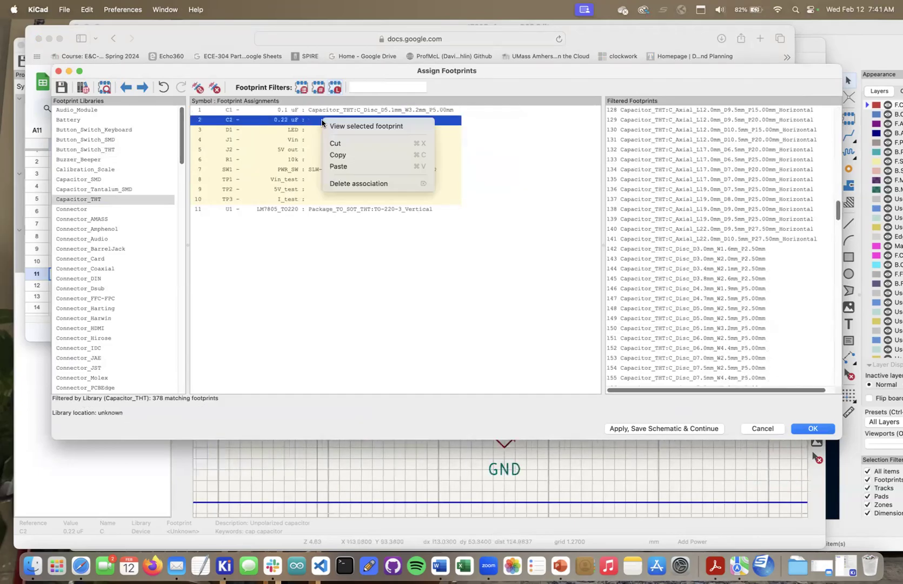
pyautogui.click(337, 167)
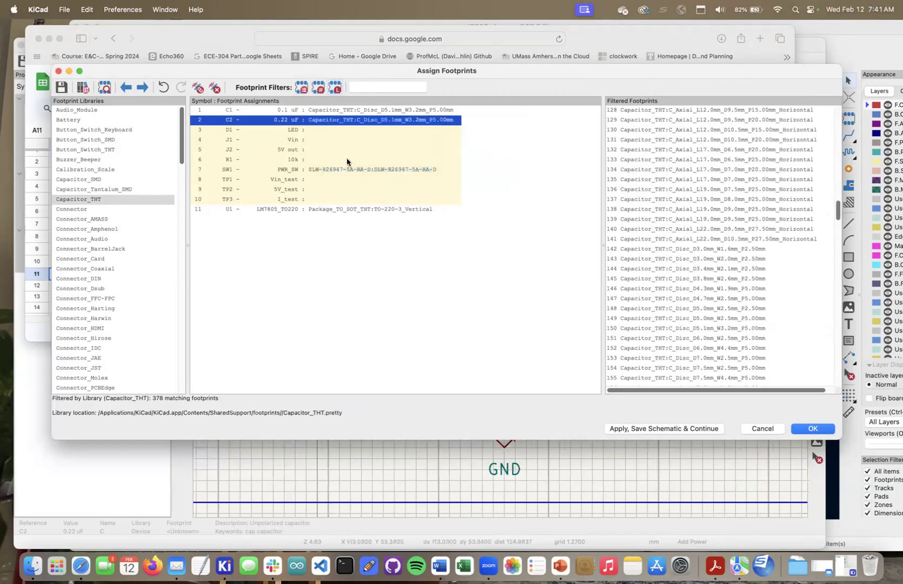
# Inspect C2's assigned footprint in the footprint viewer and from an angle in the 3D viewer, closing both when finished
pyautogui.rightClick(365, 121)
pyautogui.click(372, 125)
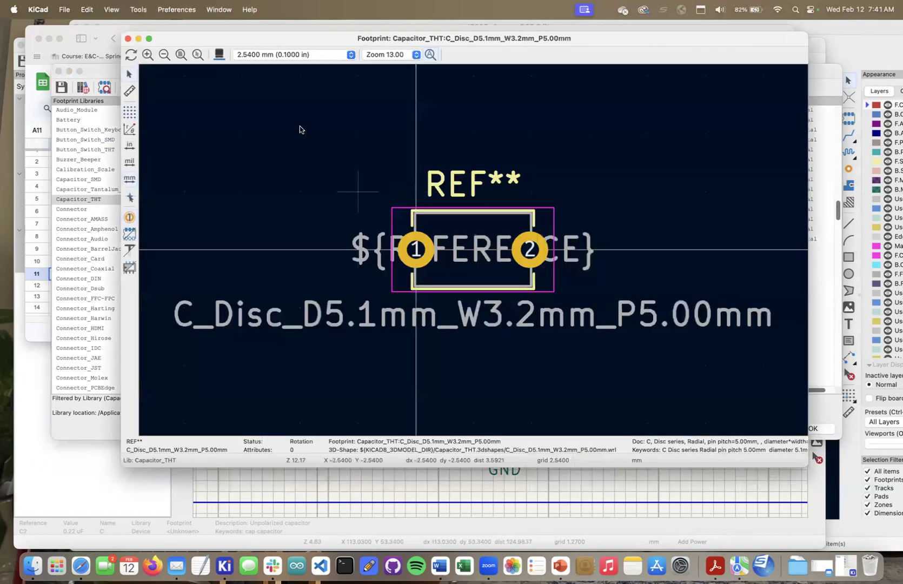
pyautogui.click(219, 54)
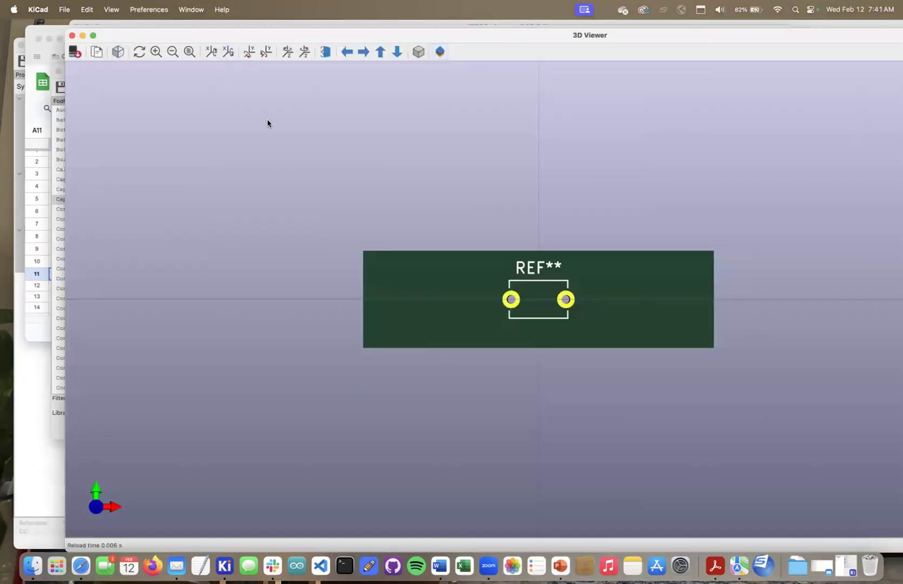
pyautogui.rightClick(463, 236)
pyautogui.click(425, 273)
pyautogui.moveTo(419, 276); pyautogui.dragTo(426, 134)
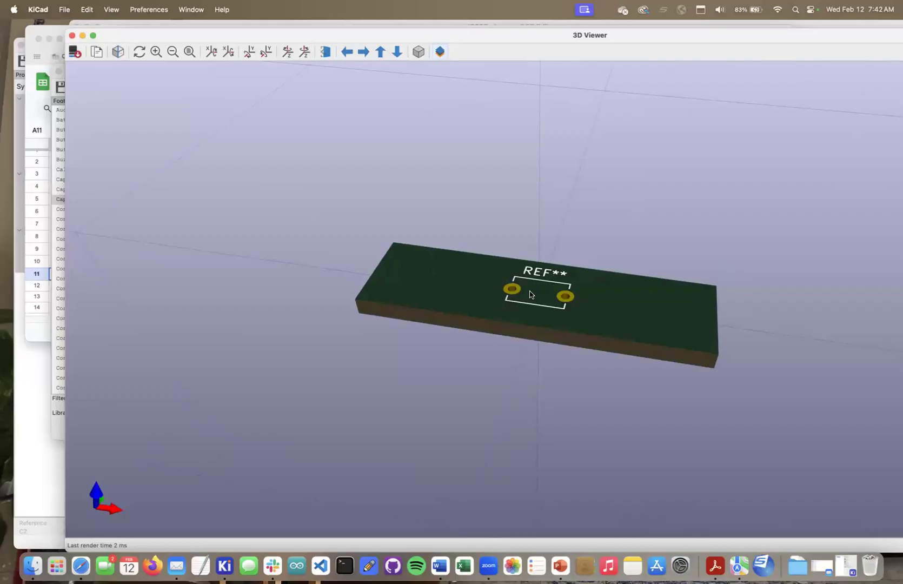
pyautogui.click(71, 36)
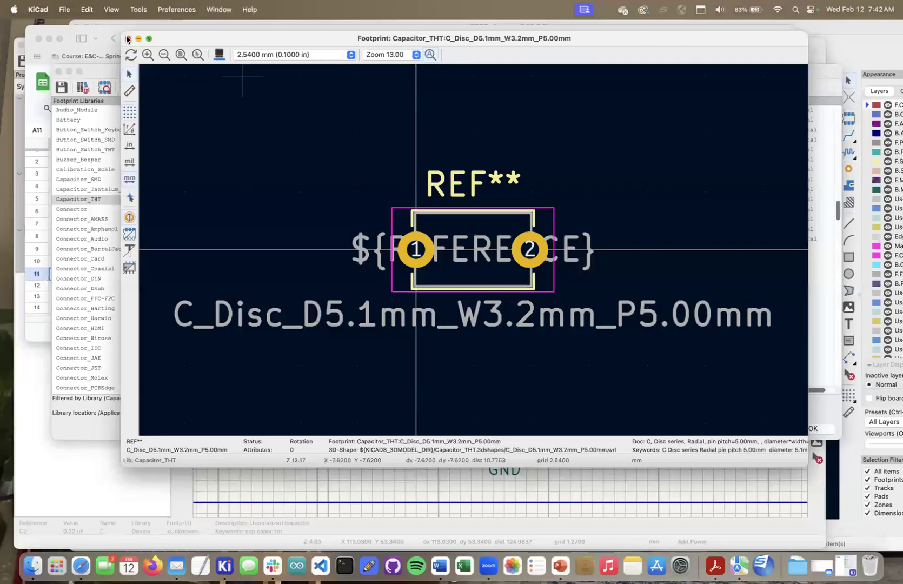
pyautogui.click(127, 38)
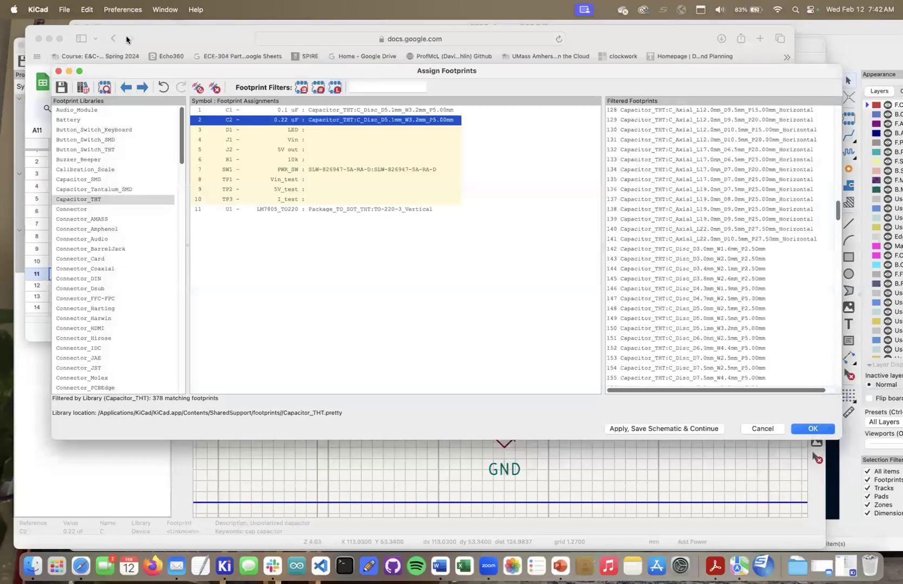
# Assign the LED_D5.0mm footprint from the LED_THT library to D1
pyautogui.click(308, 129)
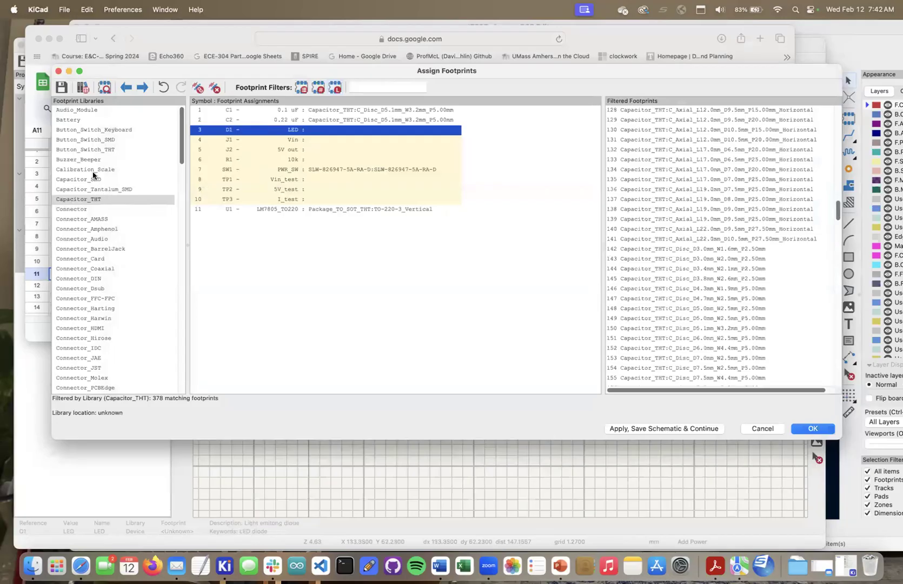
pyautogui.click(91, 280)
pyautogui.scroll(-2, 90, 284)
pyautogui.scroll(-20, 90, 282)
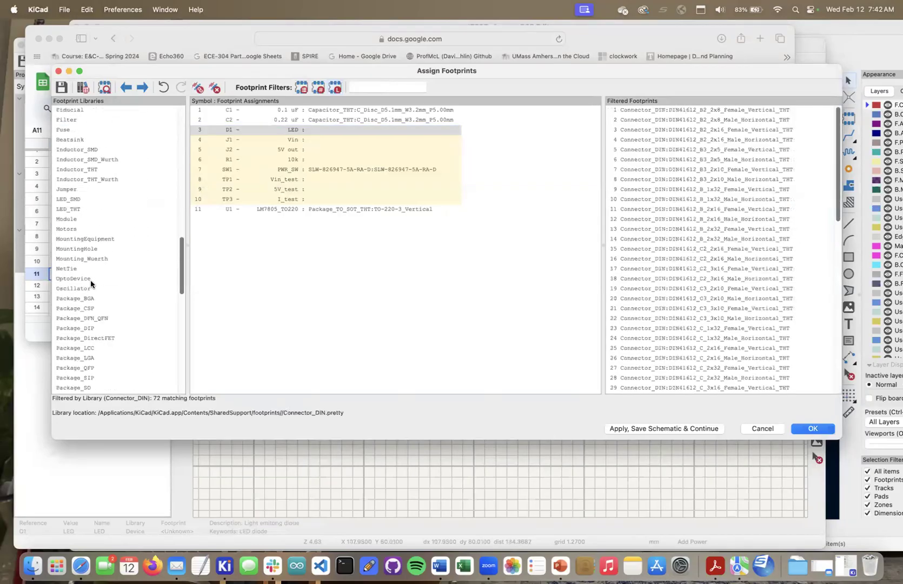
pyautogui.click(69, 209)
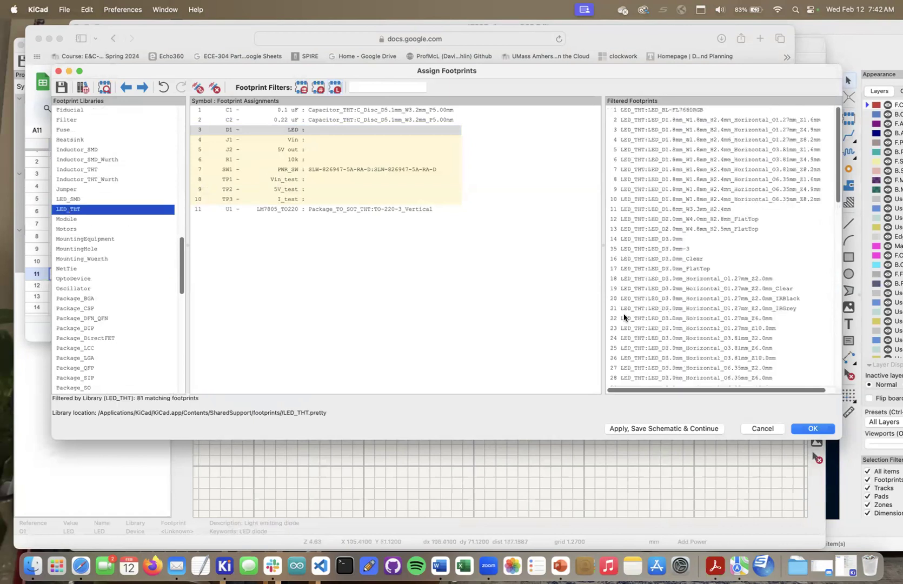
pyautogui.scroll(-2, 667, 313)
pyautogui.scroll(-5, 668, 312)
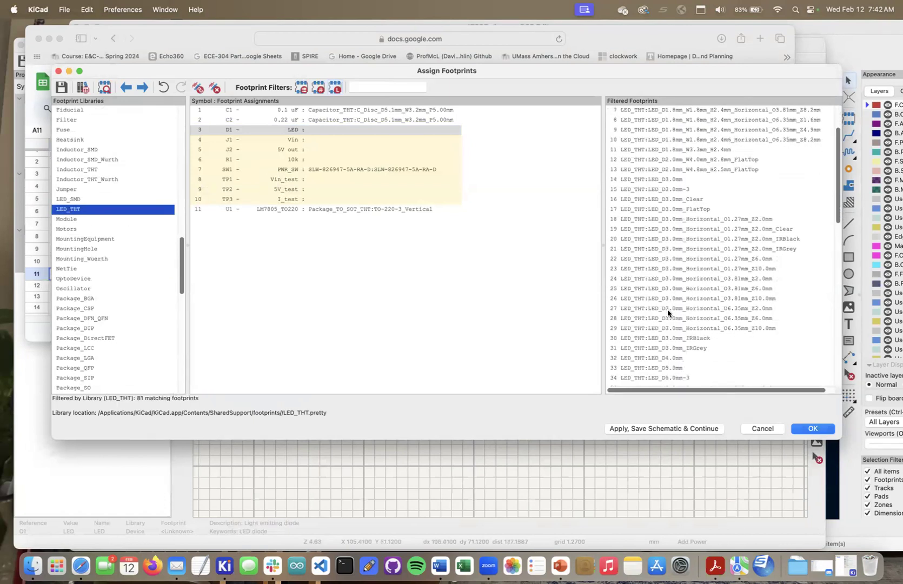
pyautogui.click(663, 358)
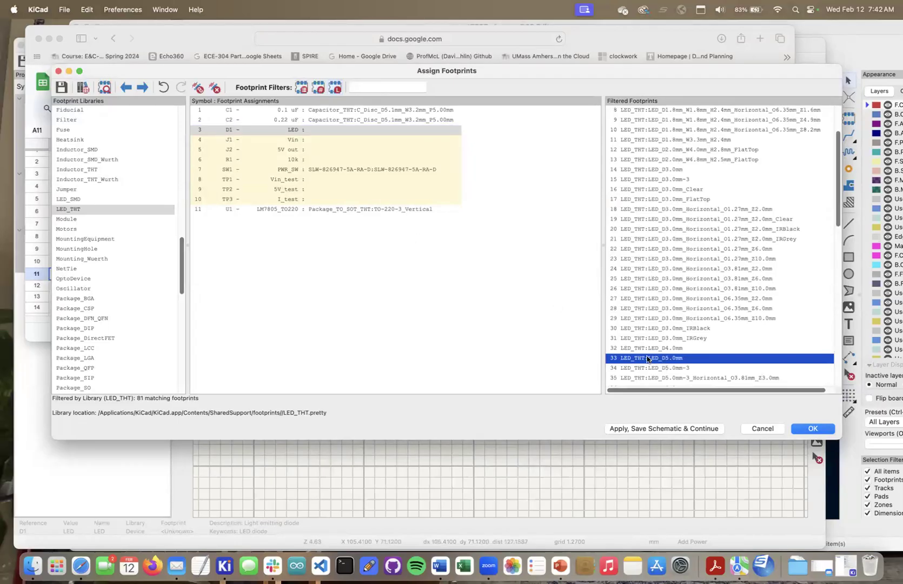
pyautogui.doubleClick(647, 358)
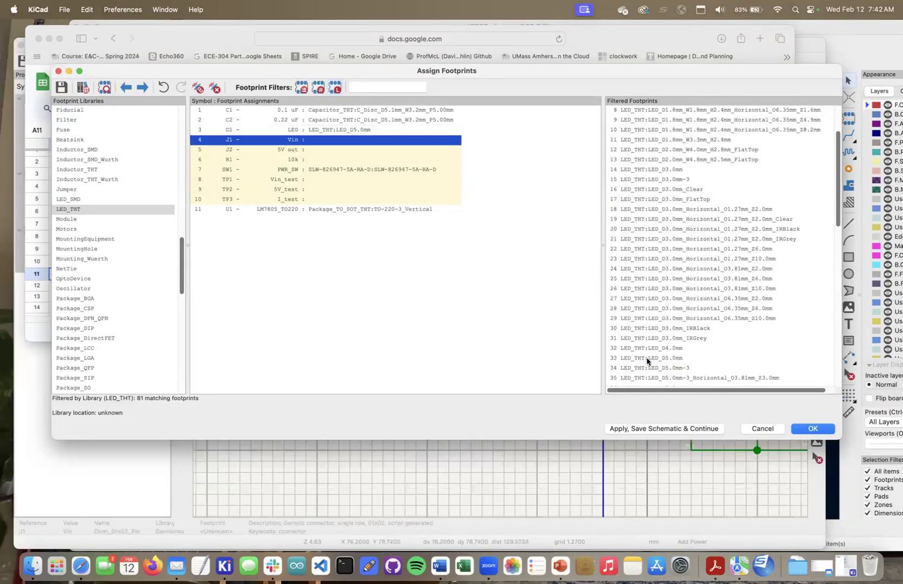
pyautogui.click(326, 130)
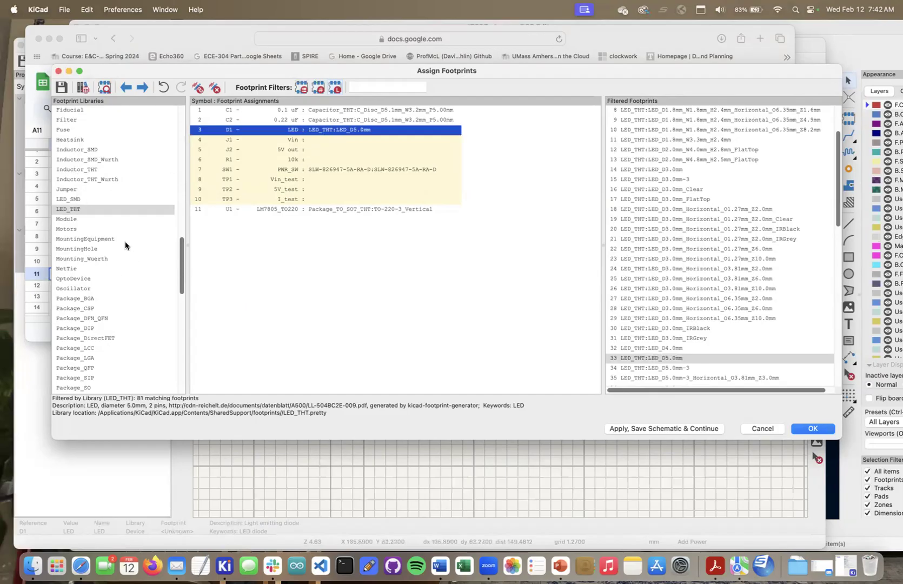
# Check the resistor footprint in the BoM spreadsheet and assign Resistor_THT:R_Axial_DIN0207_L6.3mm_D2.5mm_P2.54mm_Vertical to R1
pyautogui.moveTo(183, 260); pyautogui.dragTo(181, 294)
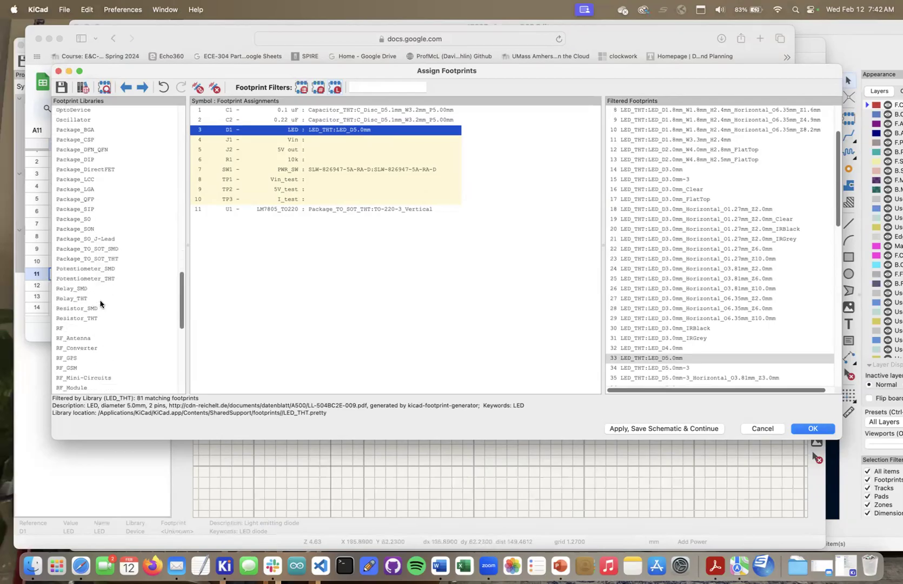
pyautogui.click(84, 319)
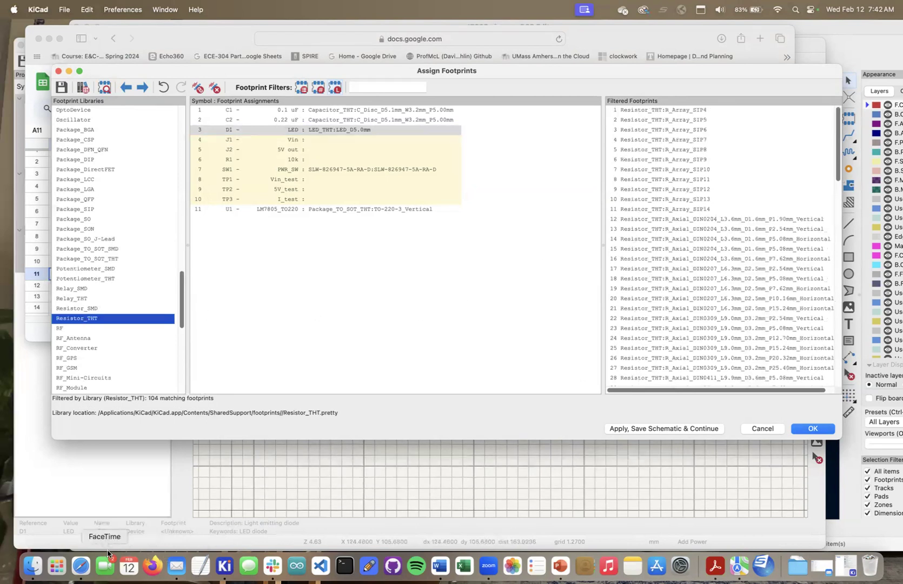
pyautogui.click(80, 565)
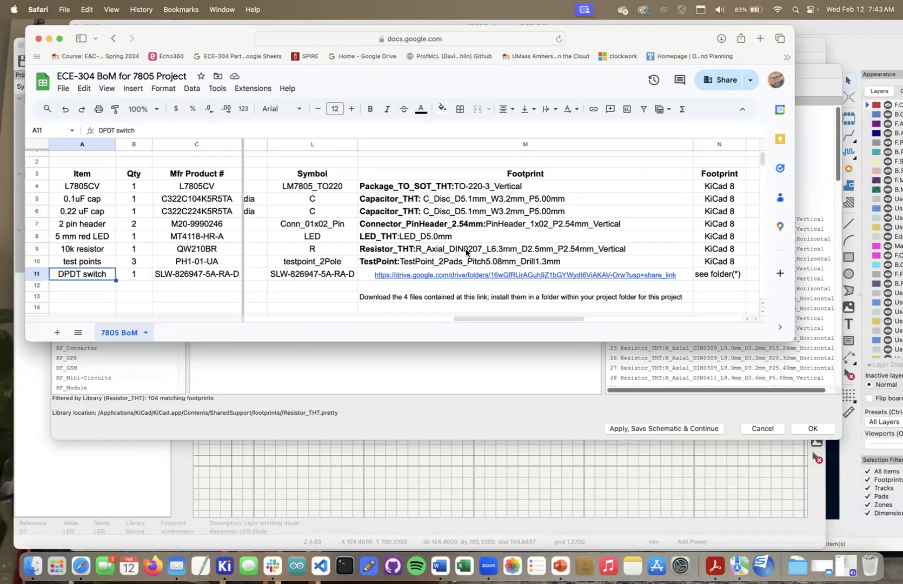
pyautogui.click(642, 378)
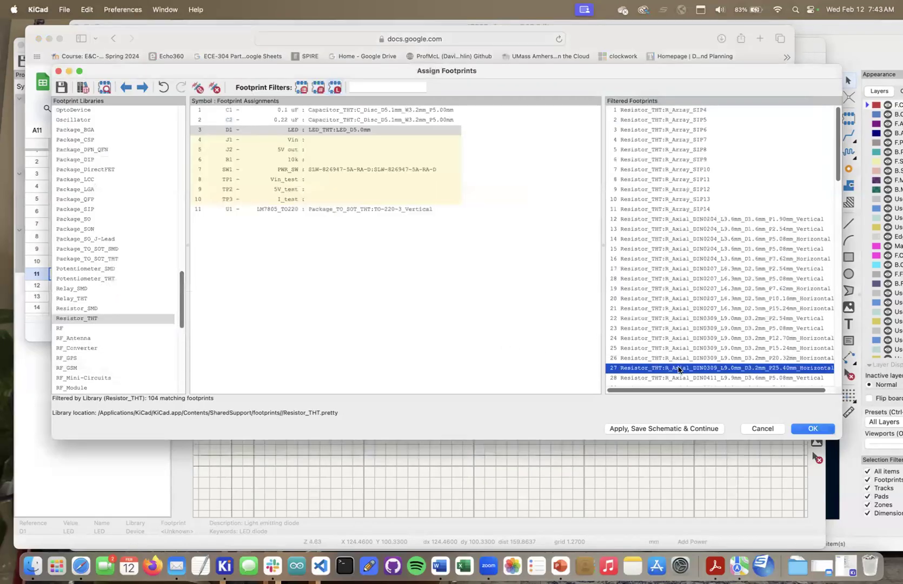
pyautogui.click(708, 269)
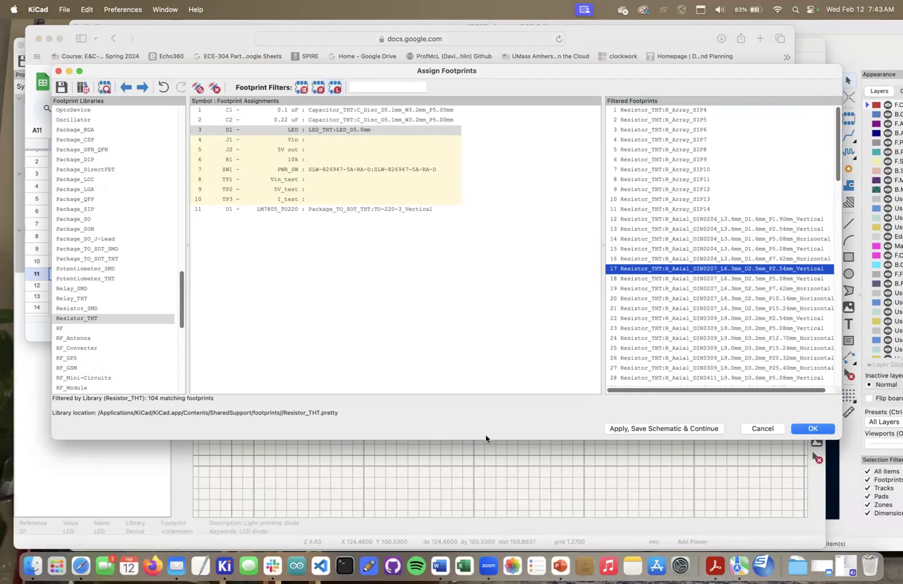
pyautogui.click(80, 566)
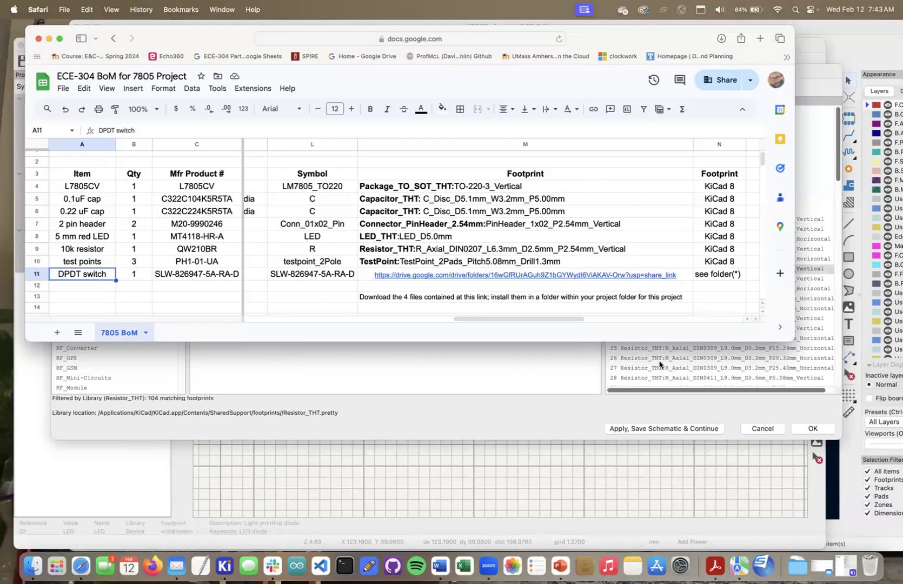
pyautogui.click(562, 373)
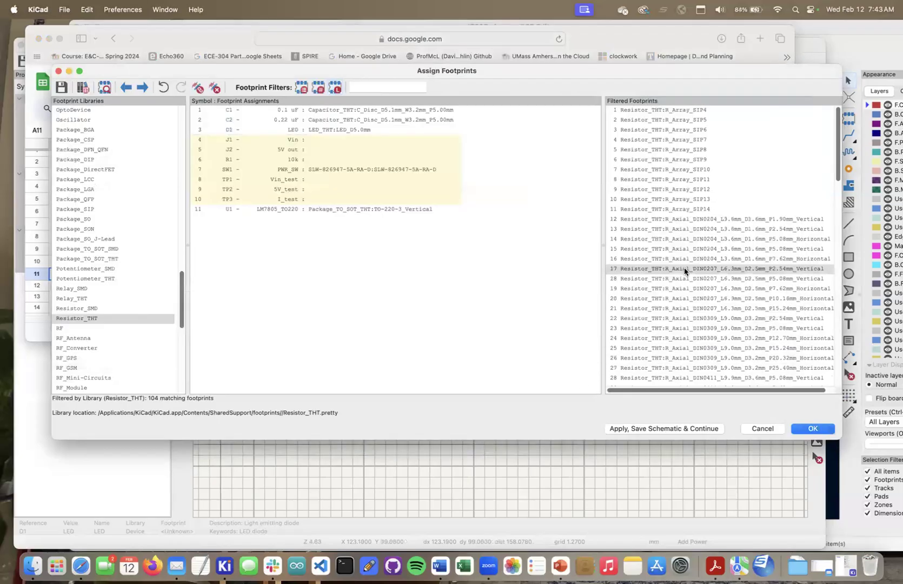
pyautogui.click(316, 160)
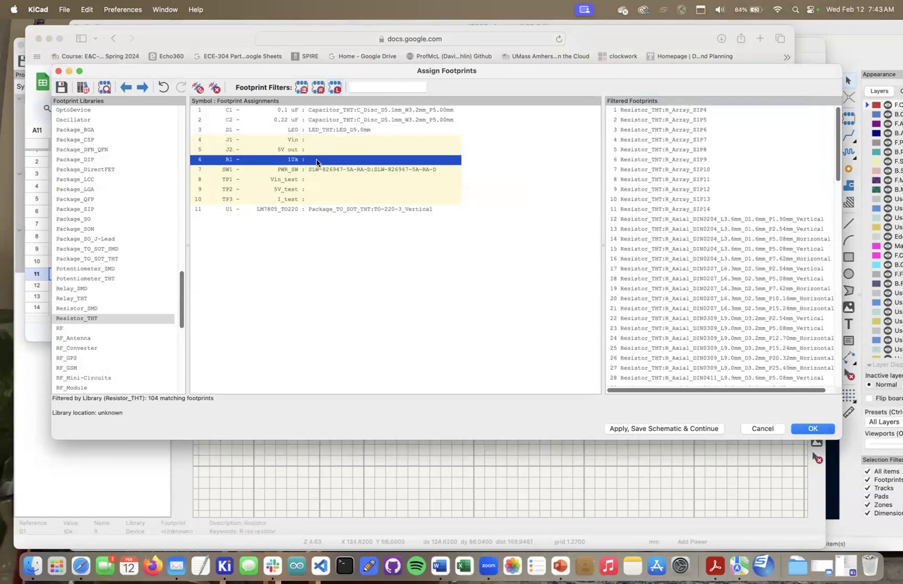
pyautogui.click(693, 269)
pyautogui.doubleClick(693, 269)
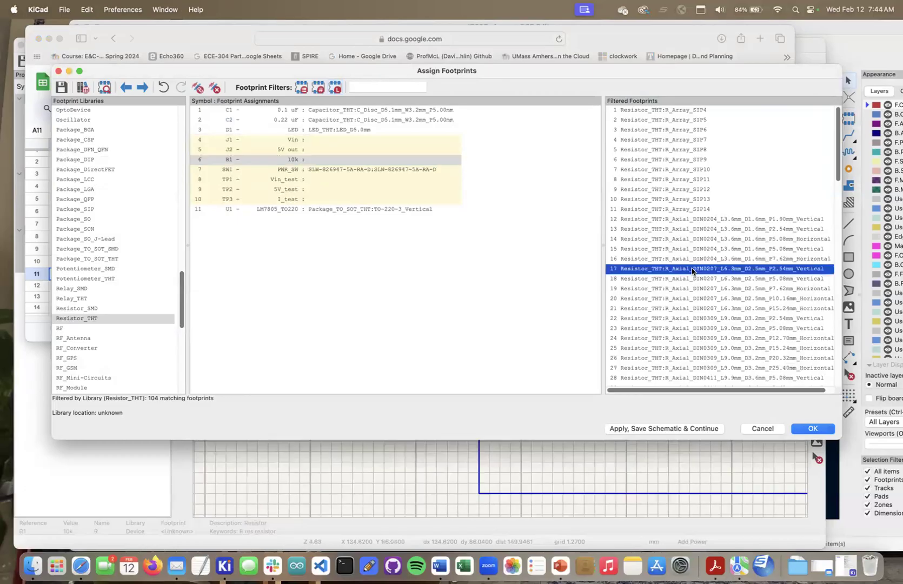
# Inspect R1's assigned footprint in the footprint viewer and from several angles in the 3D viewer, closing both when finished
pyautogui.click(327, 161)
pyautogui.rightClick(329, 161)
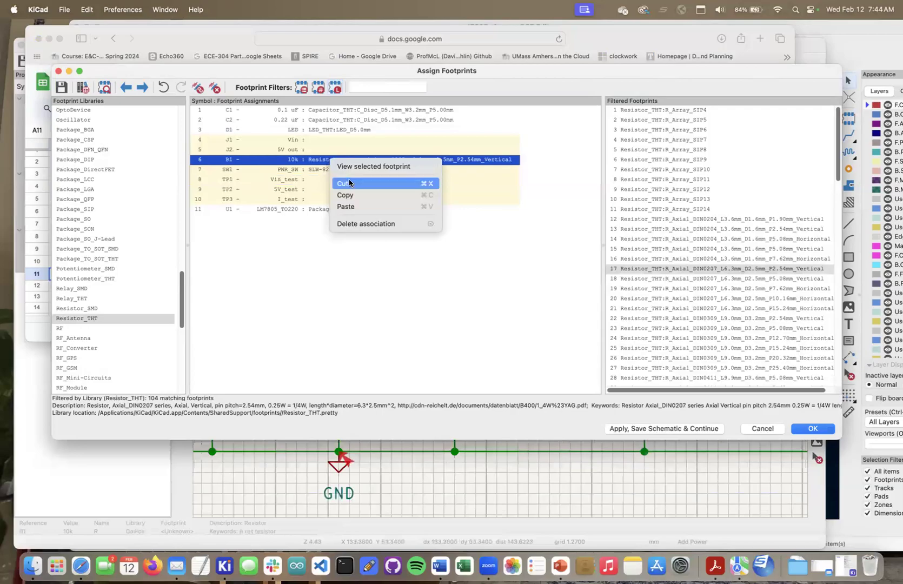
pyautogui.click(367, 166)
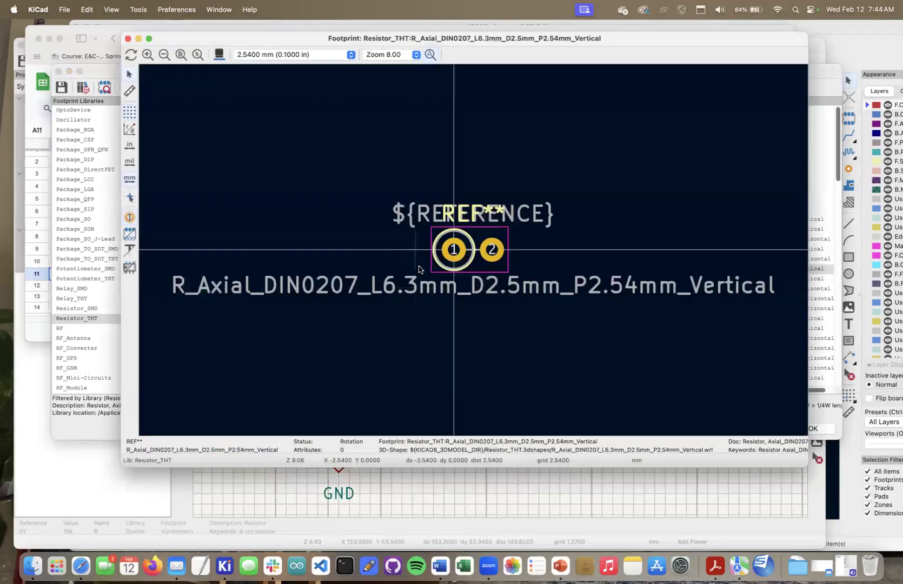
pyautogui.click(219, 54)
pyautogui.moveTo(436, 297); pyautogui.dragTo(548, 144)
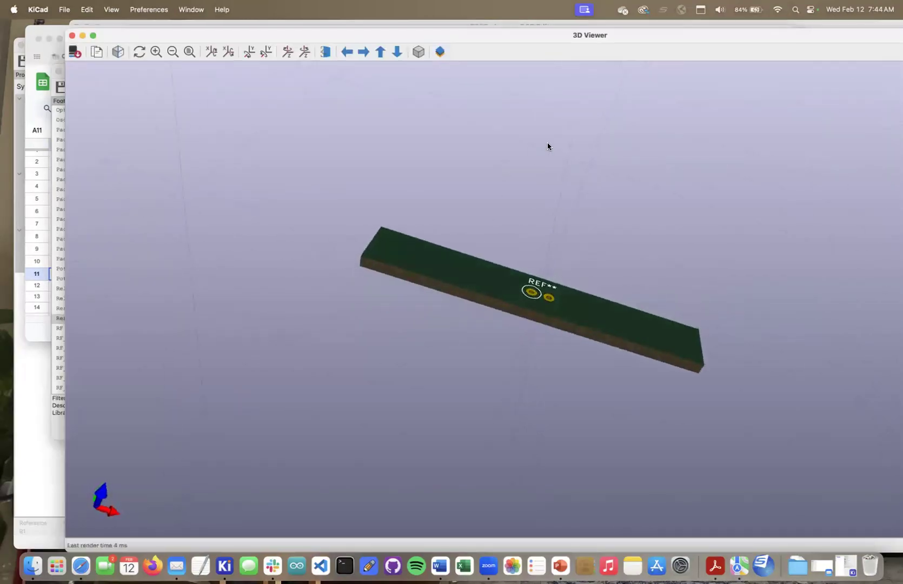
pyautogui.moveTo(515, 256); pyautogui.dragTo(507, 308)
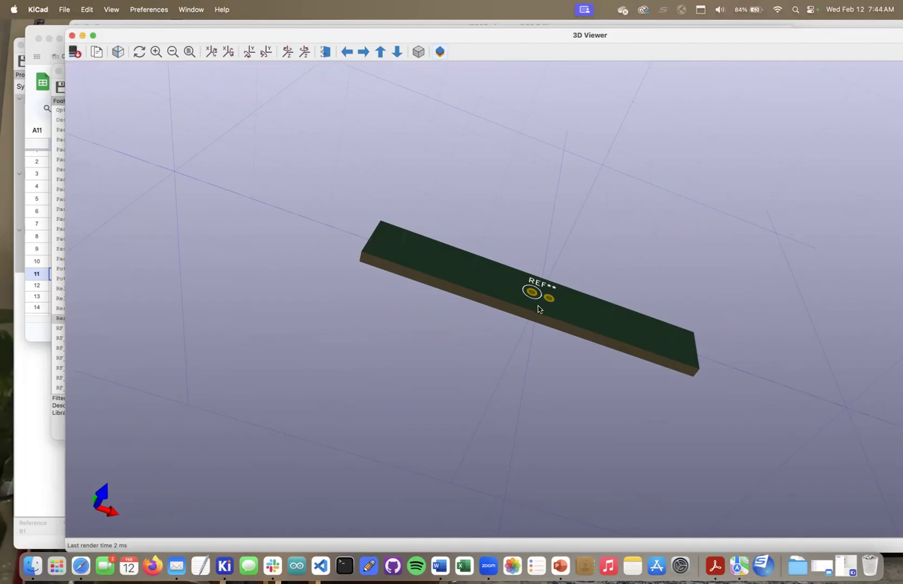
pyautogui.moveTo(484, 296); pyautogui.dragTo(659, 135)
pyautogui.moveTo(585, 318); pyautogui.dragTo(583, 369)
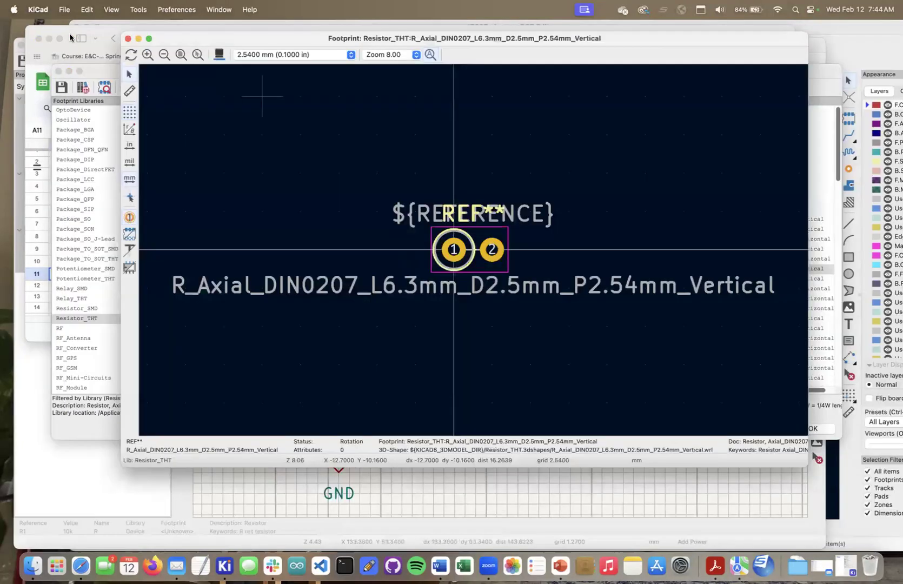
pyautogui.click(72, 35)
pyautogui.click(127, 39)
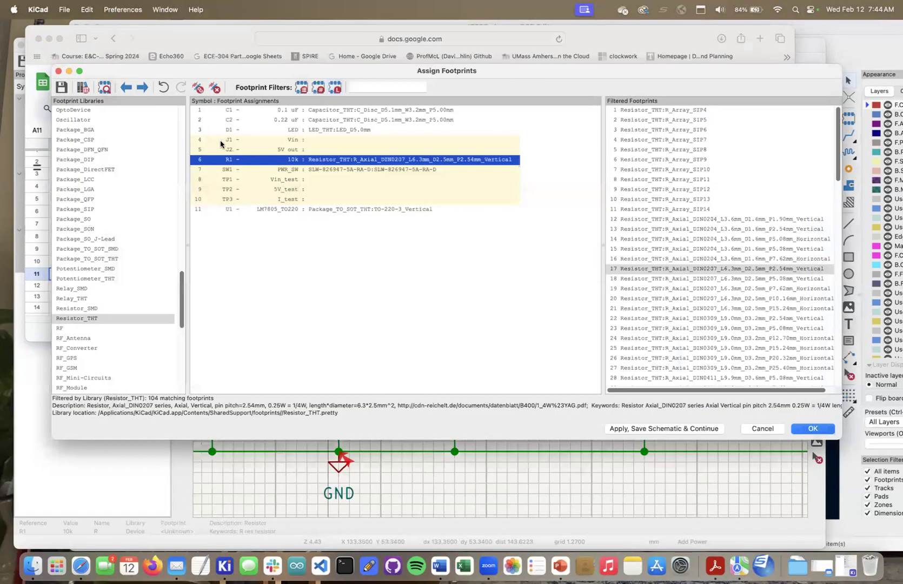
pyautogui.click(332, 281)
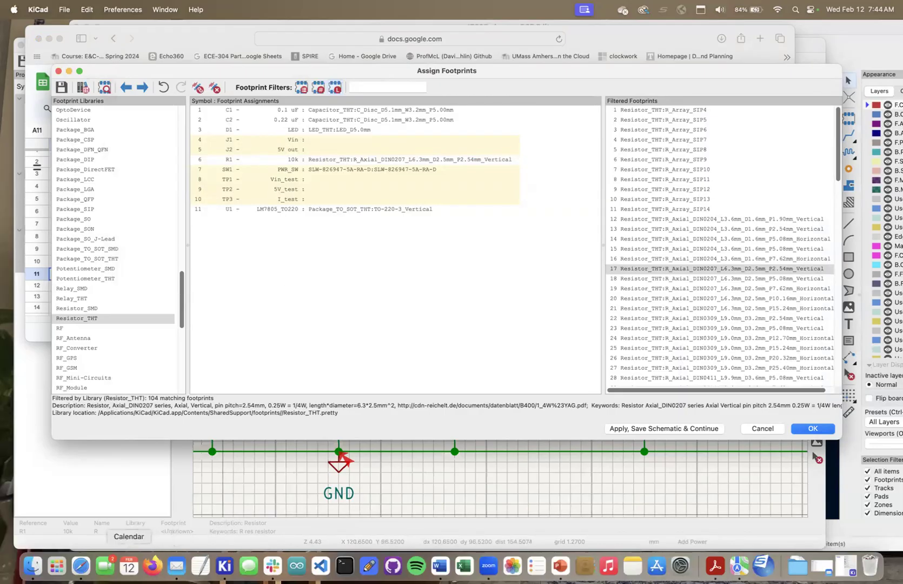
# Check the 2 pin header's footprint in the BoM spreadsheet and assign Connector_PinHeader_2.54mm:PinHeader_1x02_P2.54mm_Vertical to J1
pyautogui.click(81, 568)
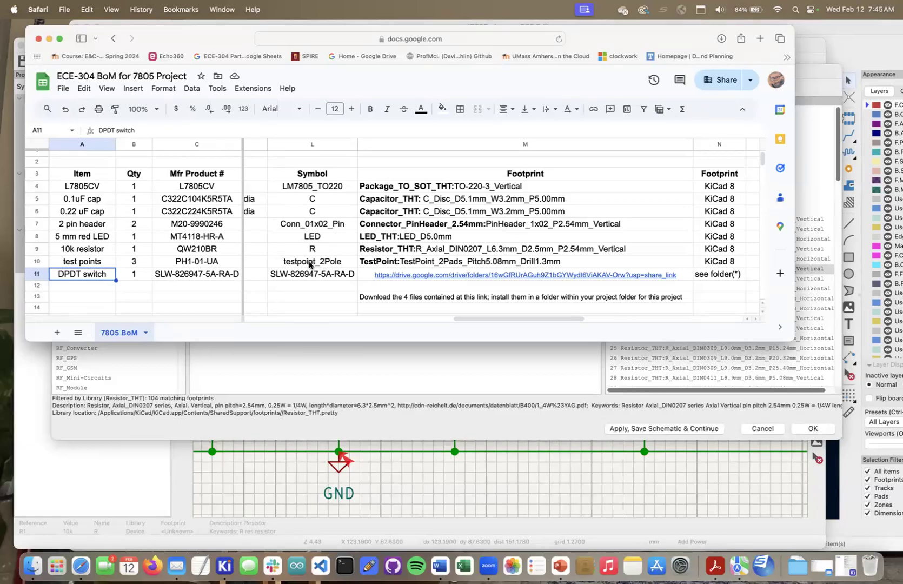
pyautogui.click(366, 227)
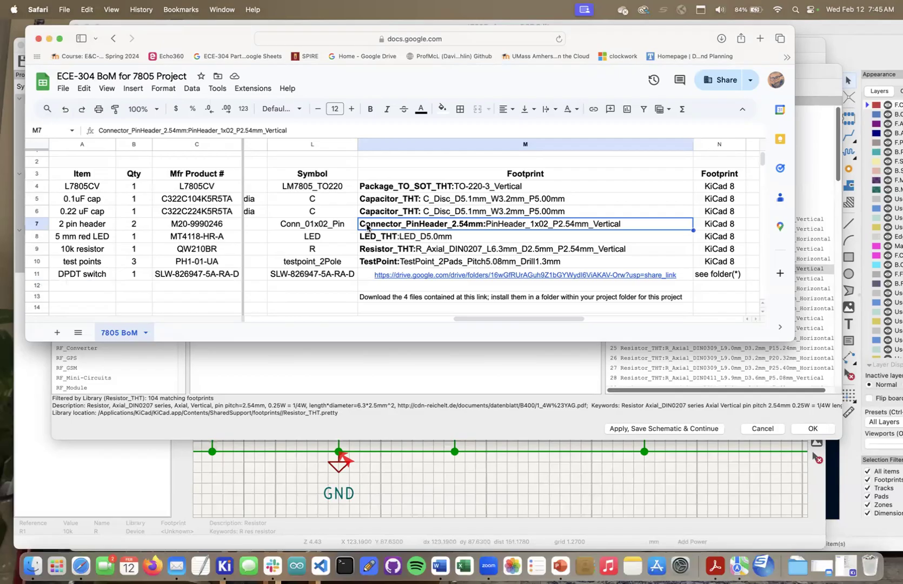
pyautogui.click(300, 365)
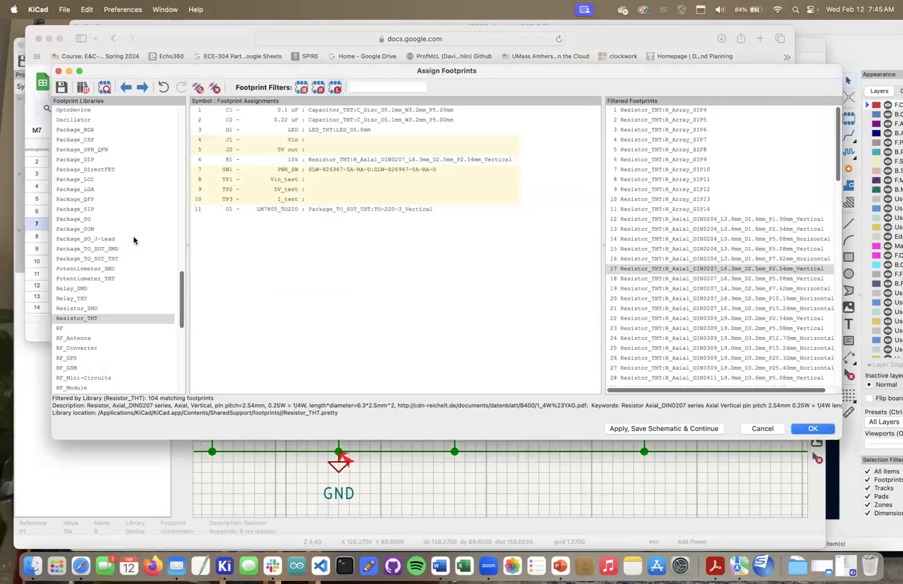
pyautogui.moveTo(180, 316); pyautogui.dragTo(185, 210)
pyautogui.click(92, 199)
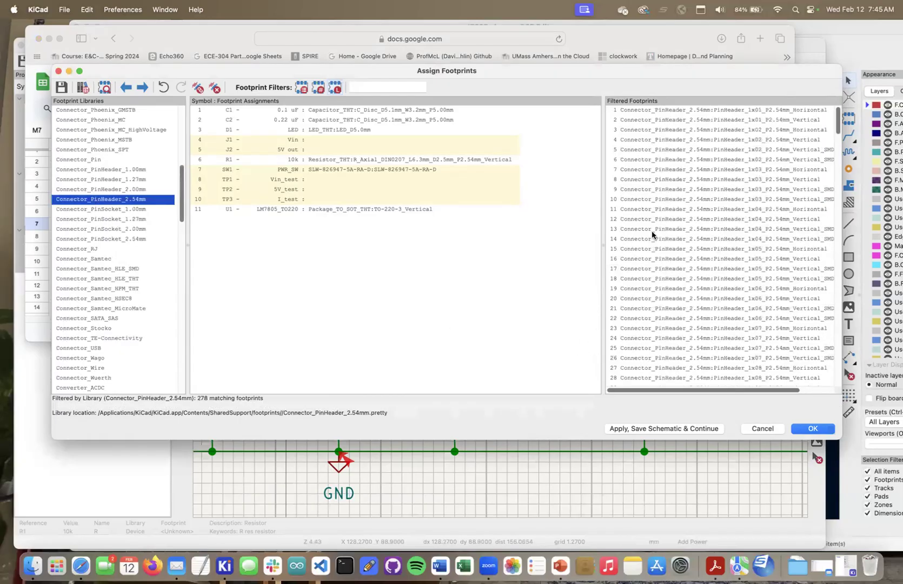
pyautogui.click(698, 140)
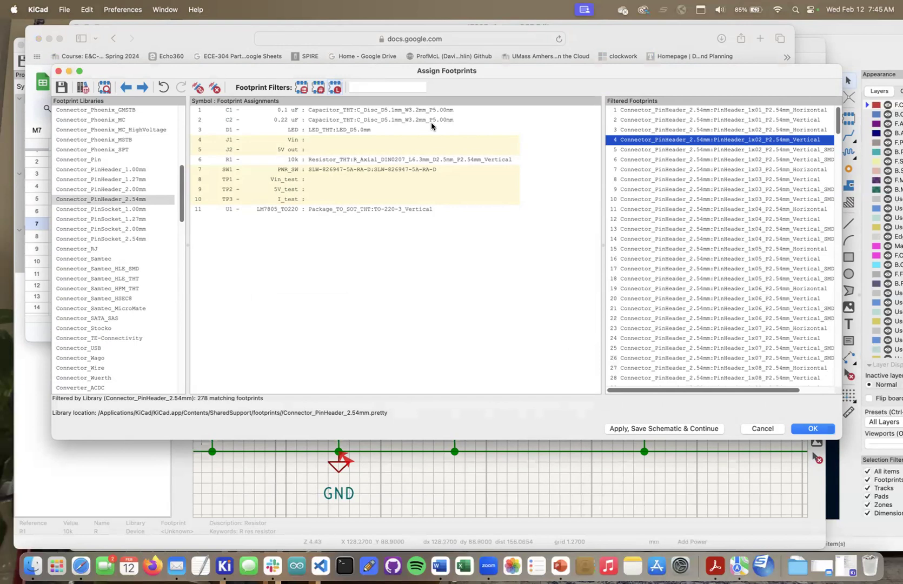
pyautogui.click(334, 142)
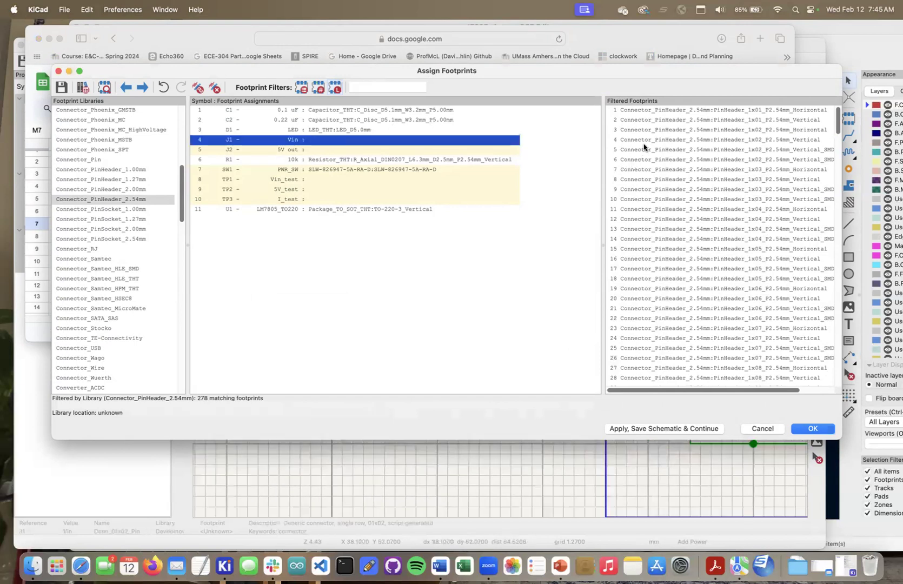
pyautogui.click(725, 141)
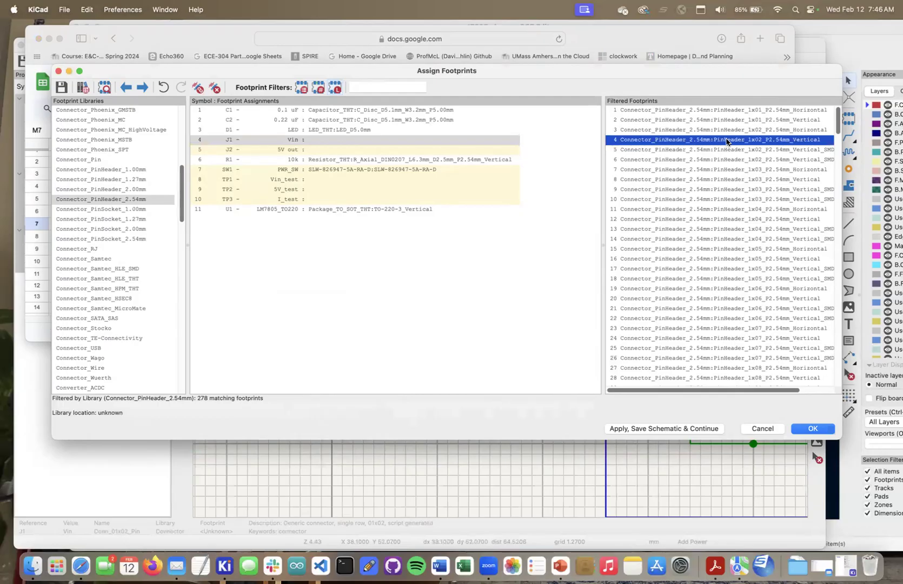
pyautogui.doubleClick(726, 141)
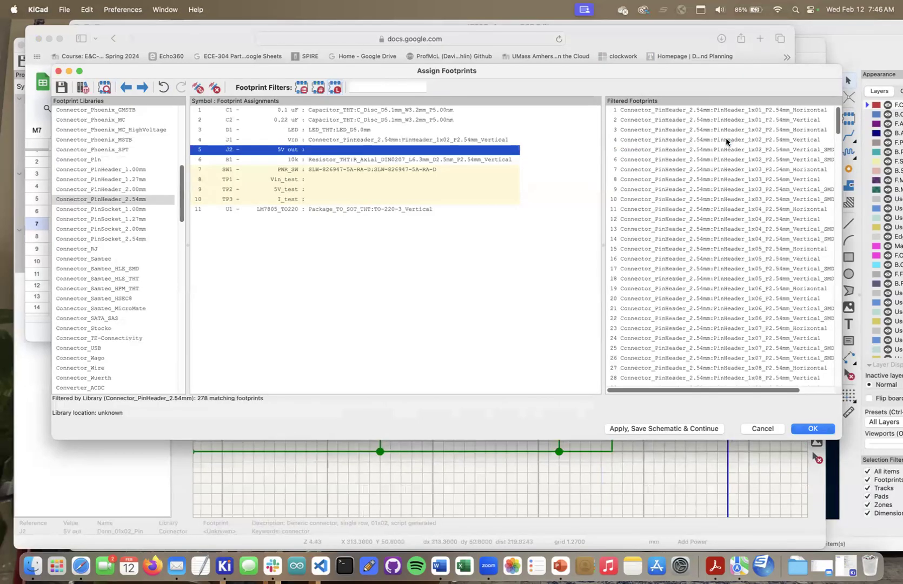
# Copy J1's footprint assignment to the 5V out connector J2
pyautogui.click(396, 140)
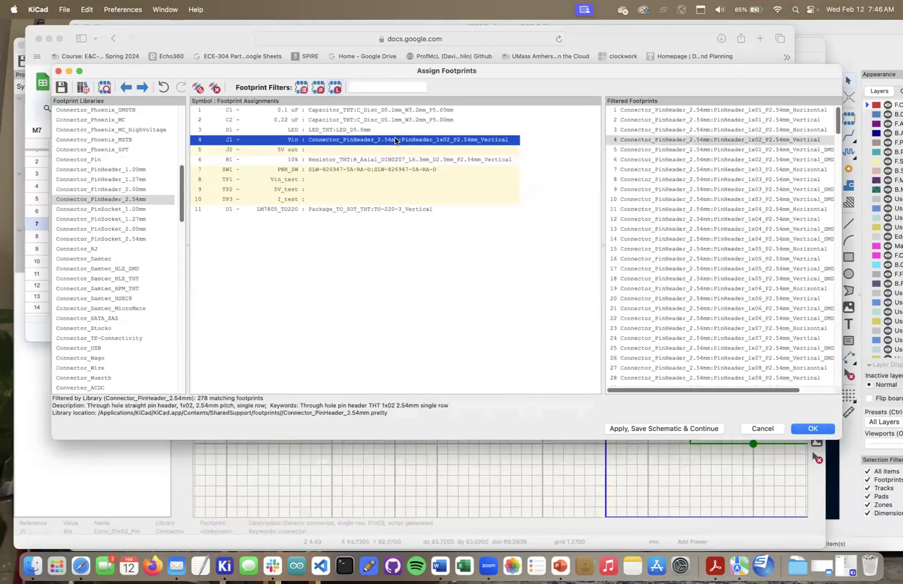
pyautogui.rightClick(397, 139)
pyautogui.click(410, 174)
pyautogui.click(357, 149)
pyautogui.rightClick(357, 151)
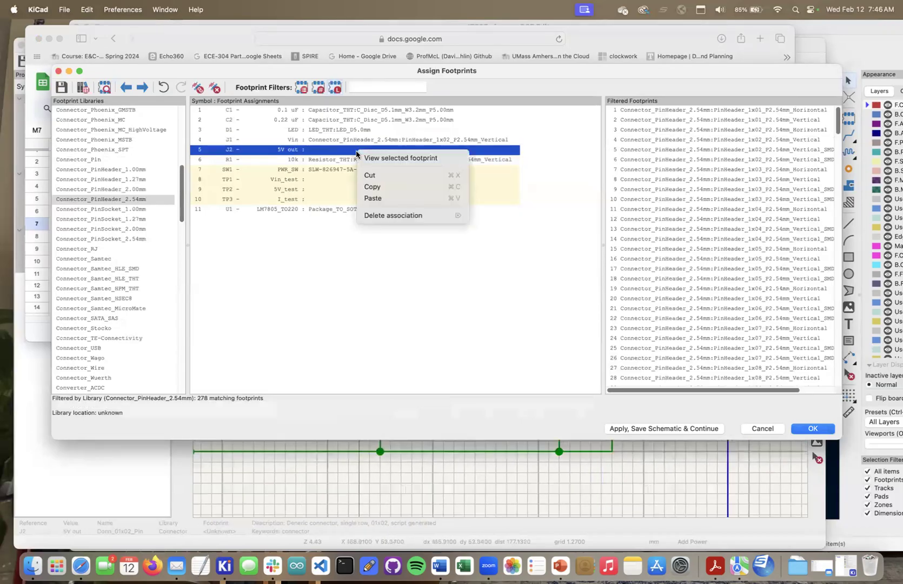
pyautogui.click(368, 198)
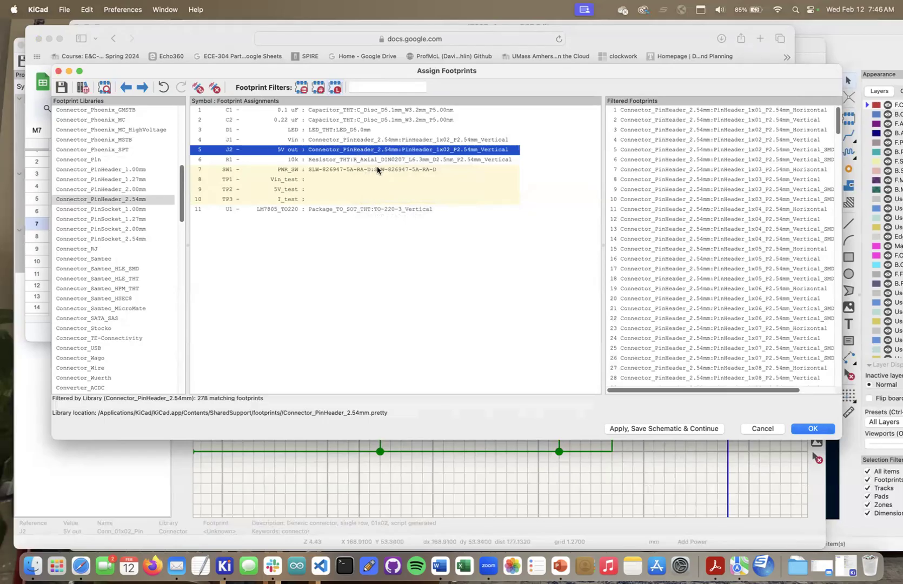
pyautogui.click(377, 170)
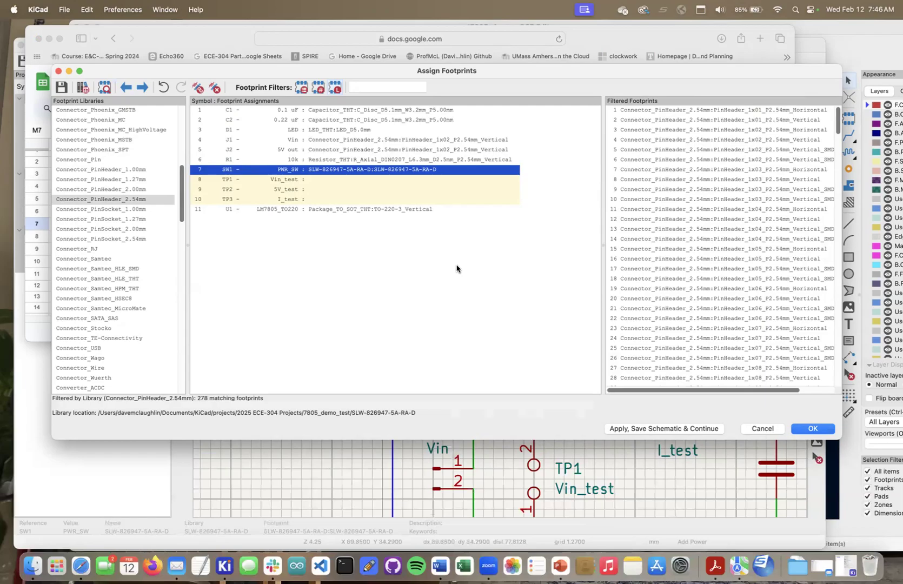
# Look up the test points' footprint in the BoM spreadsheet and filter the available footprints by the TestPoint library
pyautogui.click(309, 179)
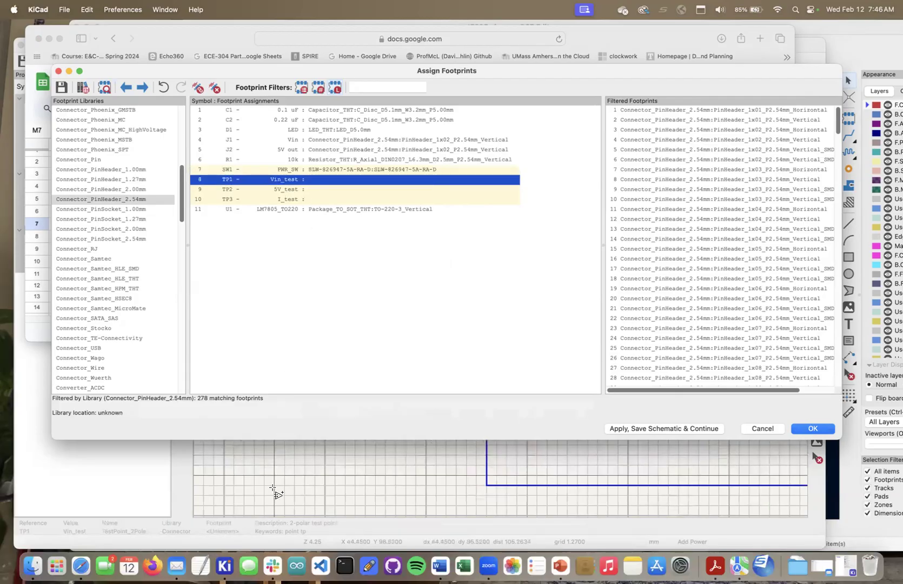
pyautogui.click(75, 566)
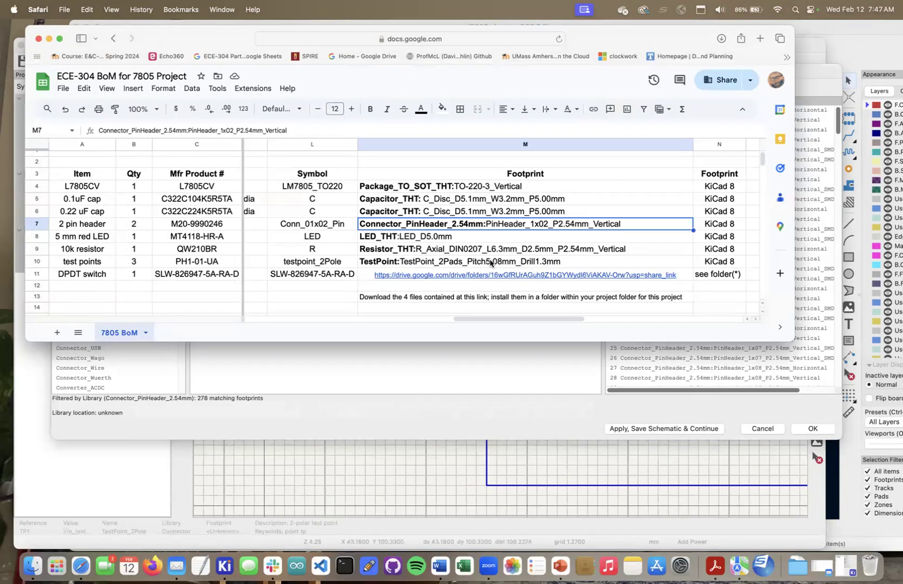
pyautogui.click(490, 262)
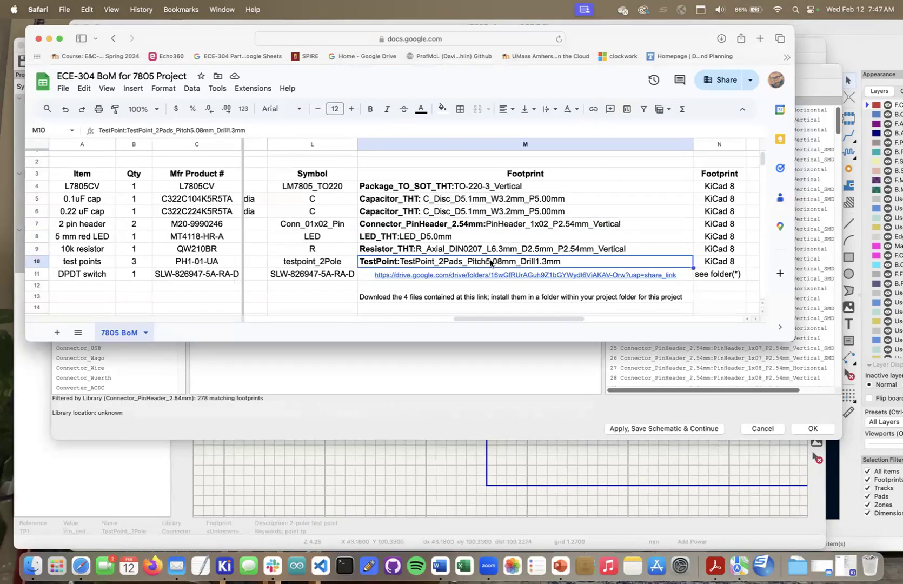
pyautogui.click(530, 377)
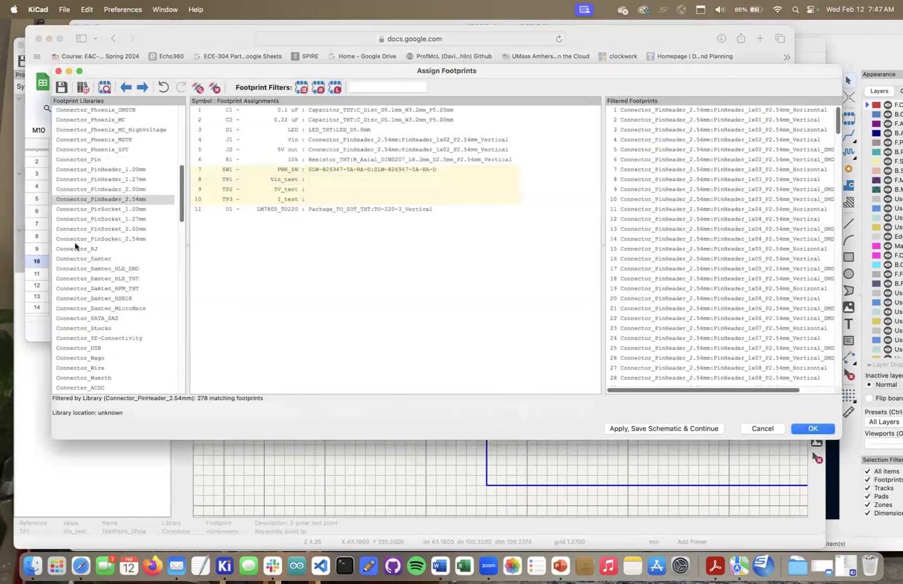
pyautogui.moveTo(183, 199); pyautogui.dragTo(173, 366)
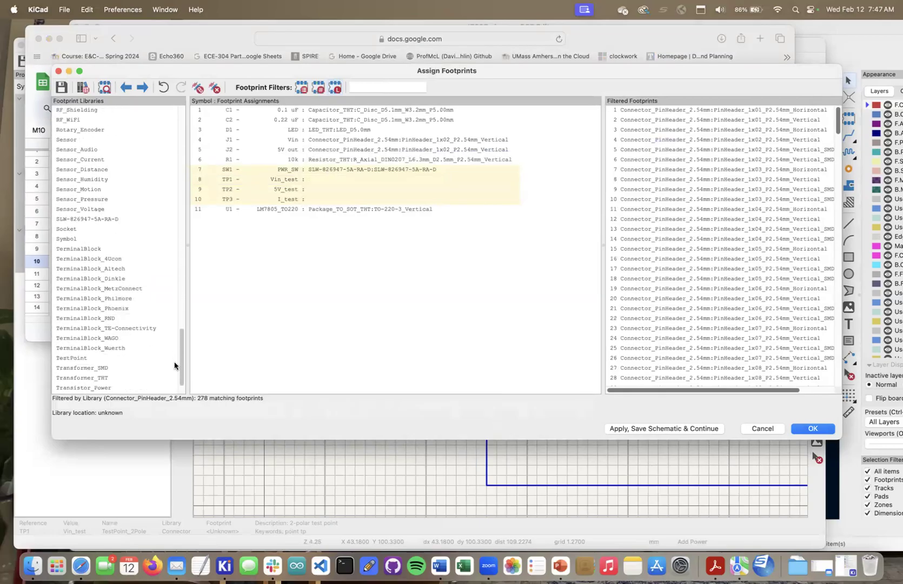
pyautogui.click(80, 357)
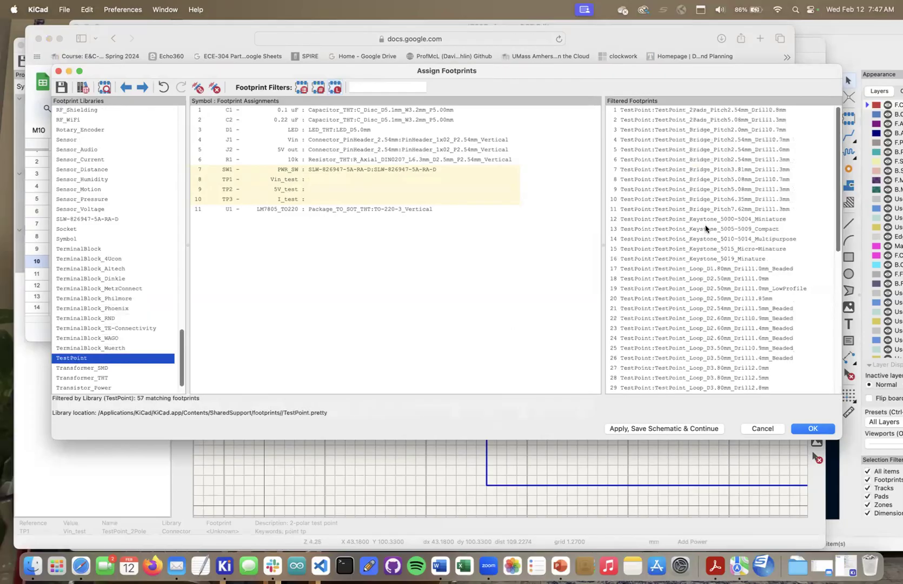
# Recheck the test point entry in the BoM spreadsheet and assign TestPoint:TestPoint_2Pads_Pitch5.08mm_Drill1.3mm to the Vin_test point TP1
pyautogui.scroll(-5, 692, 267)
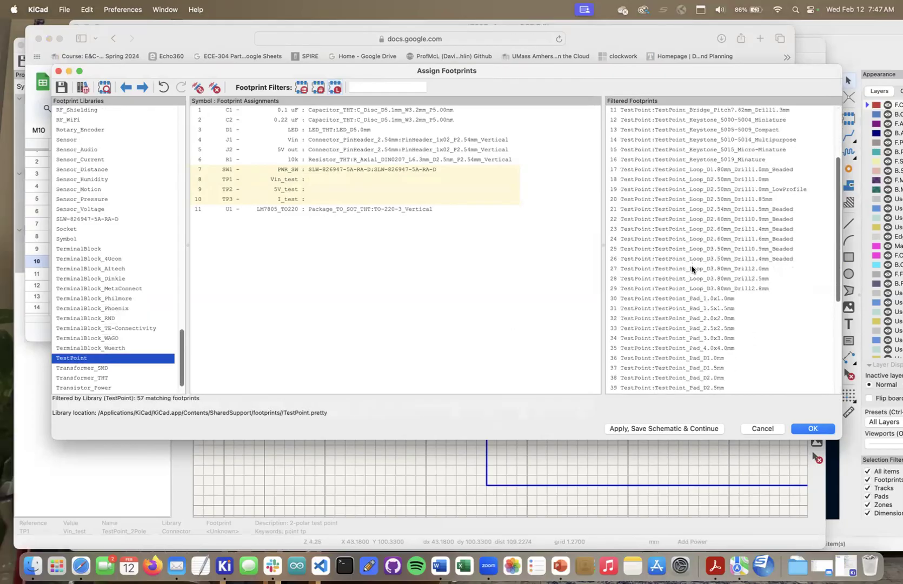
pyautogui.scroll(-3, 691, 268)
pyautogui.scroll(-3, 691, 268)
pyautogui.scroll(-2, 691, 269)
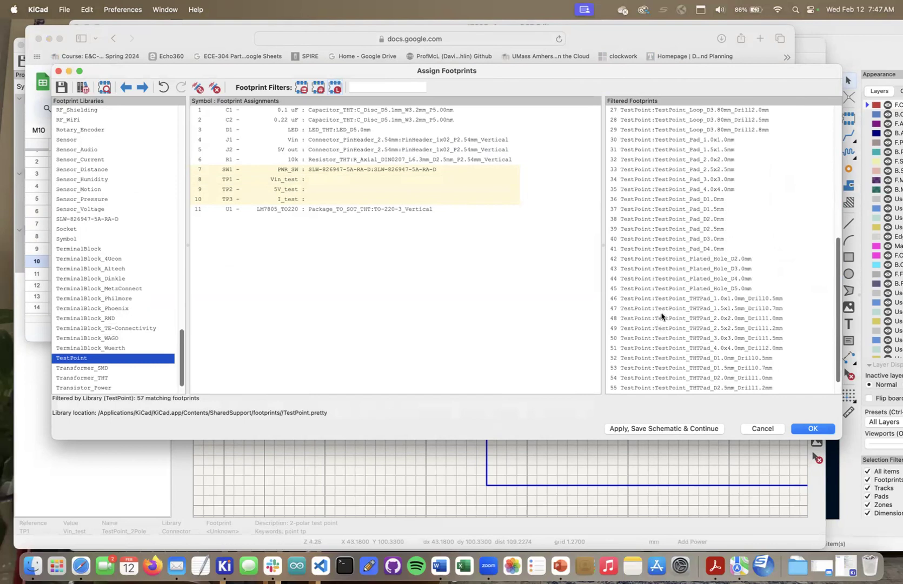
pyautogui.scroll(-1, 664, 312)
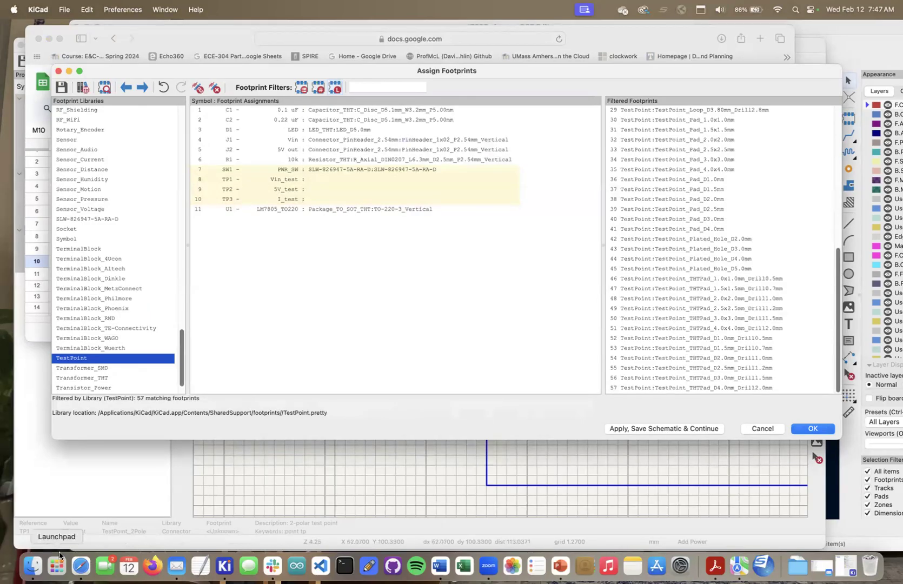
pyautogui.click(76, 565)
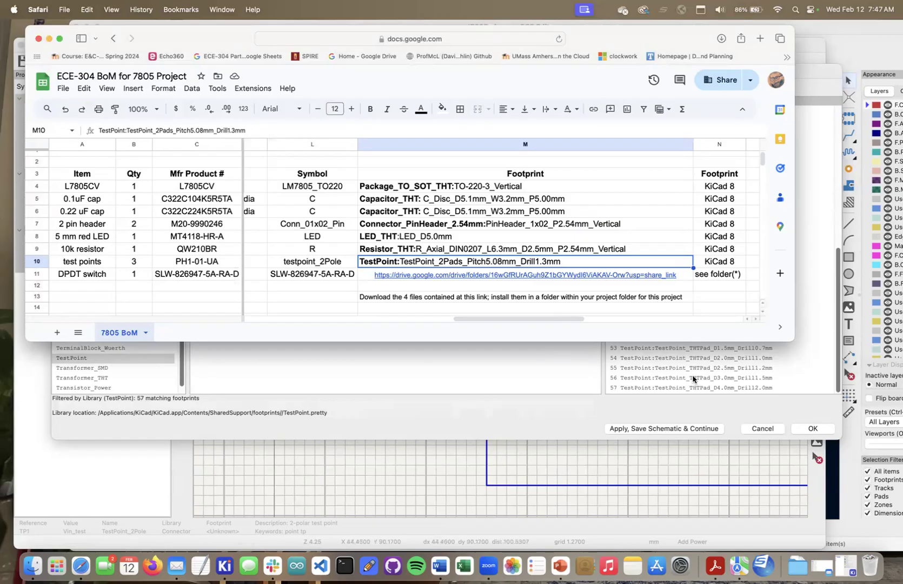
pyautogui.click(692, 379)
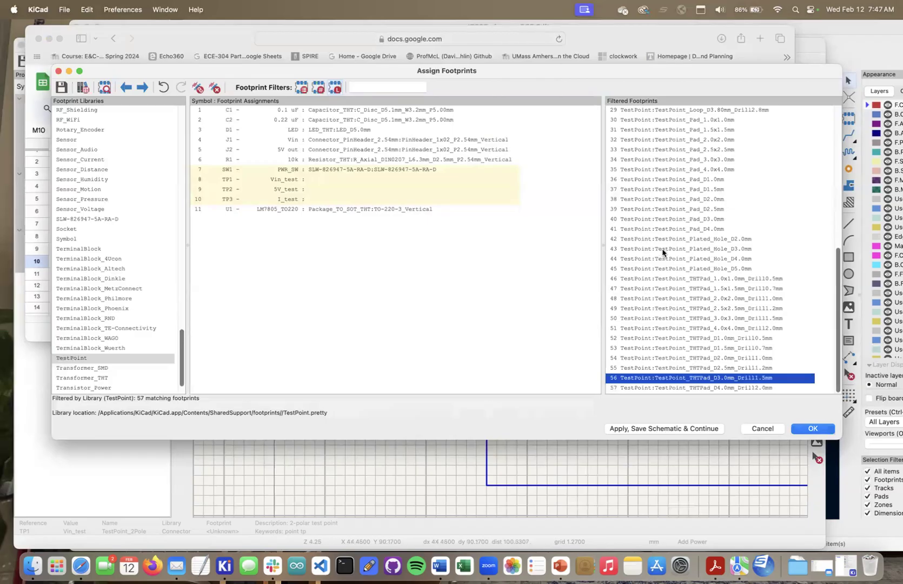
pyautogui.scroll(3, 665, 253)
pyautogui.scroll(10, 665, 253)
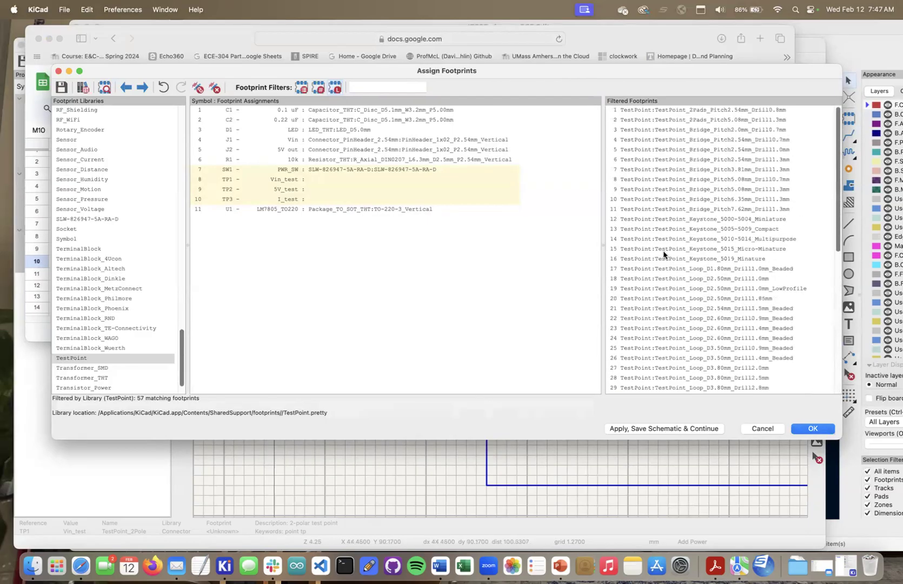
pyautogui.click(675, 121)
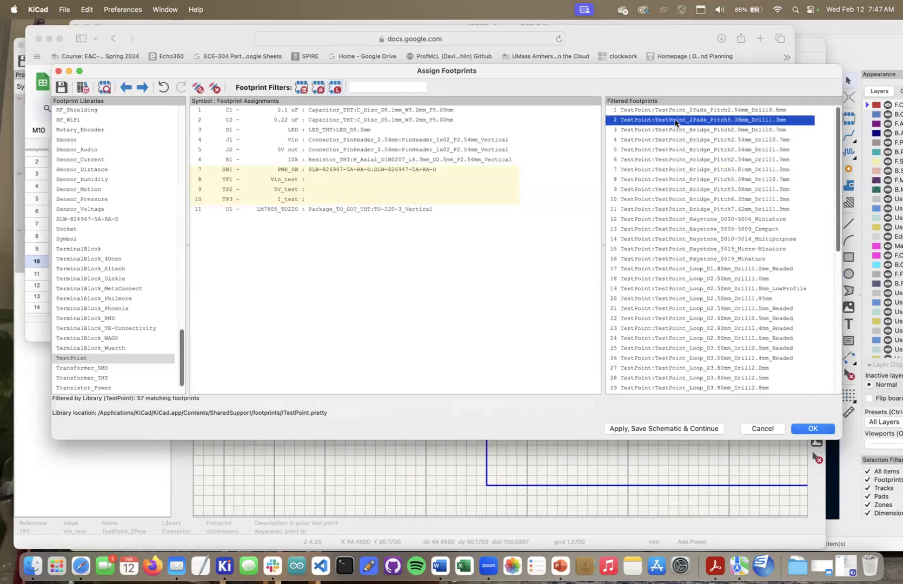
pyautogui.click(335, 181)
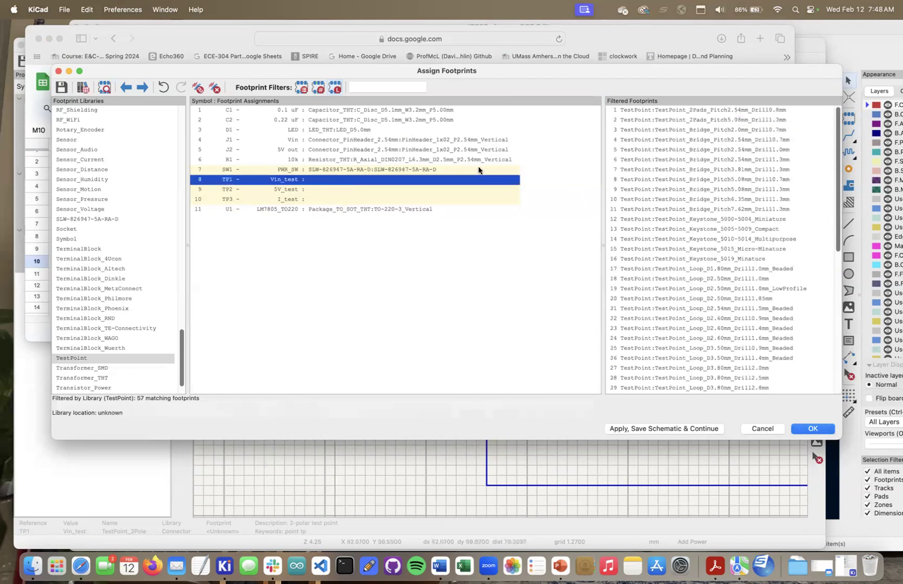
pyautogui.click(690, 120)
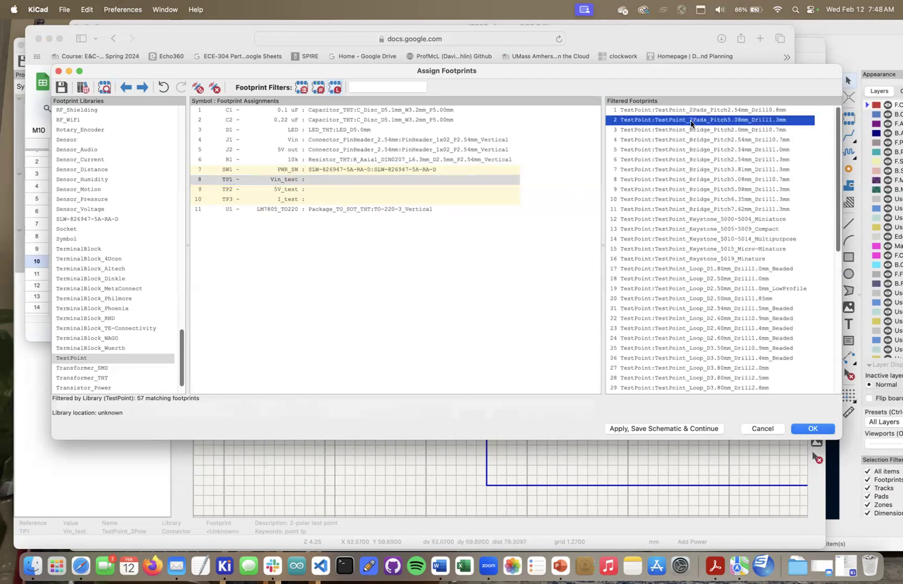
pyautogui.doubleClick(690, 121)
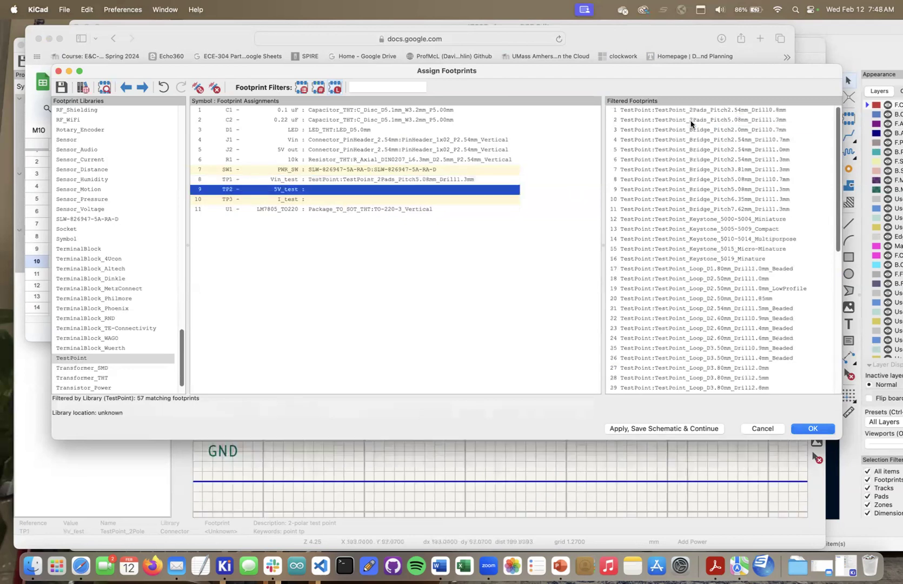
# Copy the Vin_test point TP1's footprint assignment to the 5V_test point TP2 and the I_test point TP3, and accept the assignments
pyautogui.click(340, 179)
pyautogui.click(90, 9)
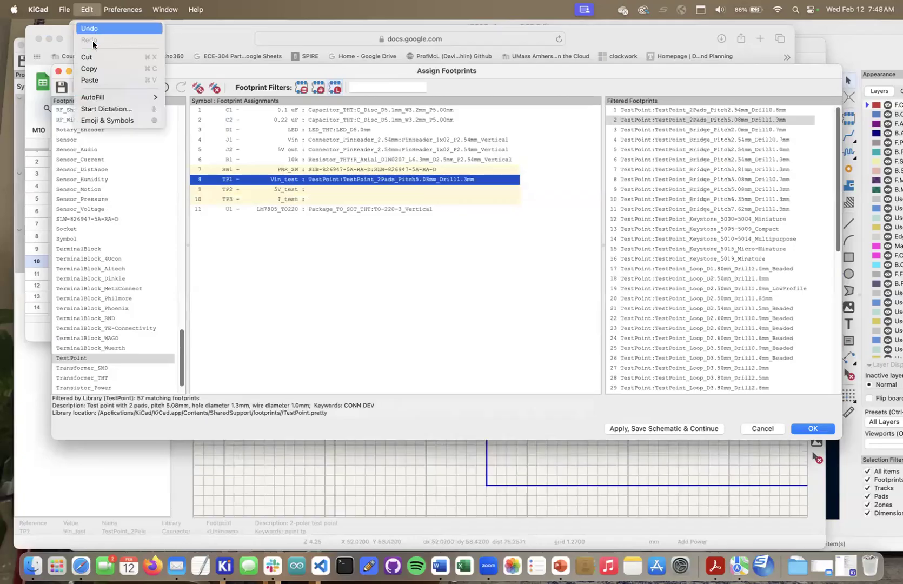
pyautogui.click(90, 73)
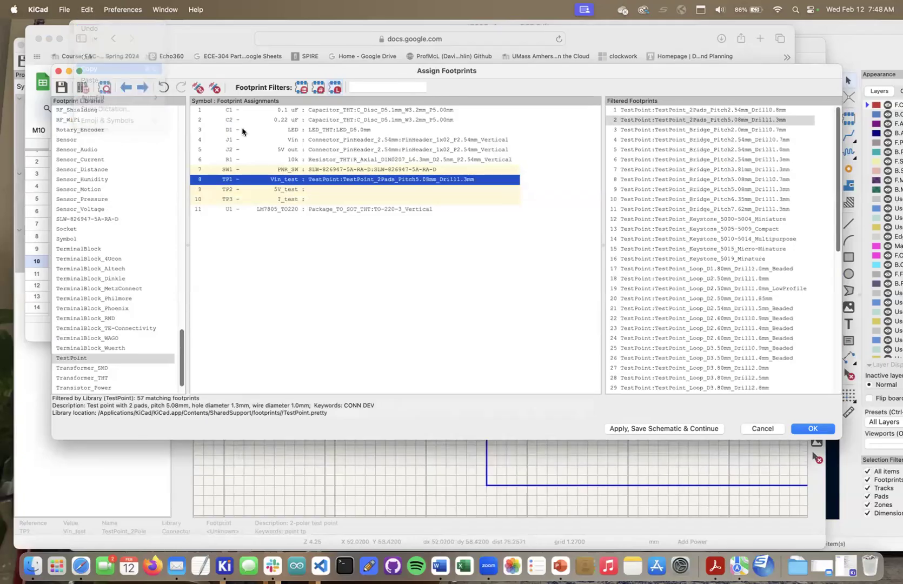
pyautogui.click(322, 190)
pyautogui.rightClick(323, 190)
pyautogui.click(338, 236)
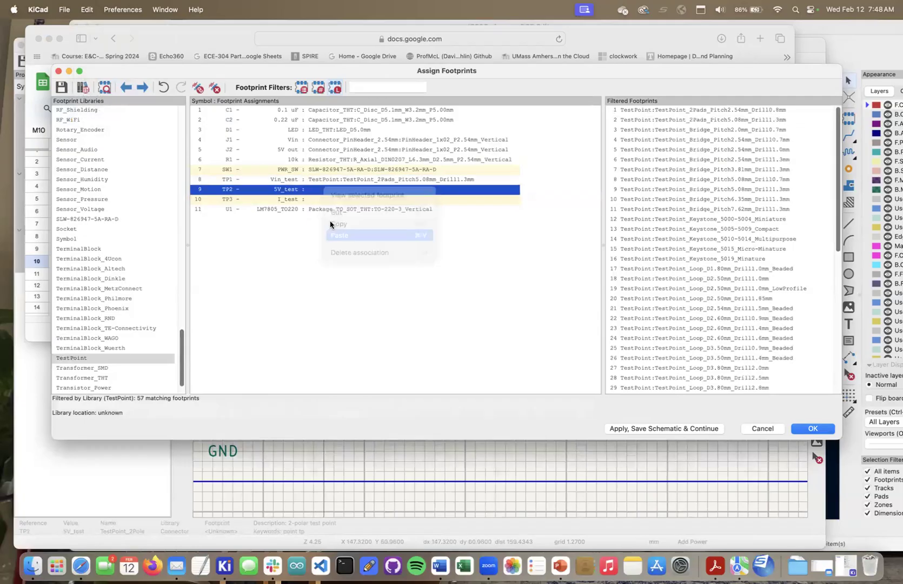
pyautogui.click(316, 200)
pyautogui.rightClick(317, 202)
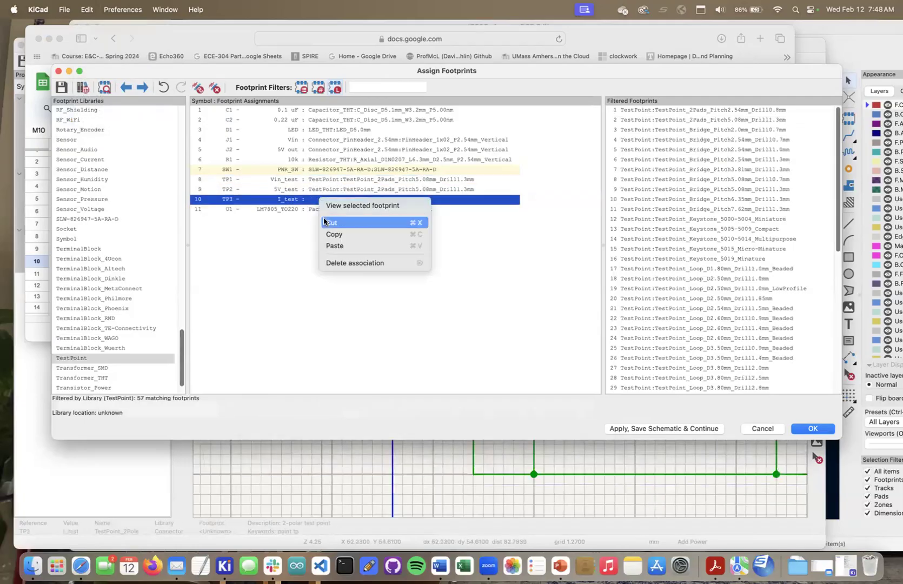
pyautogui.click(335, 246)
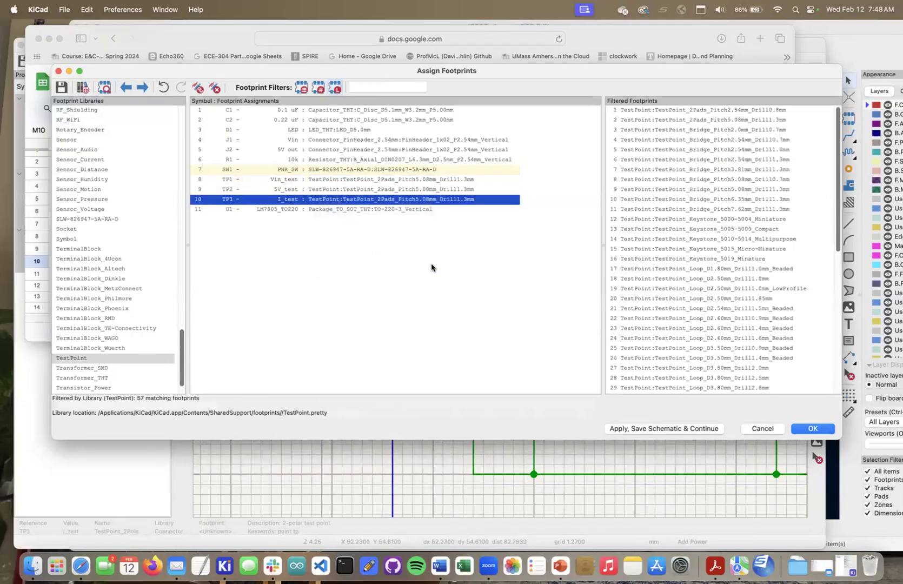
pyautogui.click(814, 429)
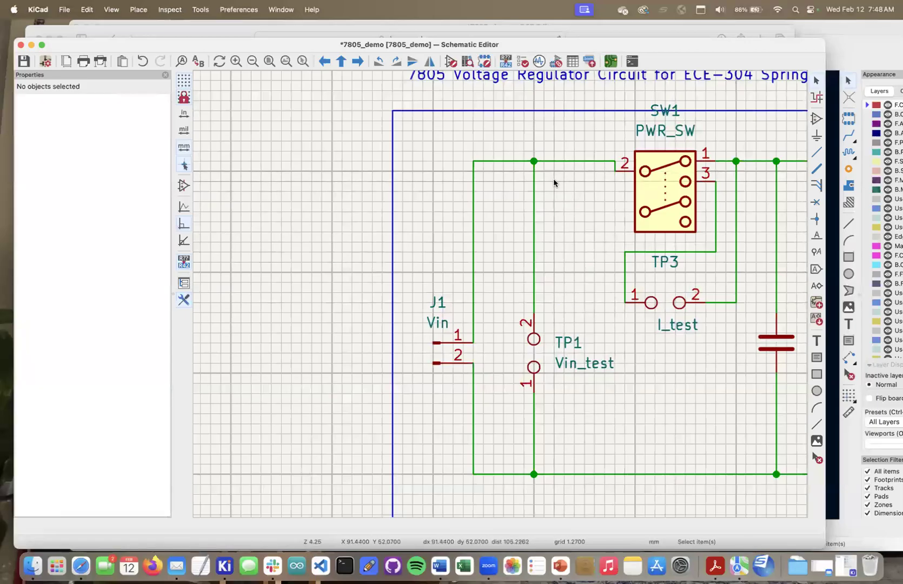
# Reopen the footprint assignments from the schematic, apply them and save the schematic
pyautogui.moveTo(540, 49); pyautogui.dragTo(526, 35)
pyautogui.click(542, 49)
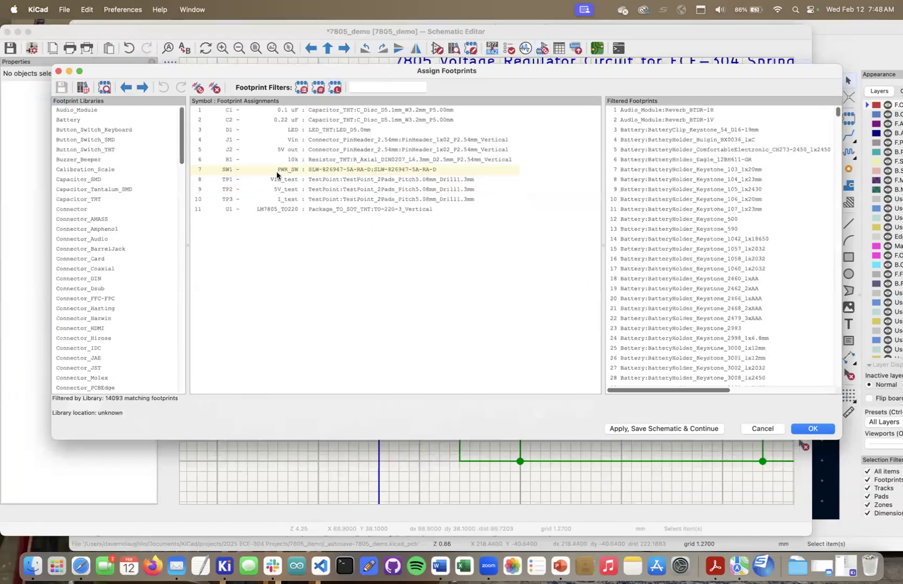
pyautogui.click(655, 428)
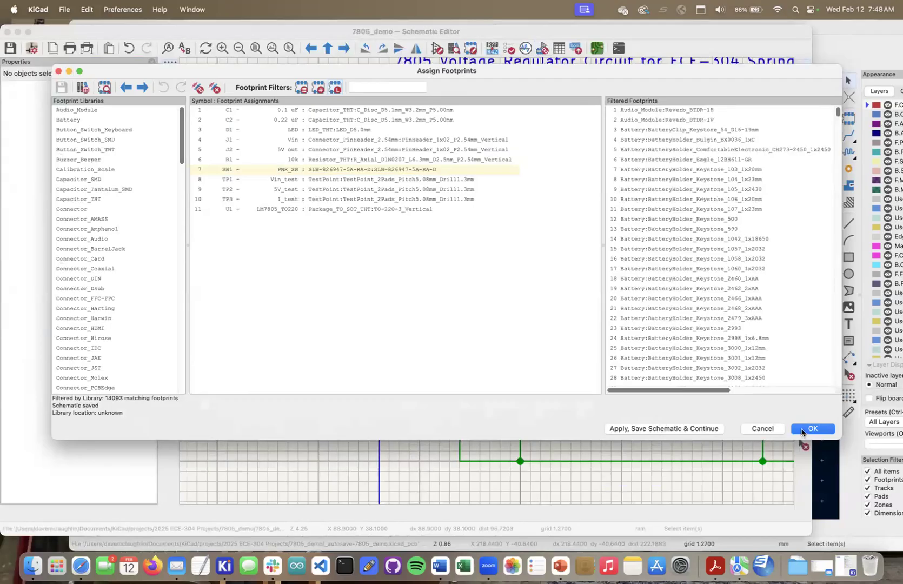
pyautogui.click(806, 428)
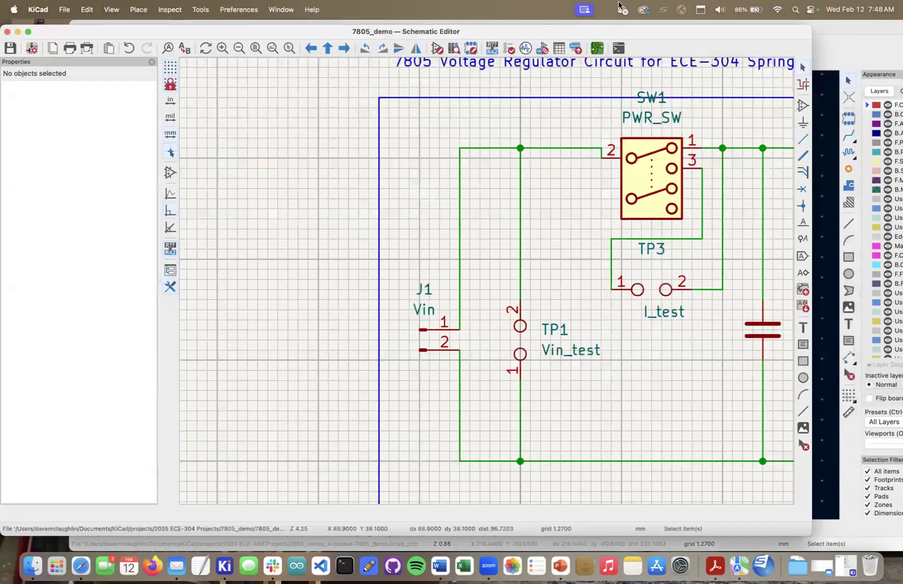
# Switch to the PCB editor and update the board from the schematic to add the newly assigned footprints
pyautogui.click(596, 49)
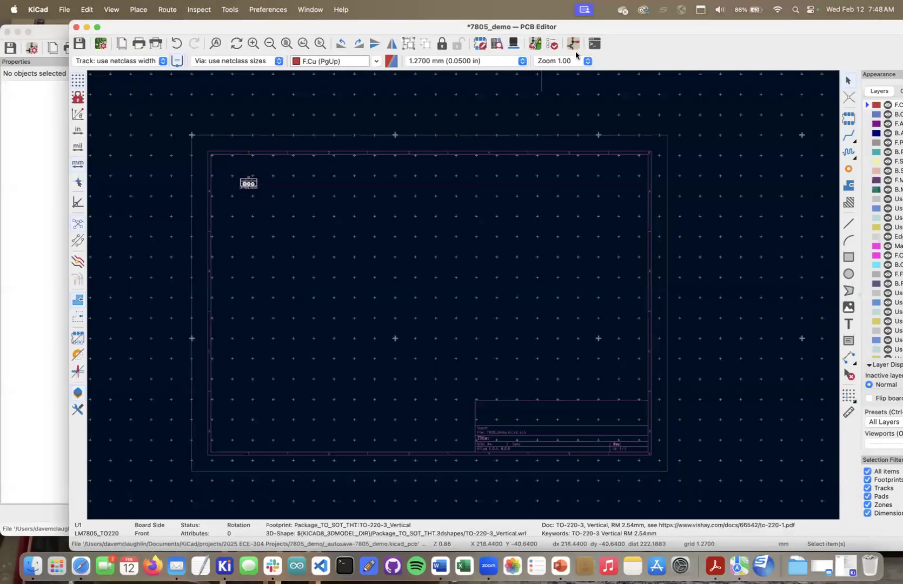
pyautogui.click(534, 44)
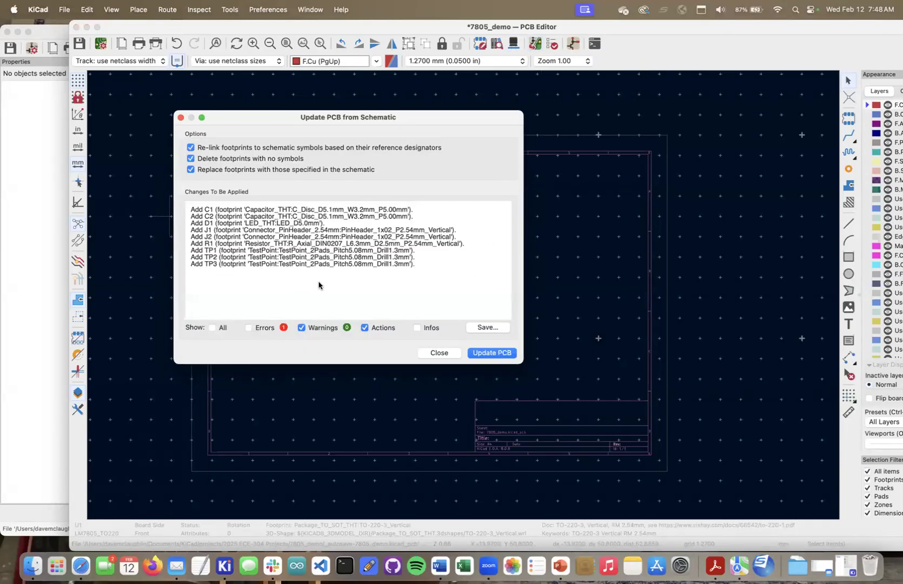
pyautogui.click(480, 354)
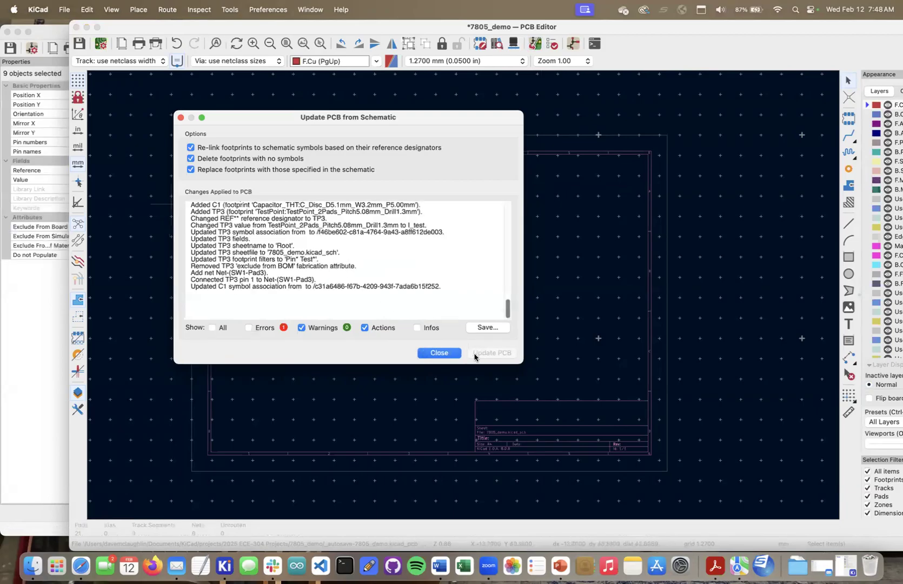
pyautogui.click(439, 353)
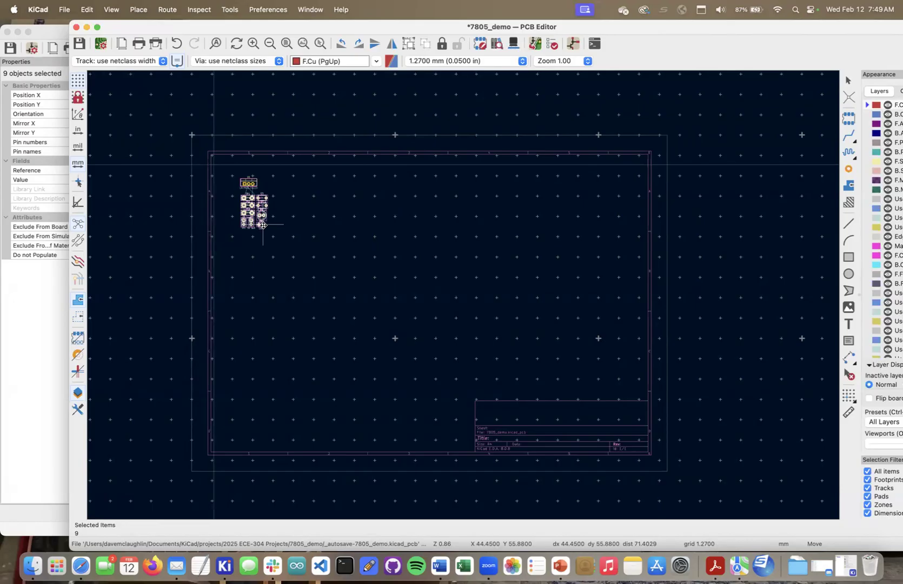
# Place the group of imported footprints just below the LM7805 regulator U1 and save the board
pyautogui.click(263, 229)
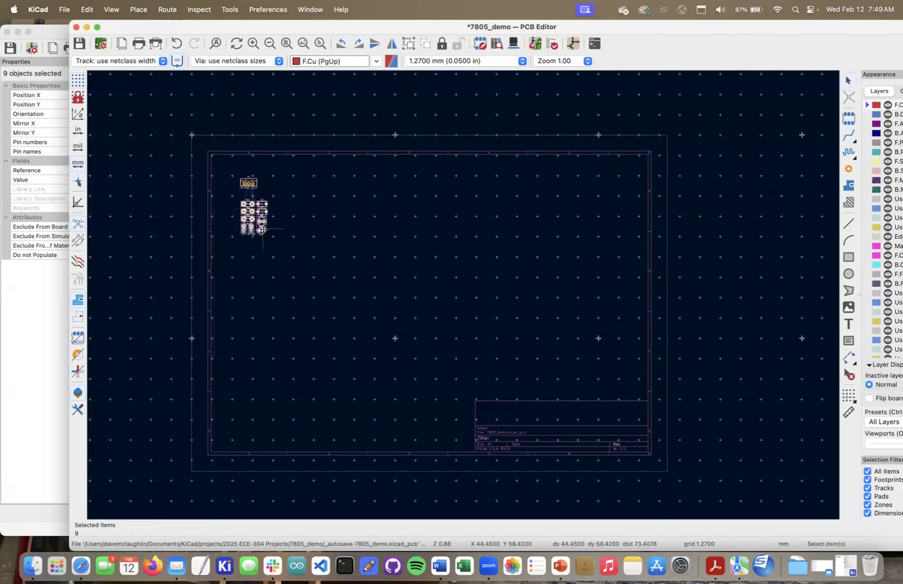
pyautogui.click(79, 43)
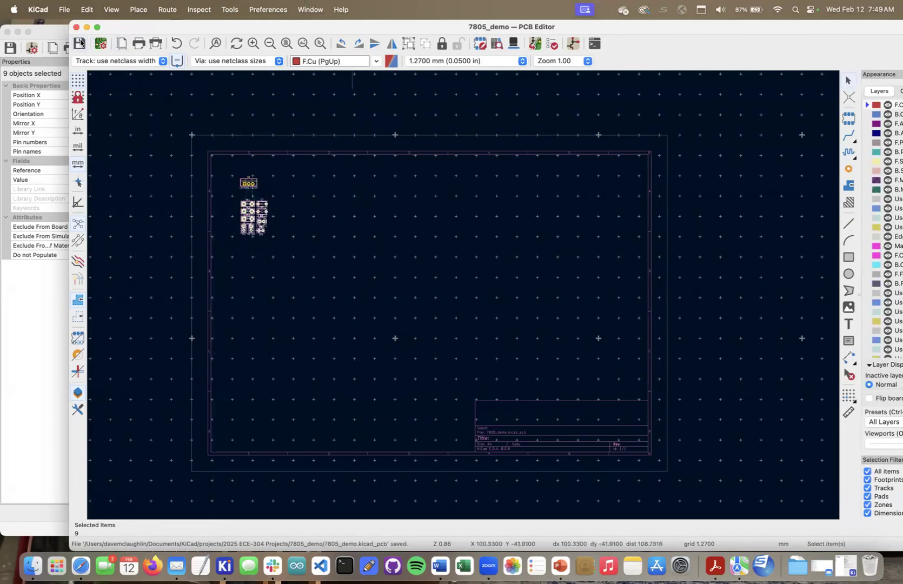